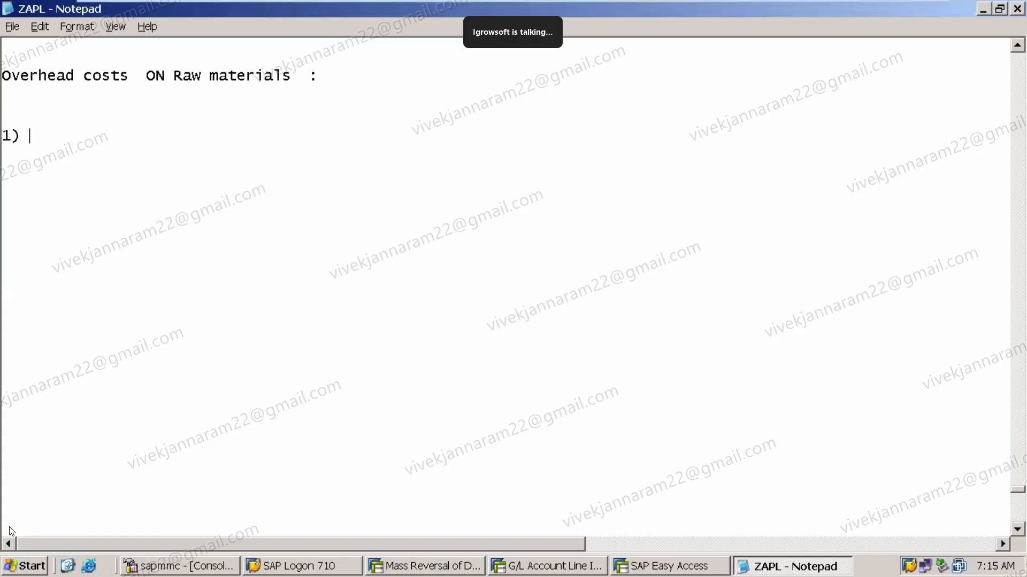
# Write "Create secondary cost element for overhead rates:" as item 1 under the raw materials overhead heading
pyautogui.press('BackSpace')
pyautogui.press('BackSpace')
pyautogui.press('BackSpace')
pyautogui.press('BackSpace')
pyautogui.press('BackSpace')
pyautogui.press('BackSpace')
pyautogui.write('Create secn')
pyautogui.press('BackSpace')
pyautogui.press('BackSpace')
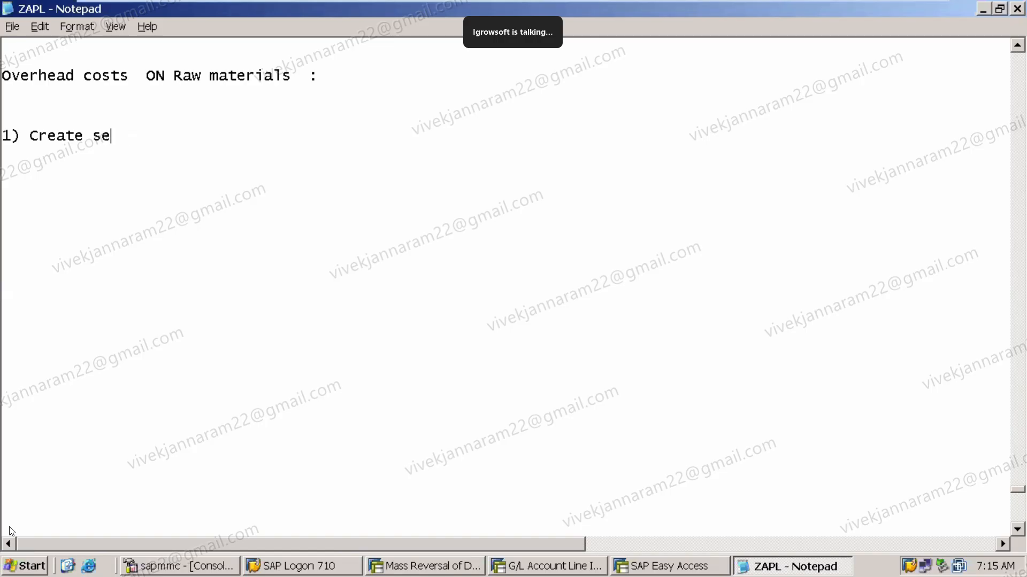
pyautogui.write('condary cost element')
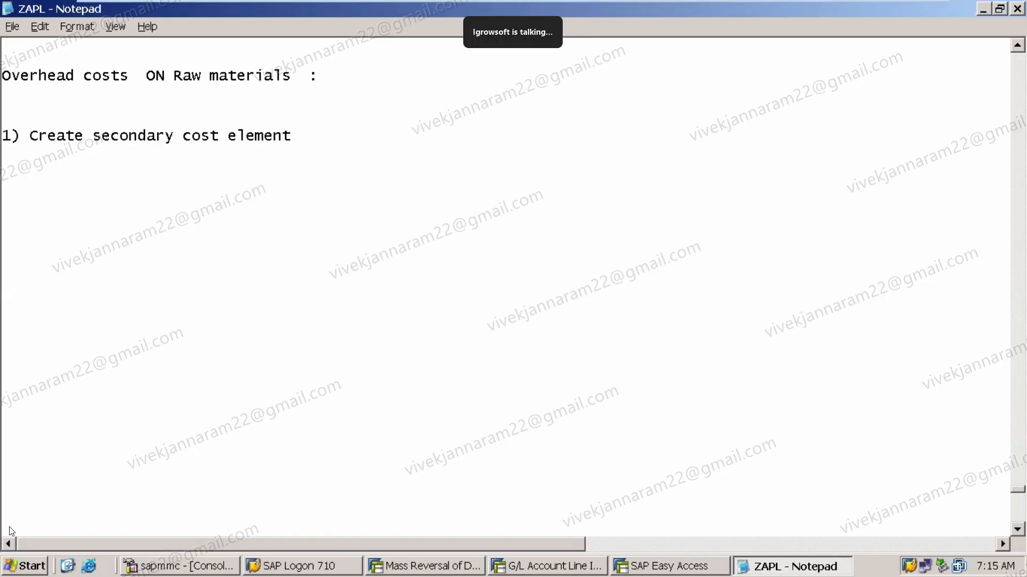
pyautogui.write(' for overhea')
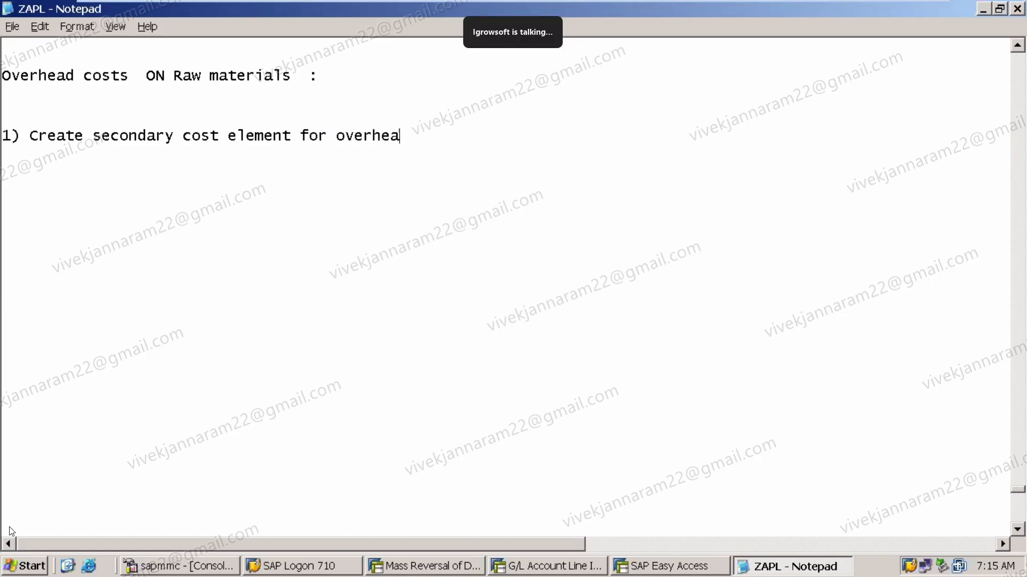
pyautogui.write('d reats')
pyautogui.press('BackSpace')
pyautogui.press('BackSpace')
pyautogui.press('BackSpace')
pyautogui.press('BackSpace')
pyautogui.write('tes:')
# Complete item 1 with the cost element number and transaction code "4100 : KA06"
pyautogui.write(' 4000')
pyautogui.press('BackSpace')
pyautogui.press('BackSpace')
pyautogui.press('BackSpace')
pyautogui.press('BackSpace')
pyautogui.write('410')
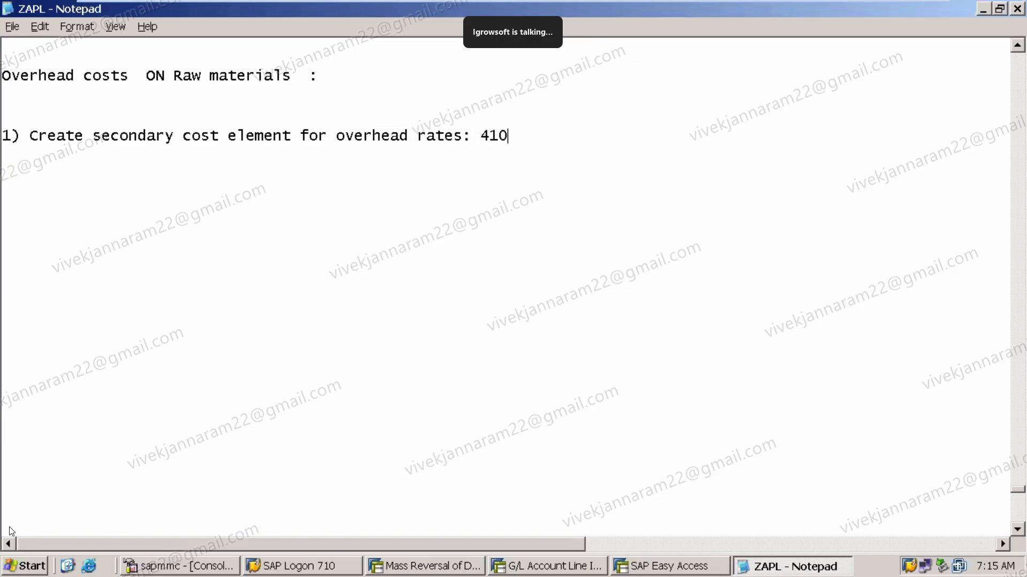
pyautogui.write('0 : ka06')
pyautogui.press('Return')
pyautogui.press('BackSpace')
pyautogui.press('BackSpace')
pyautogui.press('BackSpace')
pyautogui.press('BackSpace')
pyautogui.write('KA06')
# Add a second item reading "2) Define overhead keys" on a new line
pyautogui.press('Return')
pyautogui.write('2) DEFIN')
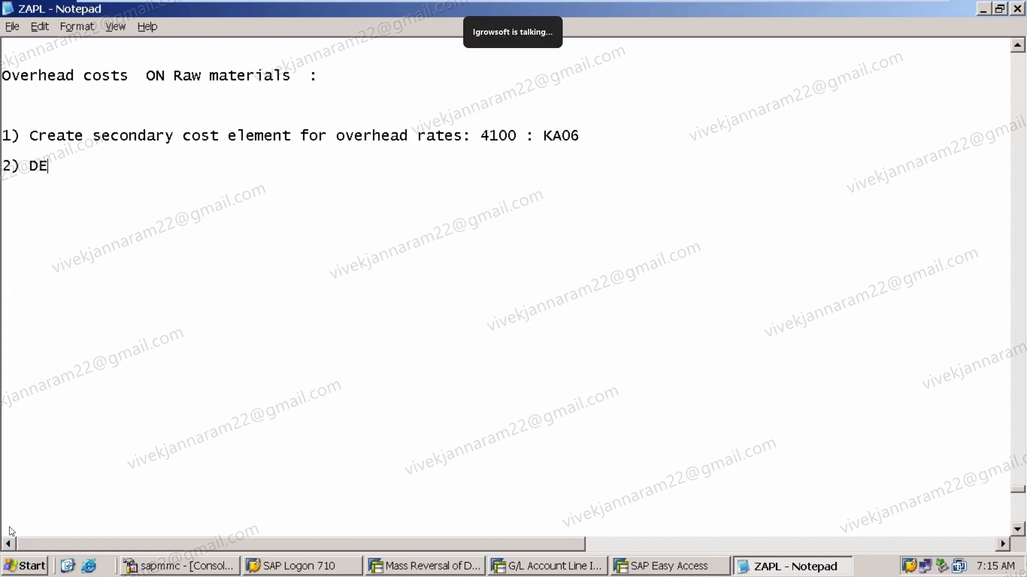
pyautogui.press('BackSpace')
pyautogui.press('BackSpace')
pyautogui.press('BackSpace')
pyautogui.press('BackSpace')
pyautogui.write('dei')
pyautogui.press('BackSpace')
pyautogui.press('BackSpace')
pyautogui.press('BackSpace')
pyautogui.write('efine overhead')
pyautogui.press('BackSpace')
pyautogui.press('BackSpace')
pyautogui.write('d key')
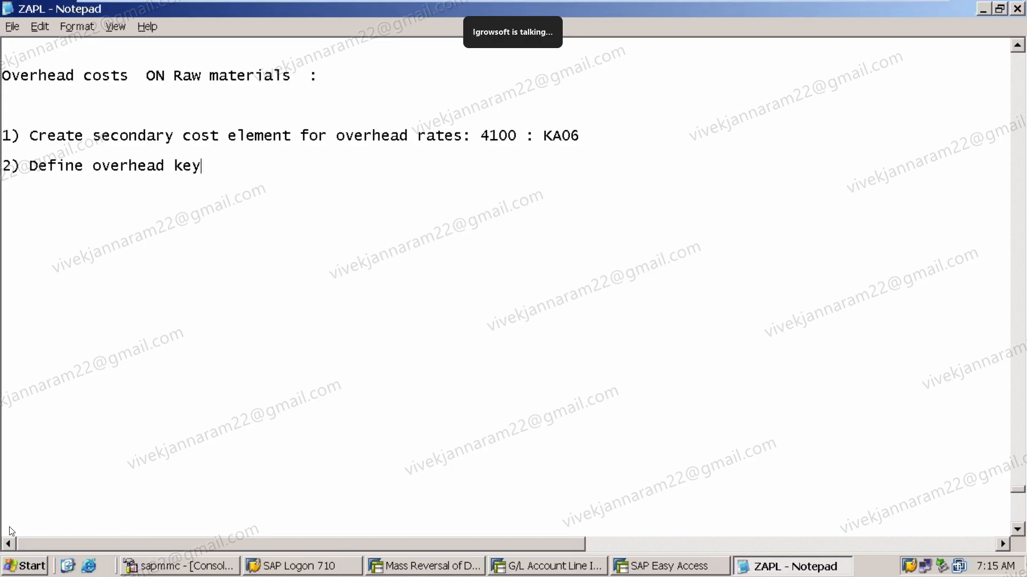
pyautogui.write('s ')
# Append the transaction code ": OKOG" to the overhead keys item
pyautogui.write(': OKG1')
pyautogui.press('BackSpace')
pyautogui.press('BackSpace')
pyautogui.press('BackSpace')
pyautogui.write('og')
pyautogui.press('BackSpace')
pyautogui.press('BackSpace')
pyautogui.write('KOG')
# Add a third item reading "3) Define Overhead group :" on a new line
pyautogui.press('Return')
pyautogui.write('3) DEIFNE')
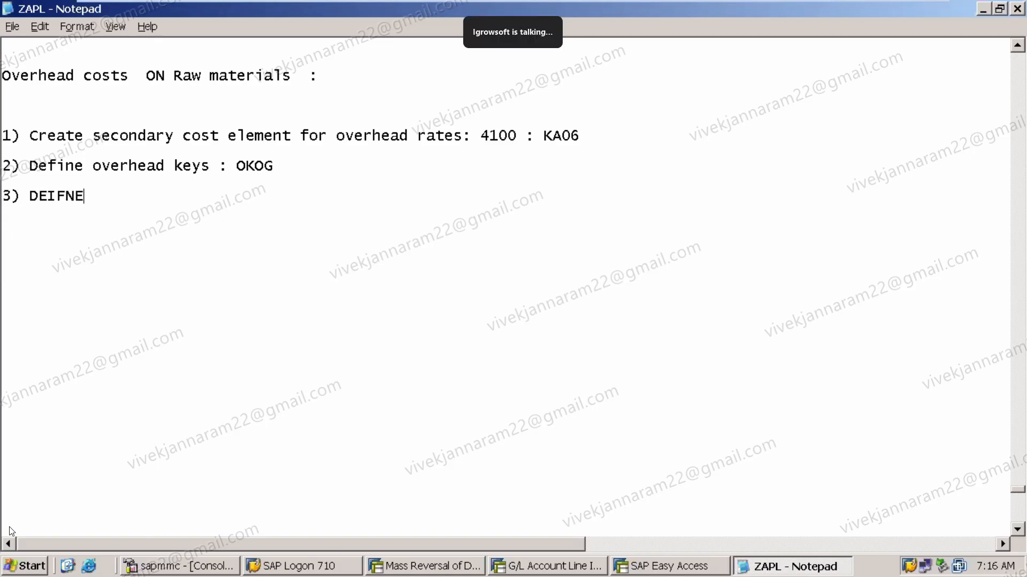
pyautogui.press('BackSpace')
pyautogui.press('BackSpace')
pyautogui.press('BackSpace')
pyautogui.press('BackSpace')
pyautogui.press('BackSpace')
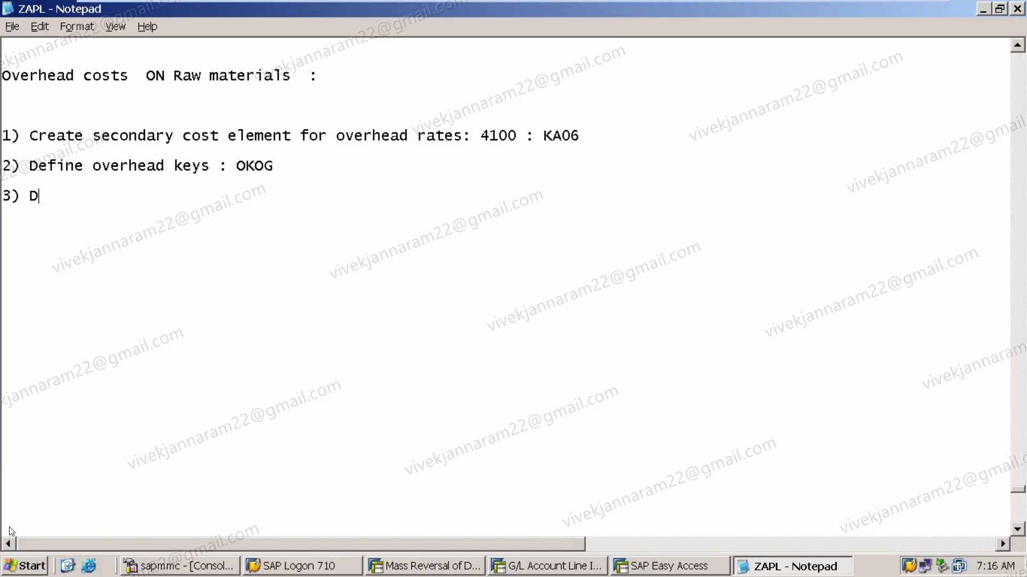
pyautogui.write('efine ')
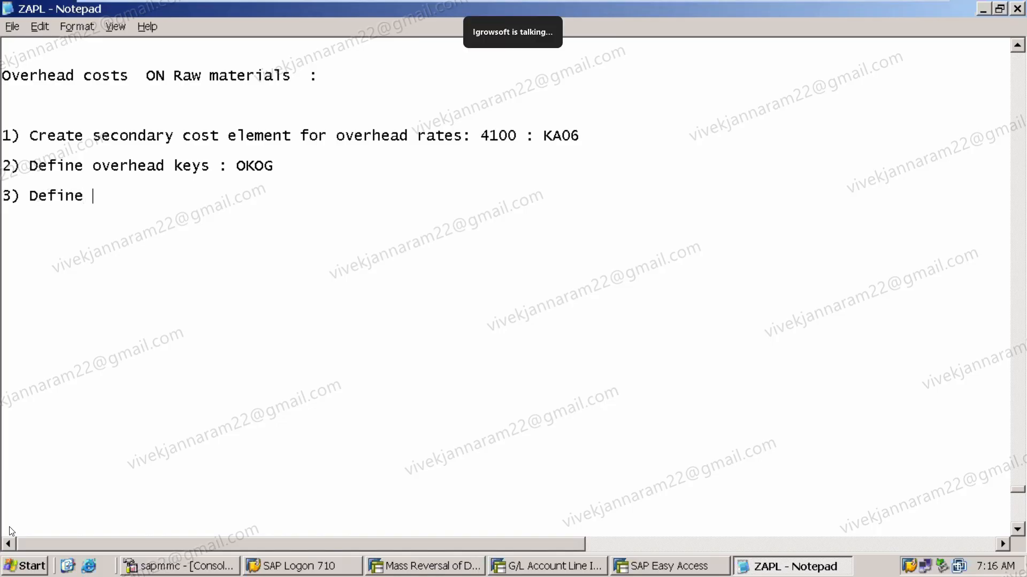
pyautogui.write('Ob')
pyautogui.press('BackSpace')
pyautogui.write('vr')
pyautogui.press('BackSpace')
pyautogui.write('erhead grouos')
pyautogui.press('BackSpace')
pyautogui.press('BackSpace')
pyautogui.write('ps')
pyautogui.press('BackSpace')
pyautogui.write(': ')
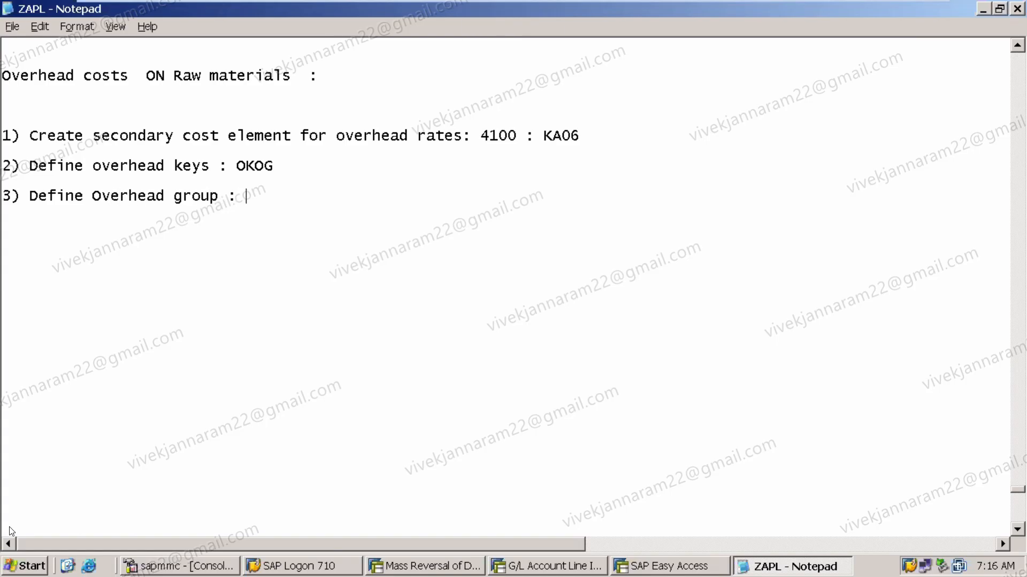
# Append the transaction code "OKZ2" to the overhead group item
pyautogui.write('ok')
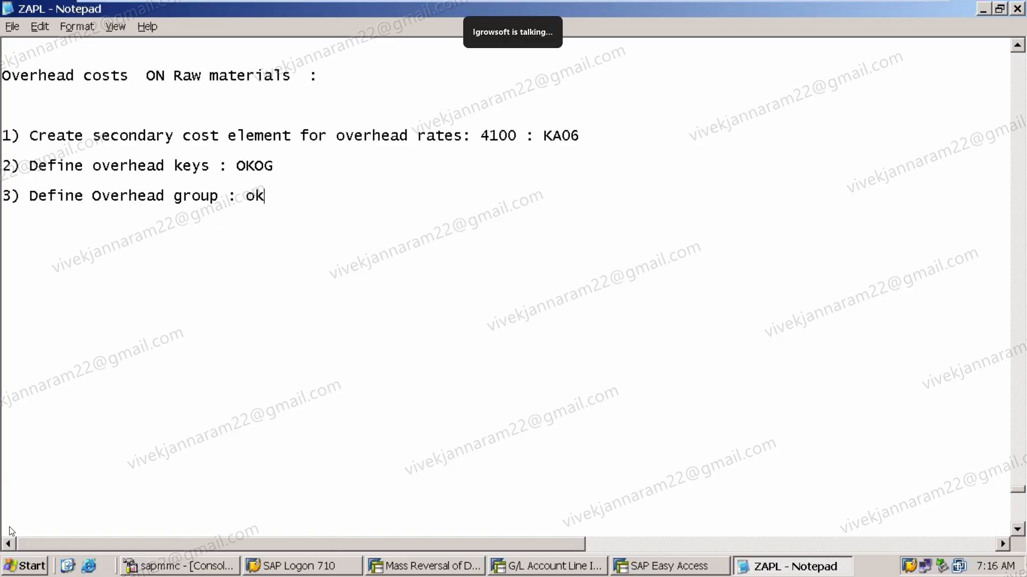
pyautogui.write('z0')
pyautogui.press('BackSpace')
pyautogui.press('BackSpace')
pyautogui.press('BackSpace')
pyautogui.press('BackSpace')
pyautogui.write('OKZ2')
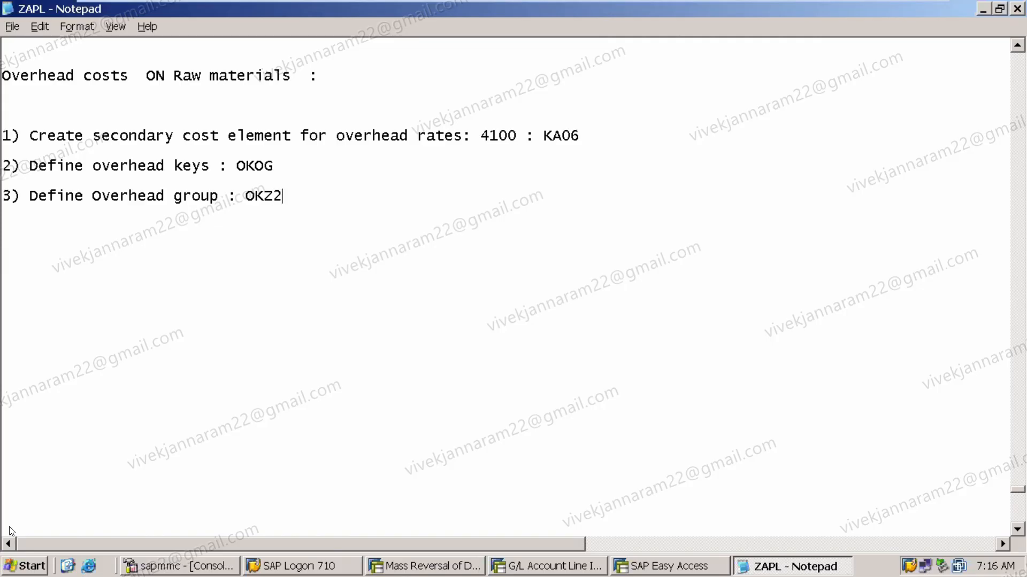
# Start a fourth item on a new line with "4) Specify Overhead group"
pyautogui.press('Return')
pyautogui.write('4)')
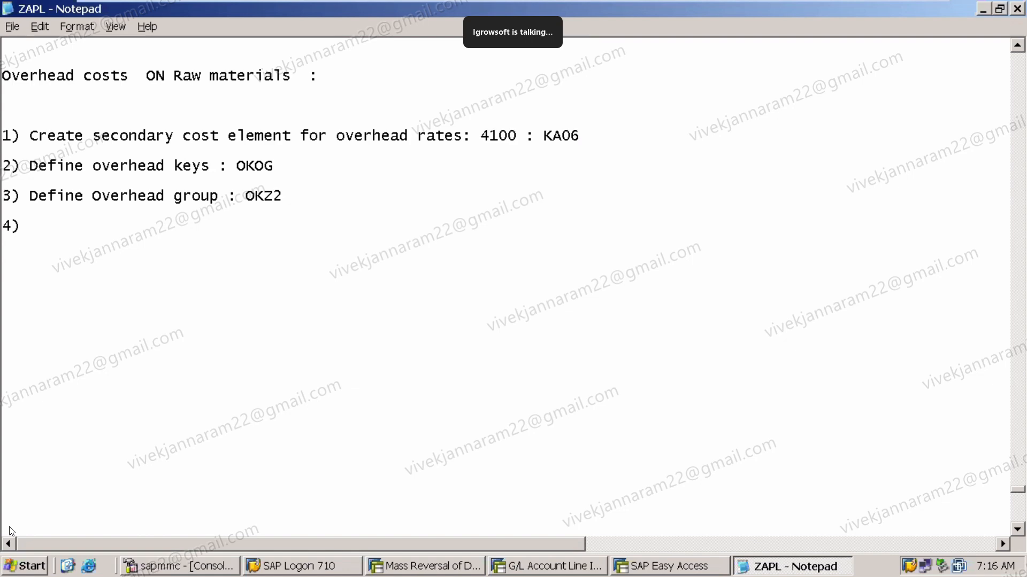
pyautogui.write('Specify Ove')
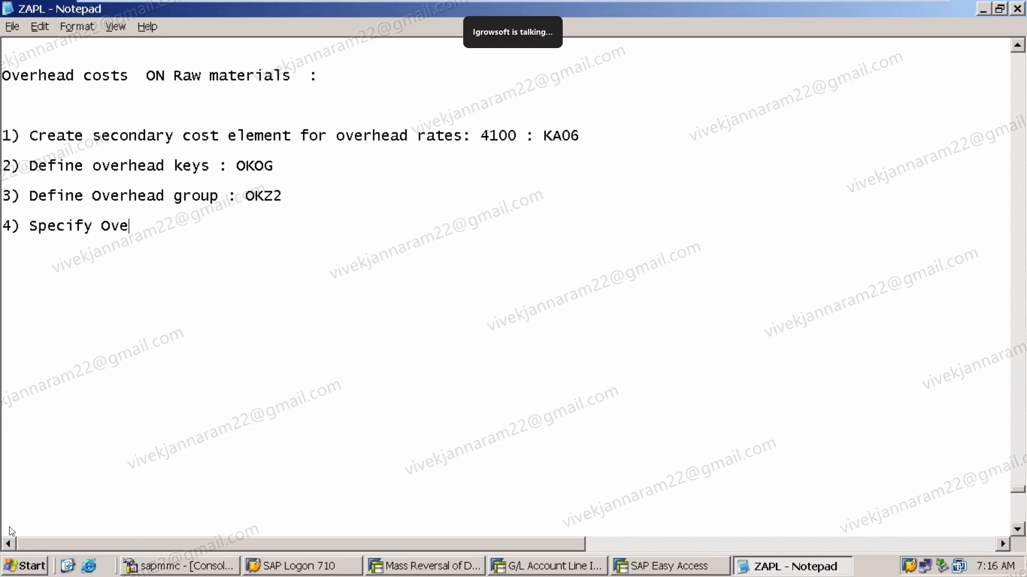
pyautogui.press('BackSpace')
pyautogui.write('rh')
pyautogui.press('BackSpace')
pyautogui.press('BackSpace')
pyautogui.write('erhead')
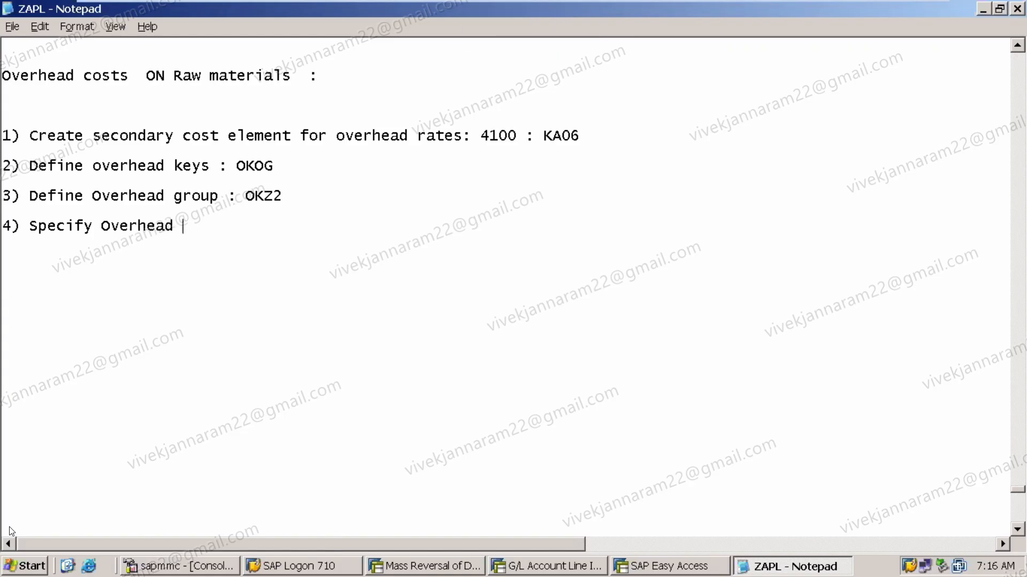
pyautogui.write(' gru')
pyautogui.press('BackSpace')
pyautogui.write('oup ')
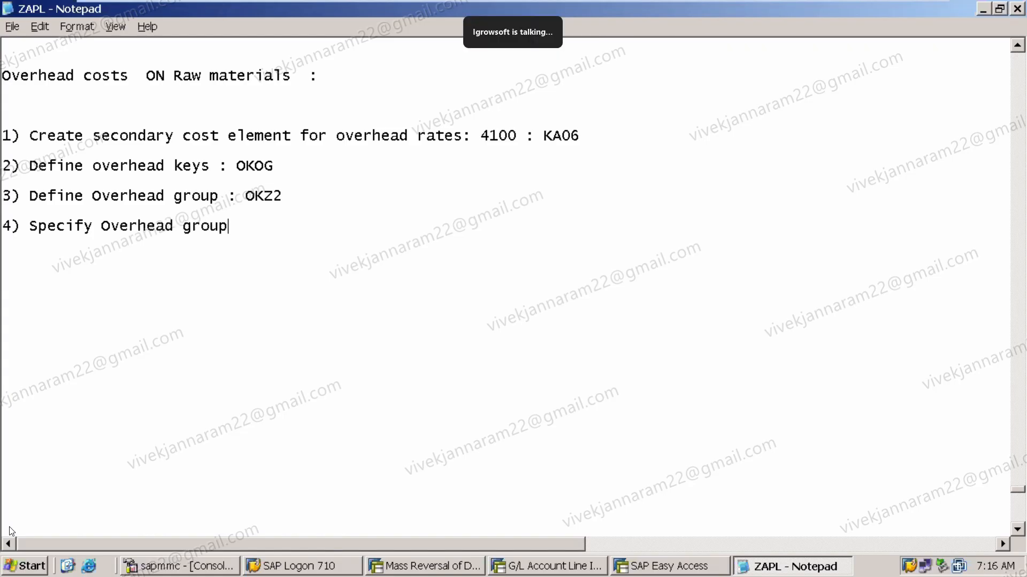
# Extend item 4 with "in FG material master /costing 1 tab"
pyautogui.write('in ')
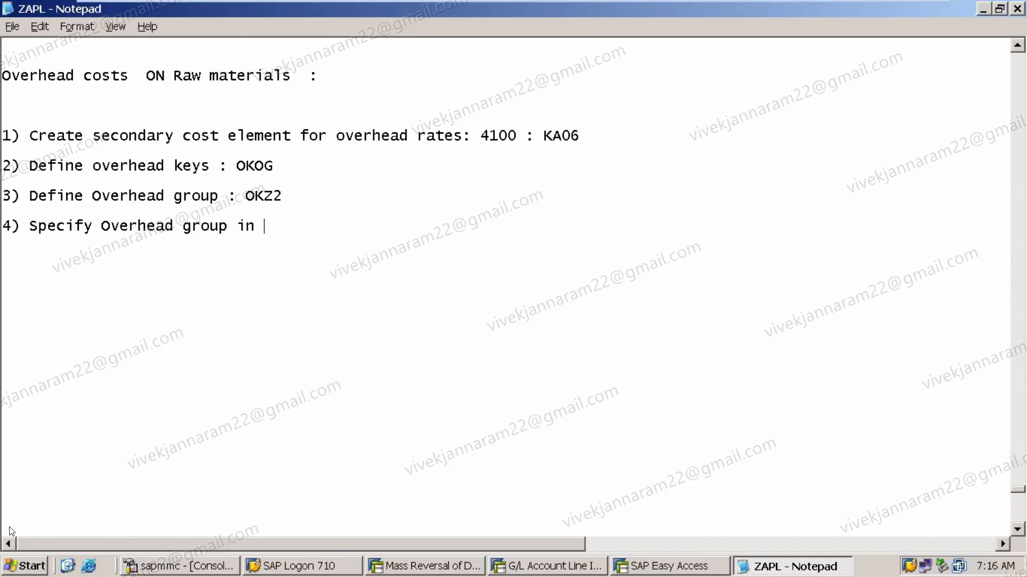
pyautogui.write('FG mat')
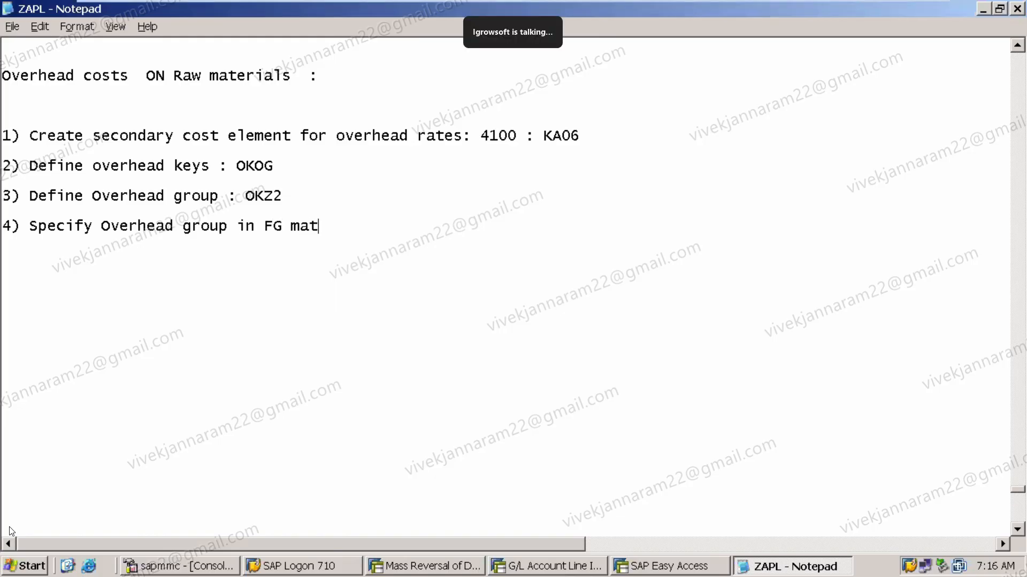
pyautogui.write('erial amte')
pyautogui.press('BackSpace')
pyautogui.press('BackSpace')
pyautogui.press('BackSpace')
pyautogui.press('BackSpace')
pyautogui.write('master')
pyautogui.press('BackSpace')
pyautogui.press('BackSpace')
pyautogui.write('ter ')
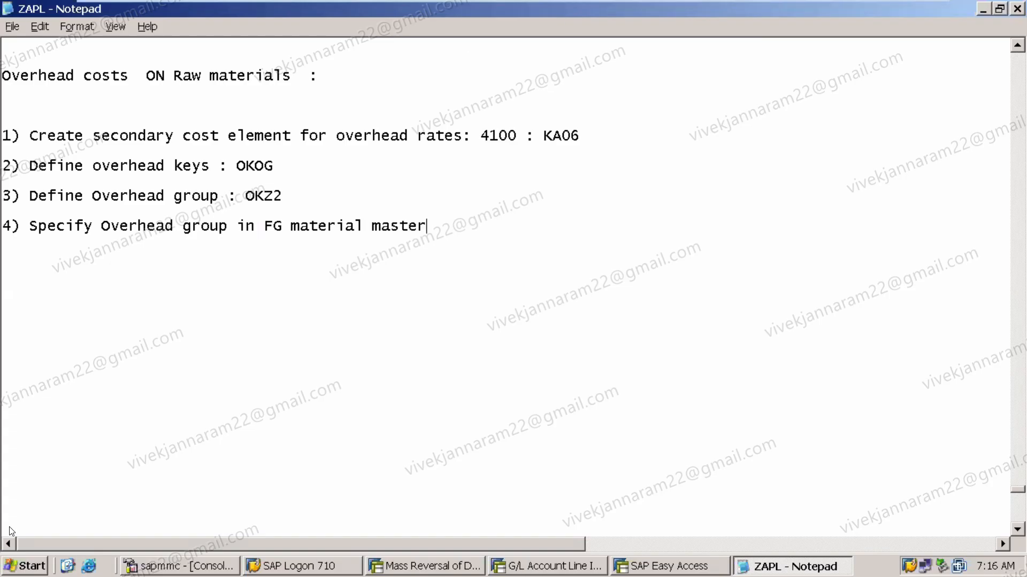
pyautogui.write('/c')
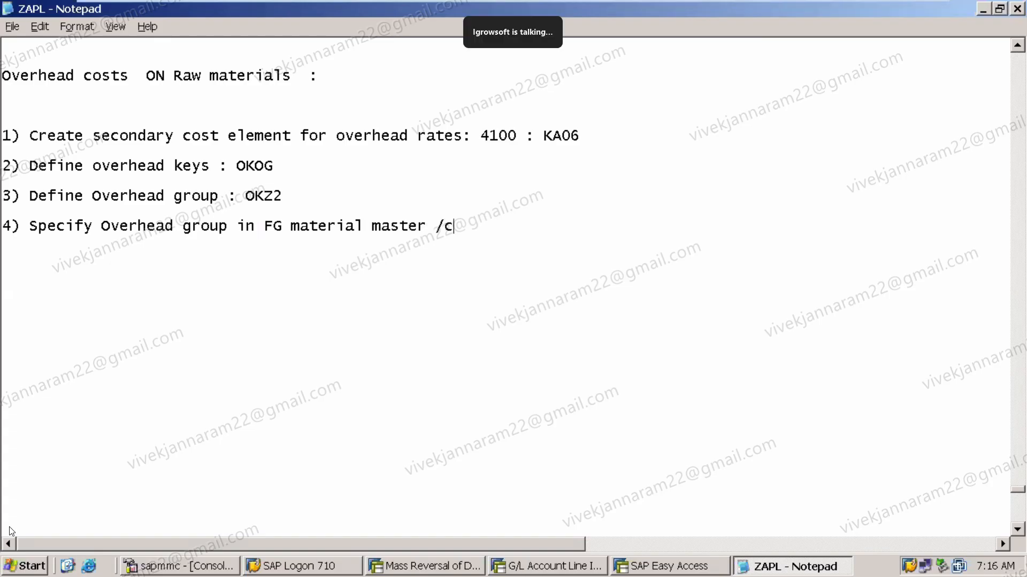
pyautogui.write('osting 1 tab ')
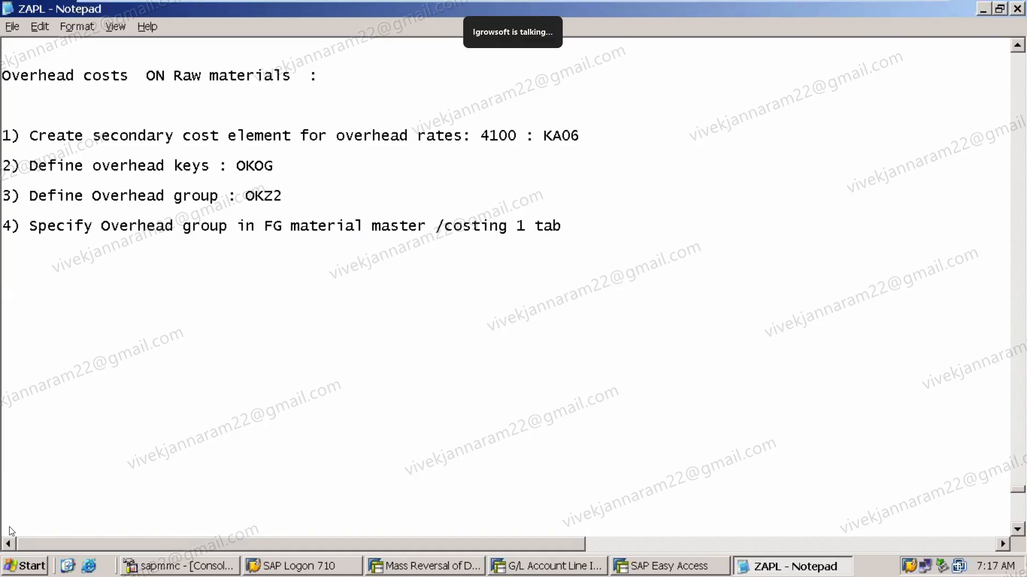
# Append the transaction code ": MMO2" to item 4
pyautogui.write(' : mmo')
pyautogui.press('BackSpace')
pyautogui.press('BackSpace')
pyautogui.press('BackSpace')
pyautogui.write('MMO2')
pyautogui.click(330, 186)
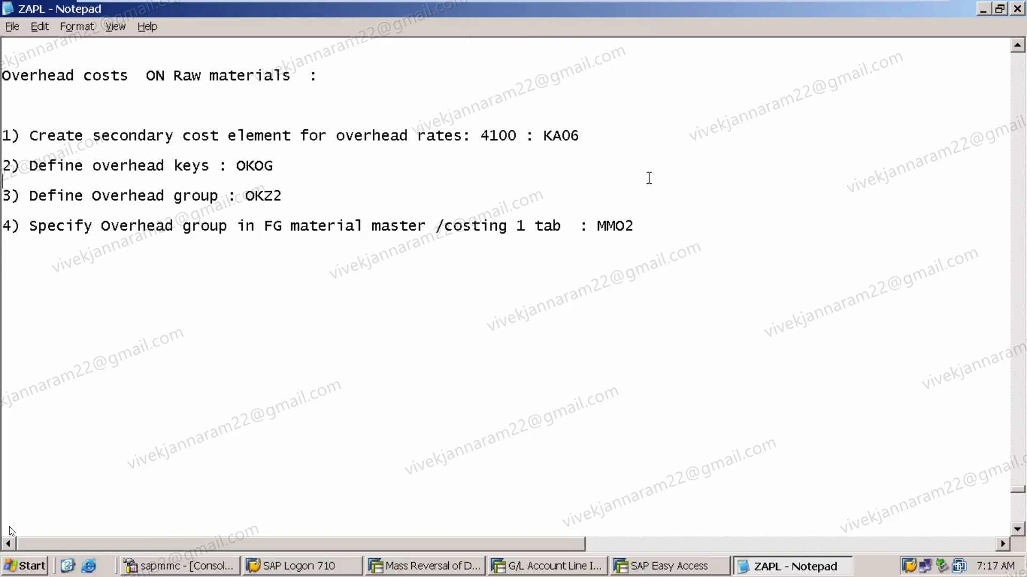
# Switch to the SAP G/L line item display session and open transaction KA06 for creating a secondary cost element
pyautogui.click(572, 566)
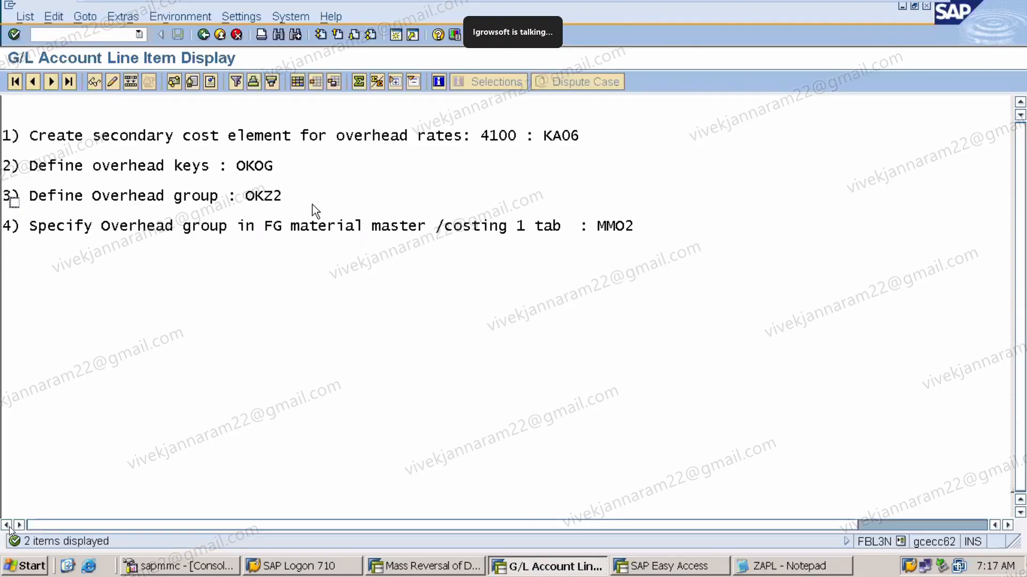
pyautogui.click(109, 34)
pyautogui.write('/NFB50')
pyautogui.press('Return')
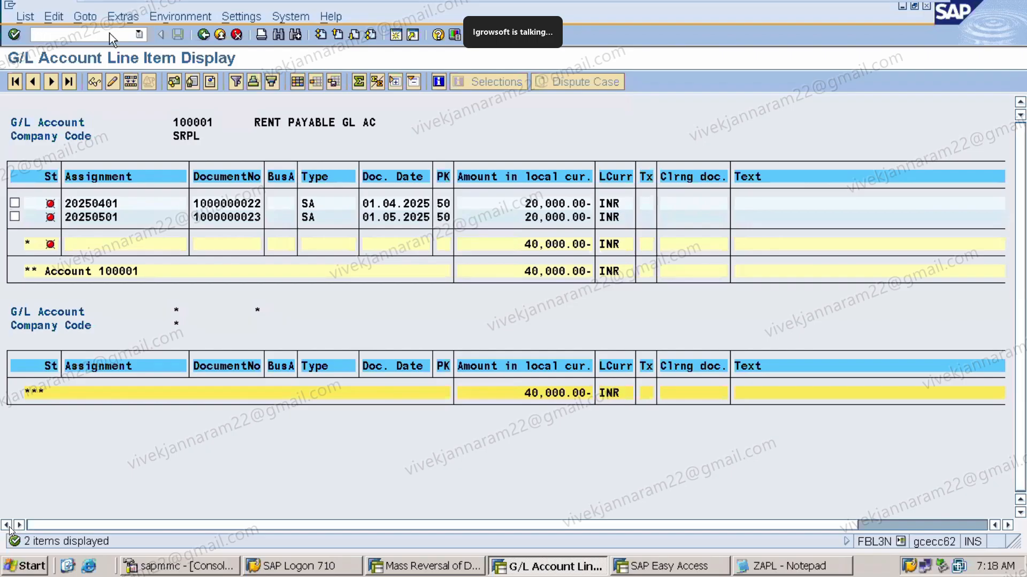
# Enter 4100 as the new cost element's number and continue to its basic data
pyautogui.click(199, 148)
pyautogui.press('BackSpace')
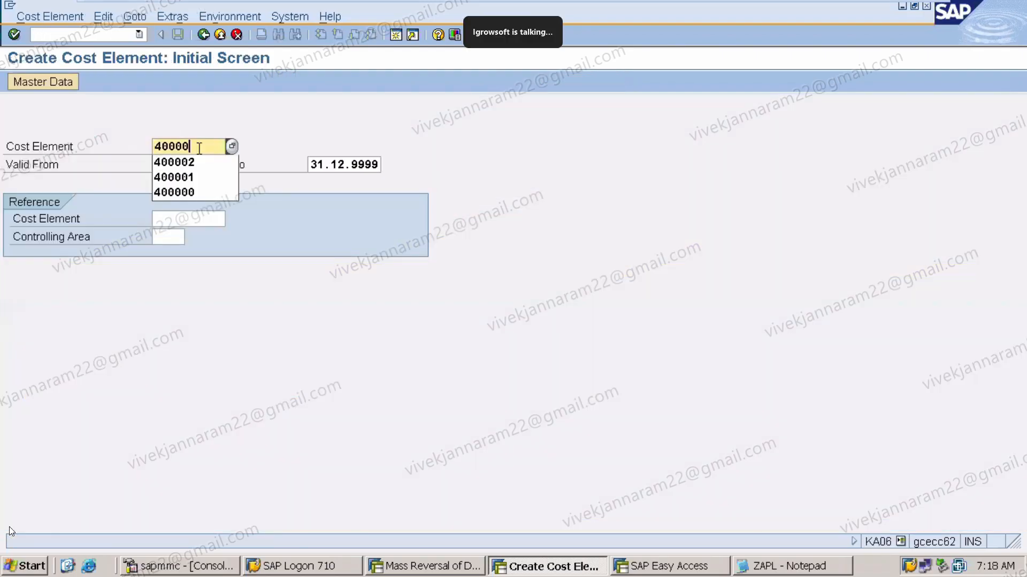
pyautogui.press('BackSpace')
pyautogui.press('BackSpace')
pyautogui.press('BackSpace')
pyautogui.press('BackSpace')
pyautogui.press('BackSpace')
pyautogui.write('4100')
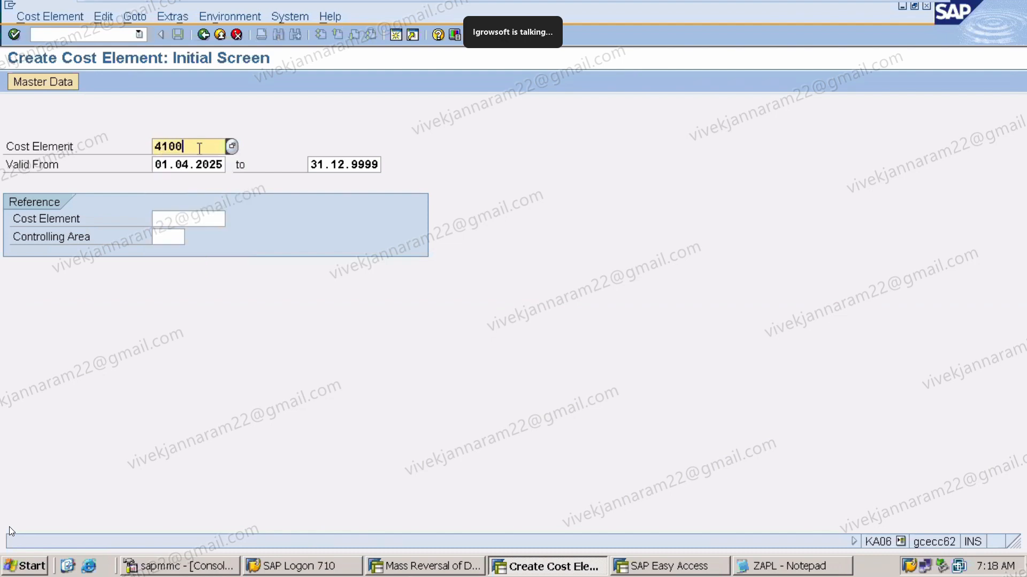
pyautogui.press('Return')
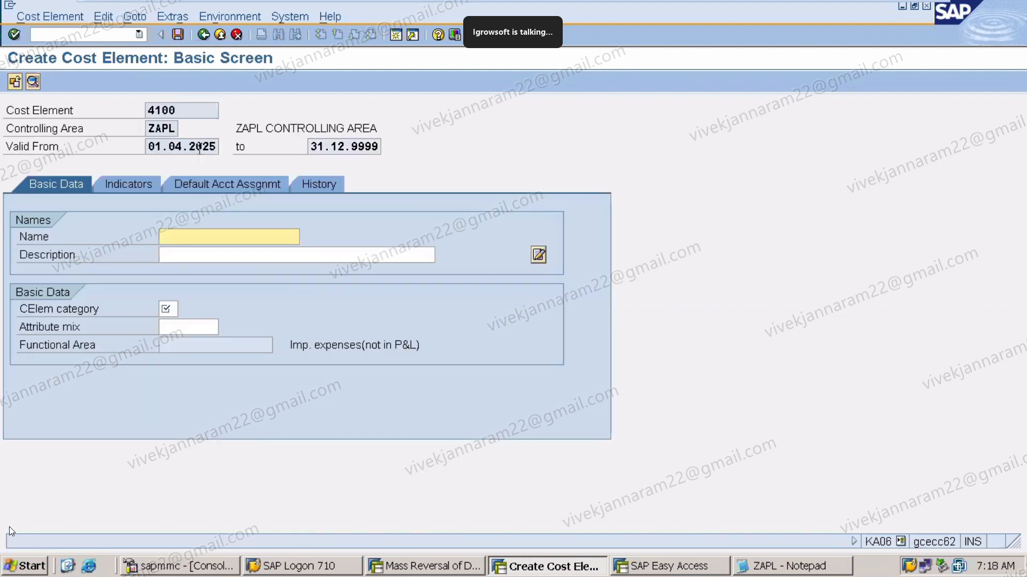
# Name the cost element "OH ALLOCATION CE" with the description "OVERHEAD ALLOCATION COST ELEMENT"
pyautogui.click(206, 236)
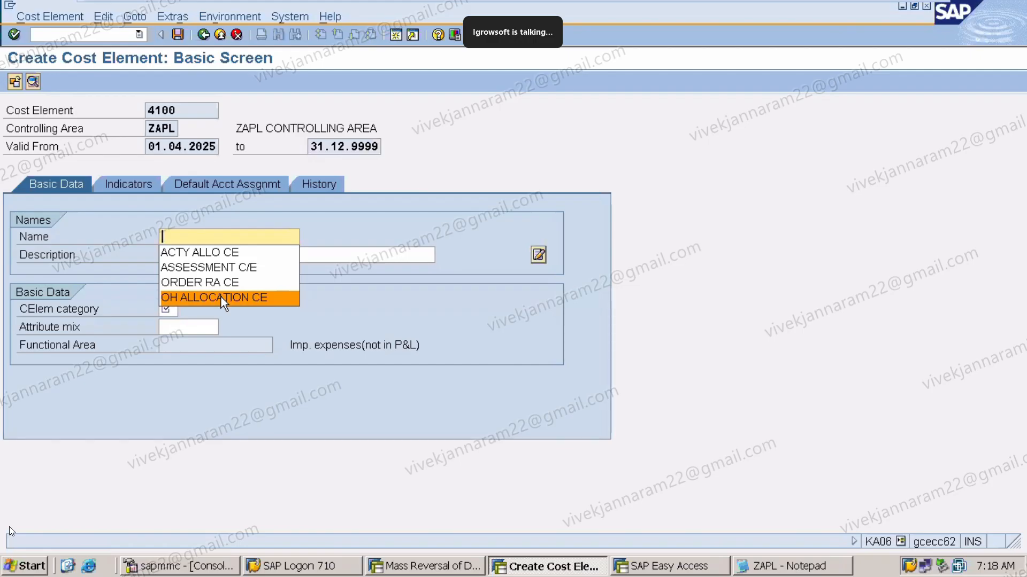
pyautogui.click(220, 297)
pyautogui.click(209, 255)
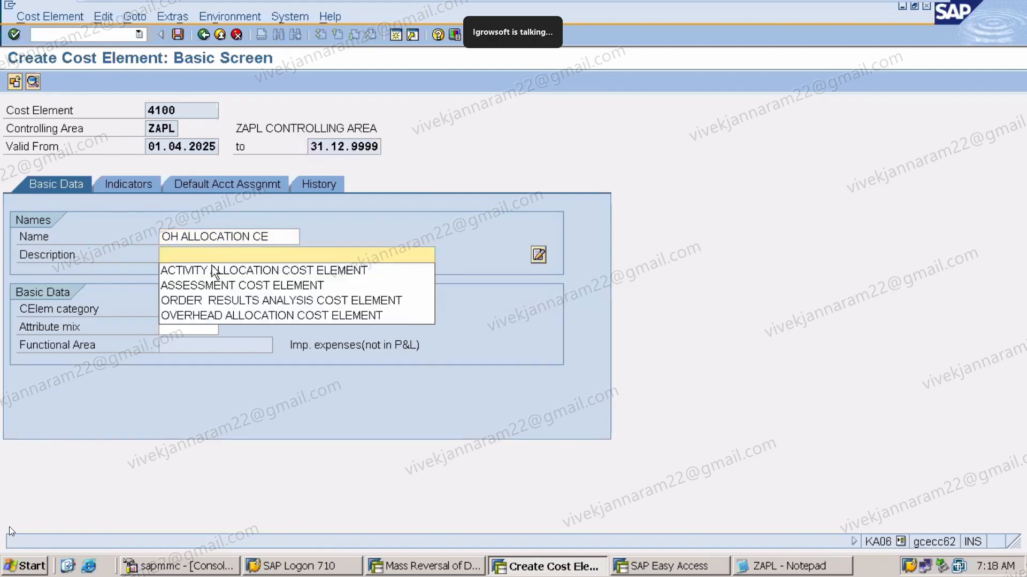
pyautogui.click(228, 316)
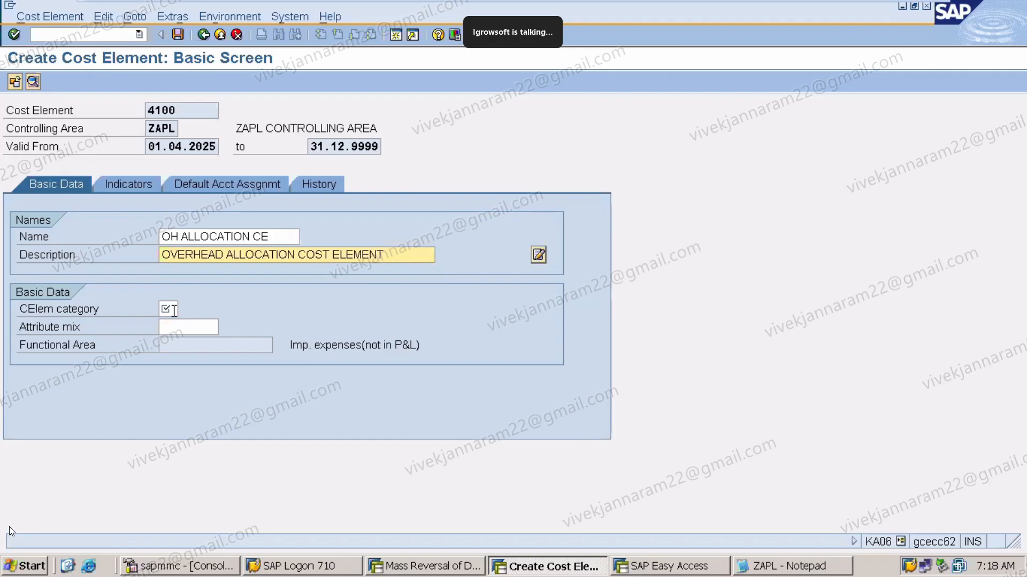
# Assign cost element category 41 (Overhead Rates) and save the cost element
pyautogui.click(181, 309)
pyautogui.click(186, 309)
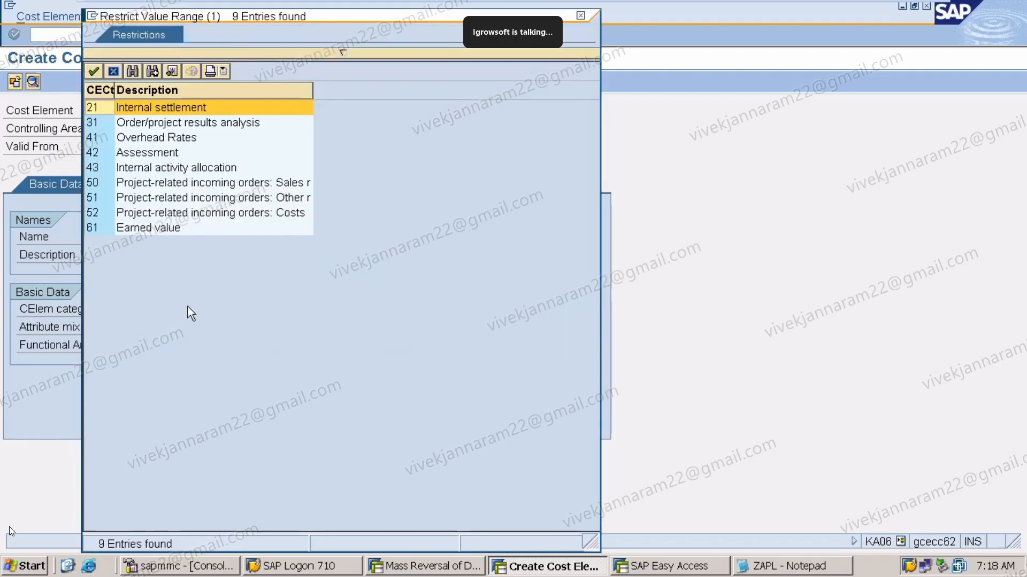
pyautogui.click(167, 140)
pyautogui.doubleClick(102, 142)
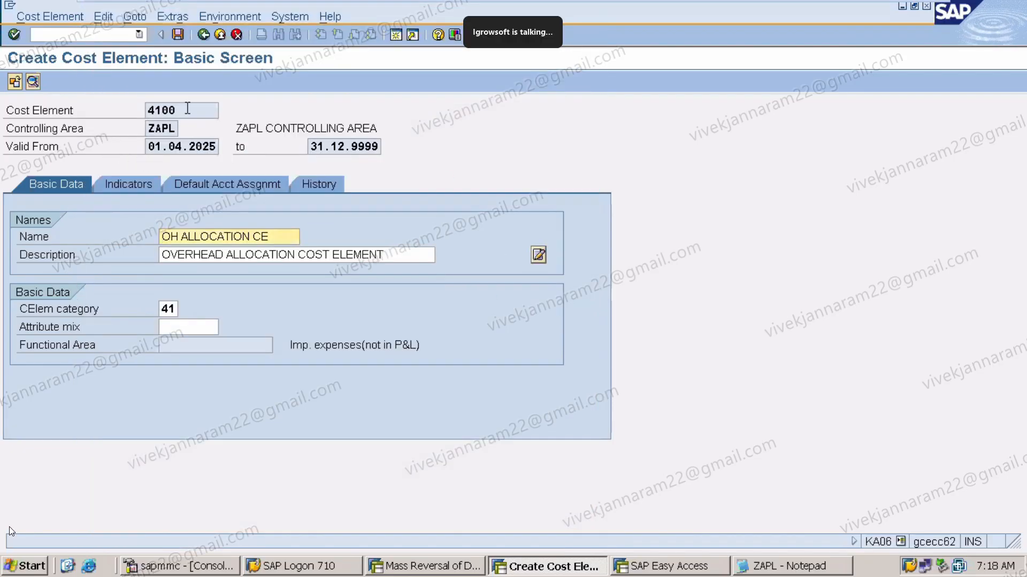
pyautogui.press('Return')
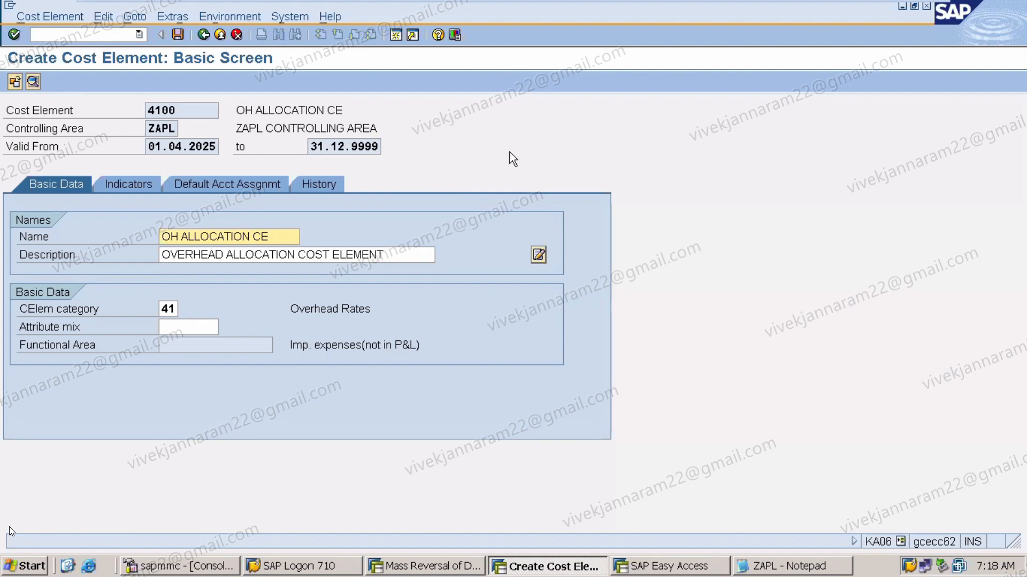
pyautogui.click(181, 41)
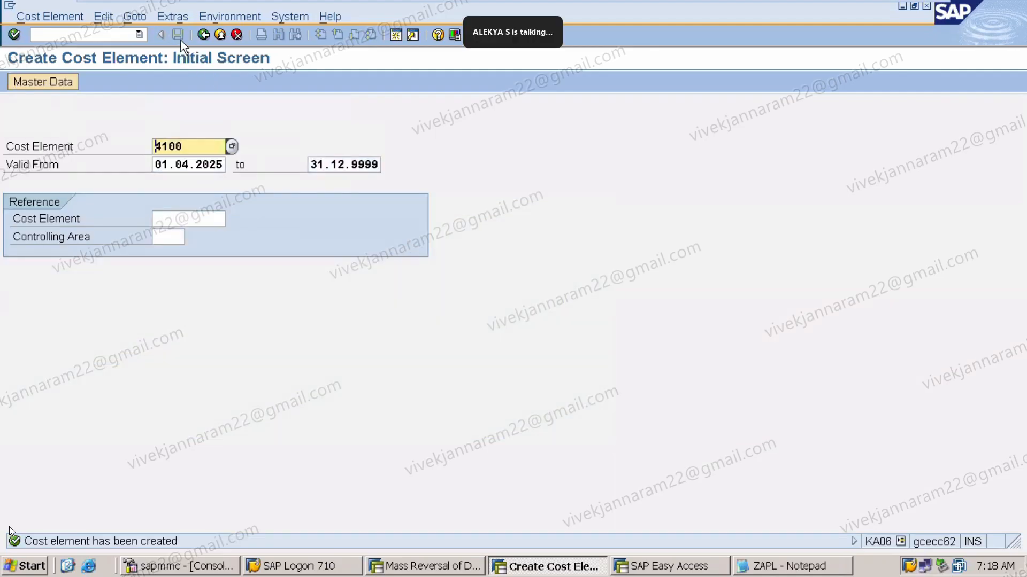
pyautogui.press('Return')
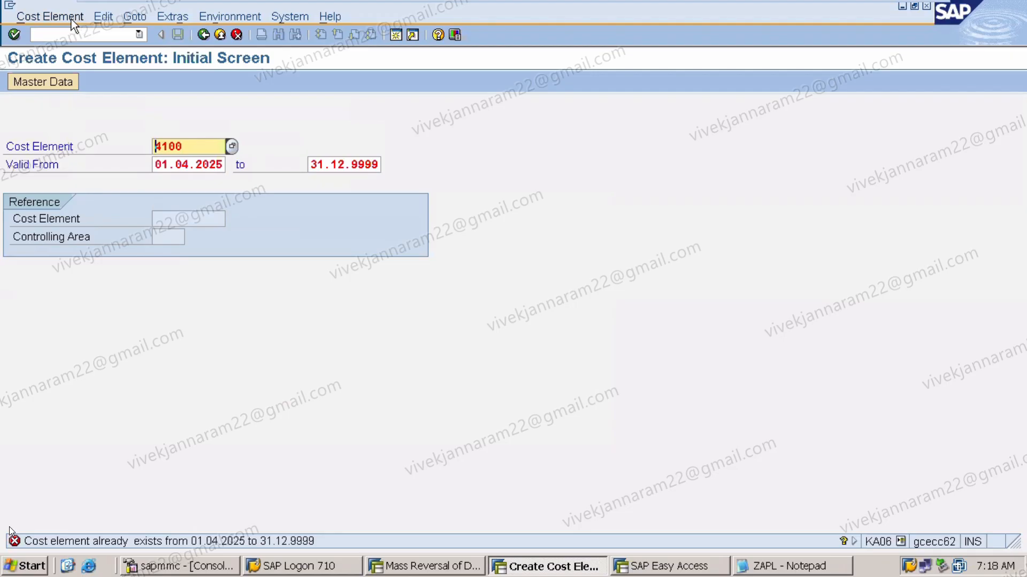
# Open cost element 4100 in change transaction KA02, review its basic data and save it
pyautogui.click(79, 35)
pyautogui.write('/NK')
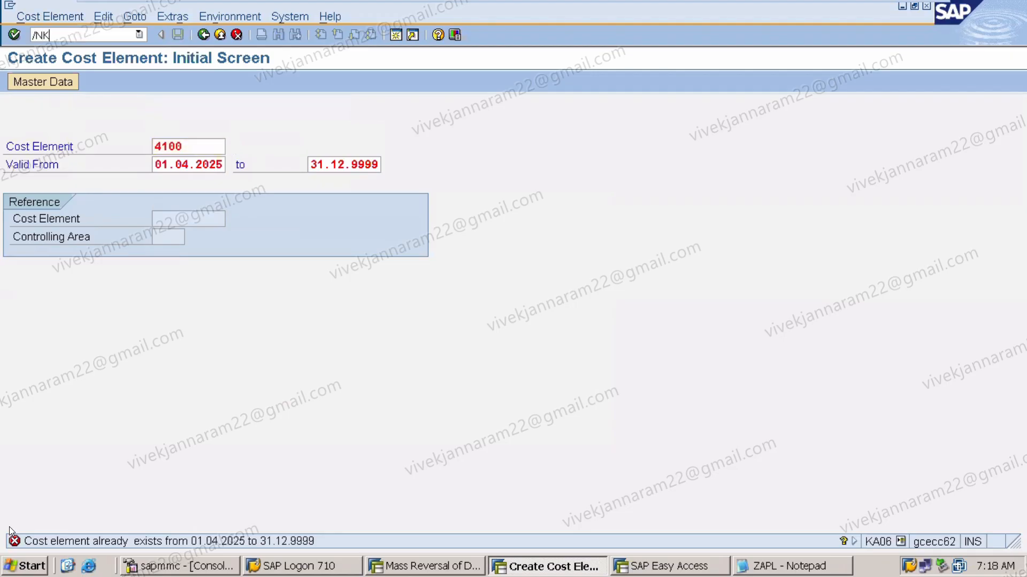
pyautogui.write('A02')
pyautogui.press('Return')
pyautogui.press('Return')
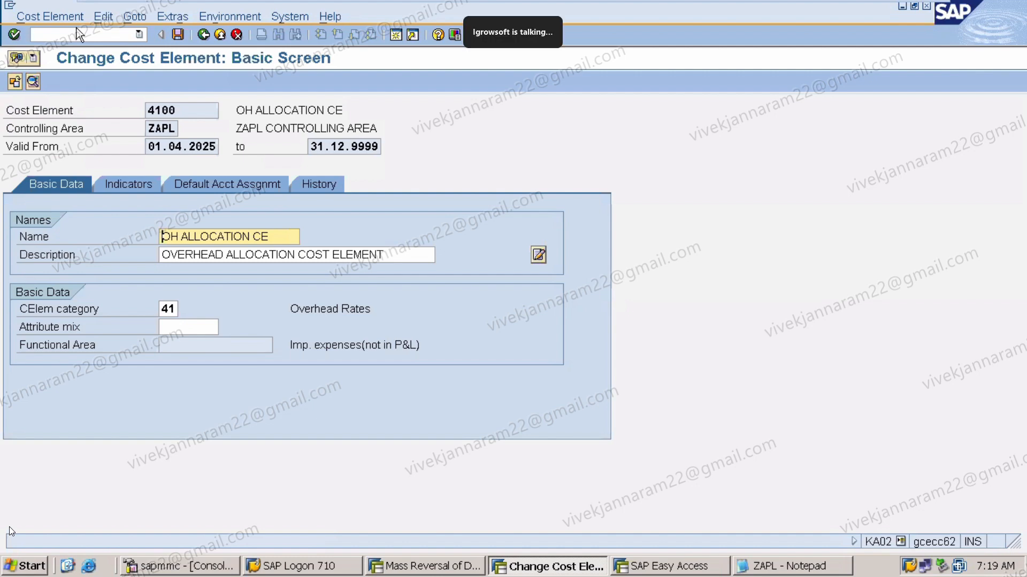
pyautogui.click(178, 33)
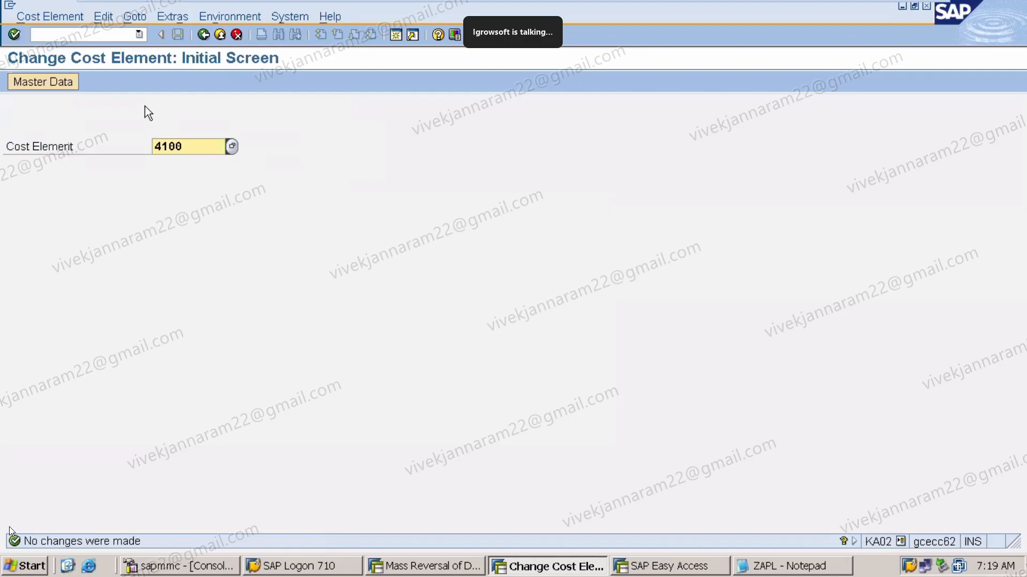
# Open transaction OKOG and add overhead key ZAPL with the description "ZAPL OVERHEAD KEY"
pyautogui.click(77, 30)
pyautogui.write('/N')
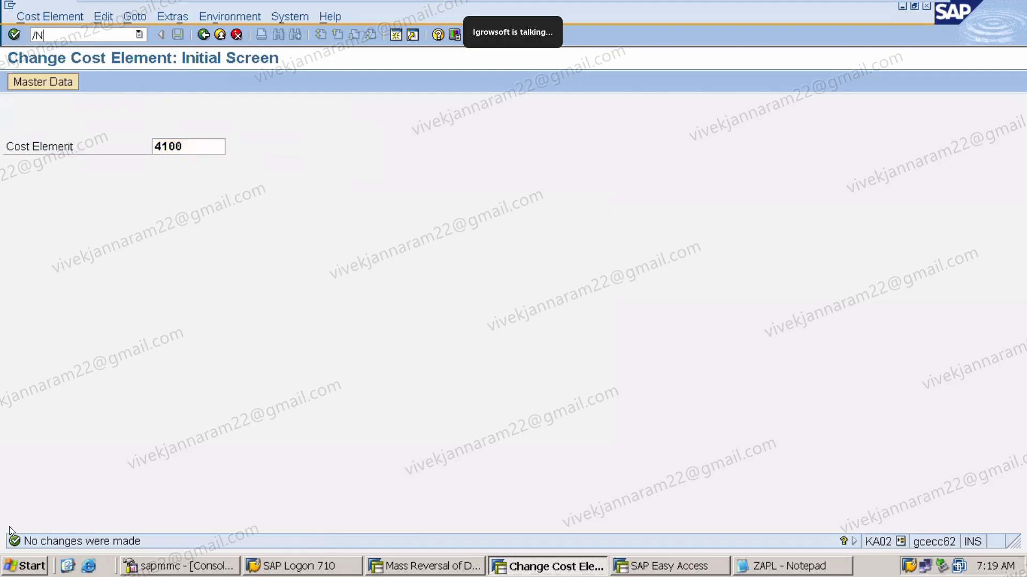
pyautogui.write('OKEON')
pyautogui.press('Return')
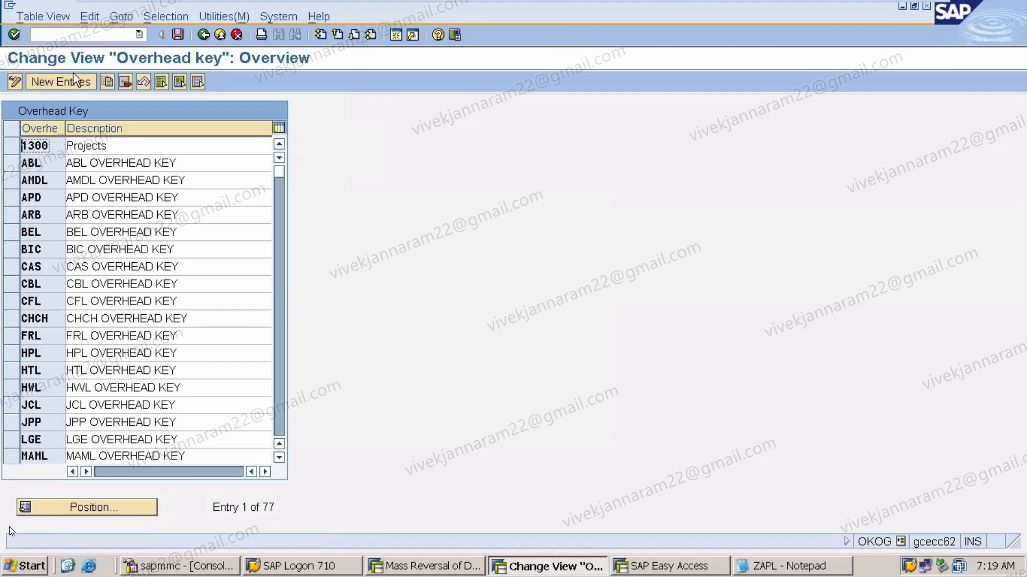
pyautogui.click(77, 82)
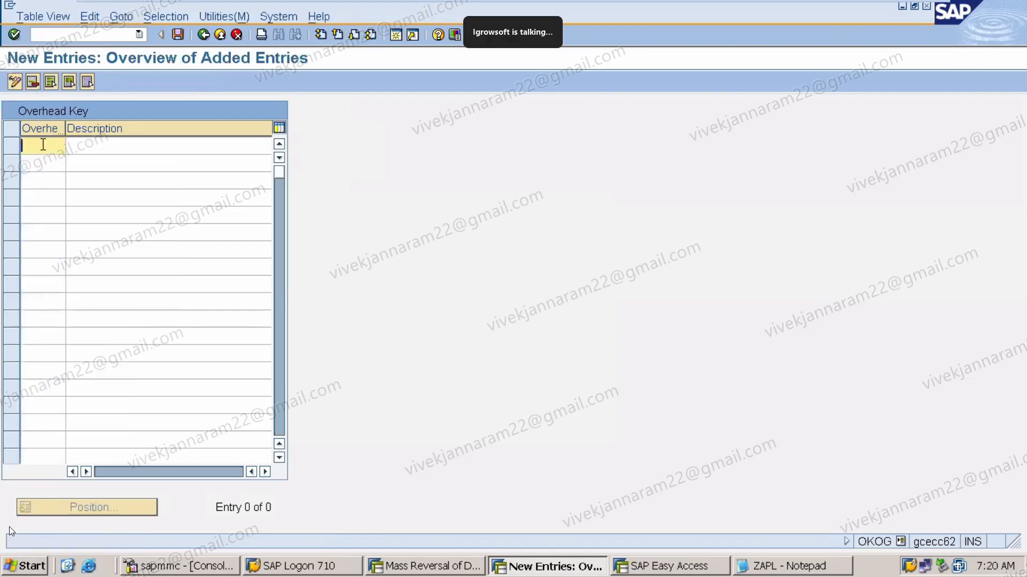
pyautogui.write('ZAPL')
pyautogui.click(98, 152)
pyautogui.write('ZAPL ')
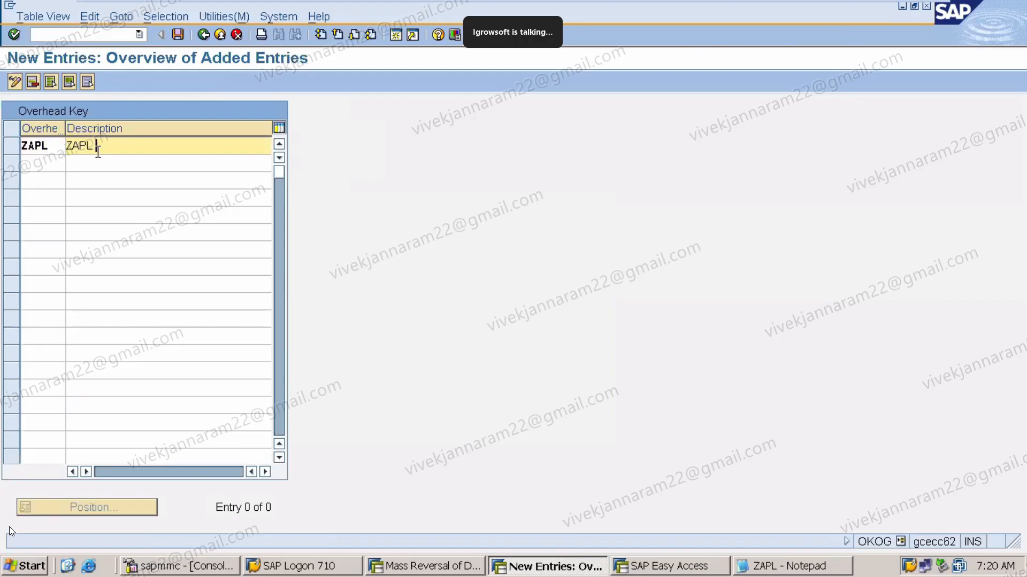
pyautogui.write('OVERHEAD KEY')
pyautogui.press('Return')
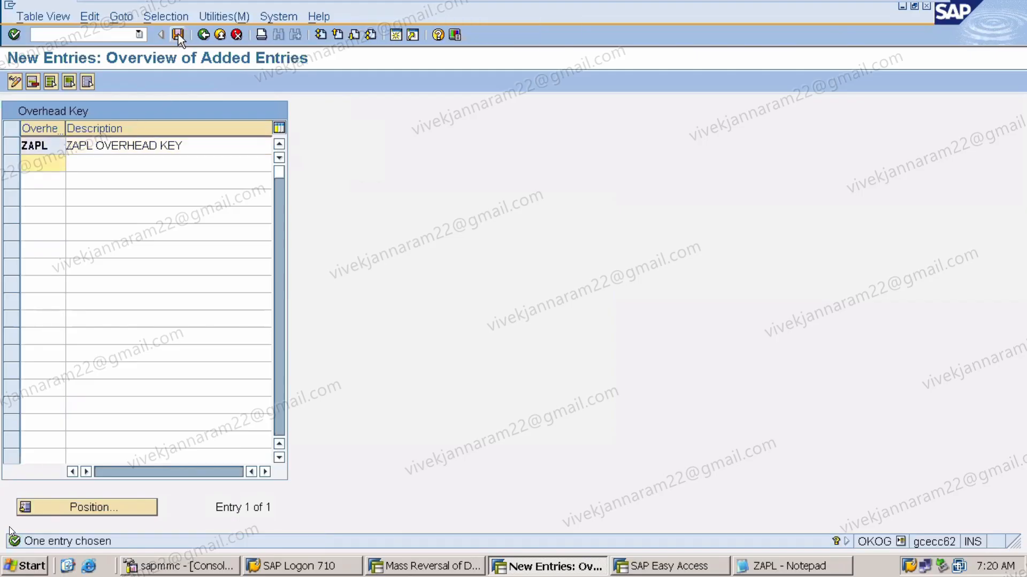
# Save the overhead key in customizing request ECCK900302 (PRODUCT COSTING) and return to the SAP Easy Access screen
pyautogui.click(178, 34)
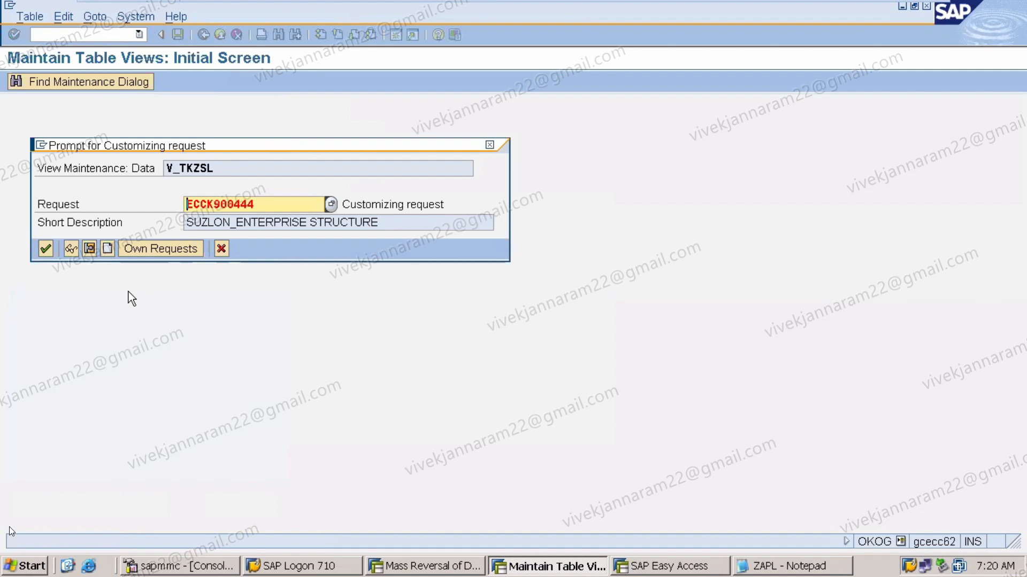
pyautogui.click(178, 254)
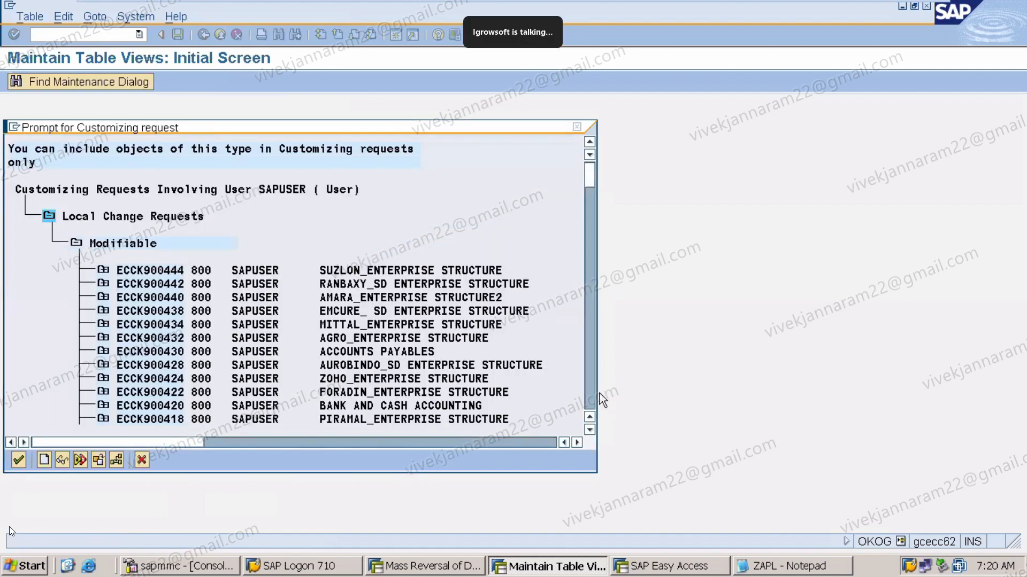
pyautogui.click(590, 395)
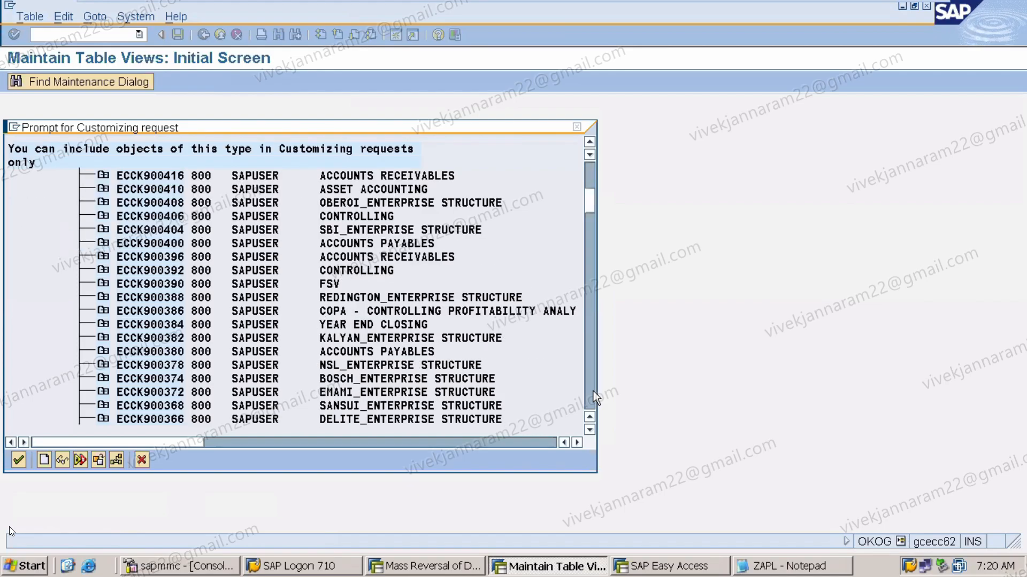
pyautogui.click(593, 394)
pyautogui.click(593, 393)
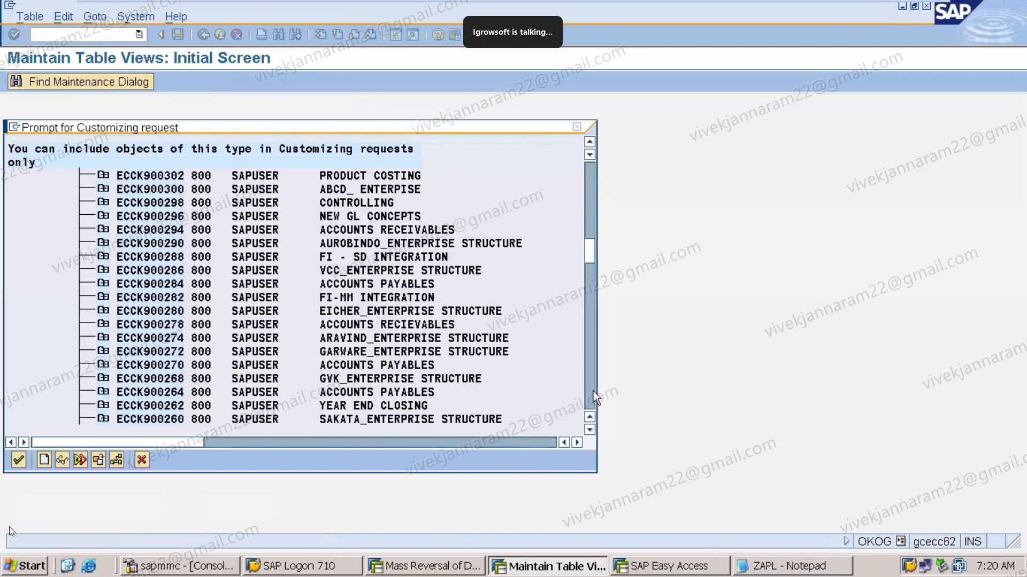
pyautogui.doubleClick(358, 177)
pyautogui.click(45, 249)
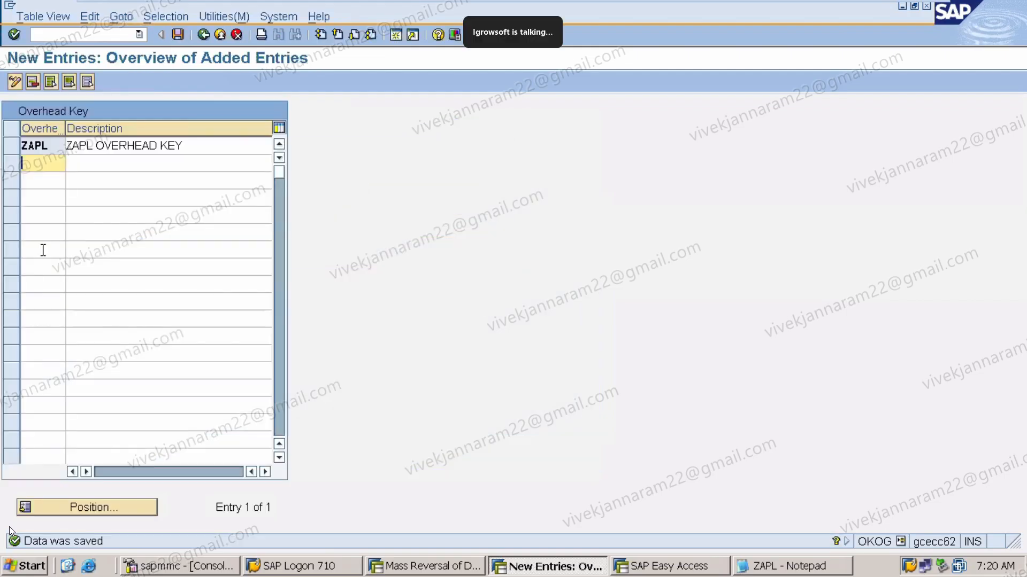
pyautogui.click(177, 36)
pyautogui.click(202, 35)
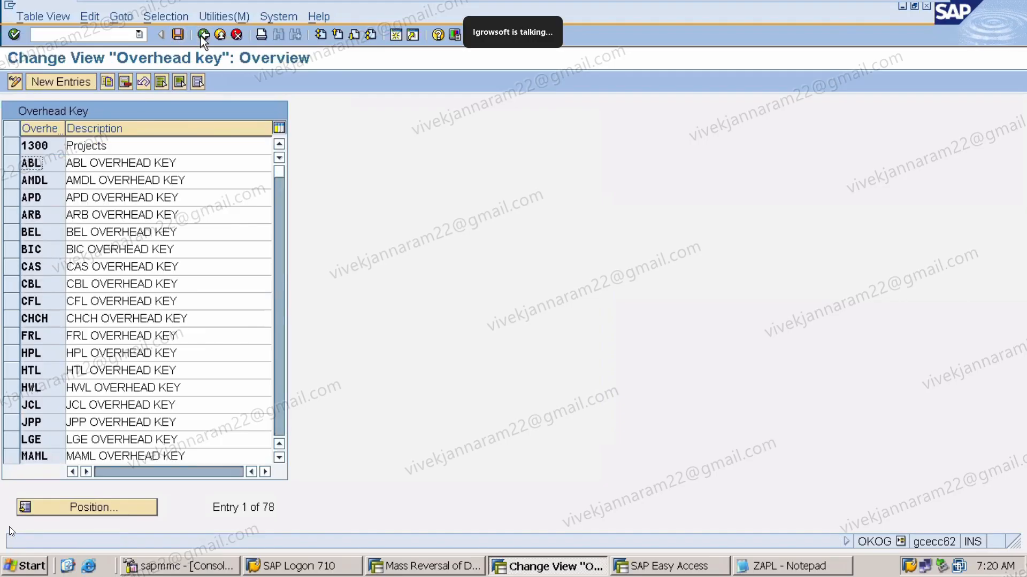
pyautogui.click(202, 35)
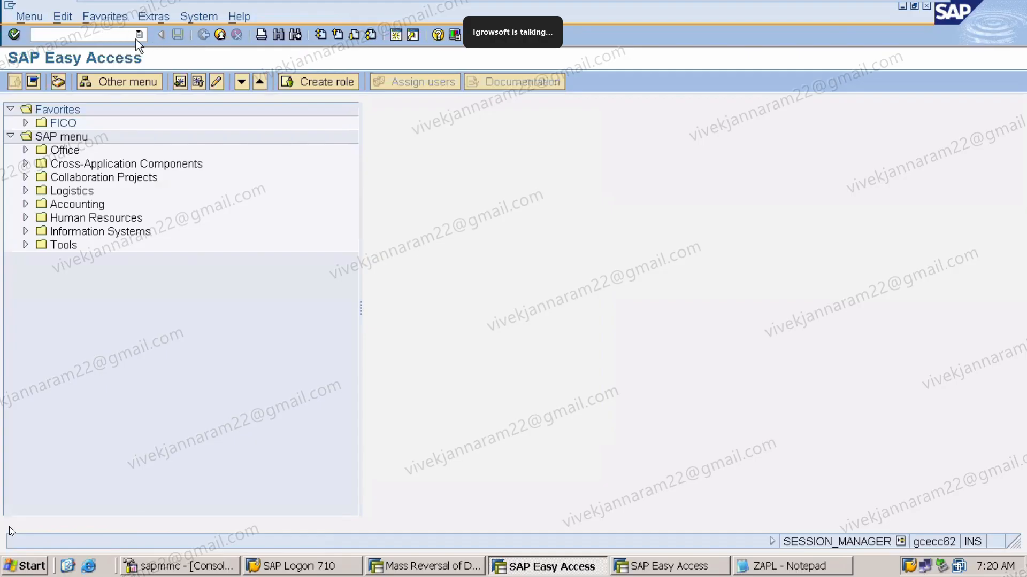
# Open transaction OKZ2 for costing overhead groups and start a new entry
pyautogui.click(136, 39)
pyautogui.write('/NOKZ2')
pyautogui.press('Return')
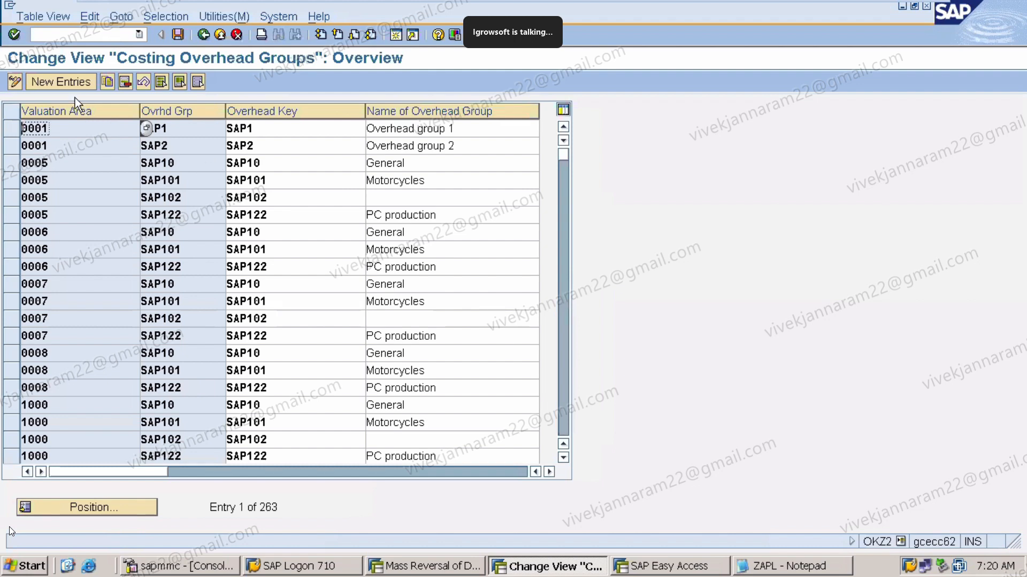
pyautogui.click(66, 83)
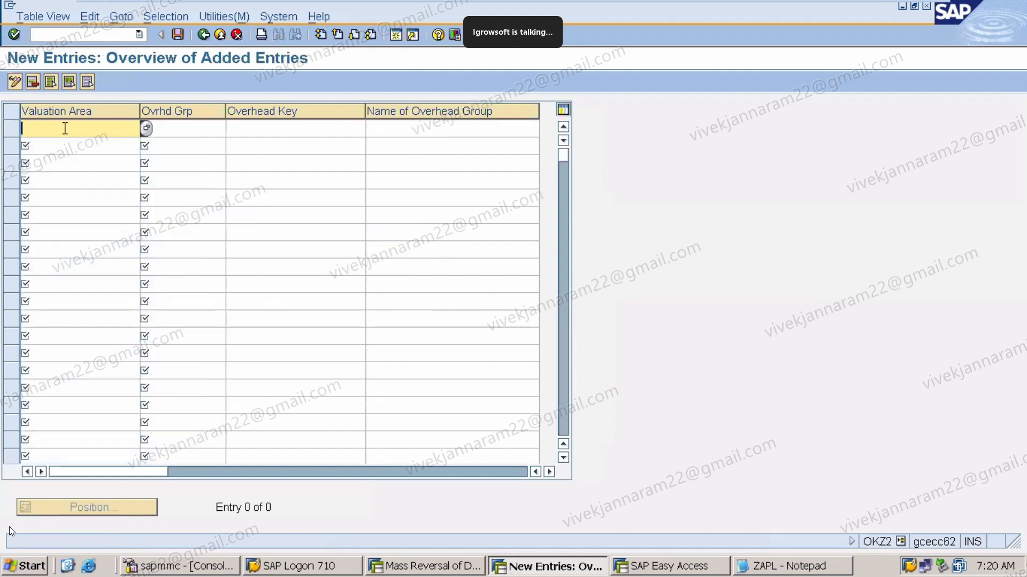
# Enter overhead group ZAPL for valuation area ZAPL with overhead key ZAPL and the name "ZAPL OVERHEAD GROUP"
pyautogui.write('ZAPL')
pyautogui.click(187, 125)
pyautogui.write('ZAPL')
pyautogui.click(288, 128)
pyautogui.write('ZAPL')
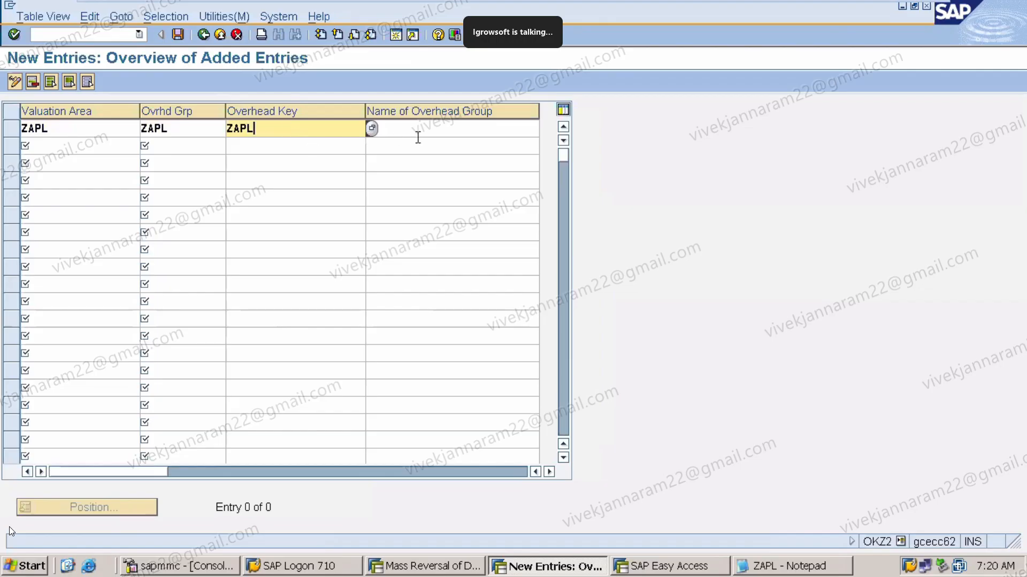
pyautogui.click(418, 139)
pyautogui.click(415, 129)
pyautogui.write('ZAPL OVERHEAD GRO')
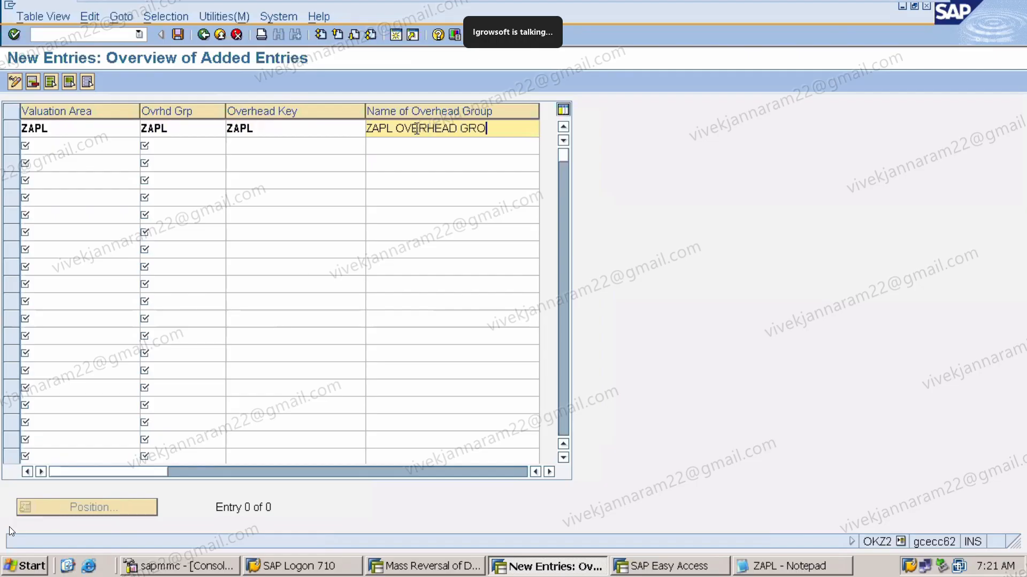
pyautogui.write('UP')
pyautogui.press('Return')
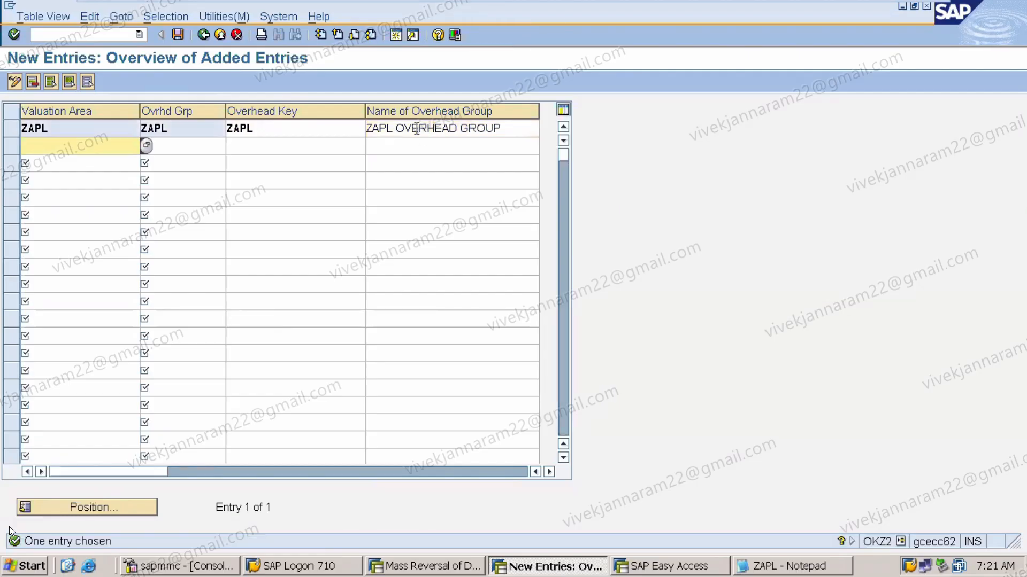
pyautogui.click(521, 129)
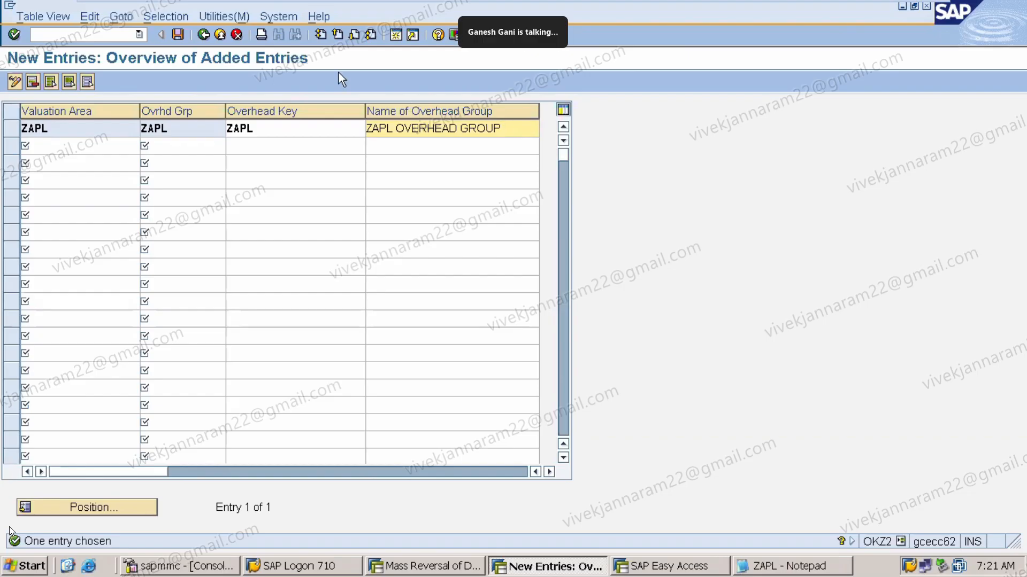
# Save the new overhead group in customizing request ECCK900302 (PRODUCT COSTING)
pyautogui.click(180, 35)
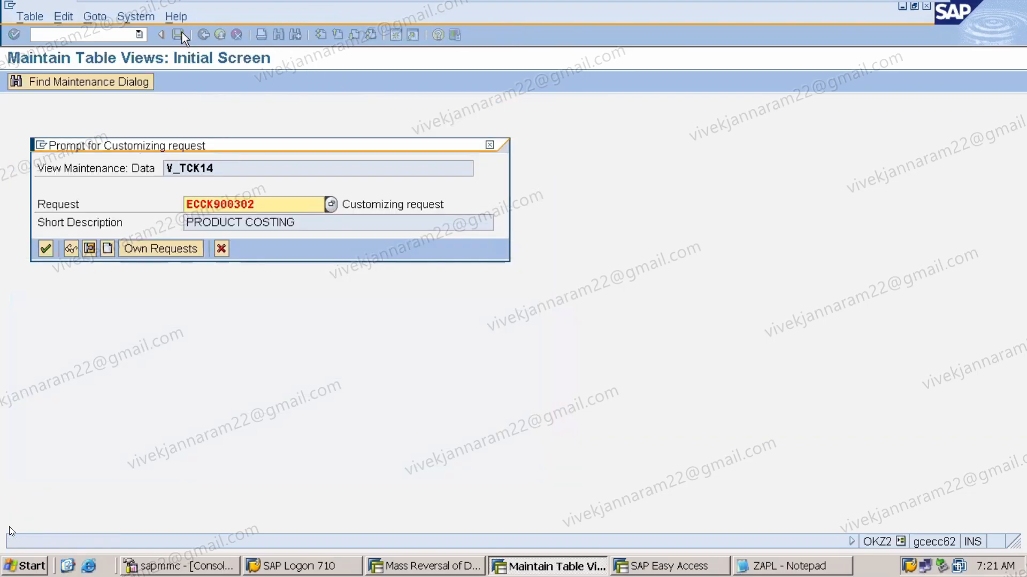
pyautogui.click(46, 249)
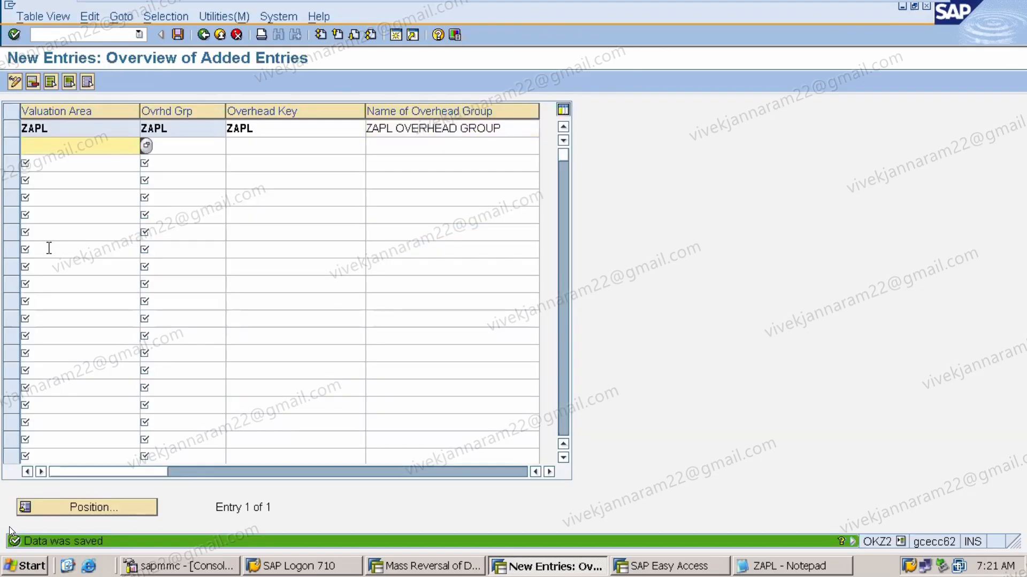
pyautogui.click(203, 37)
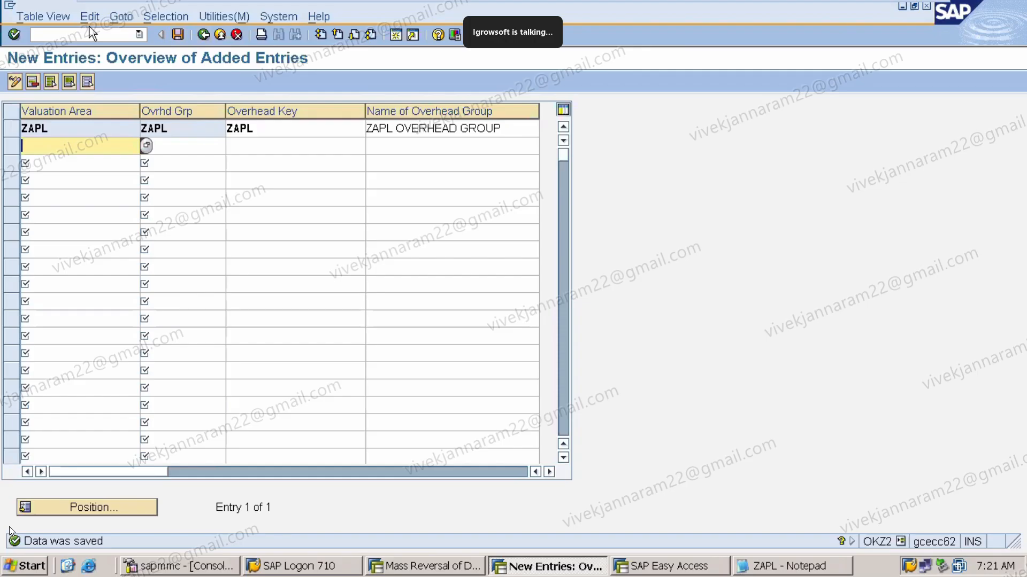
# Open transaction MM02 and continue with material ZAPLFG1 to its organizational levels
pyautogui.click(89, 30)
pyautogui.write('/NMM02')
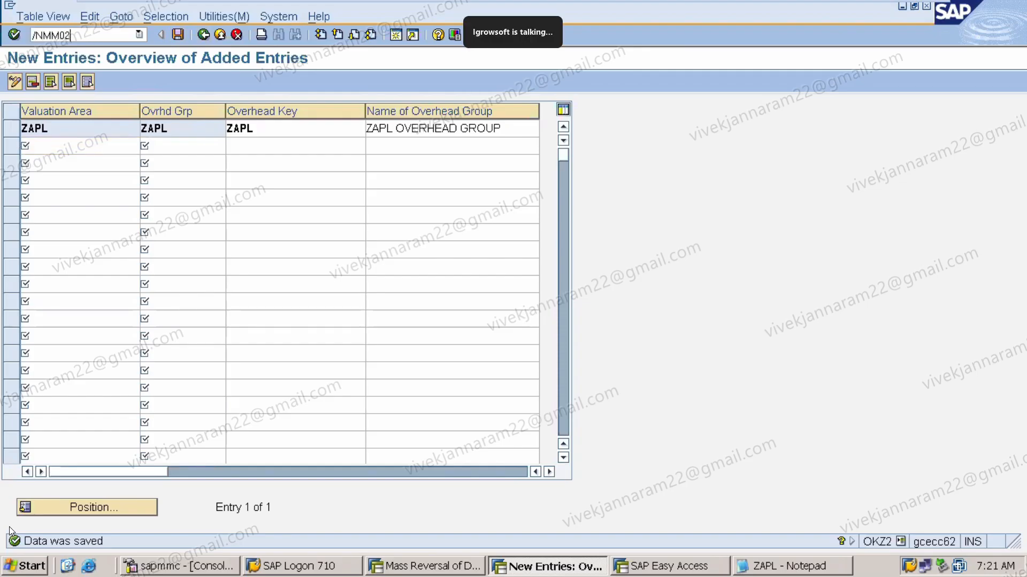
pyautogui.press('Return')
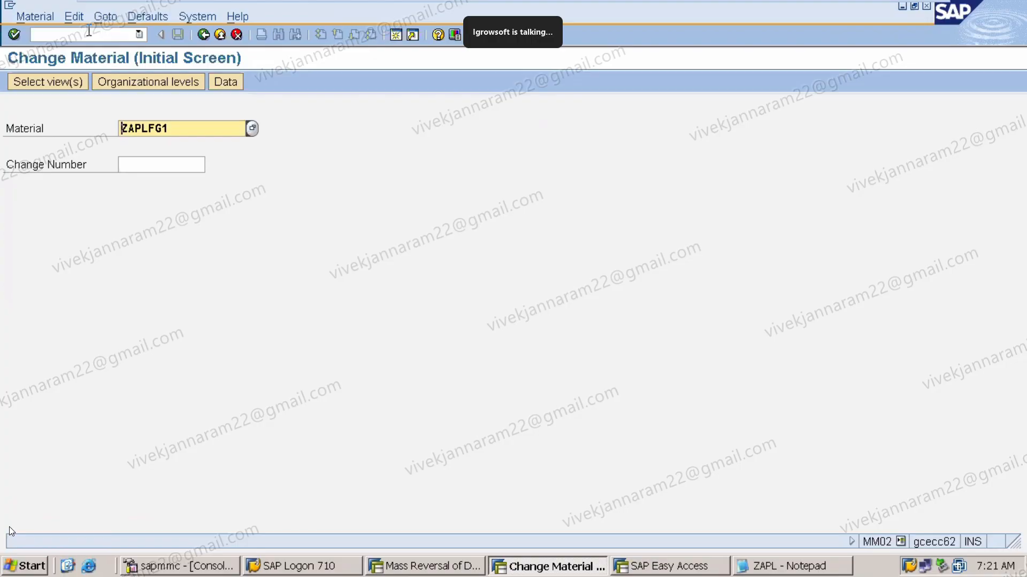
pyautogui.press('Return')
pyautogui.press('Return')
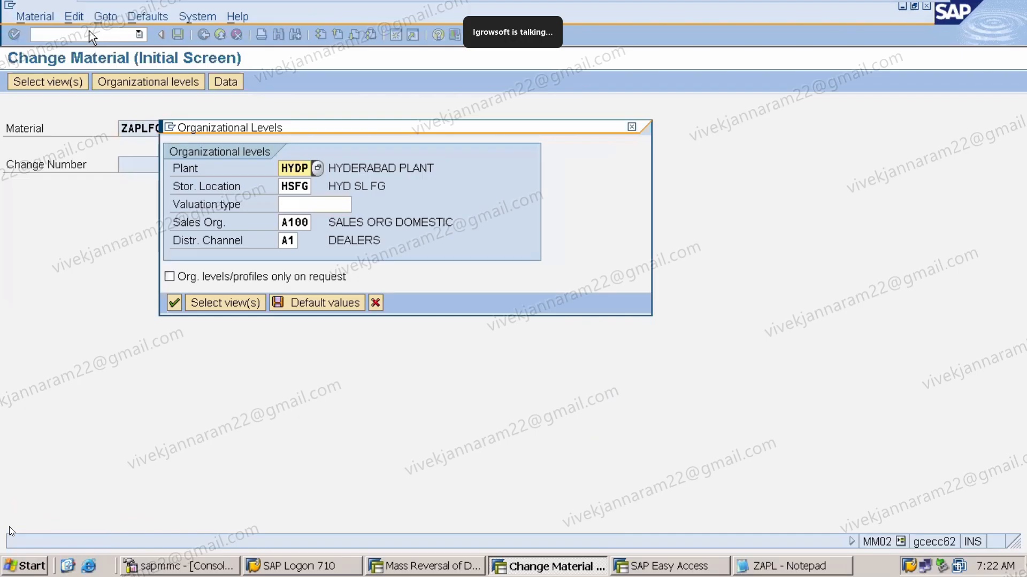
# Set the material's organizational levels to plant ZAPL and storage location FG1
pyautogui.press('Delete')
pyautogui.press('Delete')
pyautogui.press('Delete')
pyautogui.press('Delete')
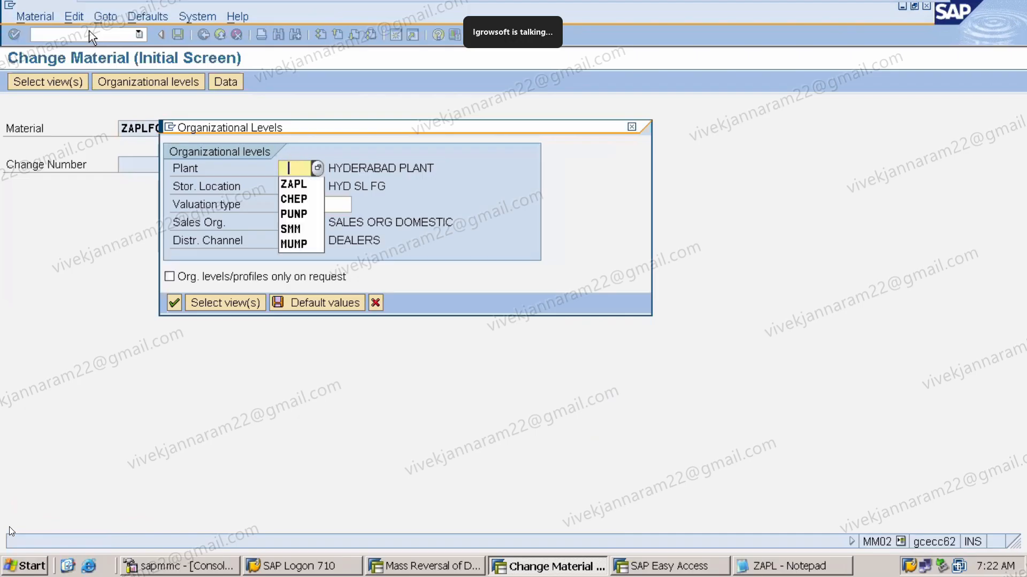
pyautogui.click(309, 191)
pyautogui.click(309, 190)
pyautogui.press('BackSpace')
pyautogui.press('BackSpace')
pyautogui.press('BackSpace')
pyautogui.press('BackSpace')
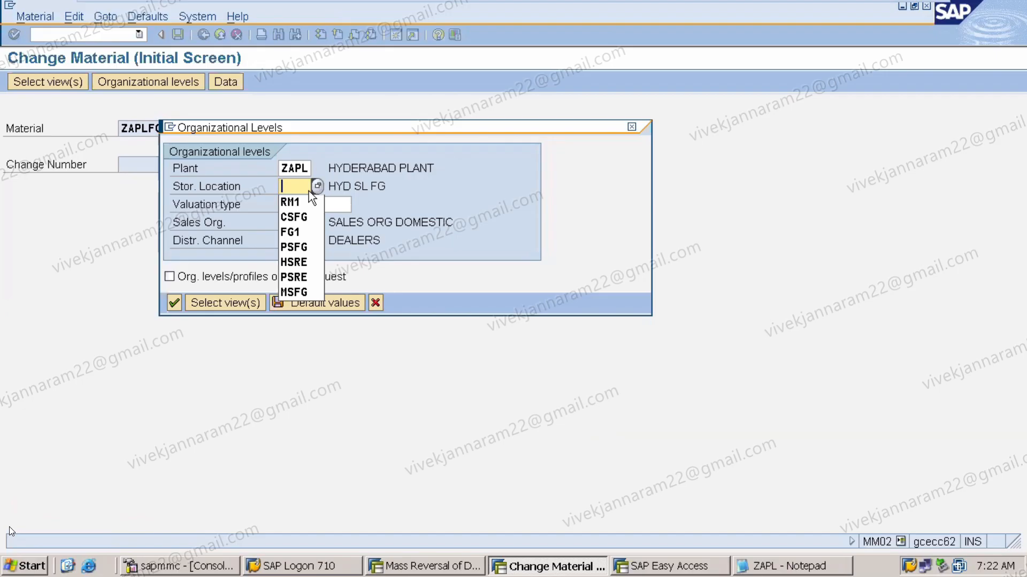
pyautogui.click(304, 226)
# Set the sales organization to ZASO and the distribution channel to ZD, and continue to the material's data
pyautogui.click(304, 226)
pyautogui.press('BackSpace')
pyautogui.press('BackSpace')
pyautogui.press('BackSpace')
pyautogui.press('BackSpace')
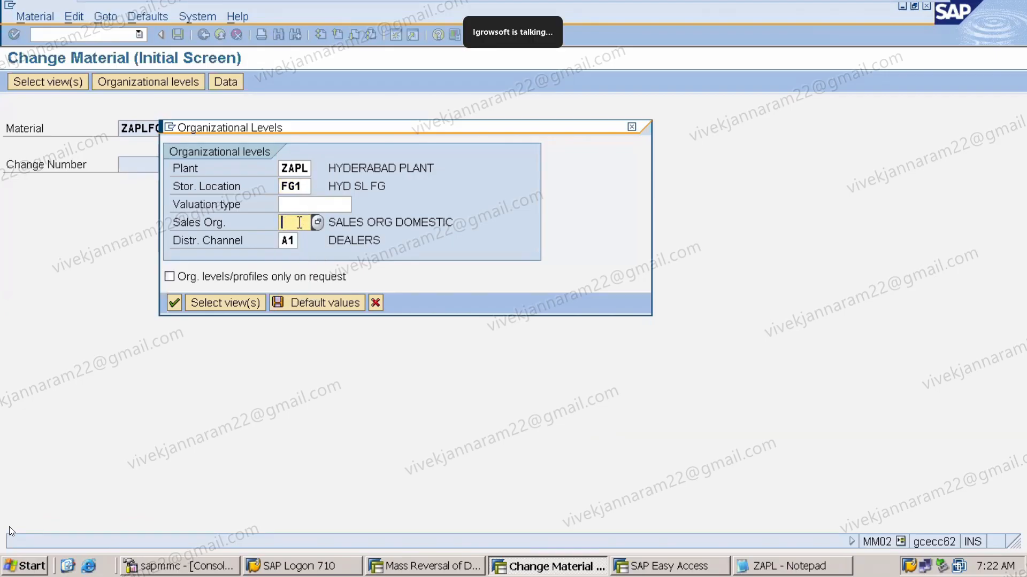
pyautogui.write('ZA')
pyautogui.press('BackSpace')
pyautogui.write('O')
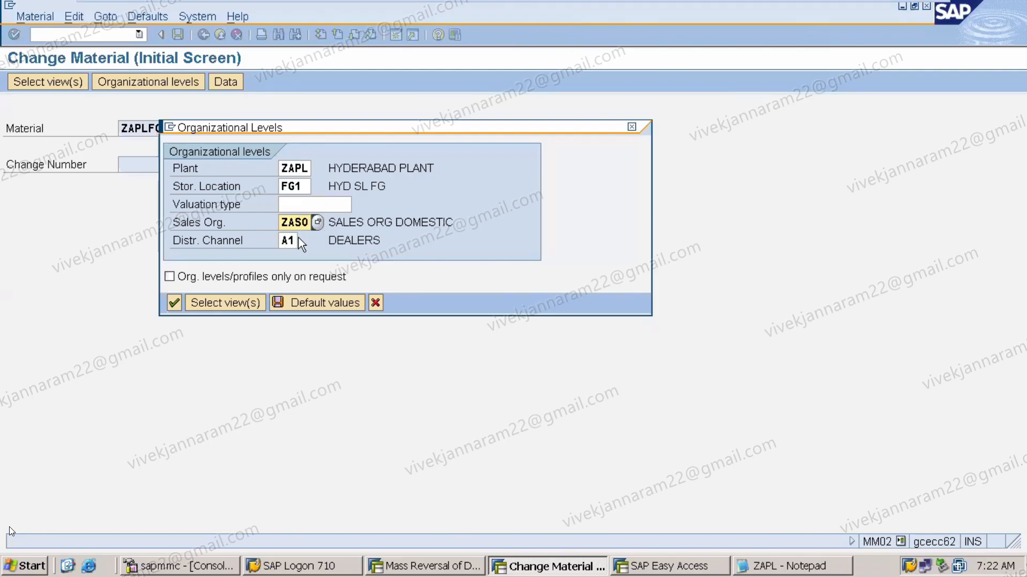
pyautogui.click(295, 240)
pyautogui.press('BackSpace')
pyautogui.press('BackSpace')
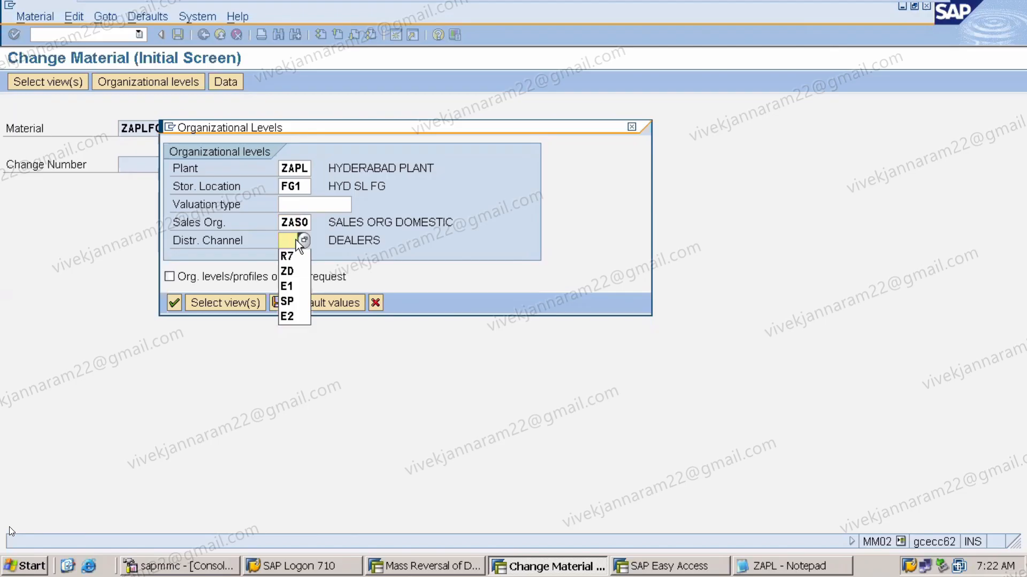
pyautogui.write('ZD')
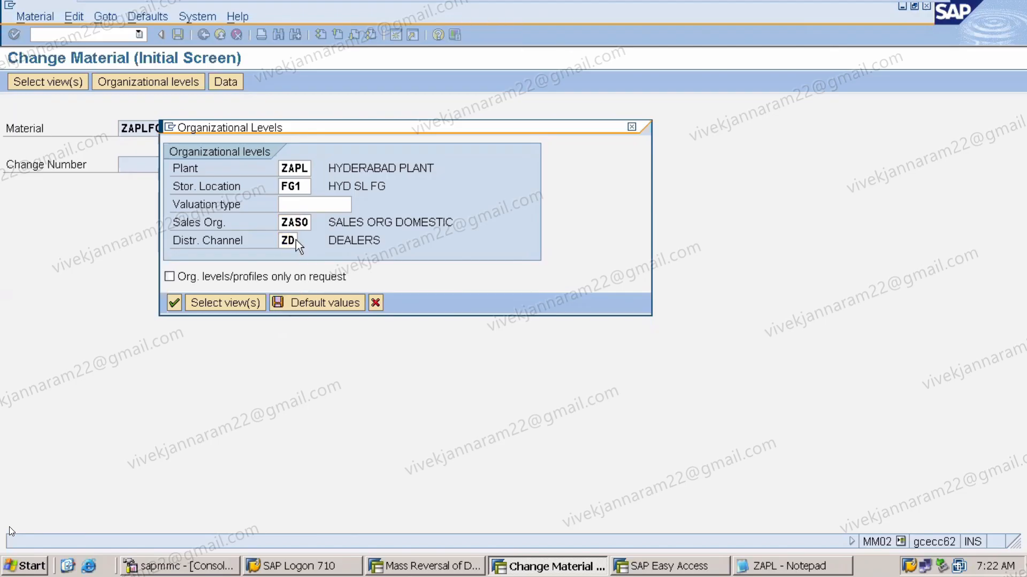
pyautogui.press('Return')
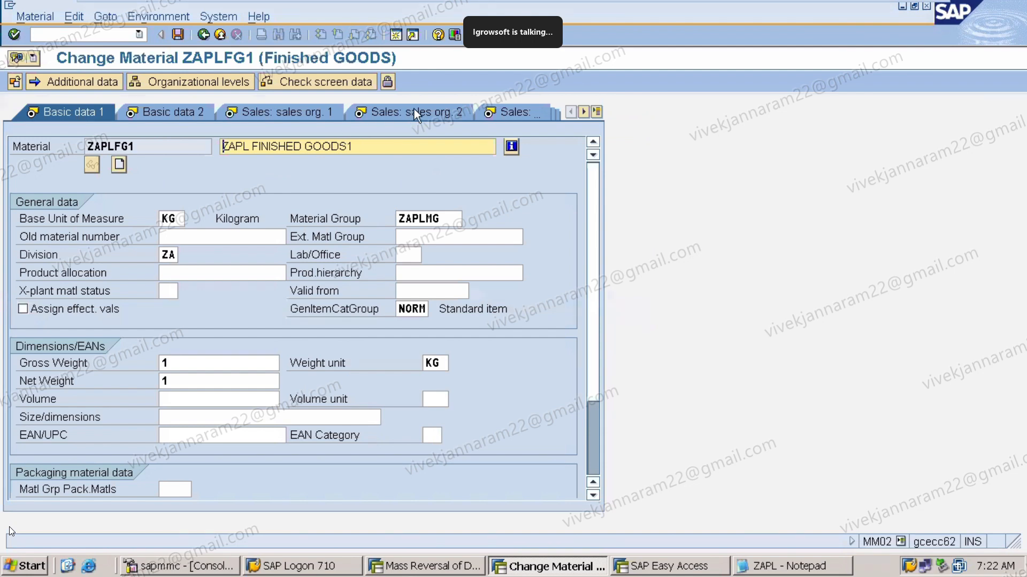
# Look through the list and tabs of views available for material ZAPLFG1 for the costing views
pyautogui.click(597, 111)
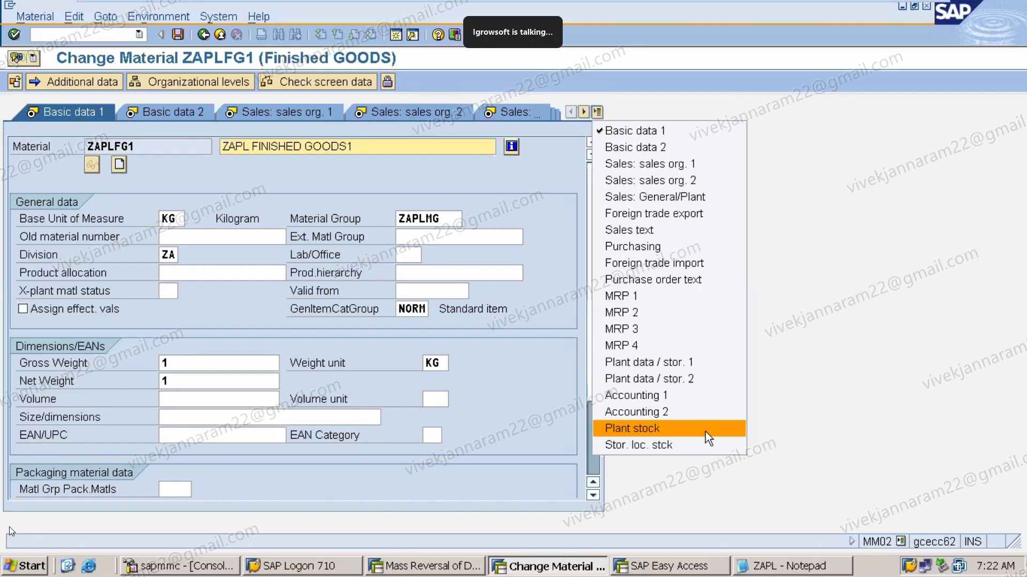
pyautogui.press('Down')
pyautogui.press('Down')
pyautogui.press('Down')
pyautogui.press('Down')
pyautogui.press('Down')
pyautogui.press('Down')
pyautogui.press('Down')
pyautogui.press('Down')
pyautogui.press('Down')
pyautogui.press('Down')
pyautogui.press('Down')
pyautogui.press('Down')
pyautogui.press('Down')
pyautogui.press('Down')
pyautogui.press('Down')
pyautogui.press('Down')
pyautogui.press('Down')
pyautogui.press('Down')
pyautogui.press('Down')
pyautogui.press('Down')
pyautogui.press('Down')
pyautogui.press('Down')
pyautogui.press('Down')
pyautogui.press('Down')
pyautogui.press('Down')
pyautogui.press('Down')
pyautogui.press('Down')
pyautogui.press('Down')
pyautogui.press('Down')
pyautogui.press('Down')
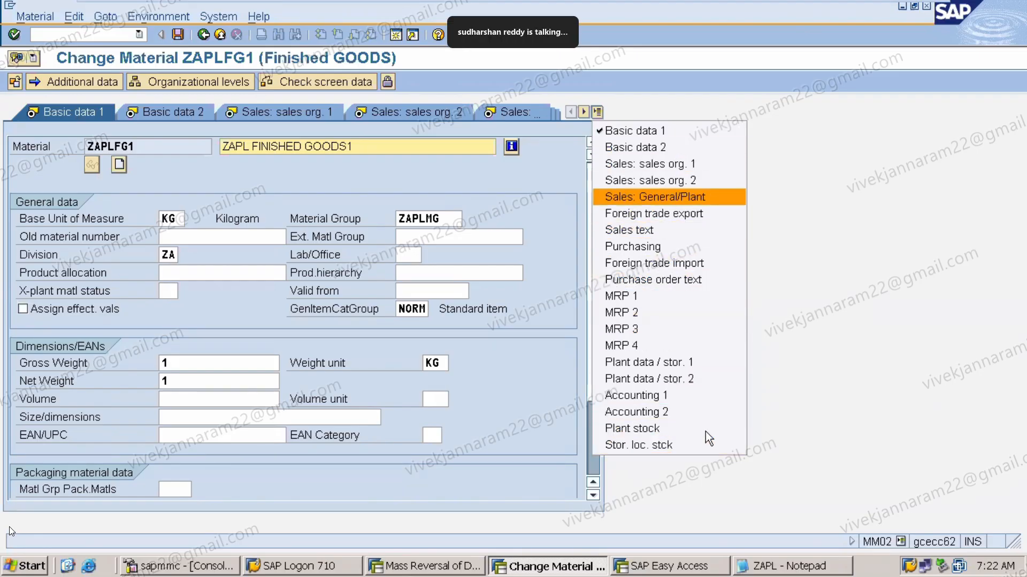
pyautogui.click(584, 111)
pyautogui.click(584, 111)
pyautogui.click(584, 111)
pyautogui.click(583, 111)
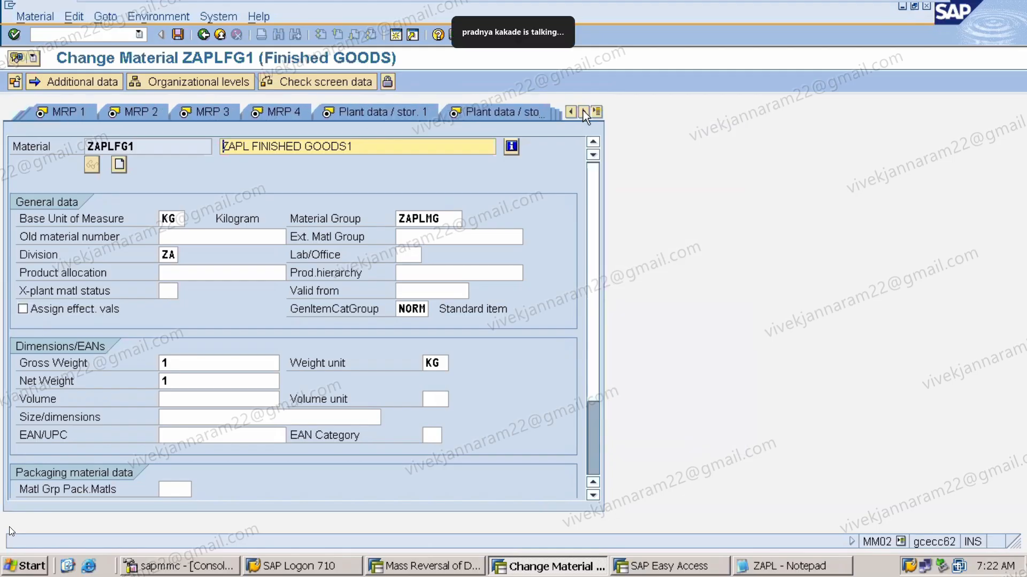
pyautogui.click(583, 112)
pyautogui.click(583, 111)
pyautogui.click(583, 111)
pyautogui.click(583, 111)
pyautogui.click(582, 111)
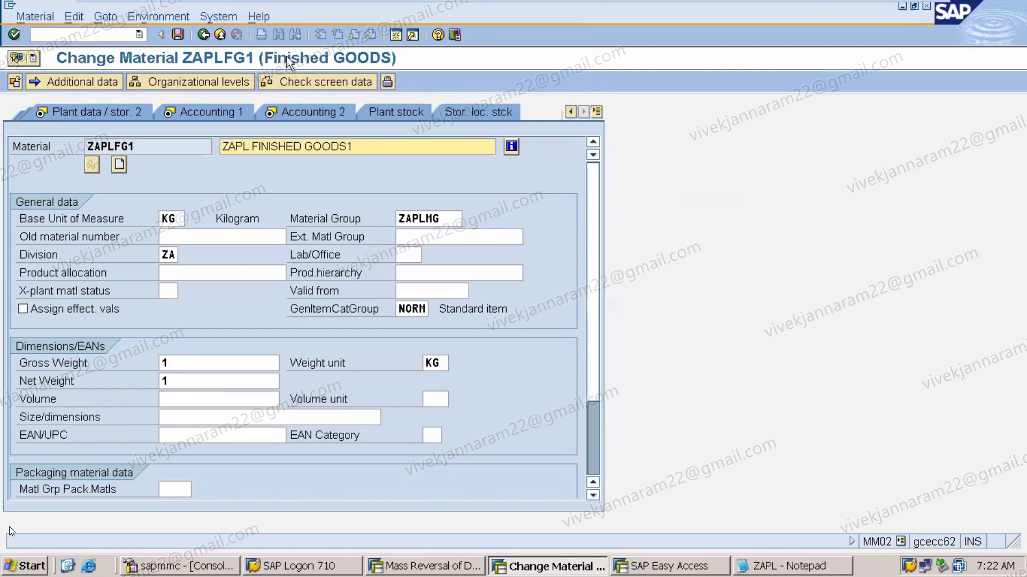
# Open transaction MM01 and choose material ZAPLFG1 with material type FERT Finished GOODS
pyautogui.click(65, 31)
pyautogui.write('/nmm01')
pyautogui.press('Return')
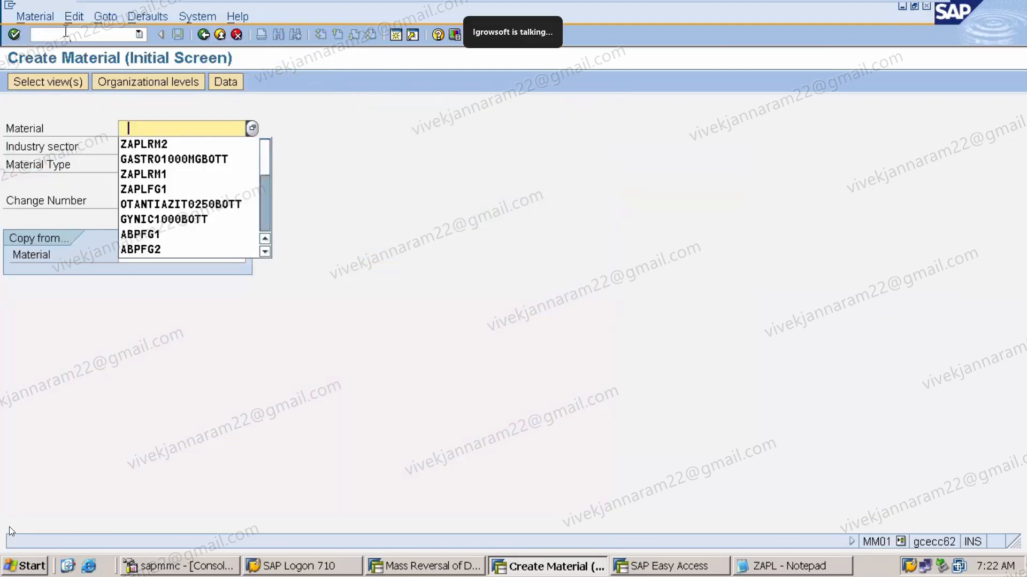
pyautogui.click(165, 185)
pyautogui.click(190, 162)
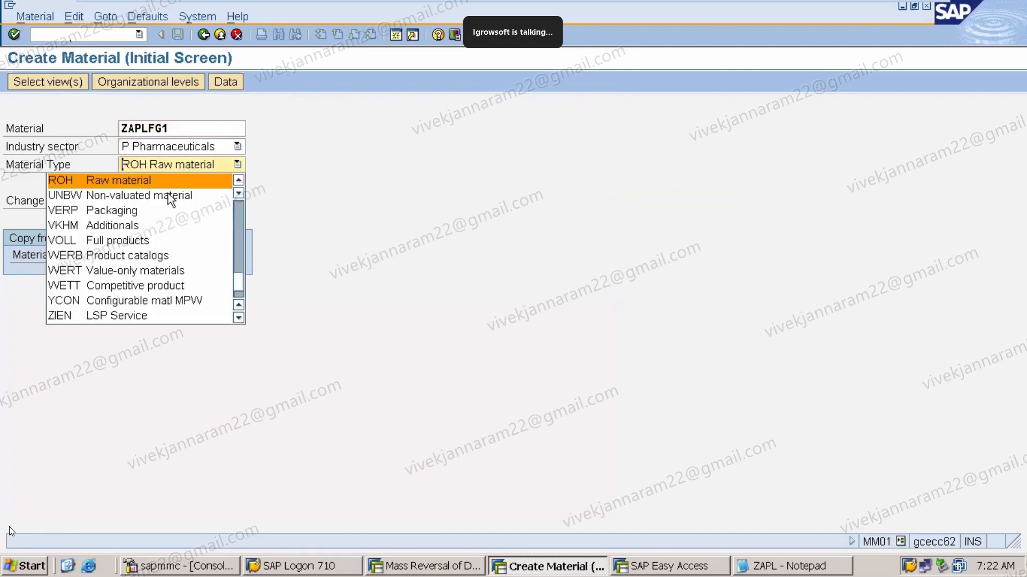
pyautogui.click(235, 252)
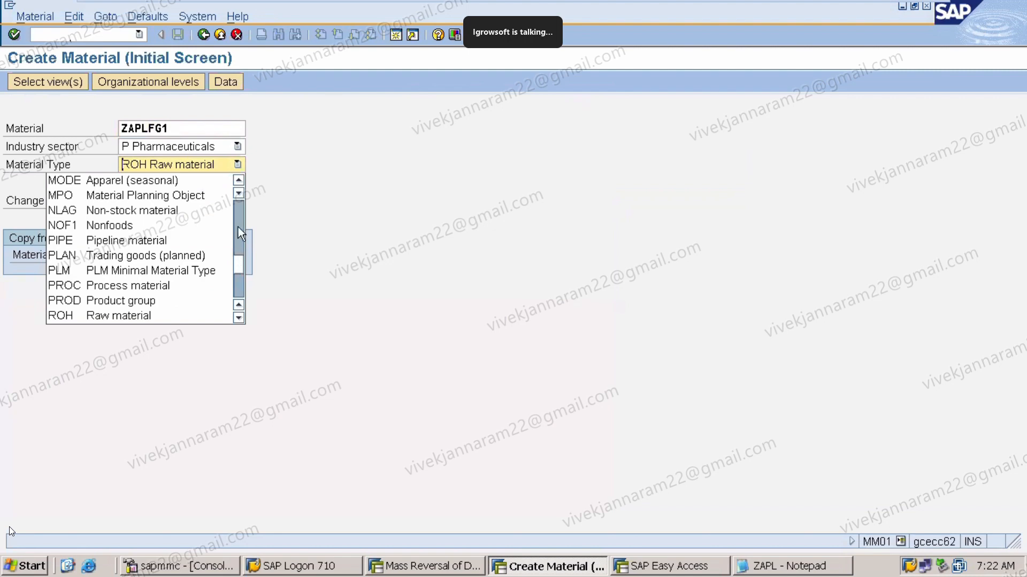
pyautogui.click(238, 227)
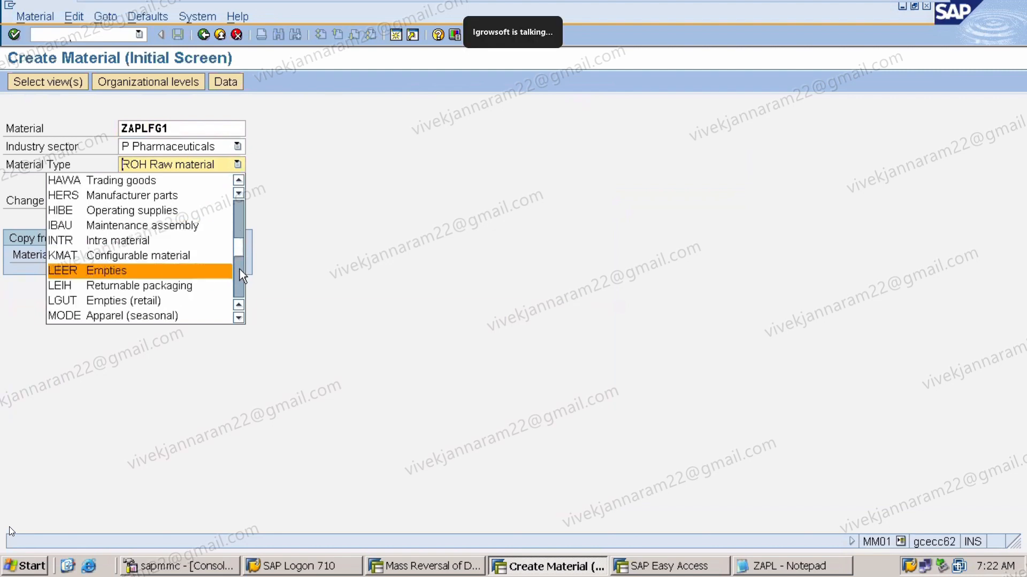
pyautogui.click(239, 223)
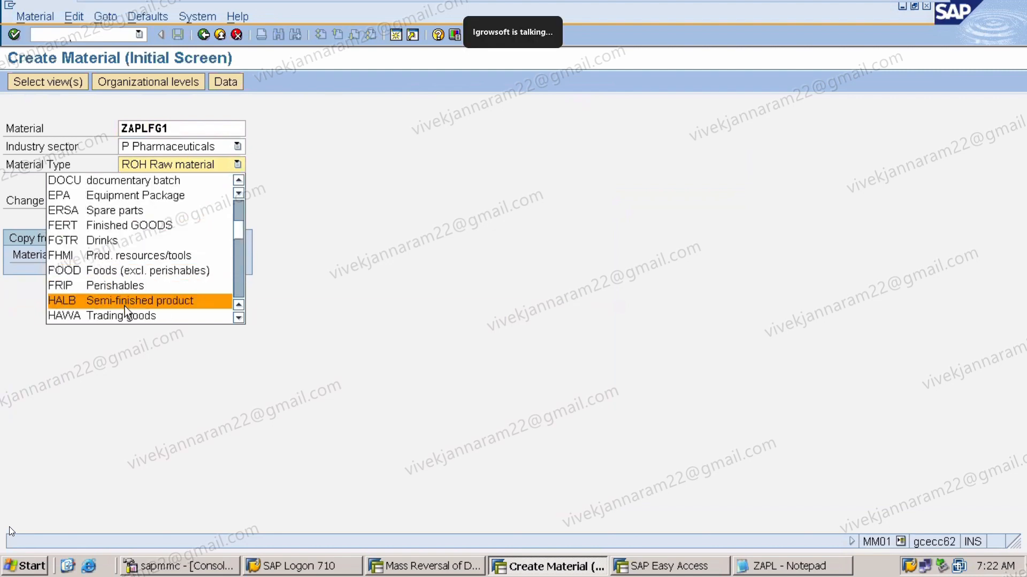
pyautogui.click(145, 229)
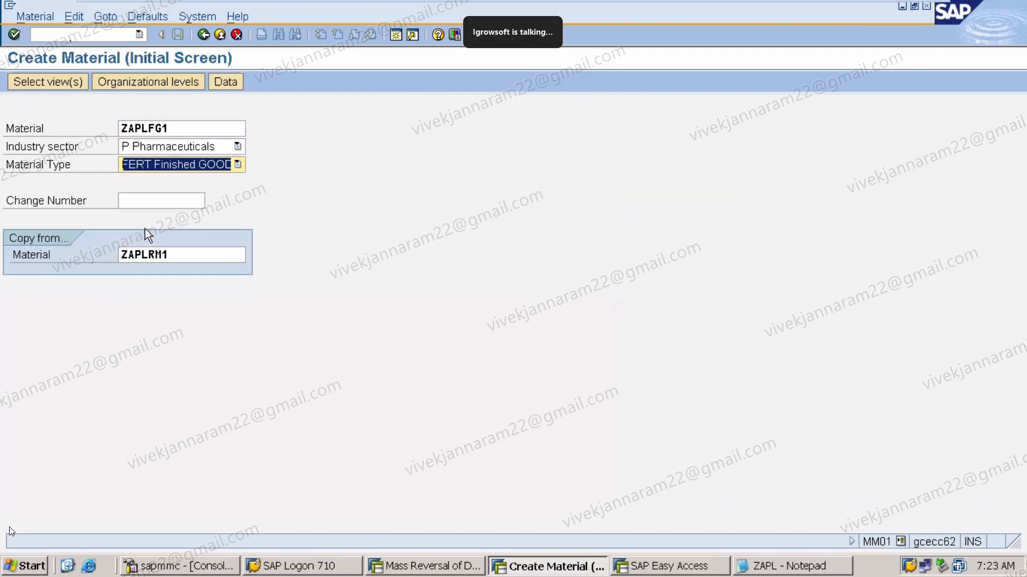
# Clear the copy-from material and continue to the view selection for ZAPLFG1
pyautogui.click(194, 258)
pyautogui.press('BackSpace')
pyautogui.press('BackSpace')
pyautogui.press('BackSpace')
pyautogui.press('BackSpace')
pyautogui.press('BackSpace')
pyautogui.press('BackSpace')
pyautogui.press('BackSpace')
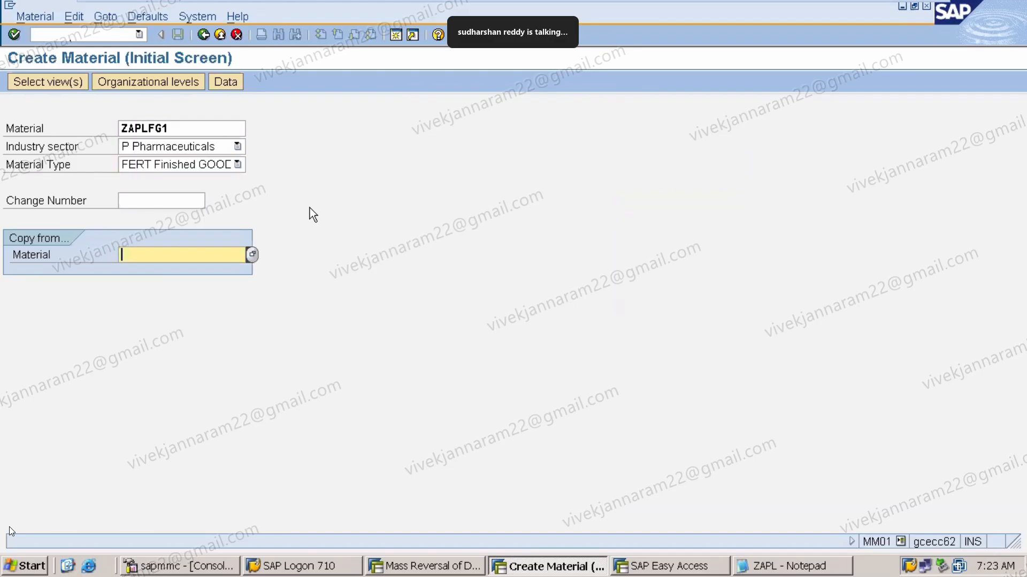
pyautogui.press('Return')
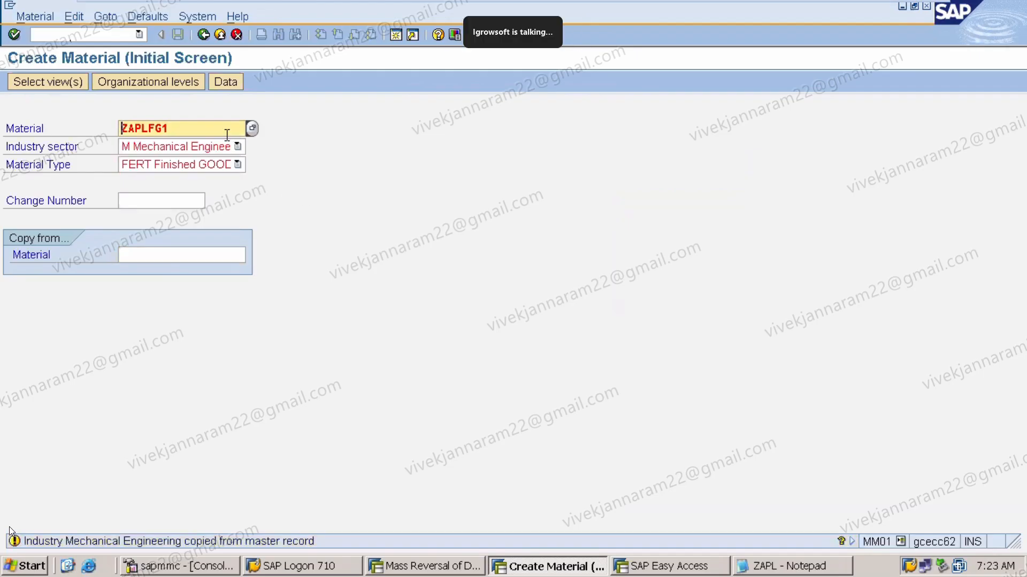
pyautogui.press('Return')
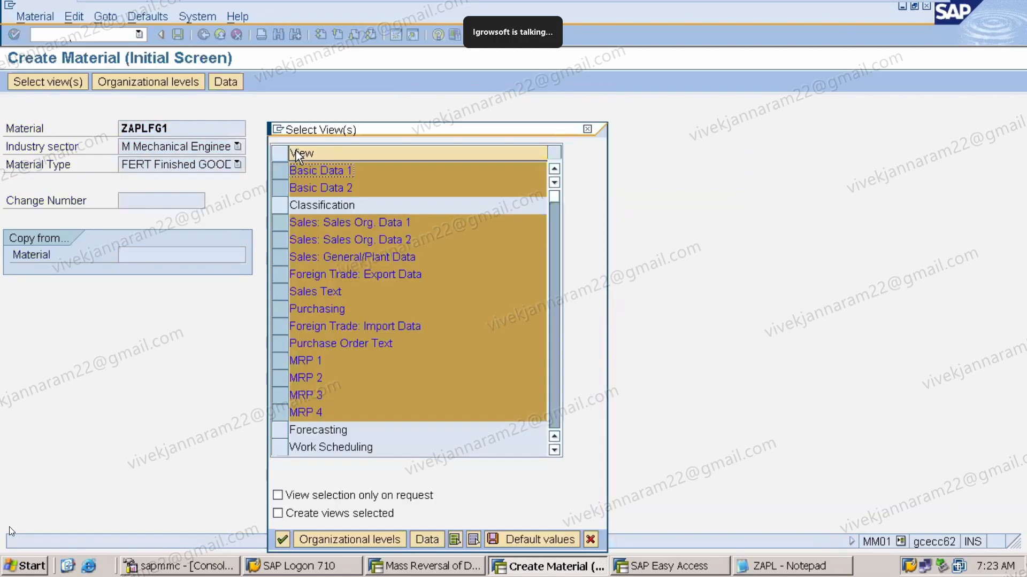
# Keep the Costing 1 and Costing 2 views selected and continue to the organizational levels
pyautogui.click(556, 415)
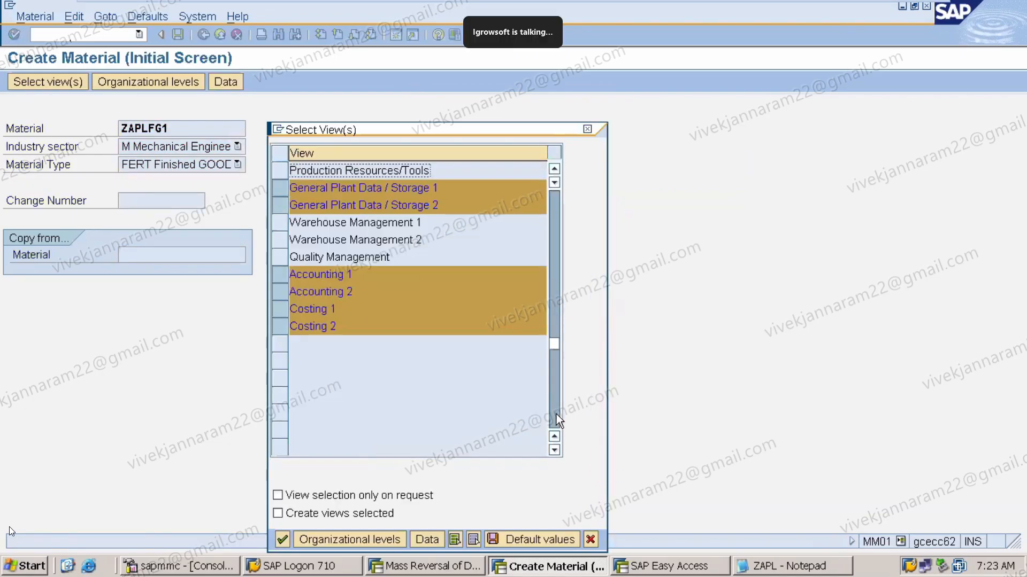
pyautogui.click(287, 308)
pyautogui.click(287, 309)
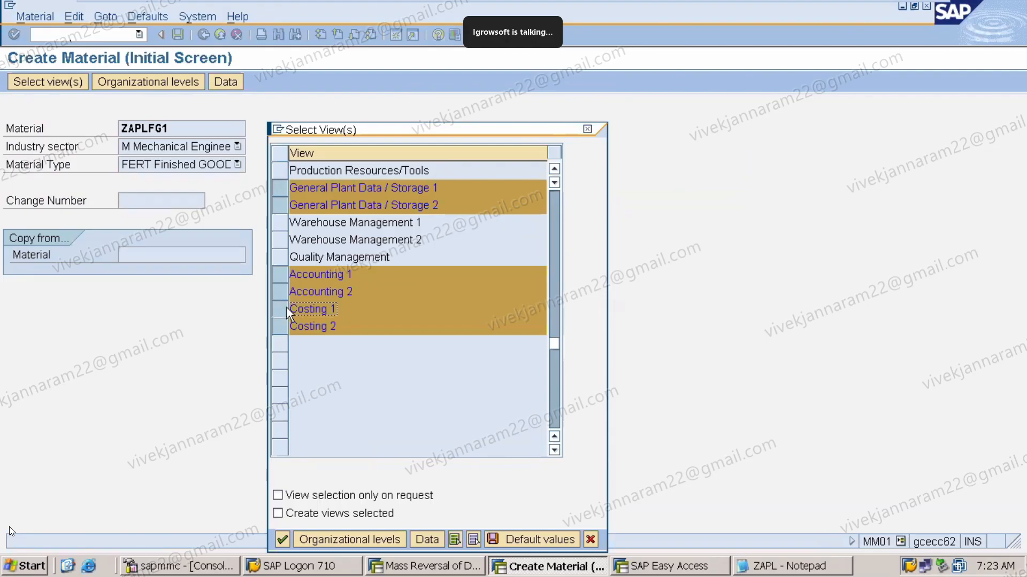
pyautogui.press('Return')
# Set the organizational levels for the material's extension to plant ZAPL and storage location FG1
pyautogui.press('Delete')
pyautogui.press('Delete')
pyautogui.press('Delete')
pyautogui.press('Delete')
pyautogui.click(301, 188)
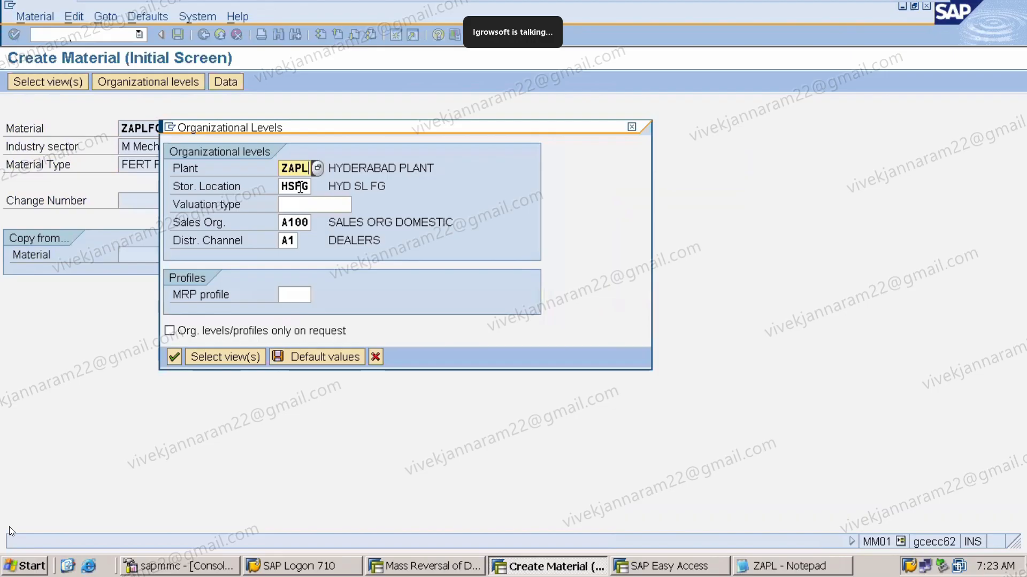
pyautogui.click(286, 190)
pyautogui.press('Delete')
pyautogui.press('Delete')
pyautogui.press('Delete')
pyautogui.press('Delete')
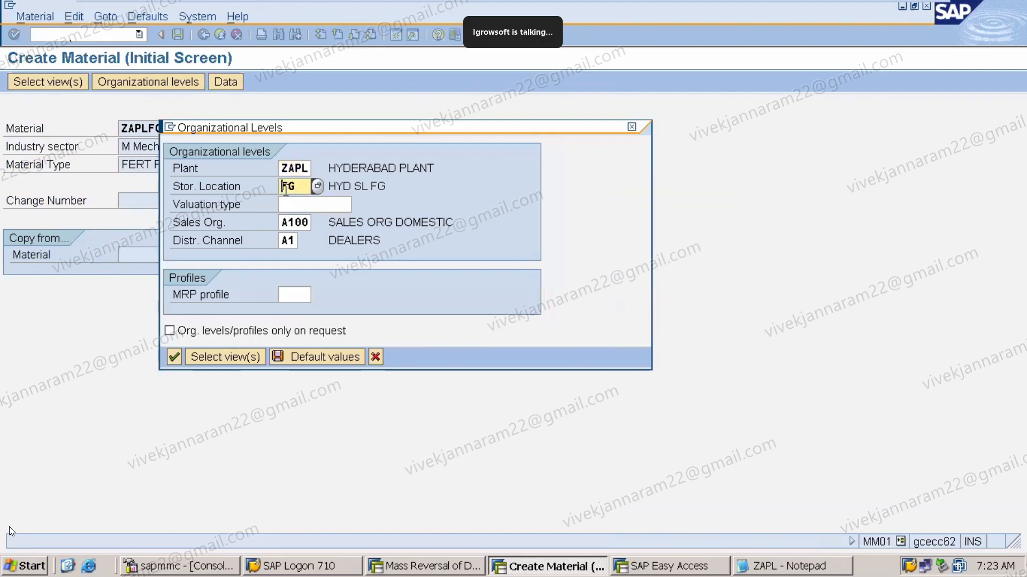
pyautogui.click(291, 203)
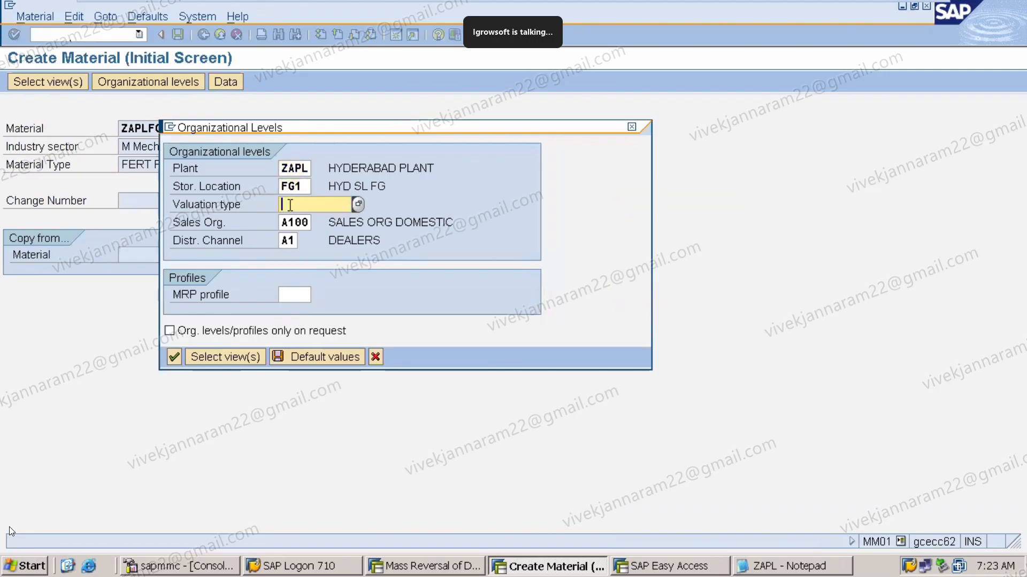
# Set the sales organization to ZASO, enter the distribution channel, and continue to the material's costing data
pyautogui.click(282, 222)
pyautogui.press('Delete')
pyautogui.press('Delete')
pyautogui.press('Delete')
pyautogui.press('Delete')
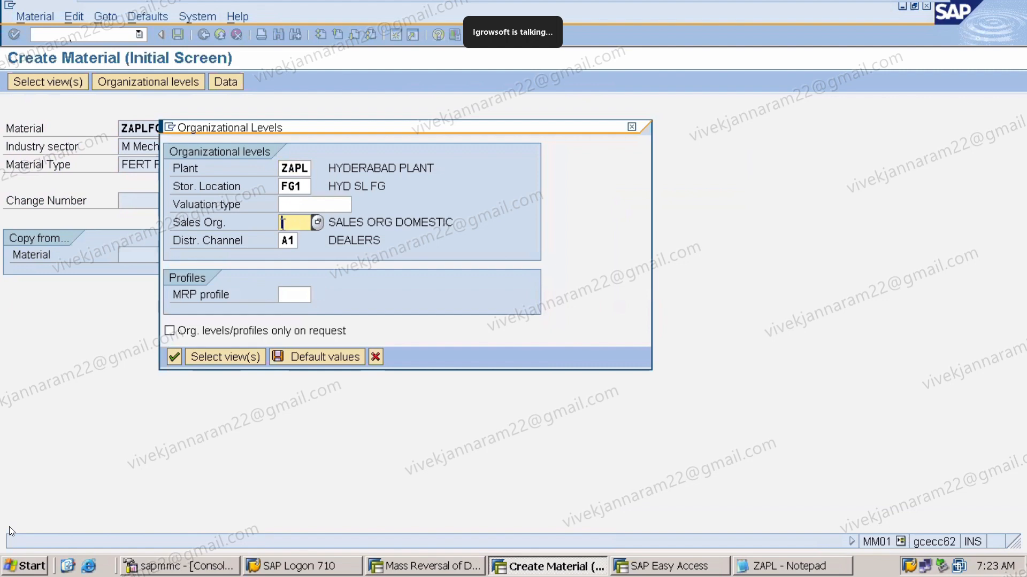
pyautogui.click(280, 238)
pyautogui.click(279, 243)
pyautogui.press('Delete')
pyautogui.press('Delete')
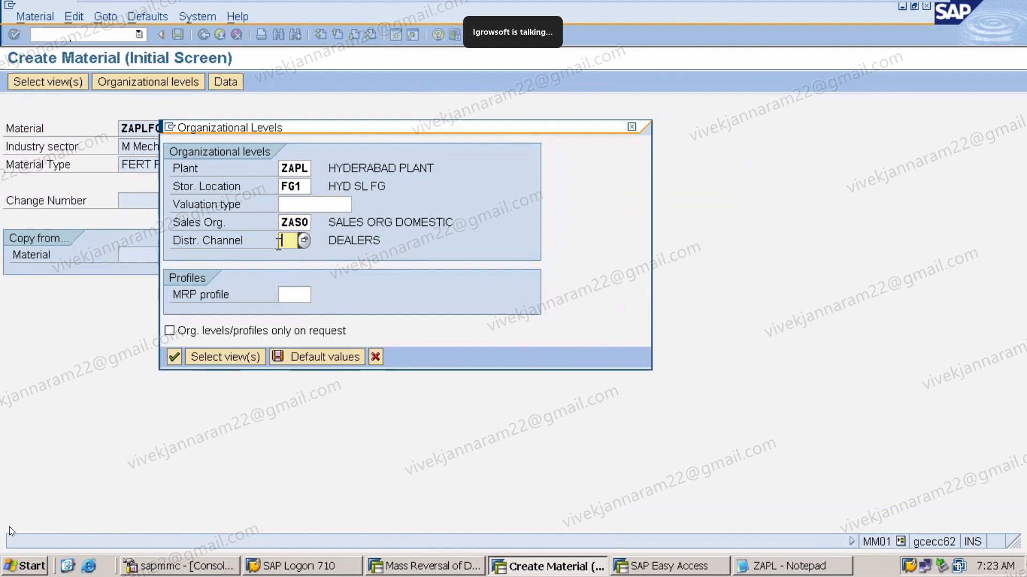
pyautogui.click(279, 250)
pyautogui.press('Return')
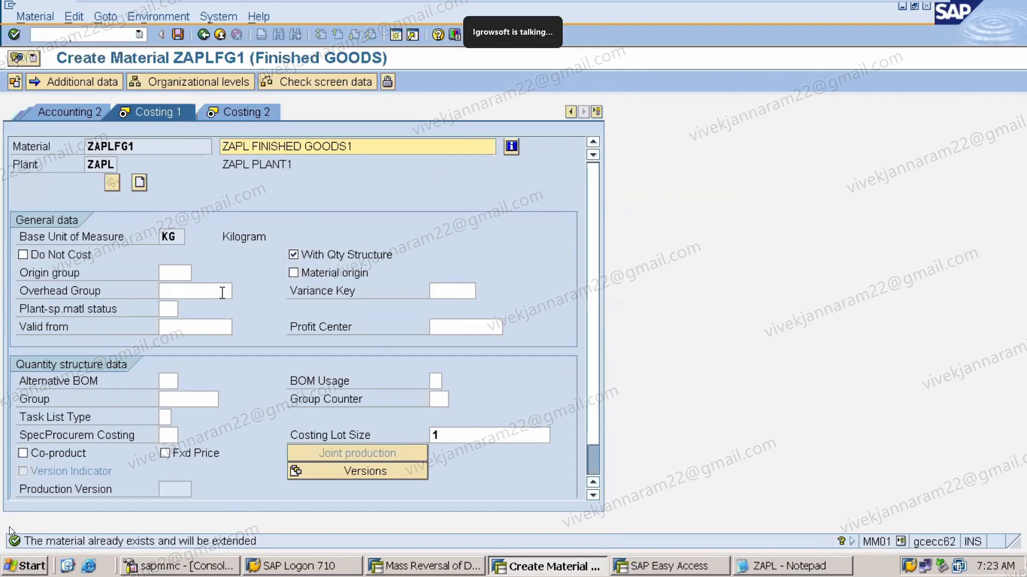
# Assign overhead group ZAPL in the material's Costing 1 data and save the material
pyautogui.click(195, 293)
pyautogui.write('ZAPL')
pyautogui.press('Return')
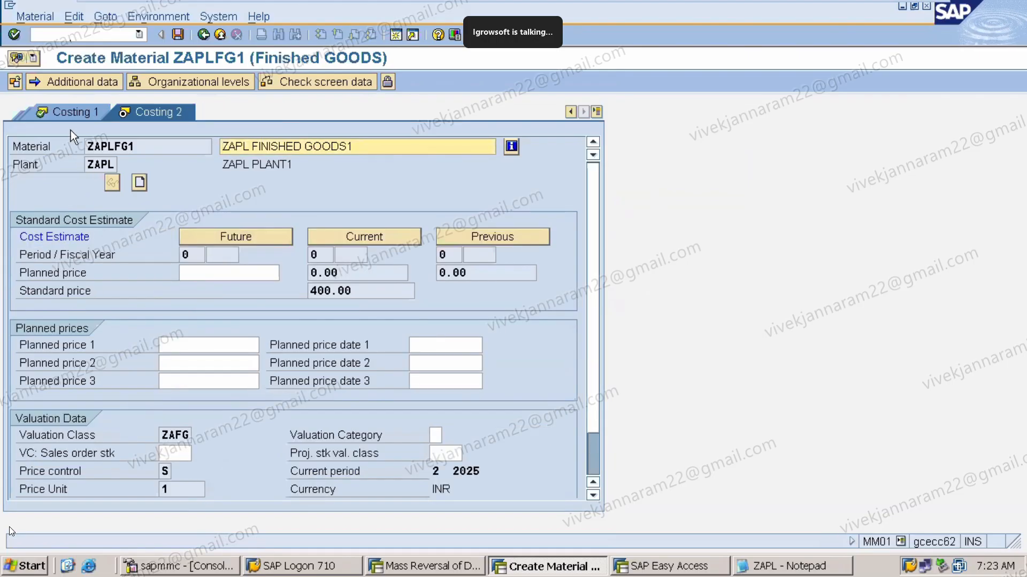
pyautogui.click(69, 116)
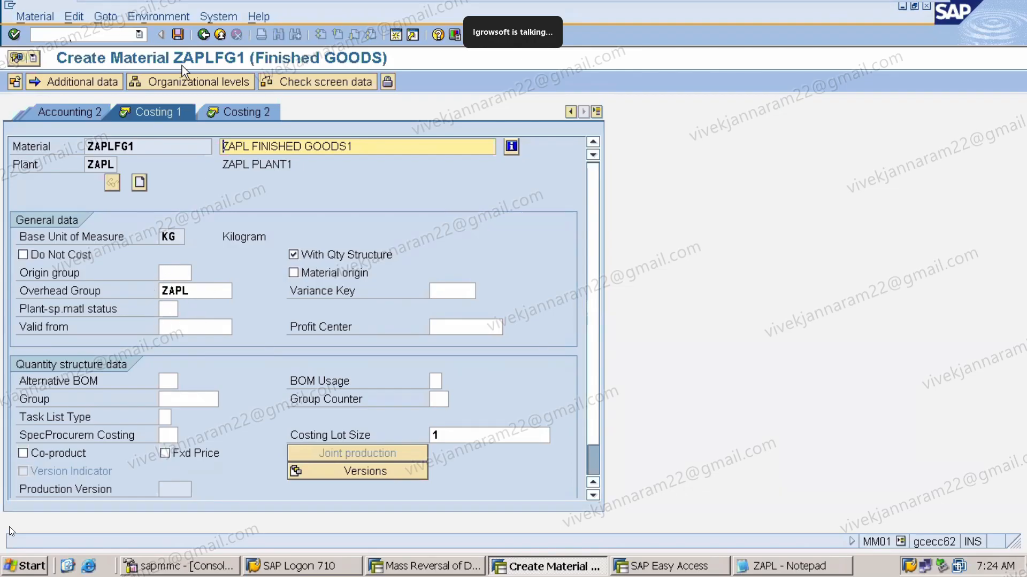
pyautogui.click(178, 35)
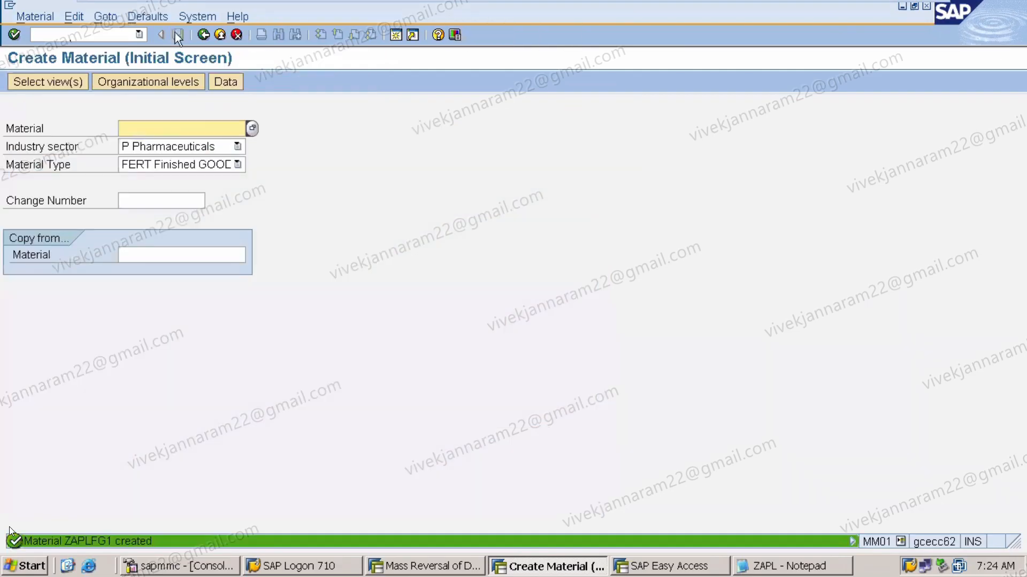
# Switch to the ZAPL notes in Notepad and add the line "5) Define calculation bases" below item 4
pyautogui.click(783, 568)
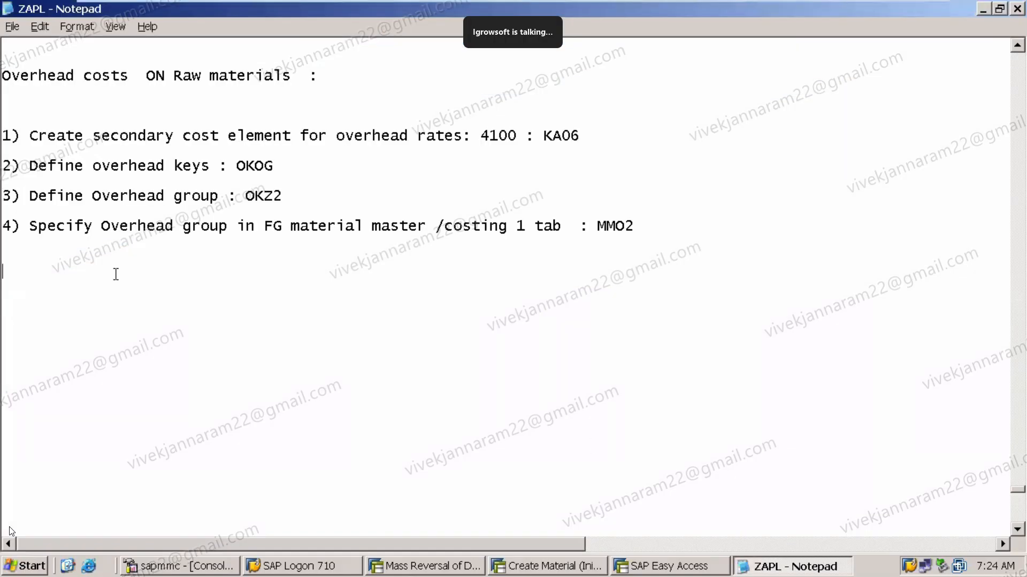
pyautogui.press('Return')
pyautogui.write('5)')
pyautogui.write('DEFIN')
pyautogui.press('BackSpace')
pyautogui.press('BackSpace')
pyautogui.press('BackSpace')
pyautogui.press('BackSpace')
pyautogui.write('efine calcu')
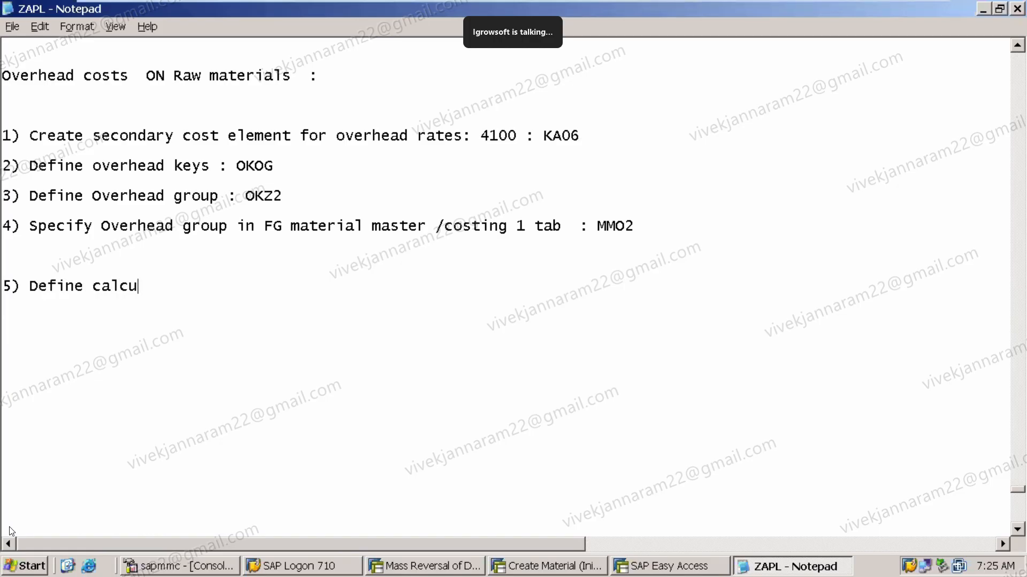
pyautogui.write('lation bases')
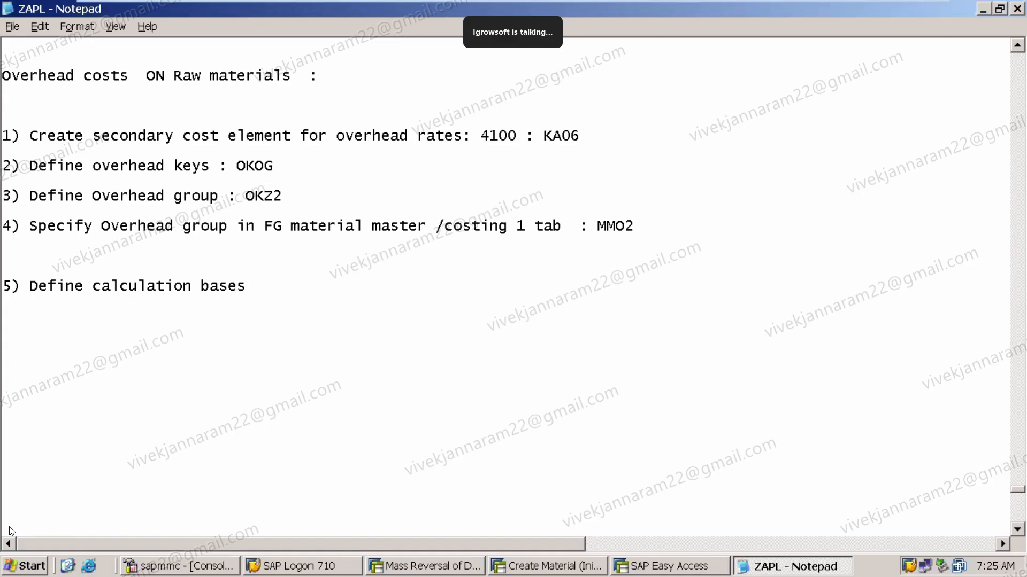
# Add the line "6) Define percentage overhead rates" to the notes
pyautogui.press('Return')
pyautogui.write('6) dei')
pyautogui.press('BackSpace')
pyautogui.press('BackSpace')
pyautogui.press('BackSpace')
pyautogui.write('Define percentage')
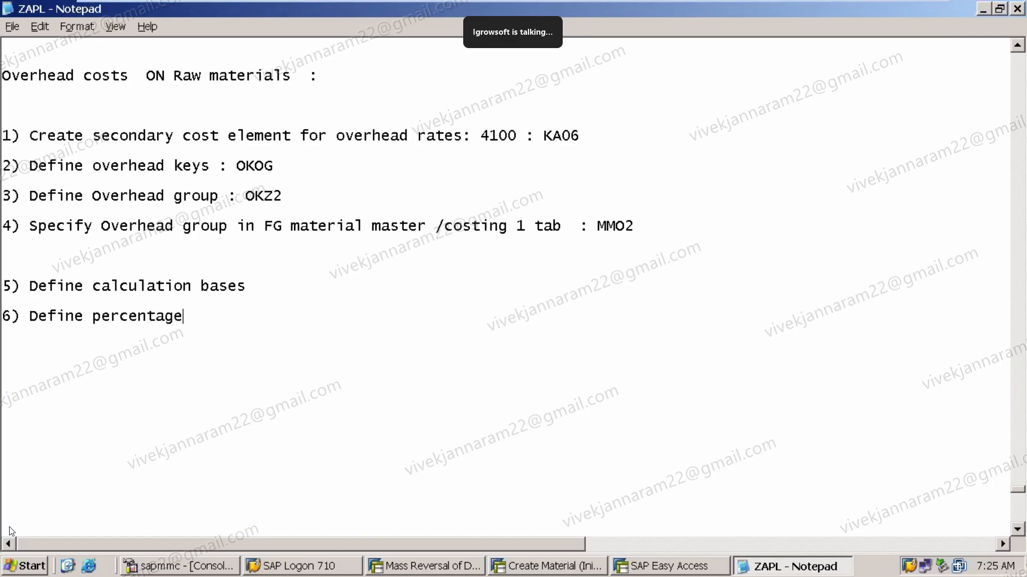
pyautogui.write(' overhead rates')
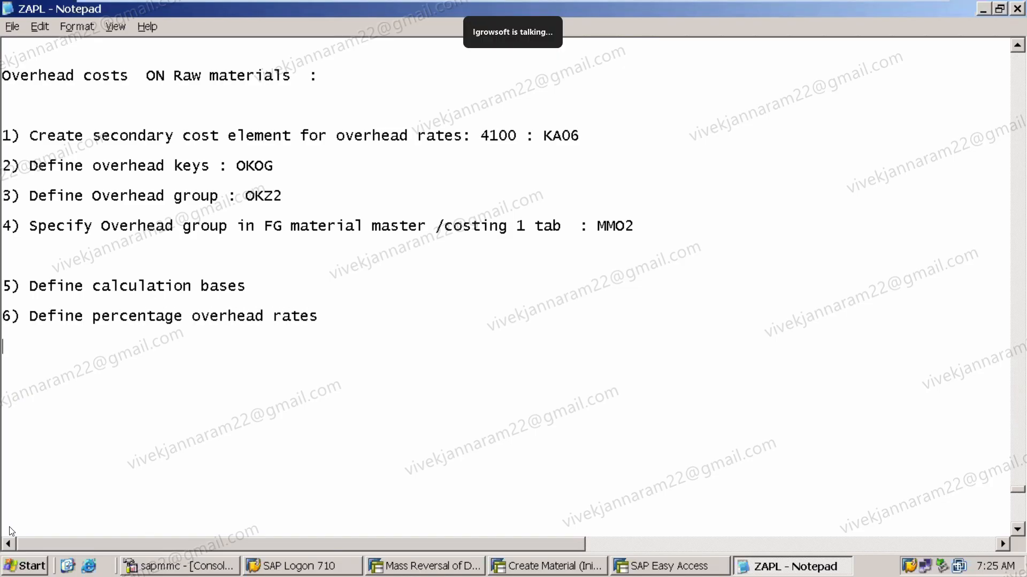
# Add the line "7) Define credits to cost center" to the notes
pyautogui.press('Return')
pyautogui.write('7) ')
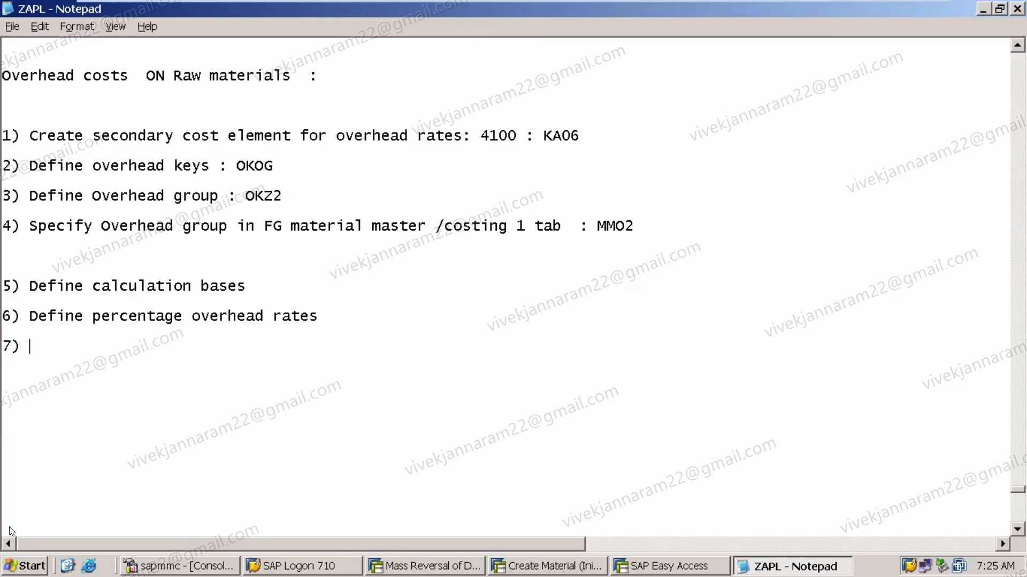
pyautogui.write('defi')
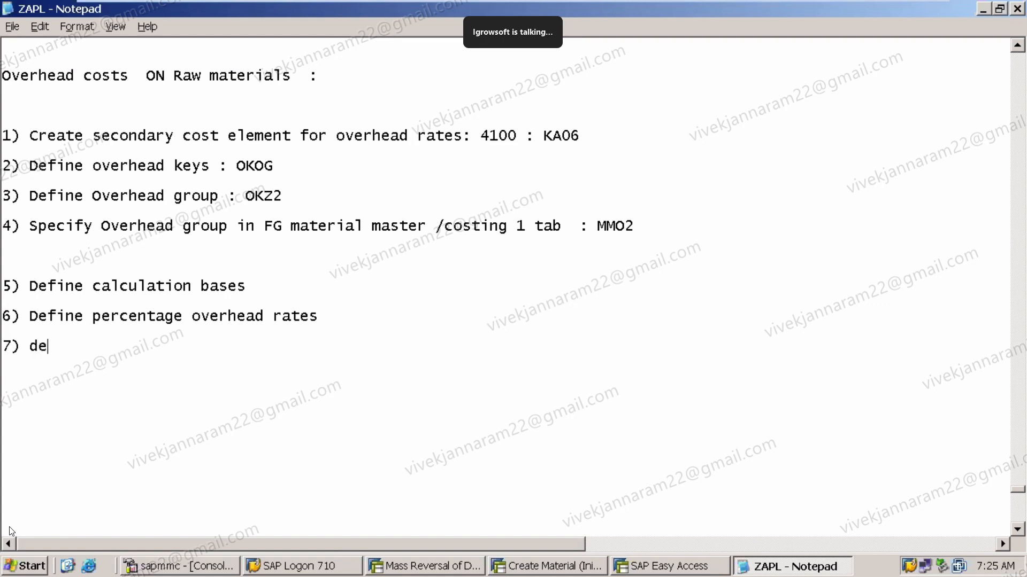
pyautogui.press('BackSpace')
pyautogui.press('BackSpace')
pyautogui.press('BackSpace')
pyautogui.press('BackSpace')
pyautogui.write('Define credits')
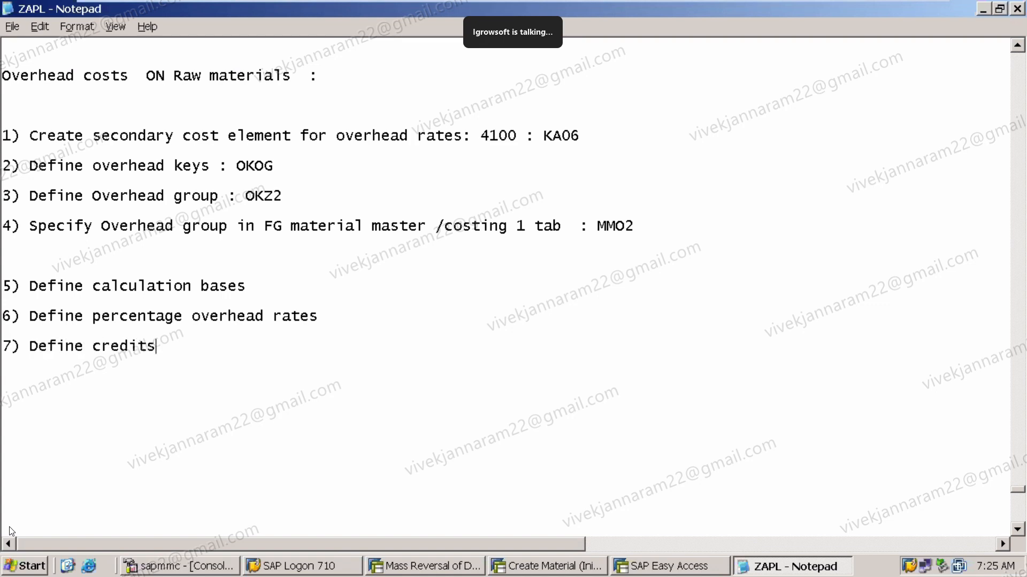
pyautogui.write(' to csot')
pyautogui.press('BackSpace')
pyautogui.press('BackSpace')
pyautogui.press('BackSpace')
pyautogui.press('BackSpace')
pyautogui.write('pst')
pyautogui.press('BackSpace')
pyautogui.press('BackSpace')
pyautogui.press('BackSpace')
pyautogui.write('s')
pyautogui.press('BackSpace')
pyautogui.write('ost center')
# Add the line "8) Define Costing sheet : KZS2" to the notes
pyautogui.press('Return')
pyautogui.press('Return')
pyautogui.write('8) ')
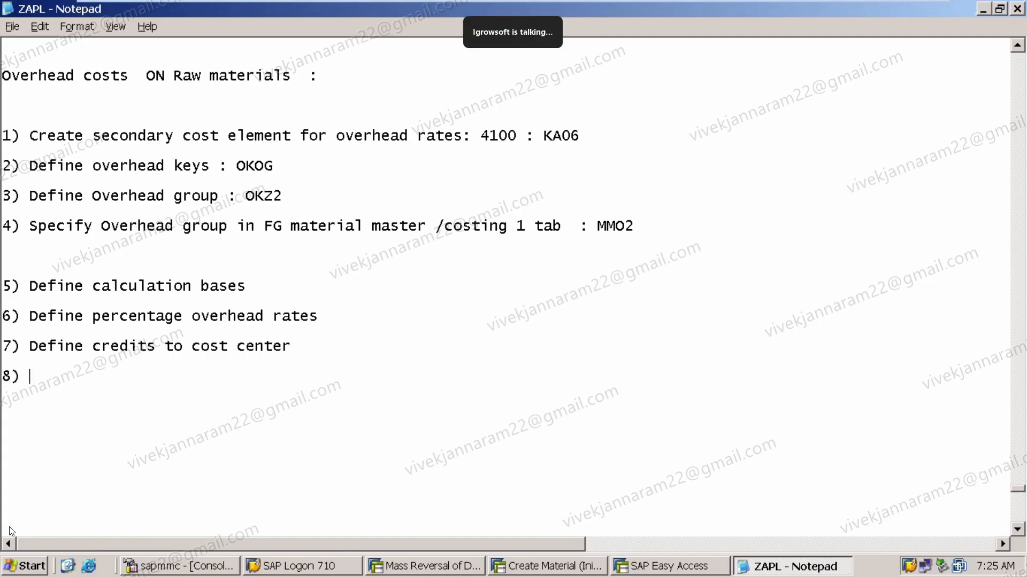
pyautogui.write('Define Costi')
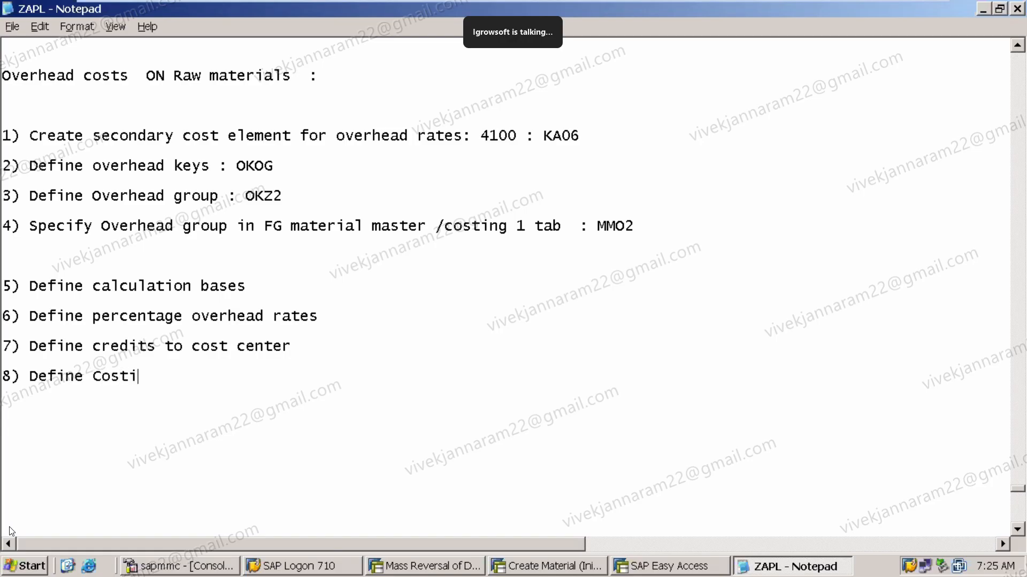
pyautogui.write('ng sheet  :')
pyautogui.write('KZS2')
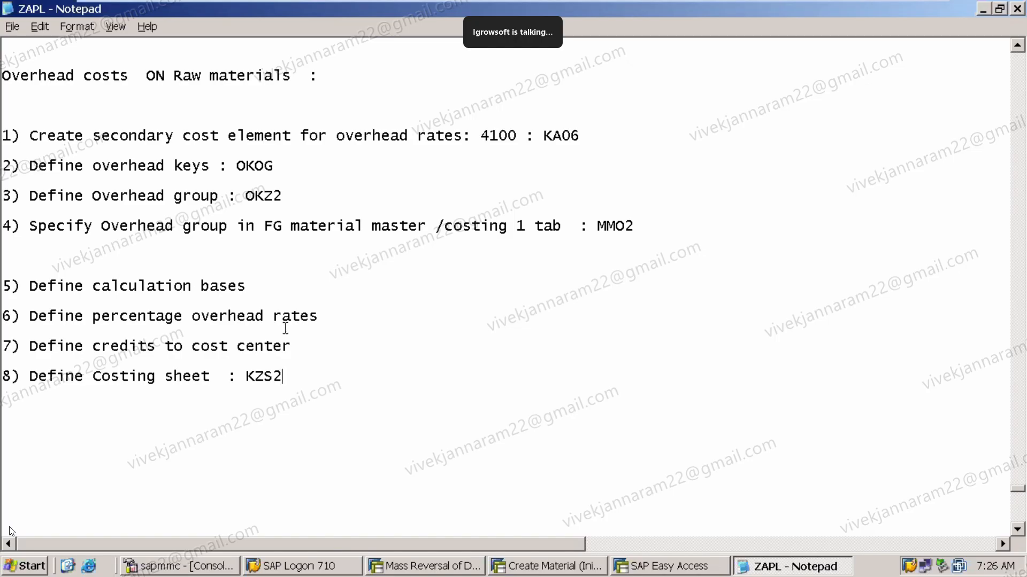
# Append the transaction code ":KZE2" to item 7 of the notes, the credits to cost center line
pyautogui.click(305, 348)
pyautogui.write(':KZZ')
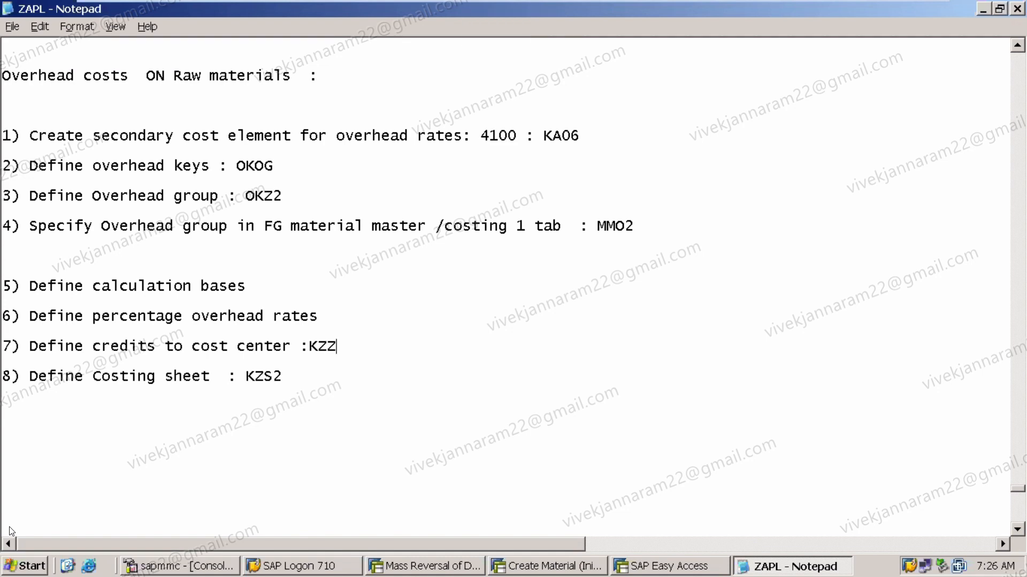
pyautogui.press('BackSpace')
pyautogui.write('E2')
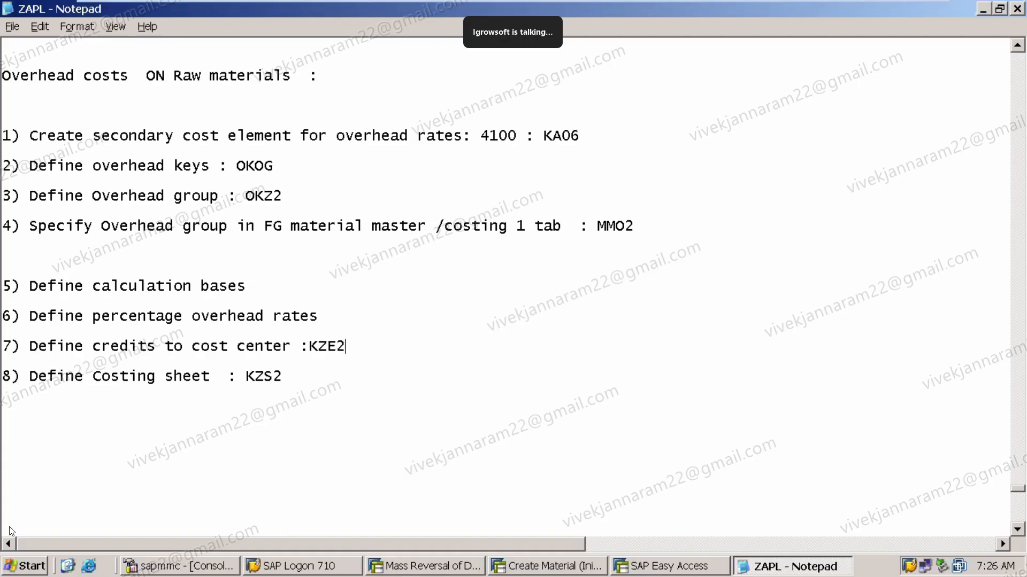
# Append ": KZZ2" to the percentage overhead rates line and ": KZB2" to the calculation bases line
pyautogui.click(363, 314)
pyautogui.write('KZZ2')
pyautogui.click(323, 315)
pyautogui.write(':')
pyautogui.click(282, 285)
pyautogui.write(': KZB2')
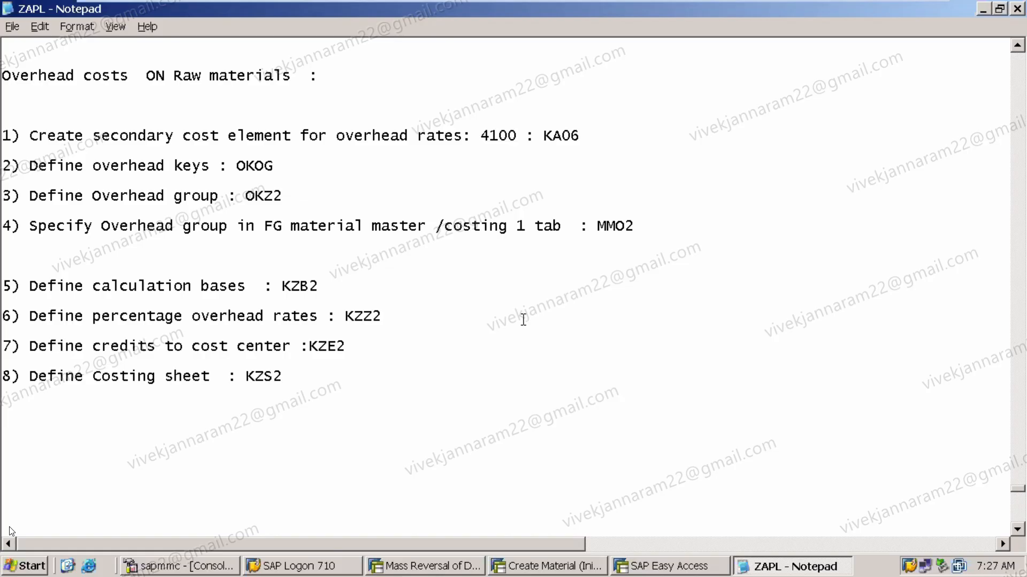
# Switch to the SAP session showing Create Material and open transaction KZS2
pyautogui.click(1019, 529)
pyautogui.click(1019, 530)
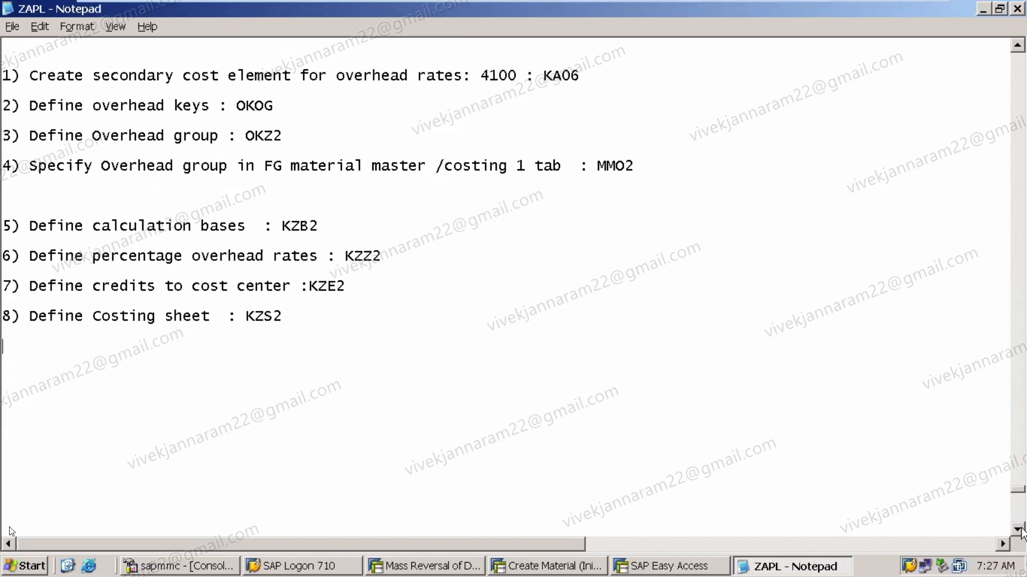
pyautogui.click(586, 571)
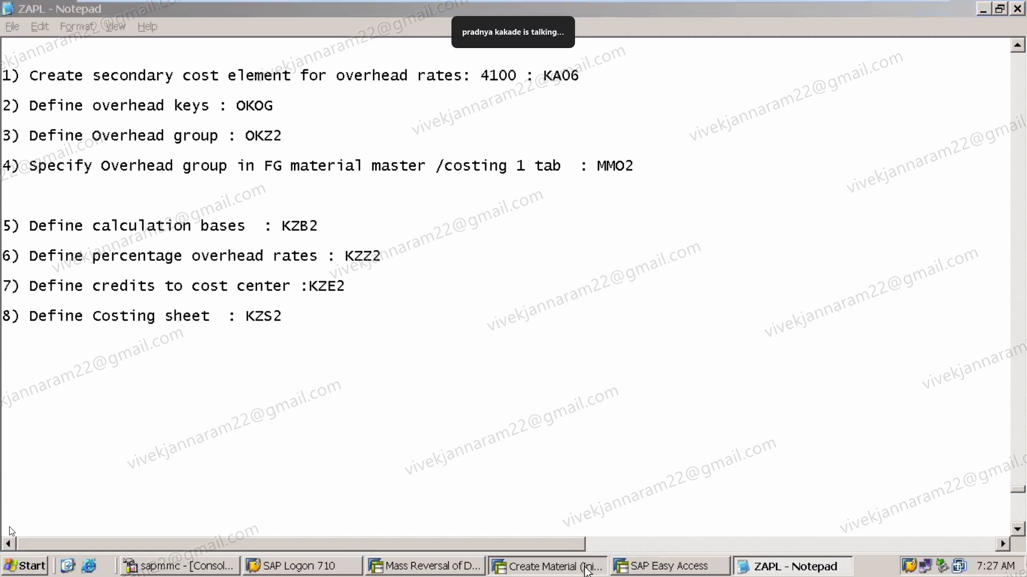
pyautogui.click(95, 33)
pyautogui.write('/NK')
pyautogui.write('ZS2')
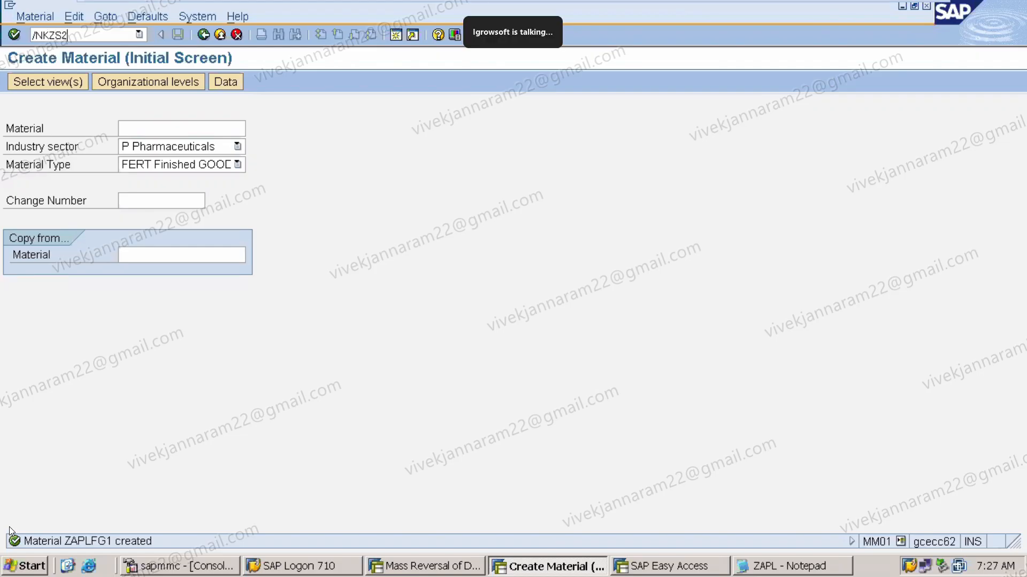
pyautogui.press('Return')
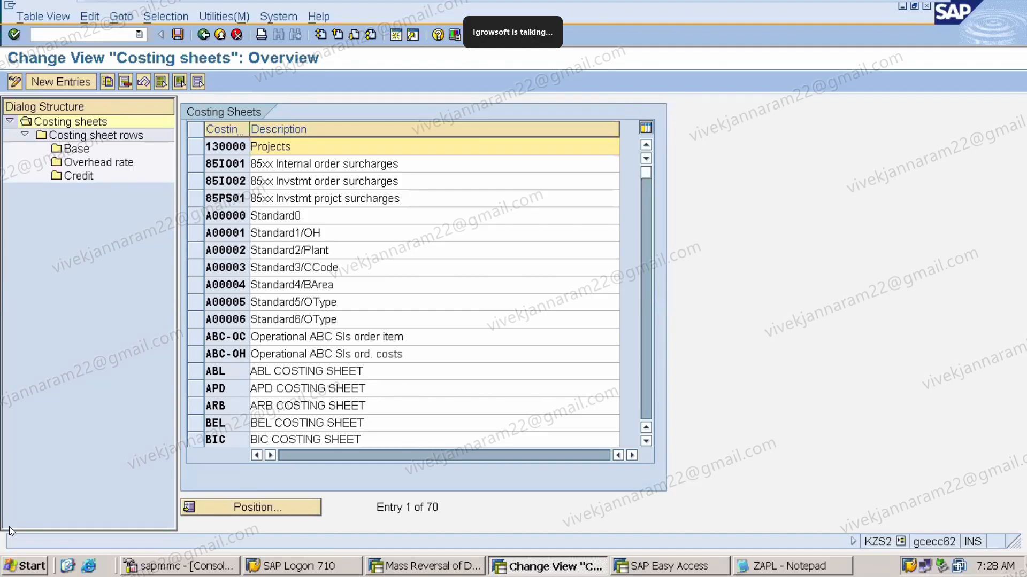
# Open the rows of costing sheet ABL and review the raw material and production cost base rows
pyautogui.click(195, 371)
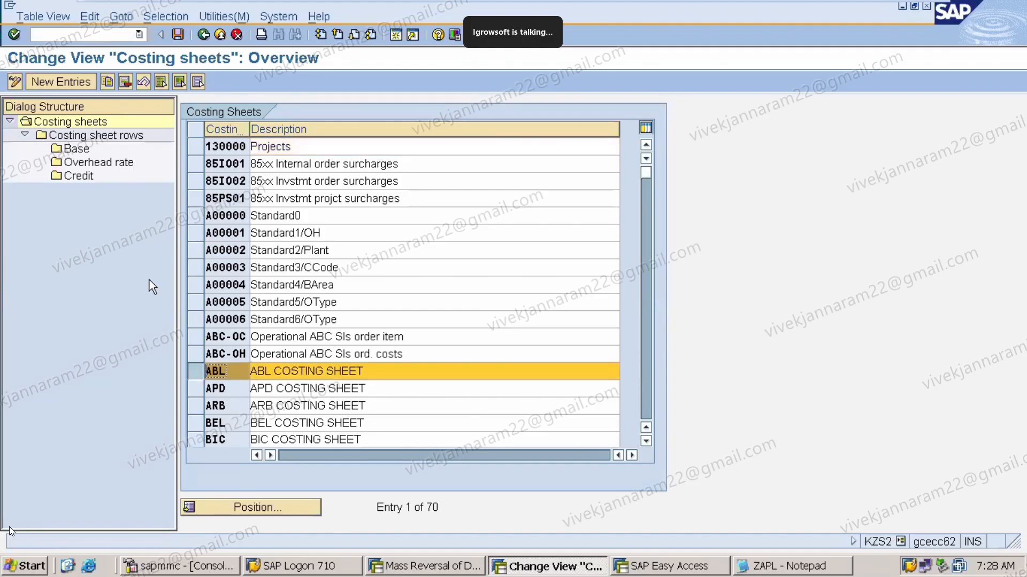
pyautogui.click(88, 138)
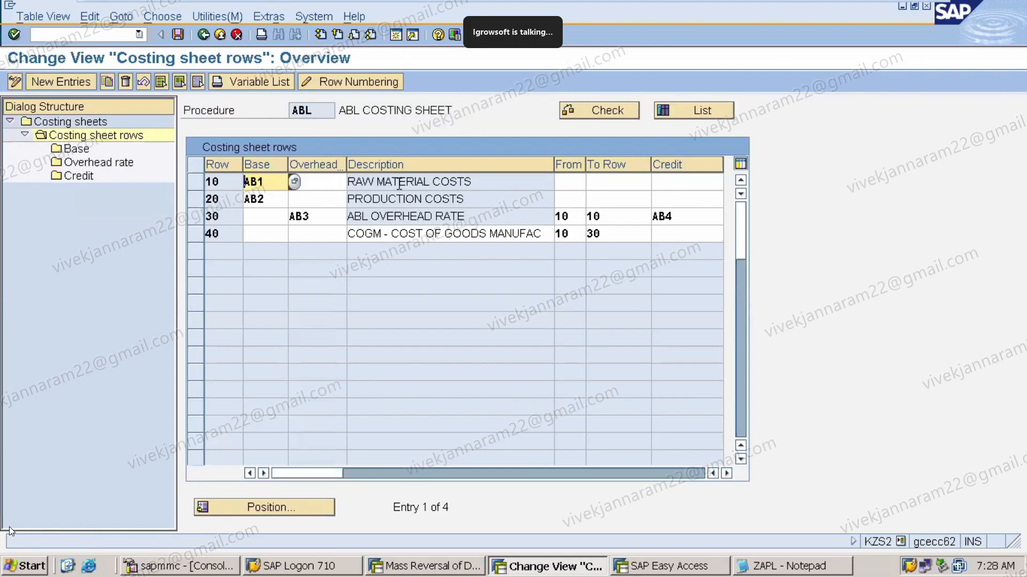
pyautogui.click(452, 185)
pyautogui.moveTo(452, 187); pyautogui.dragTo(350, 191)
pyautogui.click(350, 189)
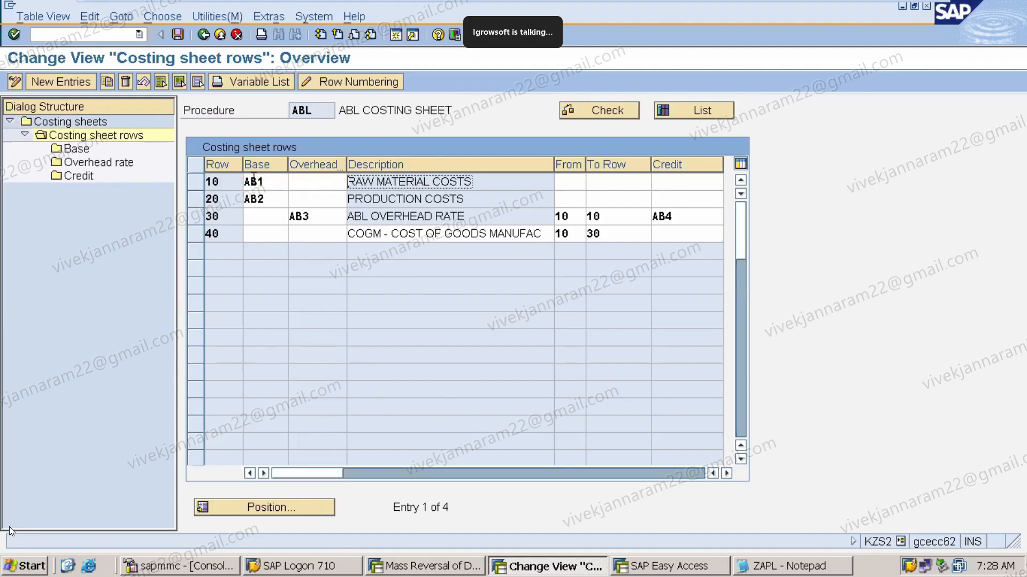
pyautogui.click(464, 199)
pyautogui.moveTo(464, 199); pyautogui.dragTo(345, 199)
pyautogui.click(347, 199)
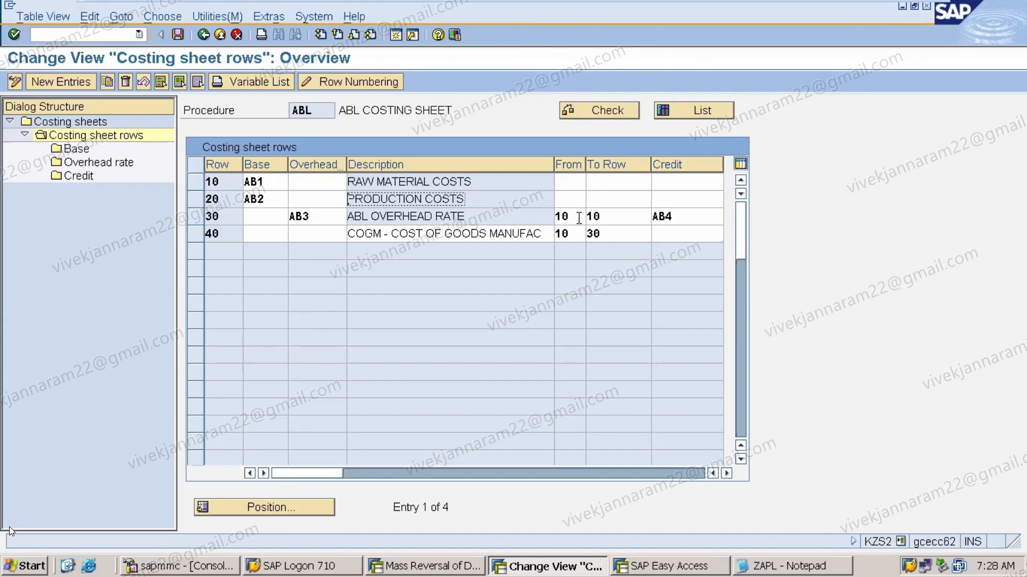
# Examine the from/to row range and the credit key assigned to the ABL overhead rate row
pyautogui.doubleClick(603, 216)
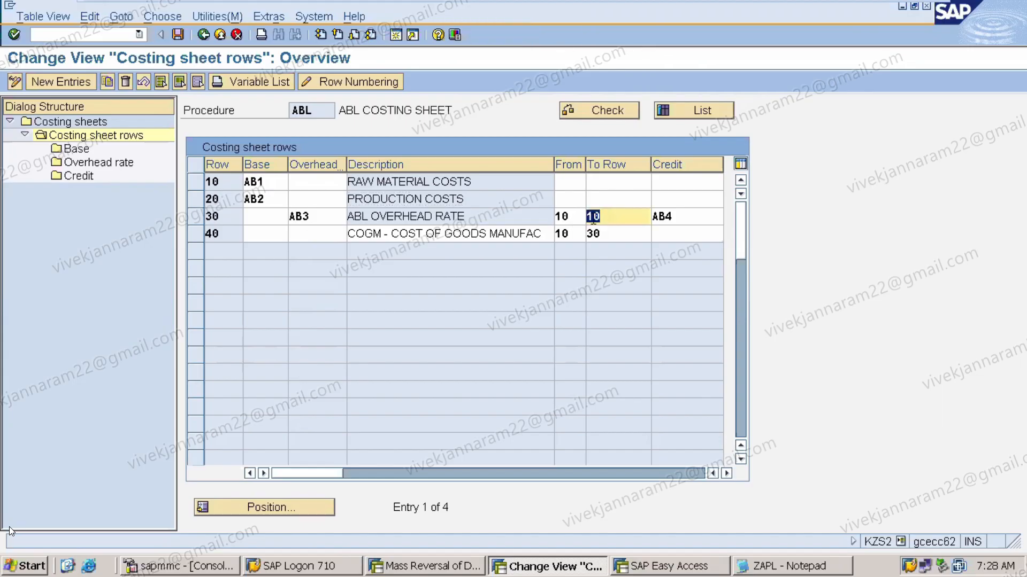
pyautogui.click(548, 217)
pyautogui.doubleClick(561, 217)
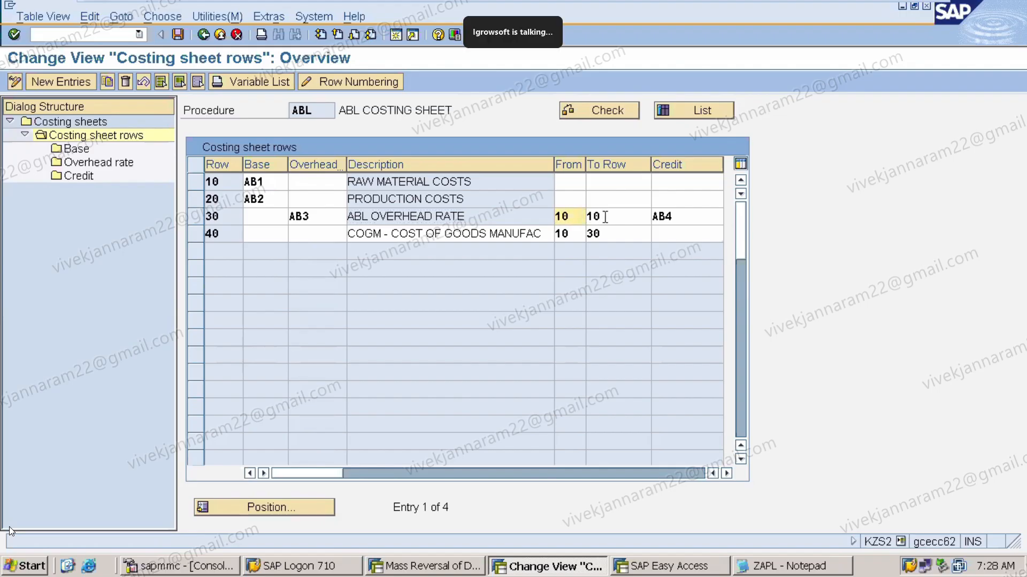
pyautogui.click(587, 216)
pyautogui.hotkey('shift', 'Tab')
pyautogui.press('Tab')
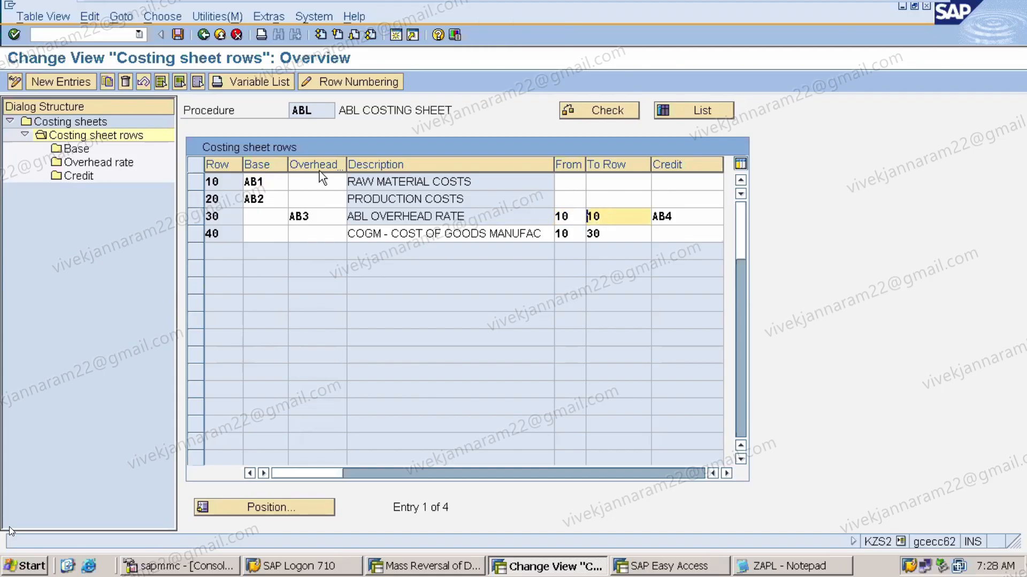
pyautogui.click(195, 184)
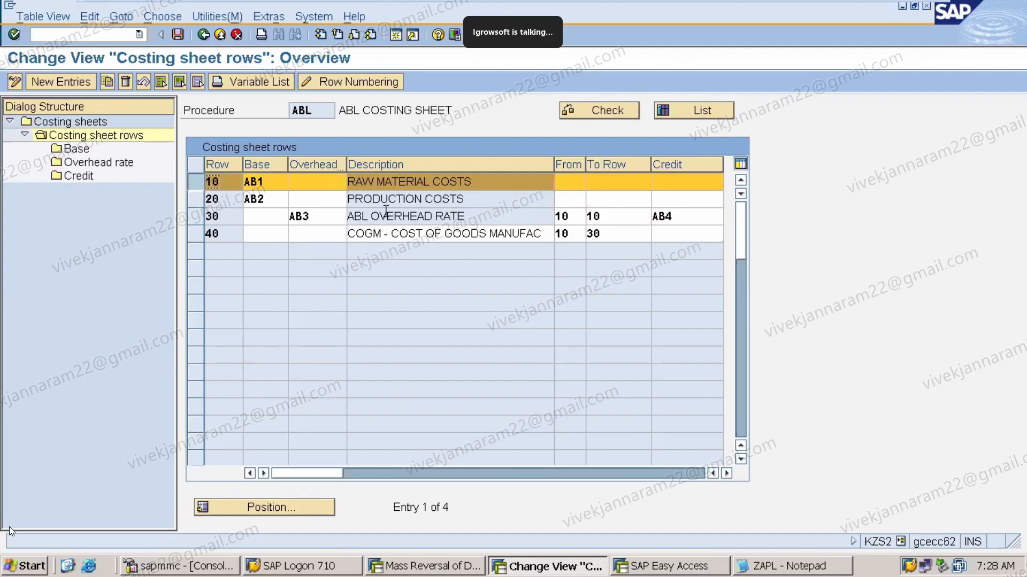
pyautogui.click(687, 215)
pyautogui.moveTo(668, 220); pyautogui.dragTo(650, 219)
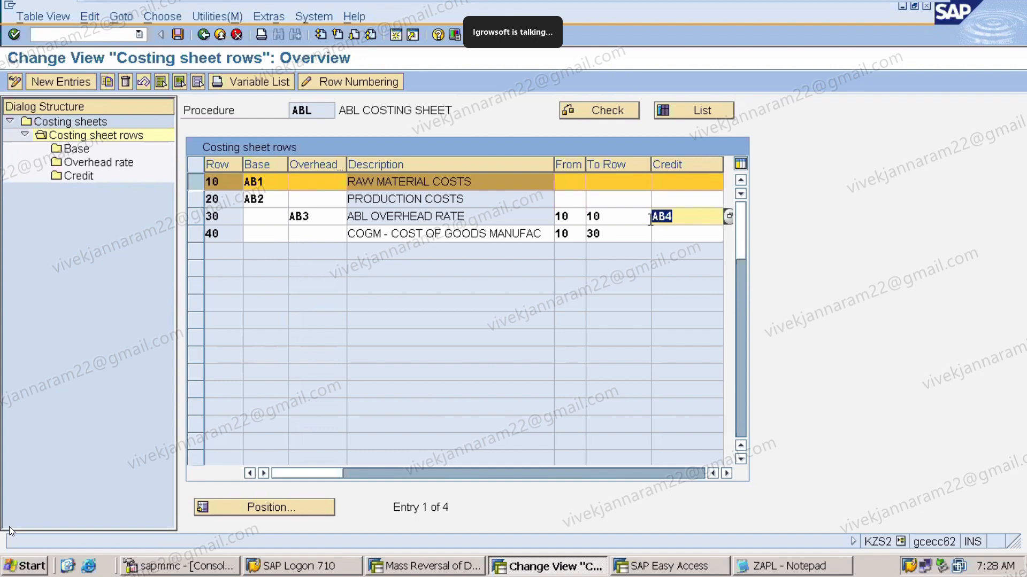
pyautogui.click(650, 219)
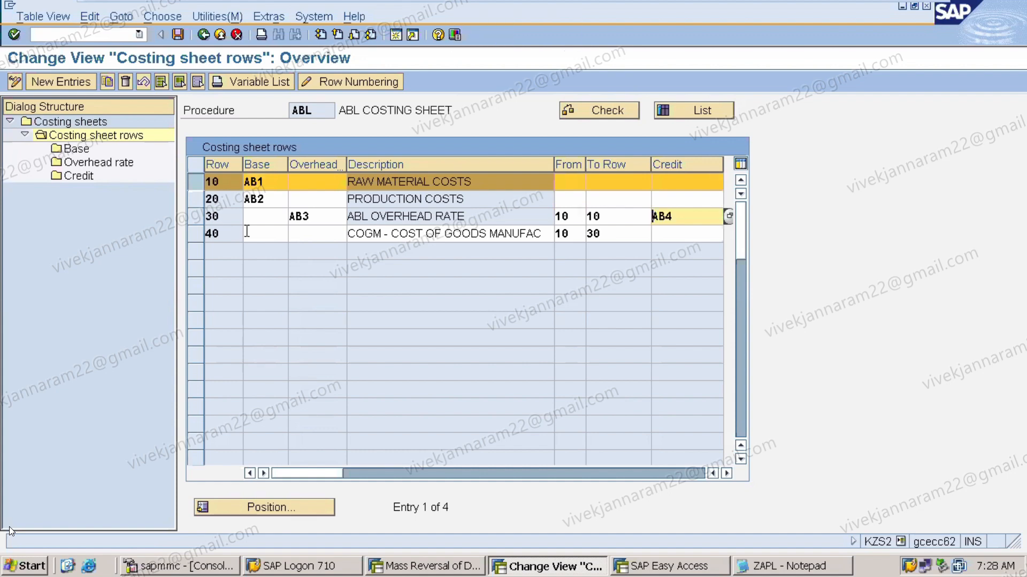
# Compare the raw material, production, overhead rate and cost of goods manufactured rows in costing sheet ABL
pyautogui.click(196, 184)
pyautogui.click(197, 184)
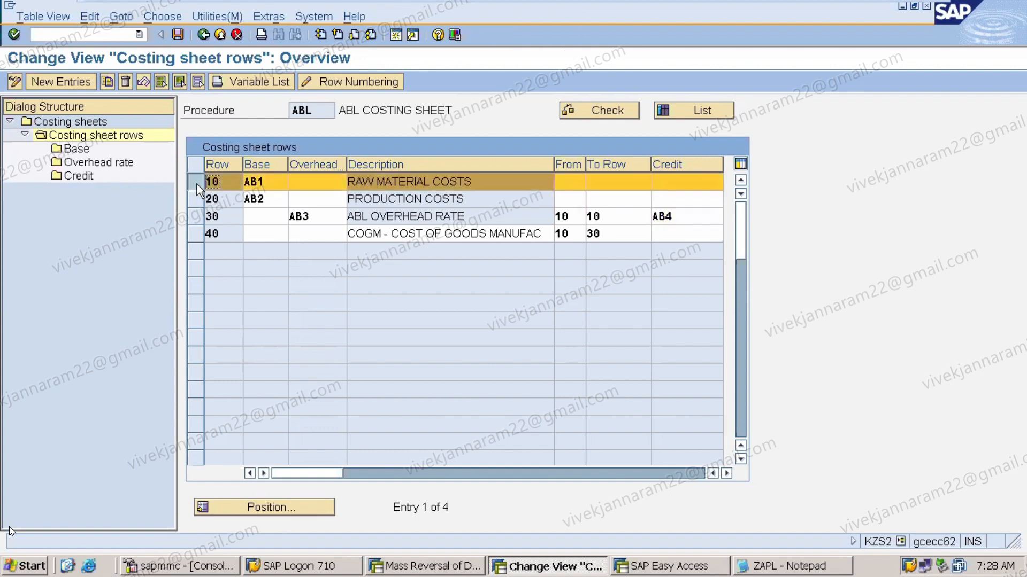
pyautogui.click(197, 203)
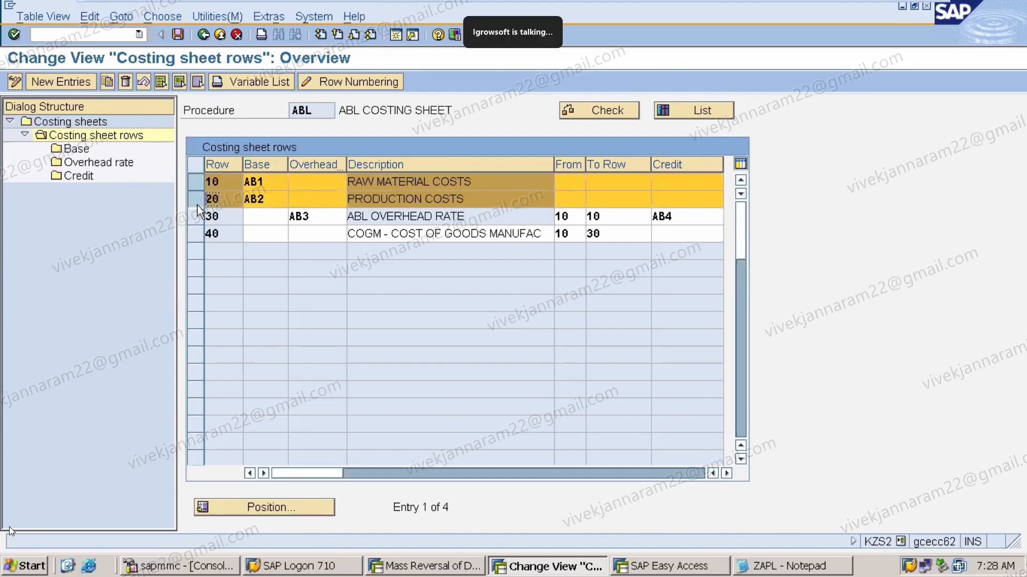
pyautogui.click(198, 204)
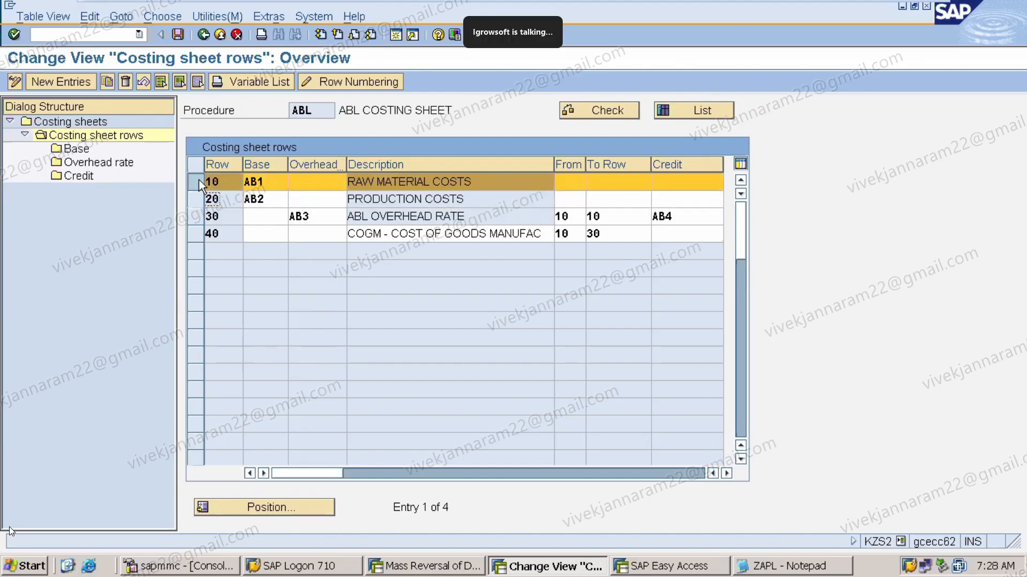
pyautogui.click(198, 183)
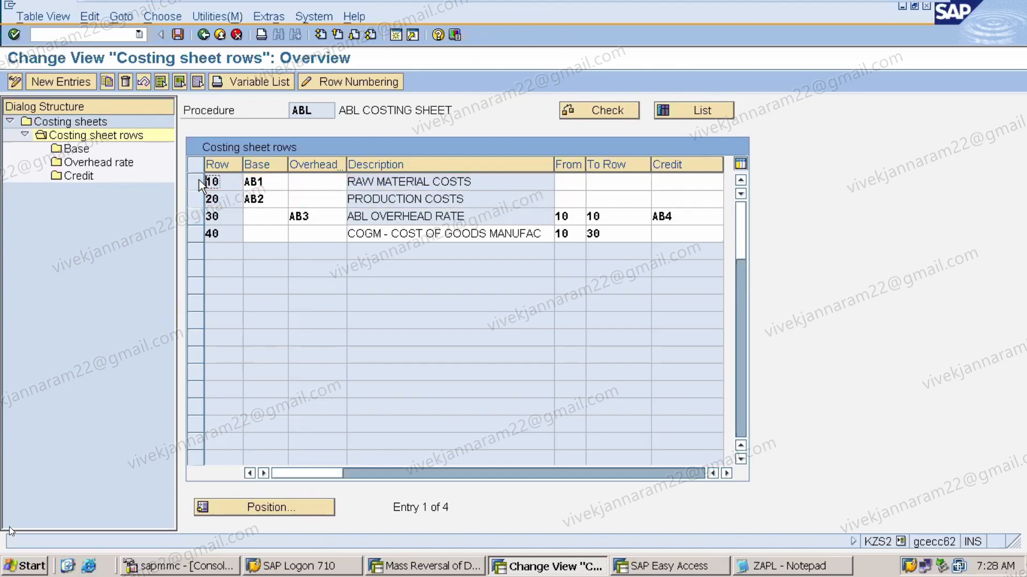
pyautogui.click(199, 217)
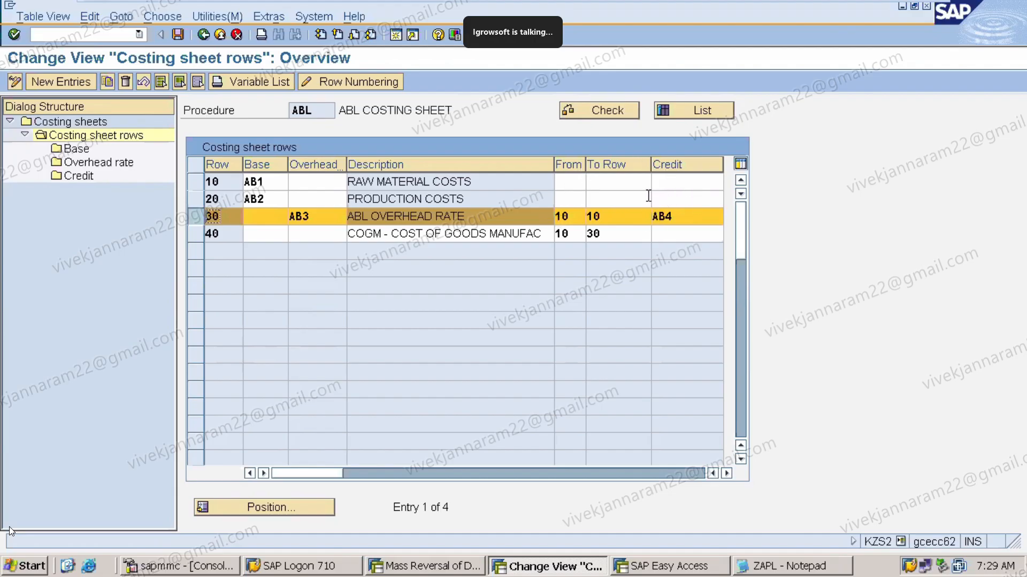
pyautogui.click(196, 239)
pyautogui.click(190, 220)
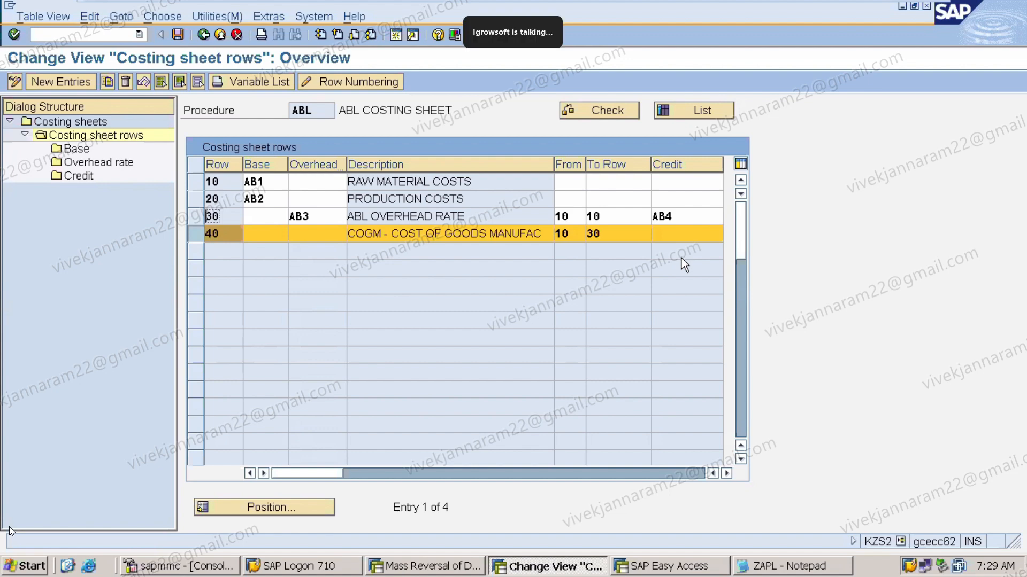
pyautogui.click(196, 237)
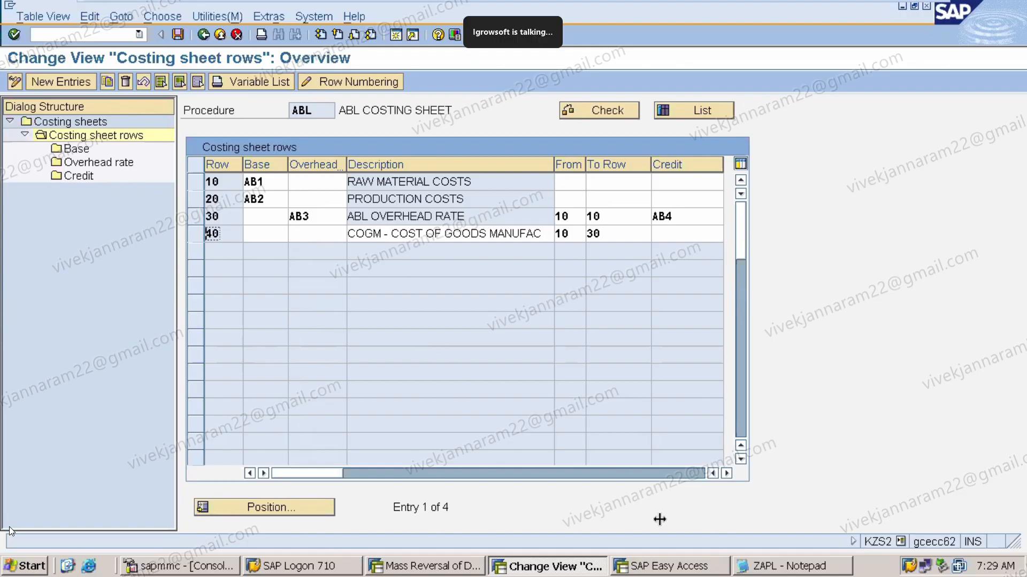
# Open transaction KZB2 in the session showing the ABL costing sheet rows
pyautogui.click(721, 571)
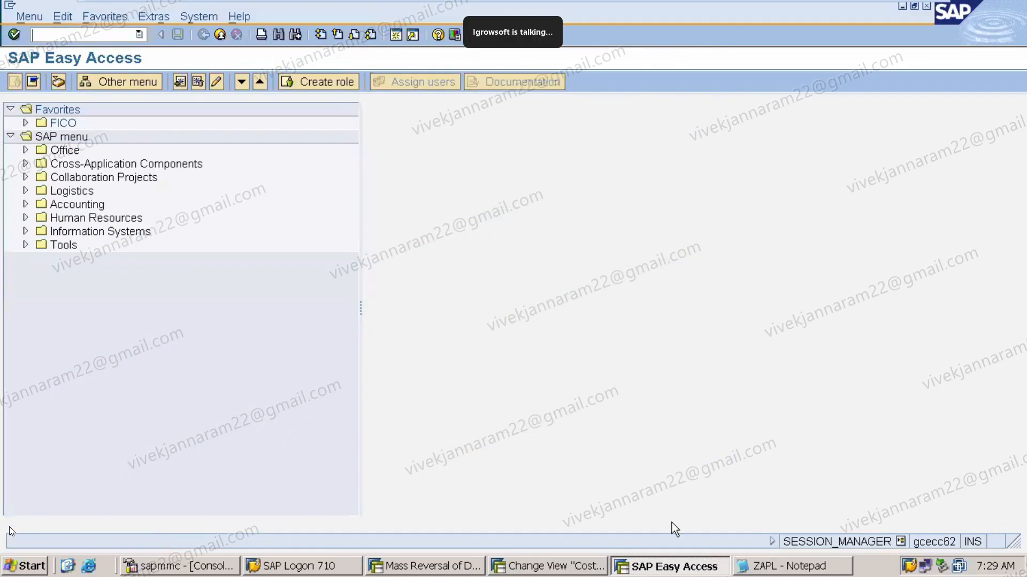
pyautogui.click(582, 561)
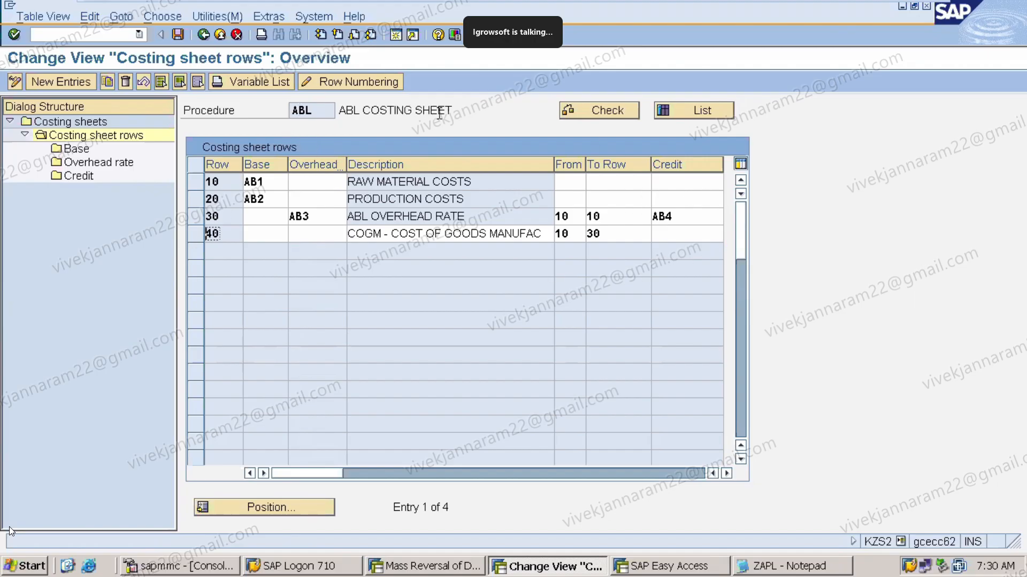
pyautogui.click(45, 33)
pyautogui.write('/NK')
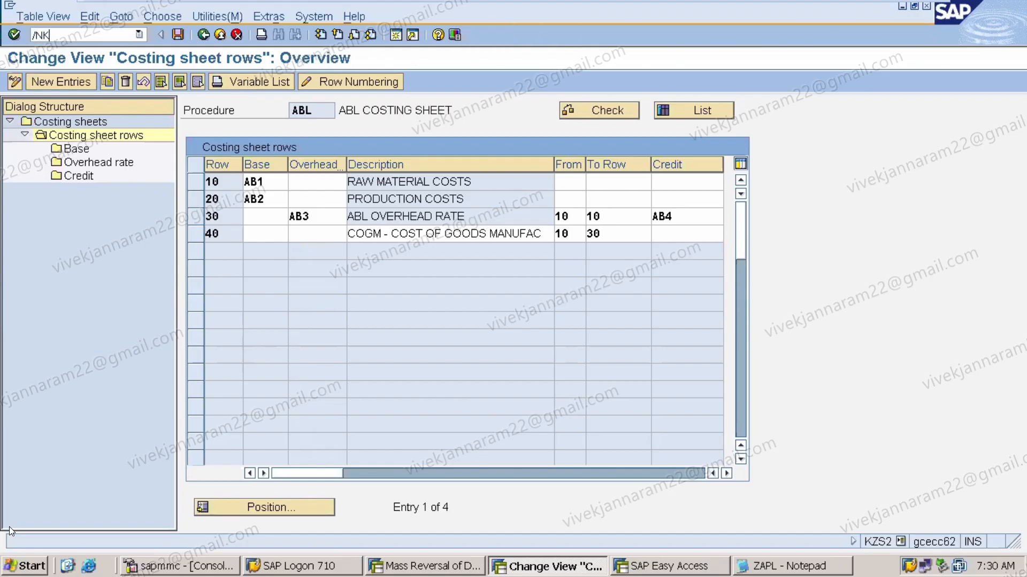
pyautogui.write('ZB2')
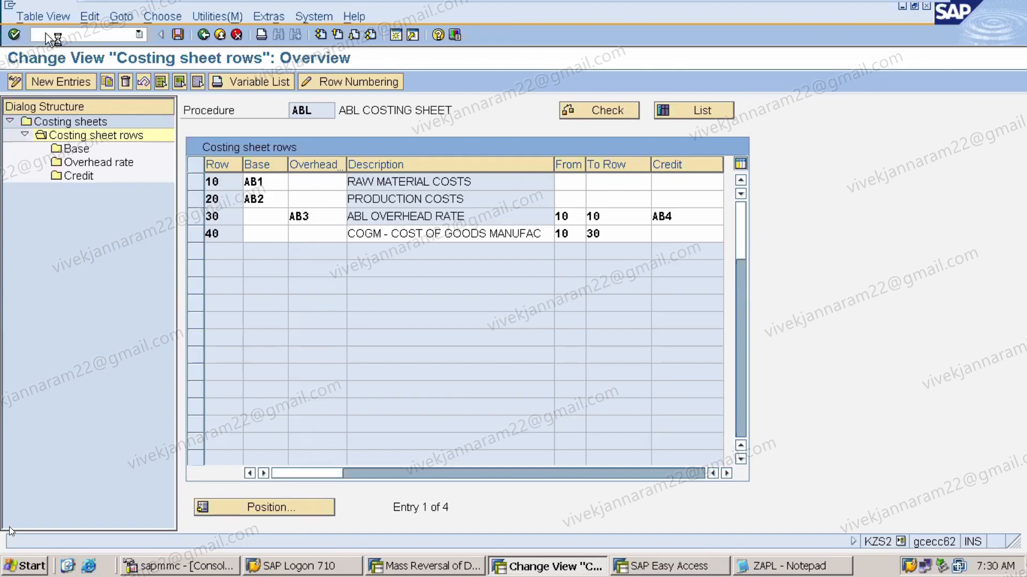
pyautogui.press('Return')
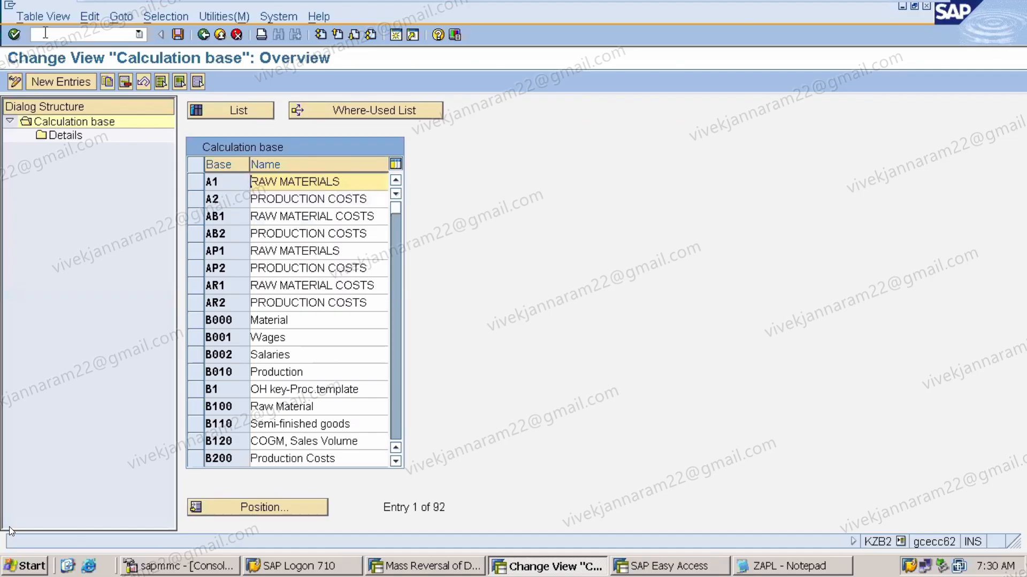
# Create new calculation base entries ZA1 named RAW MATERIAL COSTS and ZA2 named PRODUCTION COSTS, and submit them for checking
pyautogui.click(54, 86)
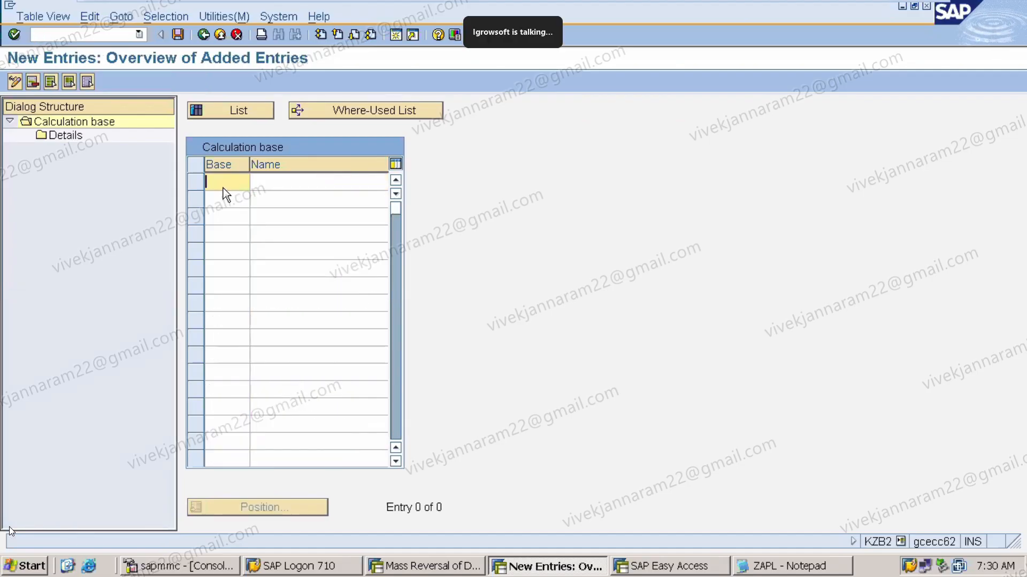
pyautogui.write('ZA1')
pyautogui.click(275, 187)
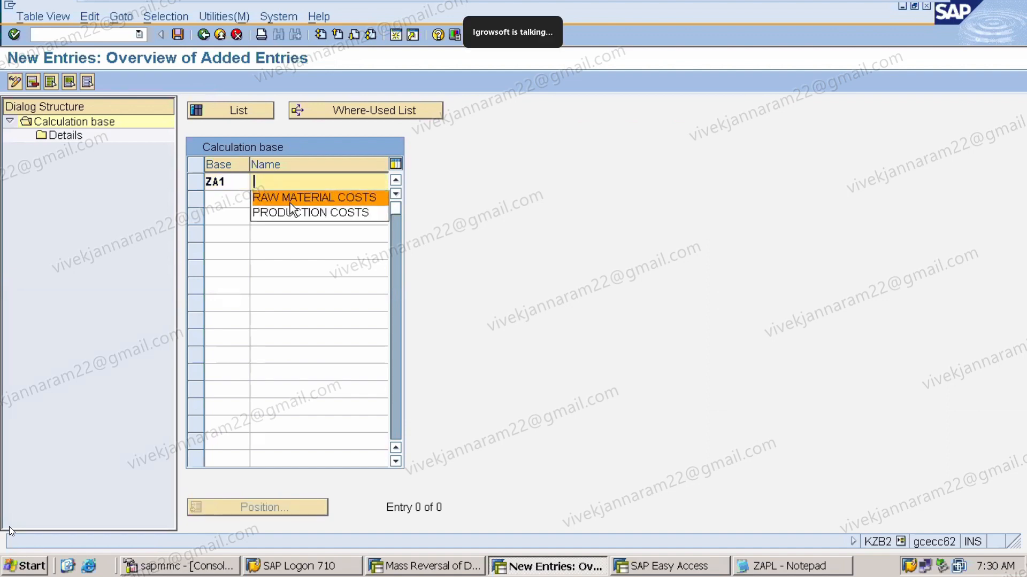
pyautogui.click(289, 198)
pyautogui.click(234, 199)
pyautogui.write('ZA2')
pyautogui.click(294, 202)
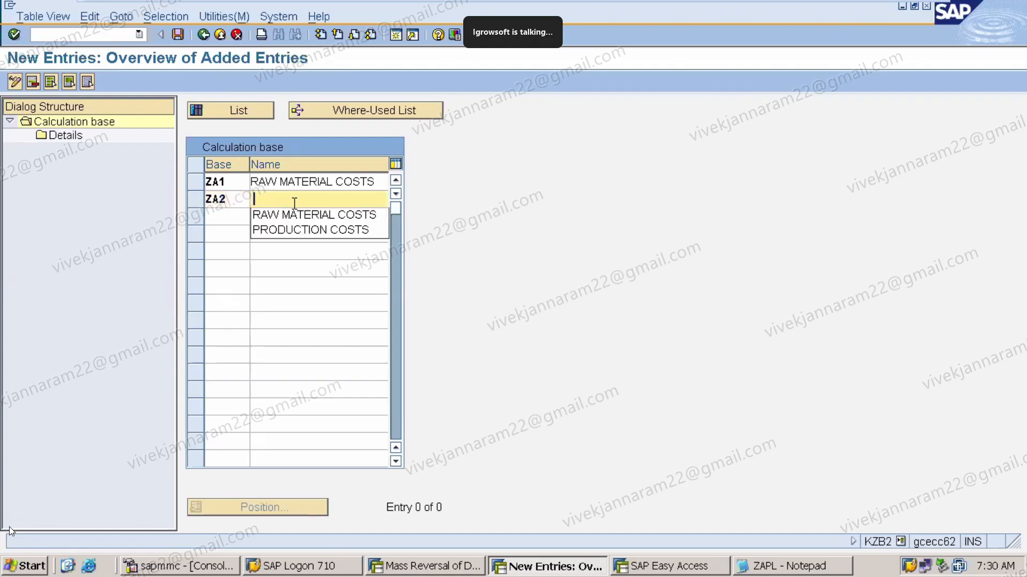
pyautogui.click(304, 227)
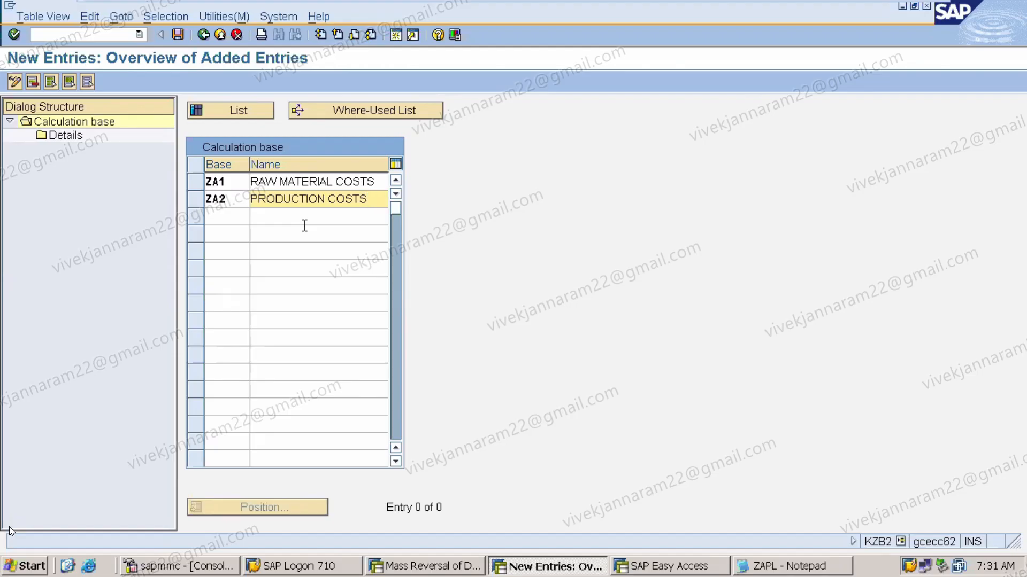
pyautogui.press('Return')
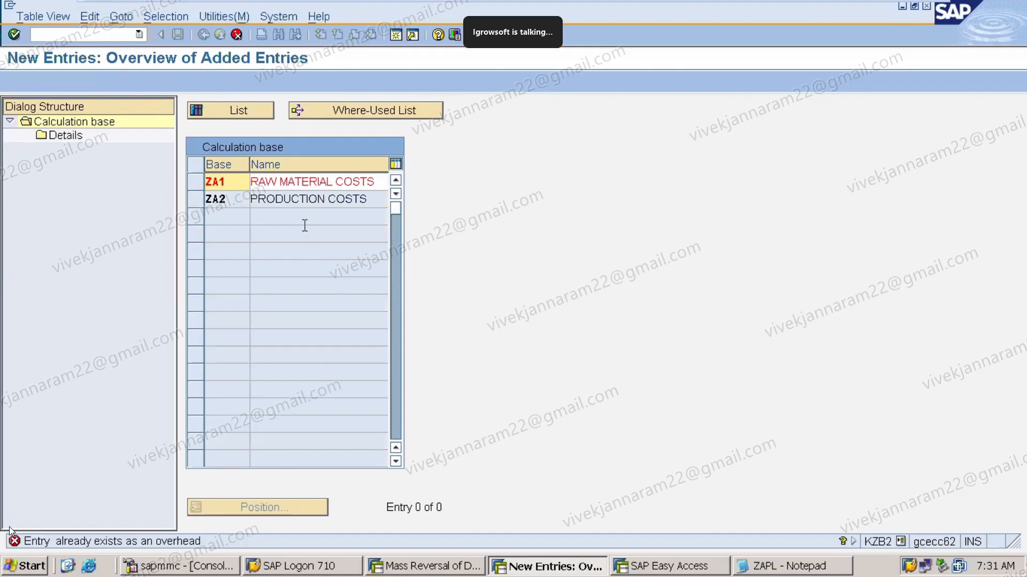
# Change the base key of the new RAW MATERIAL COSTS entry to ZAP1 and submit it for checking
pyautogui.click(238, 184)
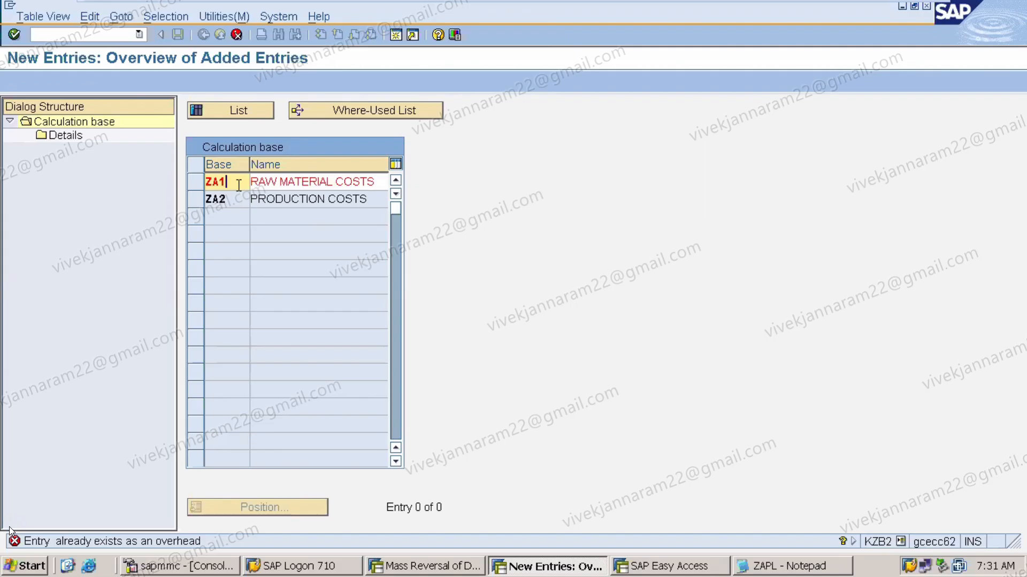
pyautogui.press('BackSpace')
pyautogui.press('BackSpace')
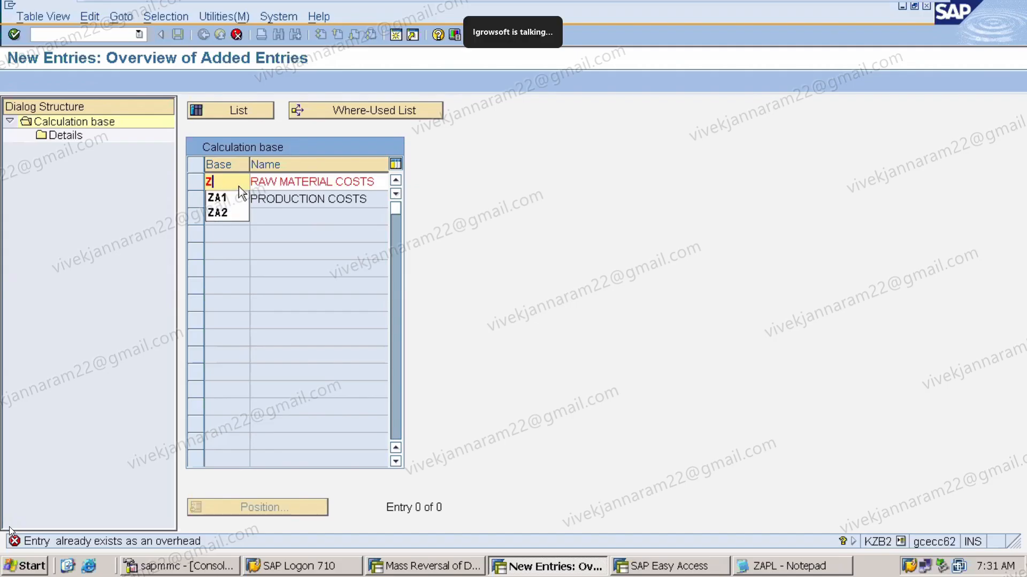
pyautogui.write('AP1')
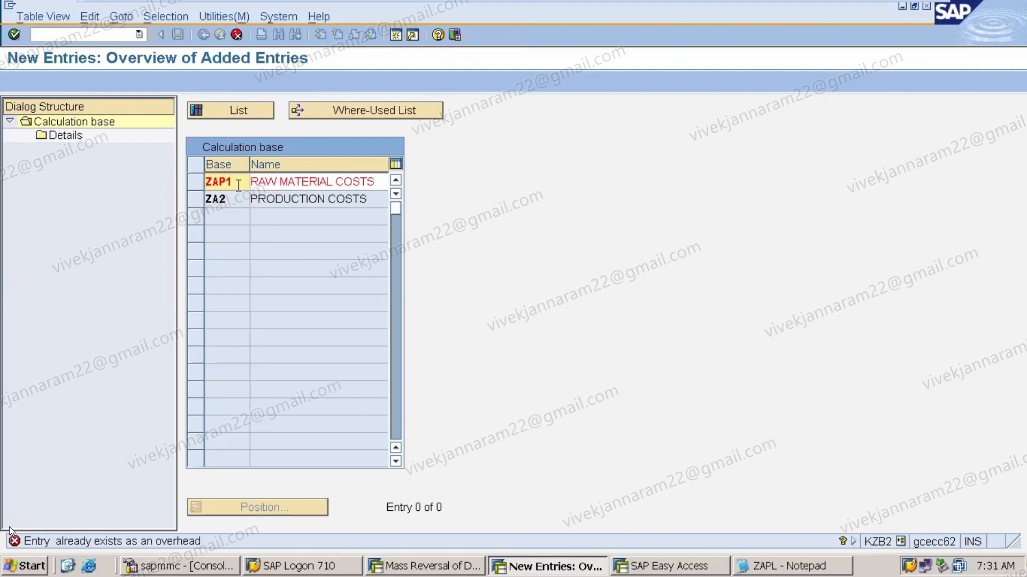
pyautogui.press('Return')
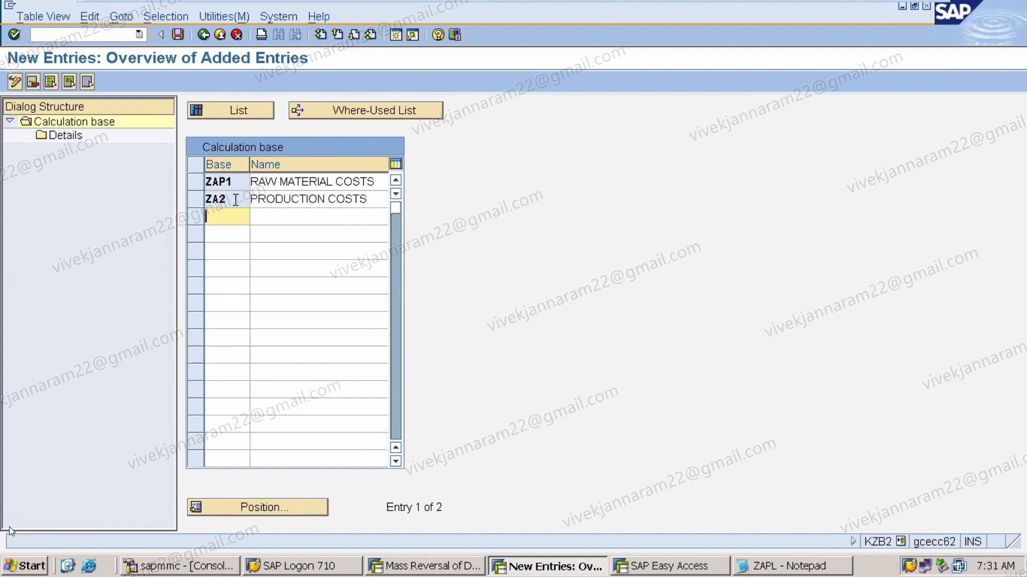
# Try to cancel the new calculation base entries and return to the calculation base overview
pyautogui.click(195, 200)
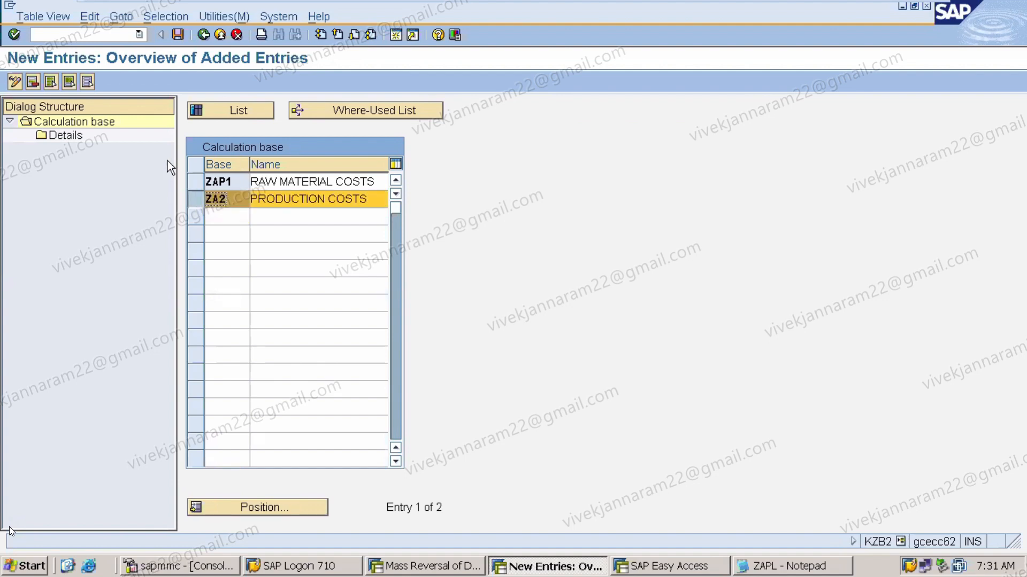
pyautogui.click(237, 34)
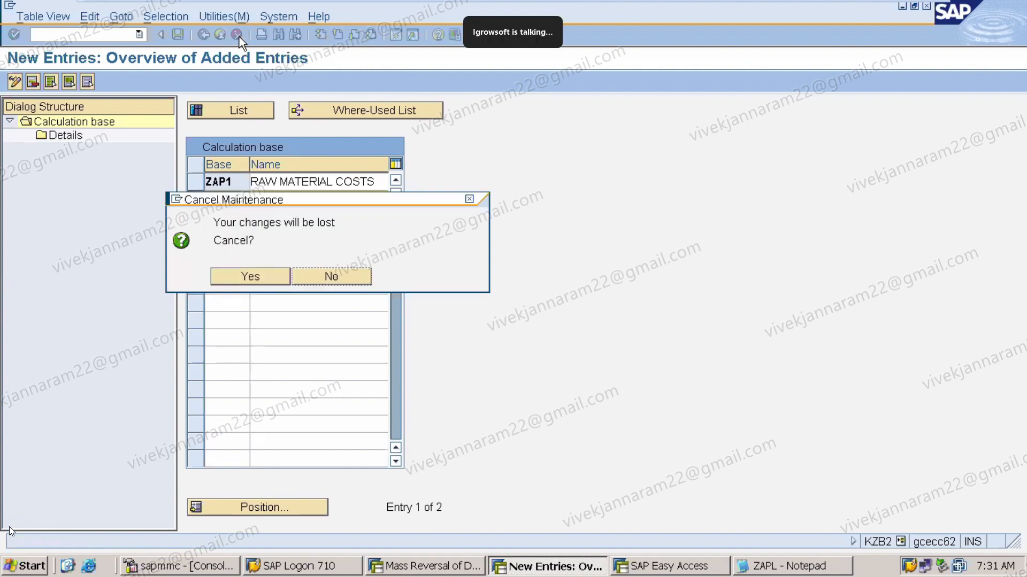
pyautogui.click(270, 278)
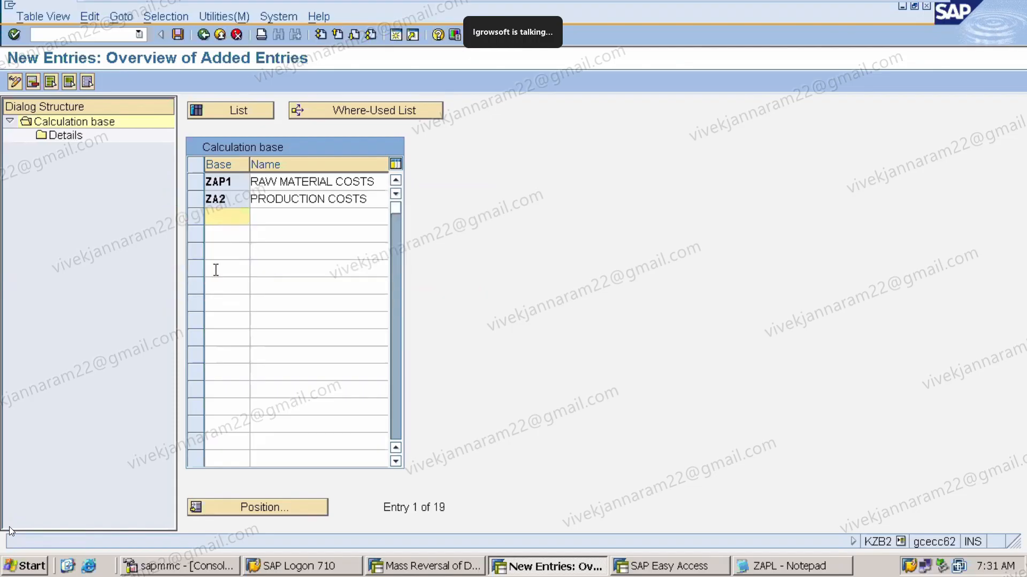
pyautogui.click(202, 37)
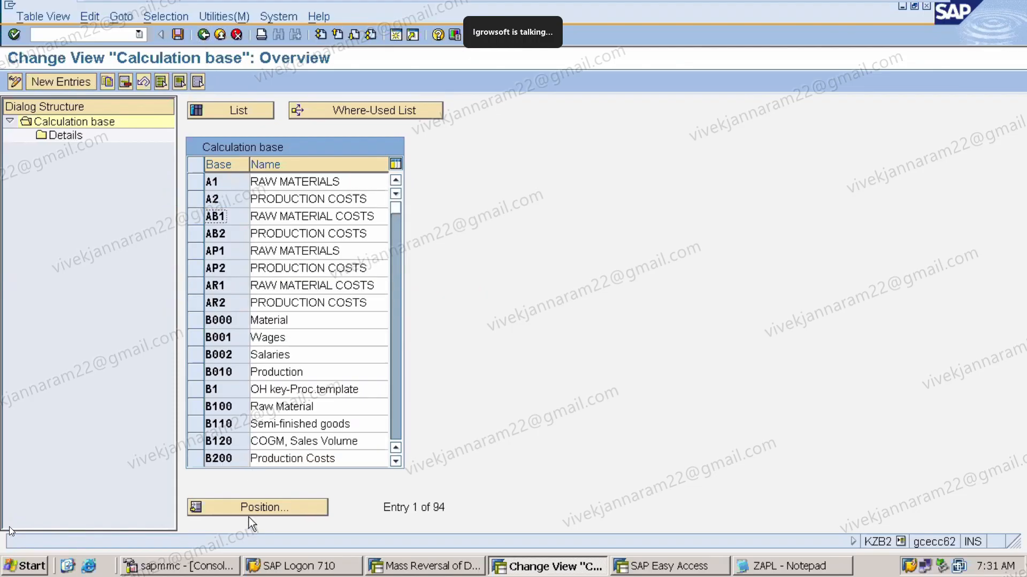
# Look up the calculation bases starting with ZA and check the entries just before them
pyautogui.click(259, 503)
pyautogui.write('ZA')
pyautogui.press('Return')
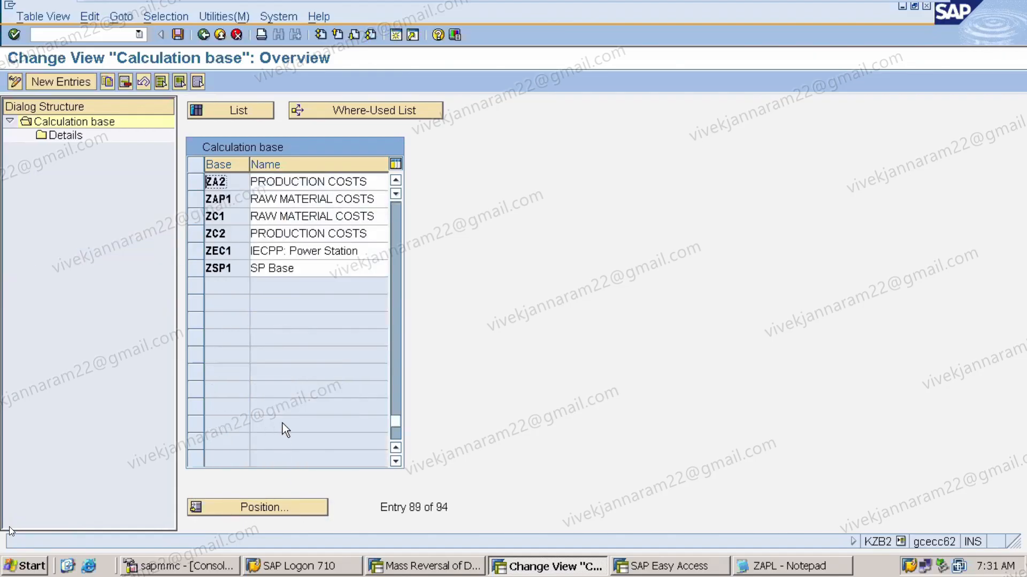
pyautogui.click(396, 179)
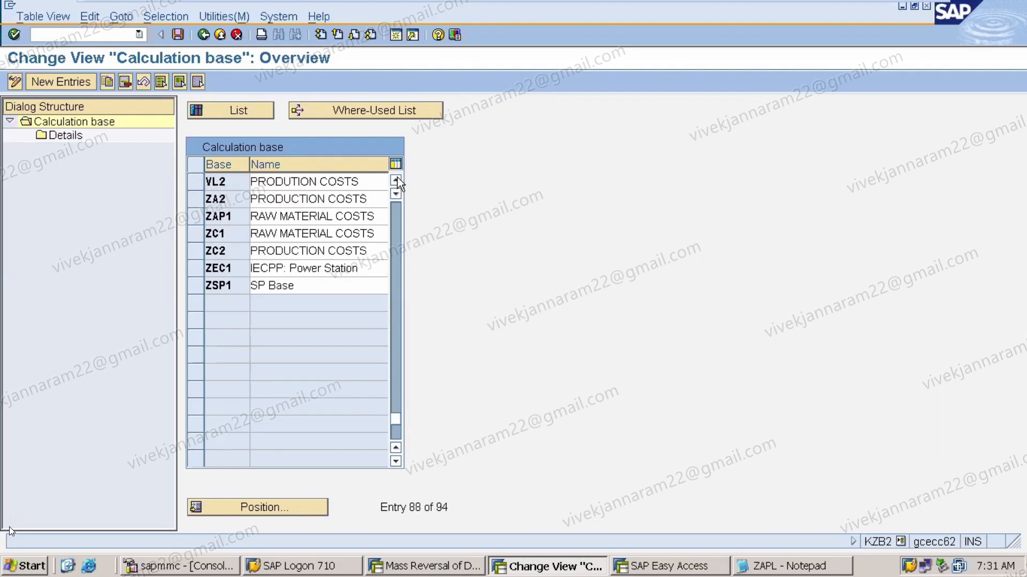
pyautogui.click(397, 179)
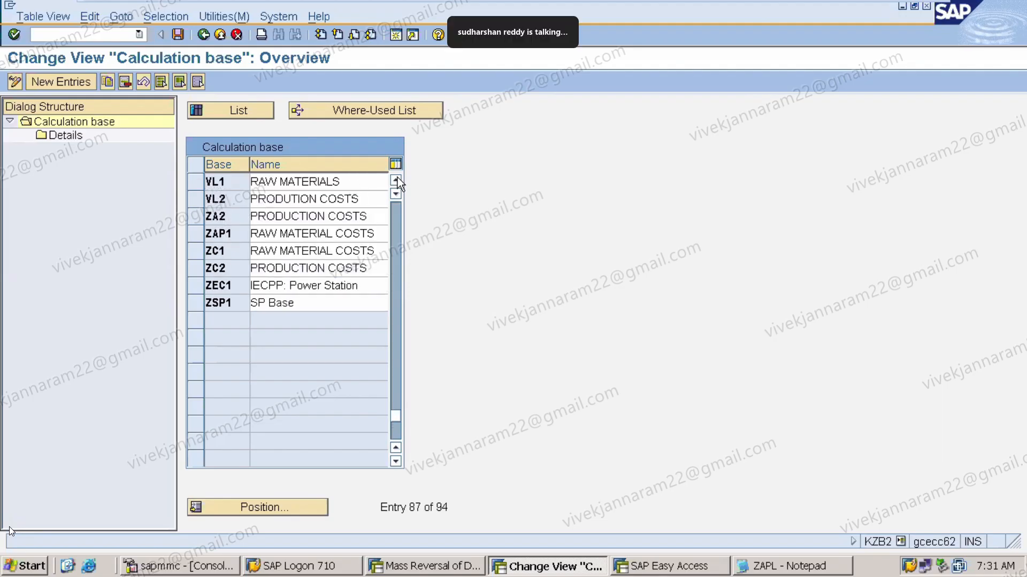
pyautogui.click(397, 179)
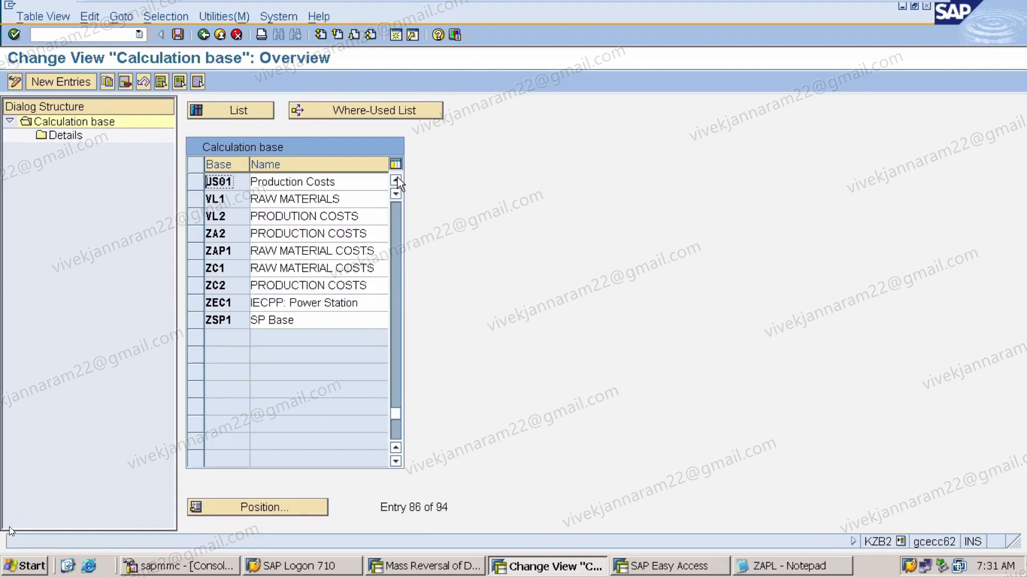
# Leave calculation base maintenance without saving the changes and reopen transaction KZB2
pyautogui.click(203, 35)
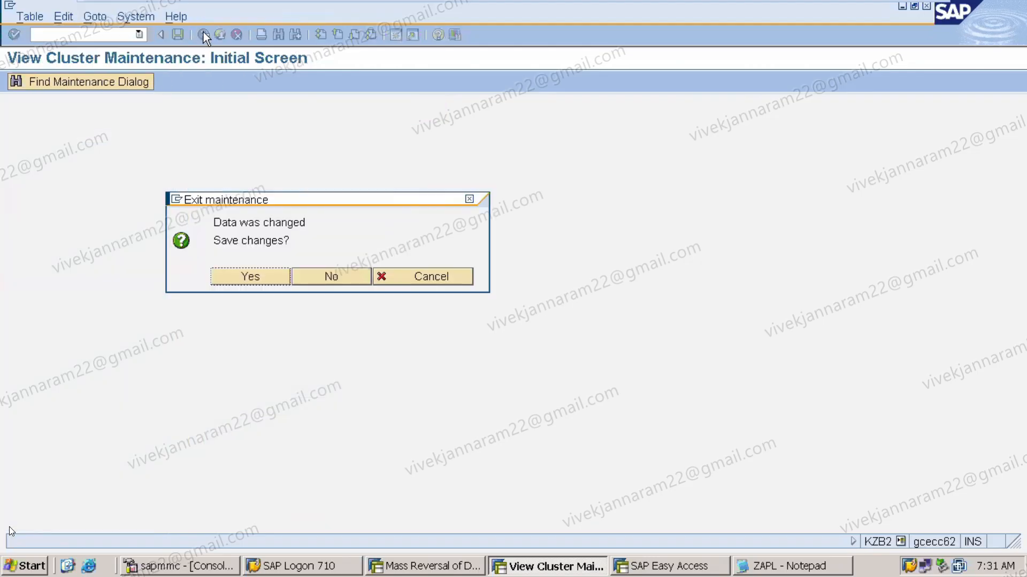
pyautogui.click(337, 276)
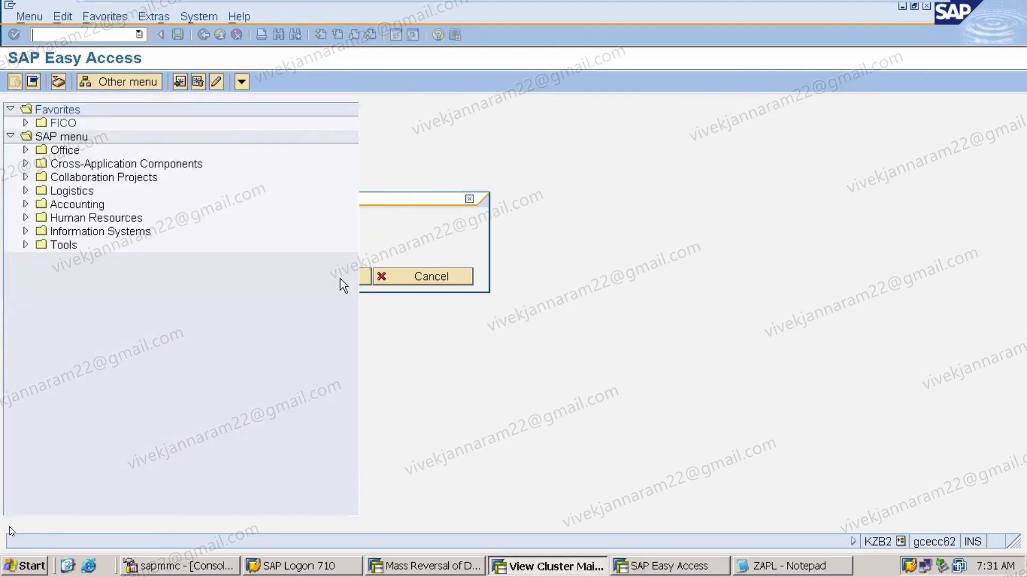
pyautogui.click(139, 36)
pyautogui.click(102, 47)
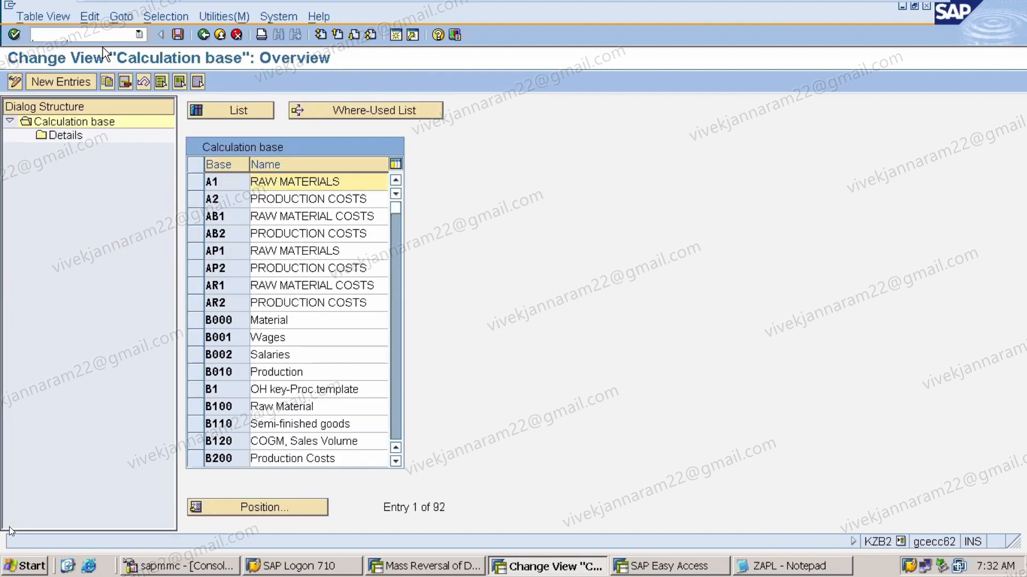
# Position the reloaded calculation base list at ZA and check whether any ZA bases exist
pyautogui.click(305, 506)
pyautogui.write('ZA')
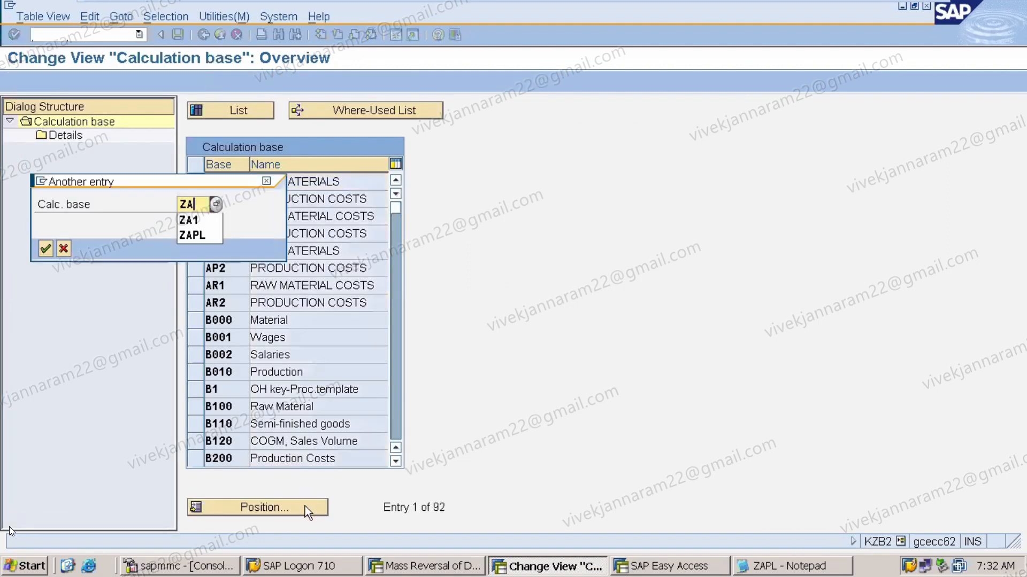
pyautogui.press('Return')
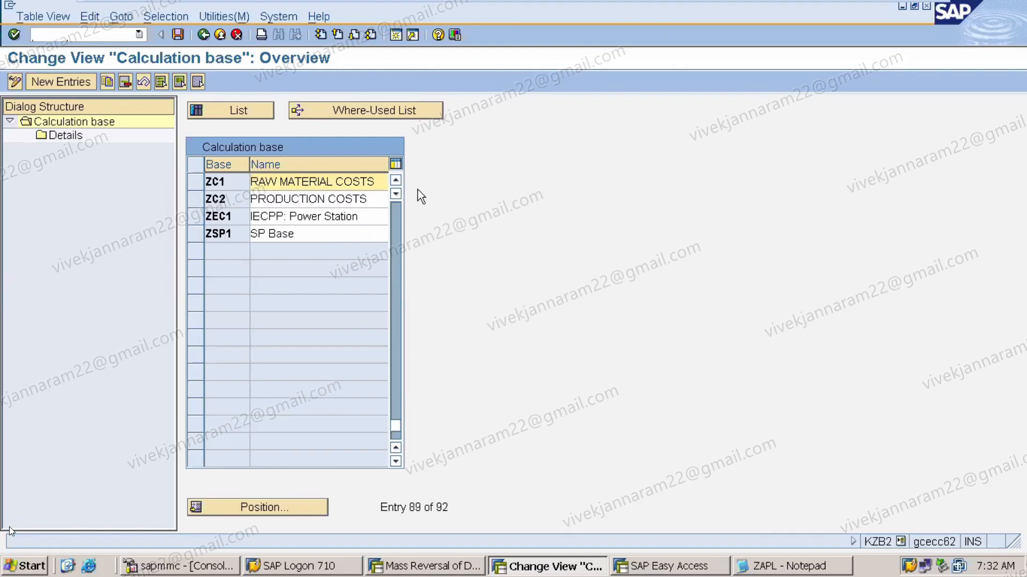
pyautogui.click(401, 182)
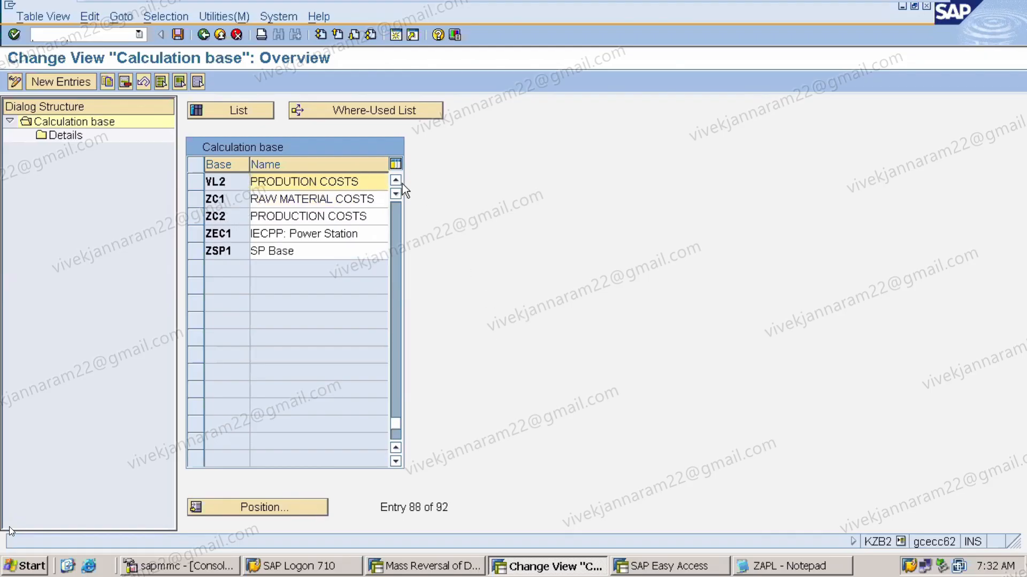
# Try again to create calculation bases ZA1 named RAW MATERIAL COSTS and ZA2 named PRODUCTION COSTS
pyautogui.click(66, 87)
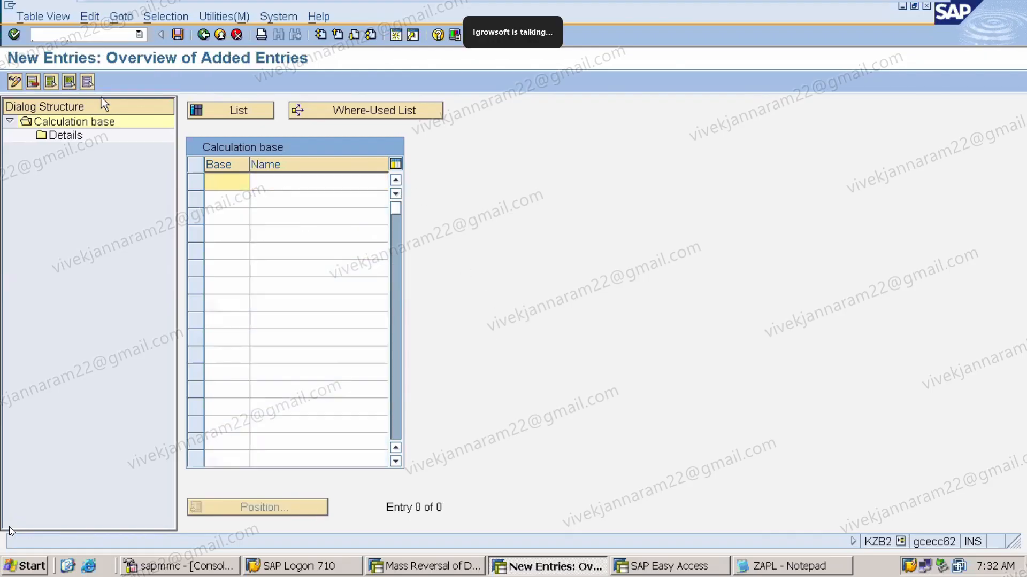
pyautogui.click(234, 183)
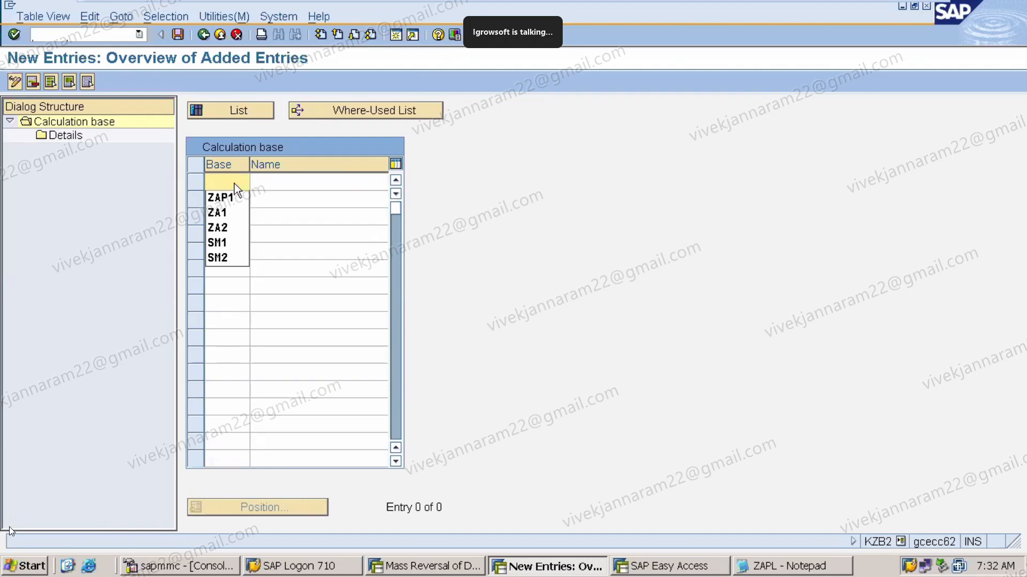
pyautogui.write('ZA1')
pyautogui.click(317, 181)
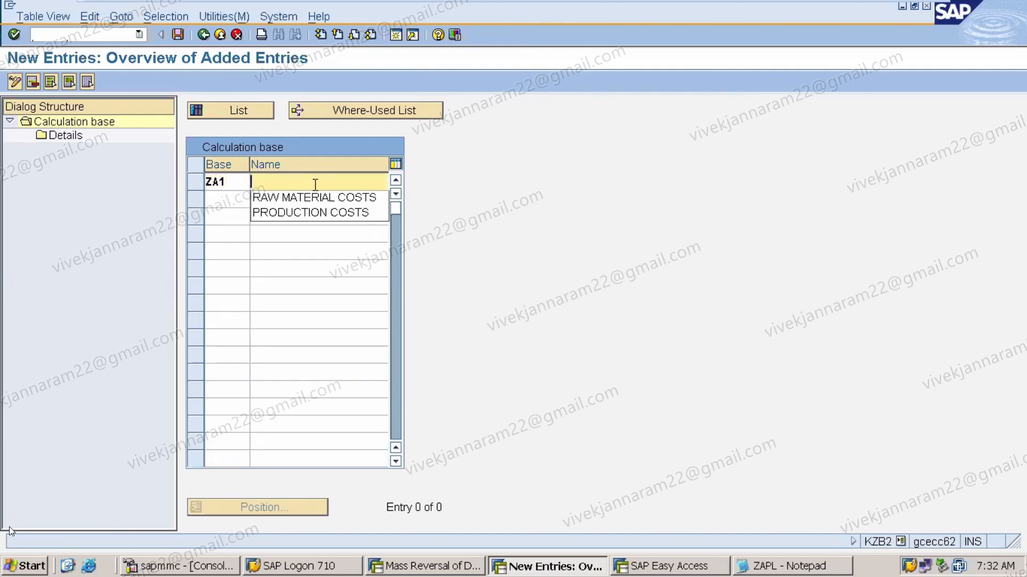
pyautogui.click(315, 199)
pyautogui.click(223, 202)
pyautogui.write('ZA2')
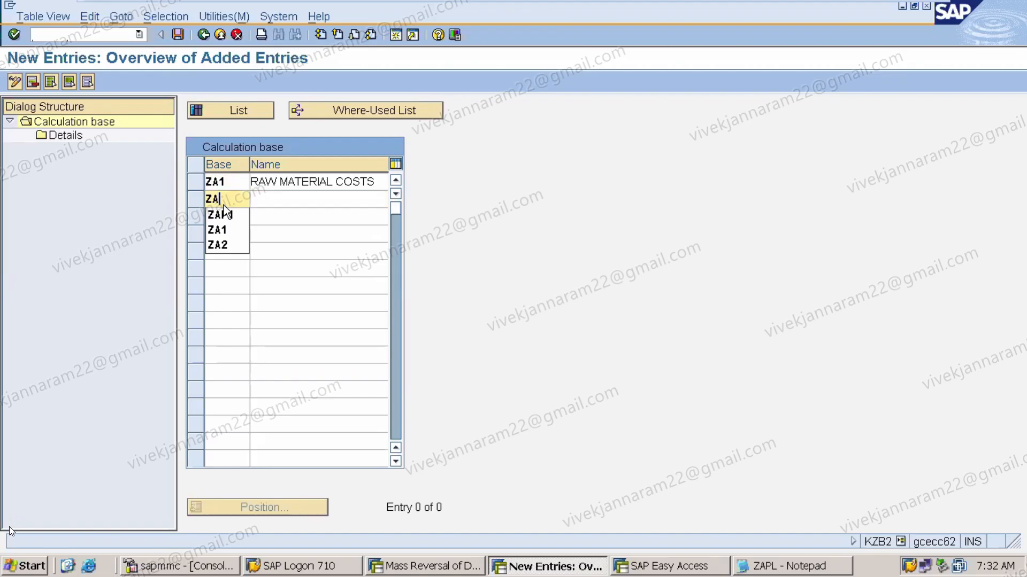
pyautogui.click(306, 201)
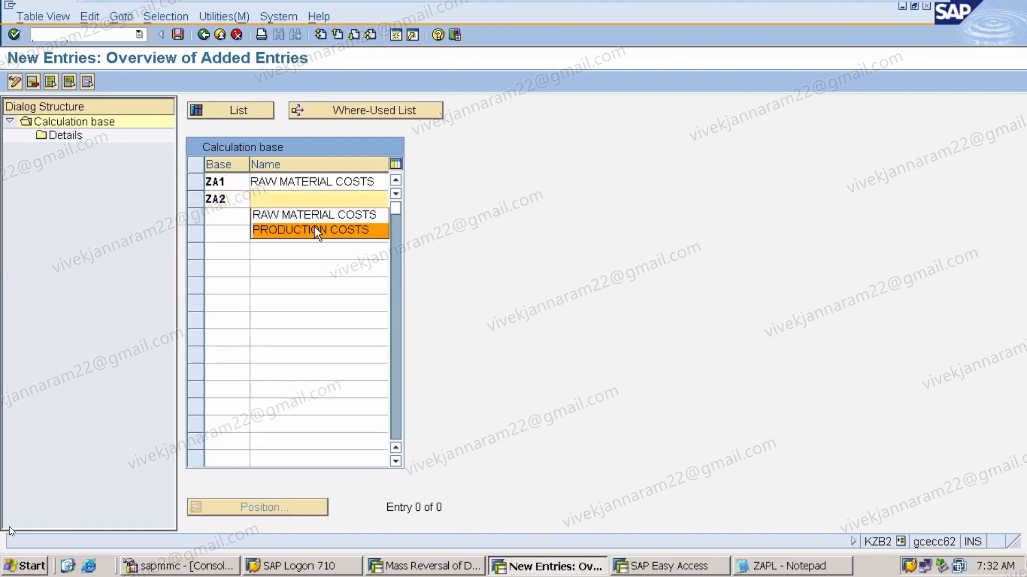
pyautogui.click(314, 229)
pyautogui.press('Return')
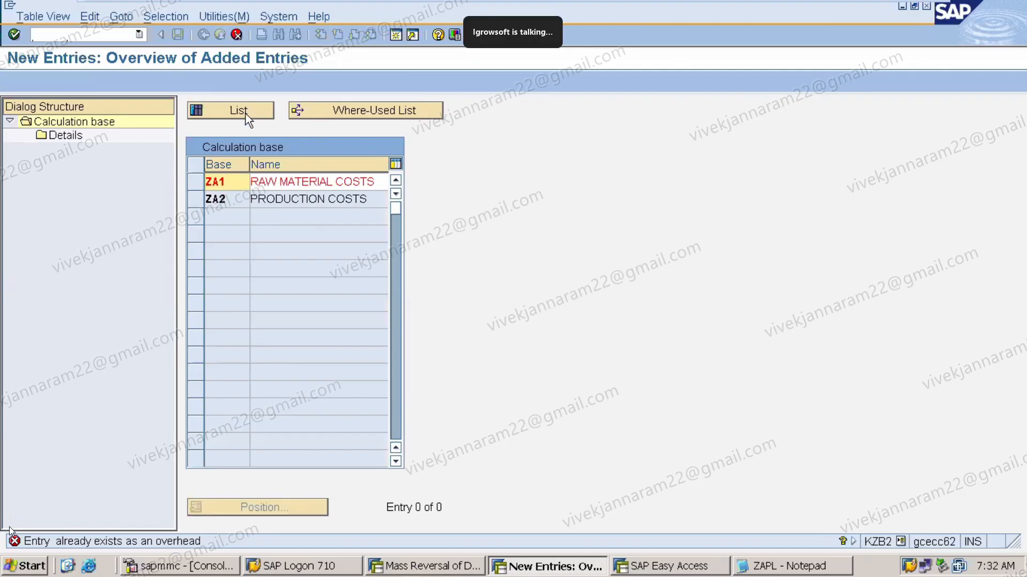
# Discard the new ZA1 and ZA2 entries and return to the calculation base overview
pyautogui.click(236, 34)
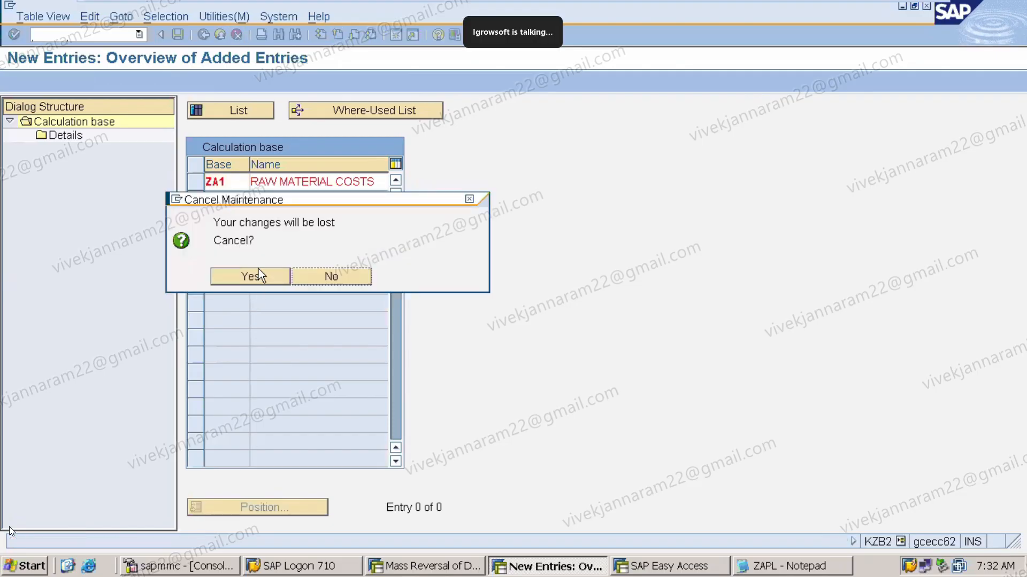
pyautogui.click(258, 275)
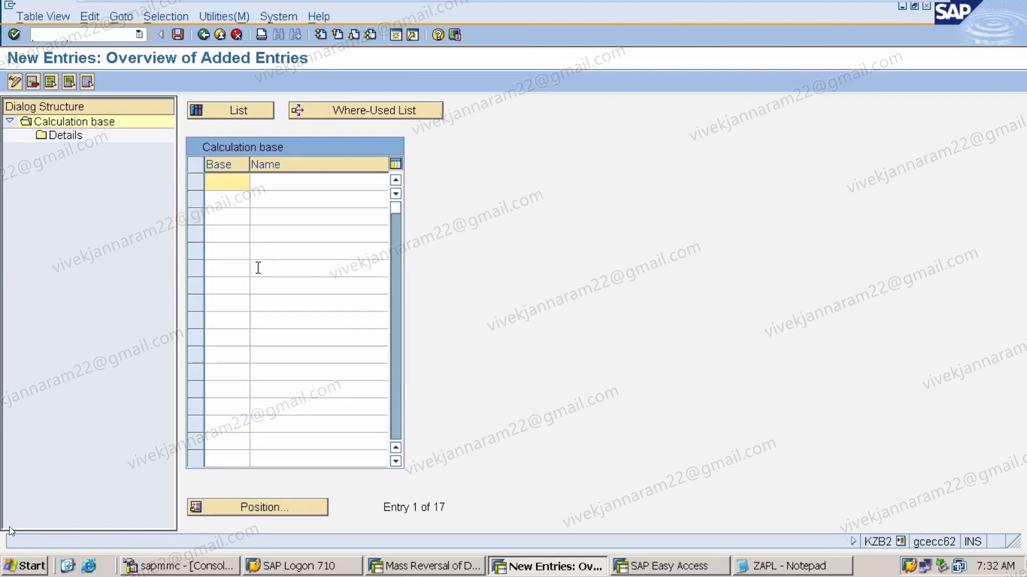
pyautogui.click(203, 35)
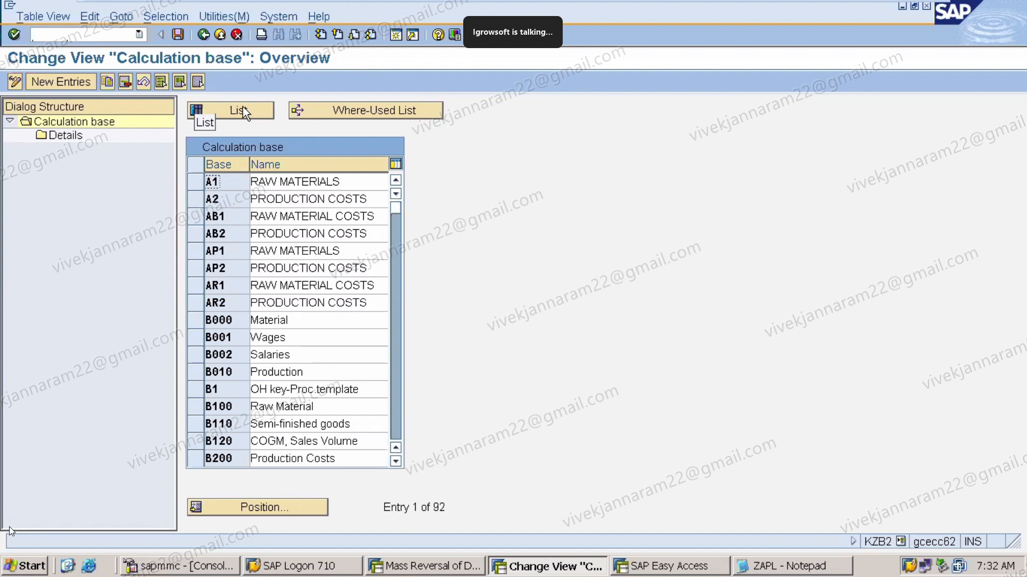
# Open transaction KZZ2 and look up overhead rate ZA1 in the percentage overhead list
pyautogui.click(52, 33)
pyautogui.write('/NKZZ')
pyautogui.press('Return')
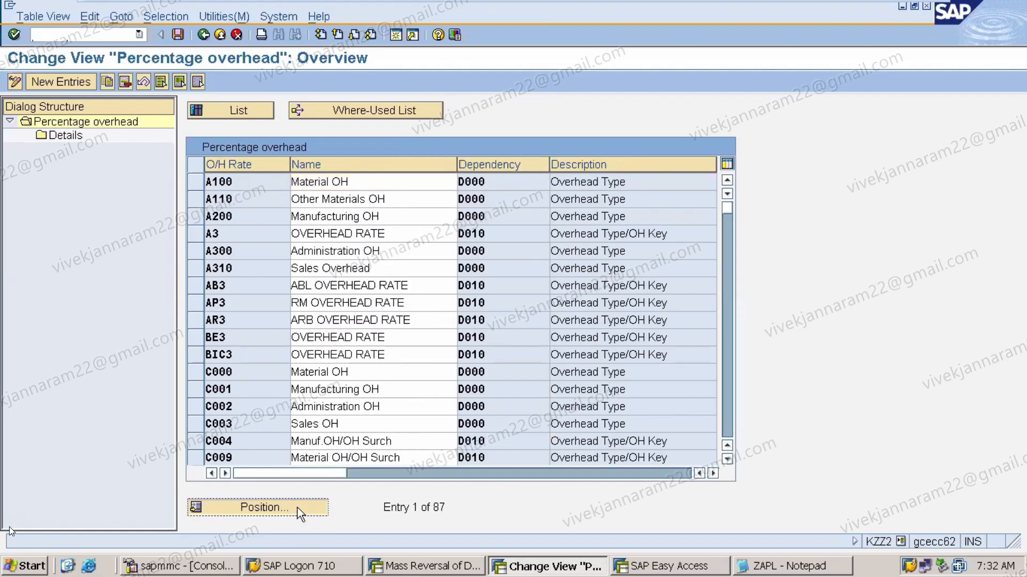
pyautogui.click(297, 508)
pyautogui.write('ZA1')
pyautogui.press('Return')
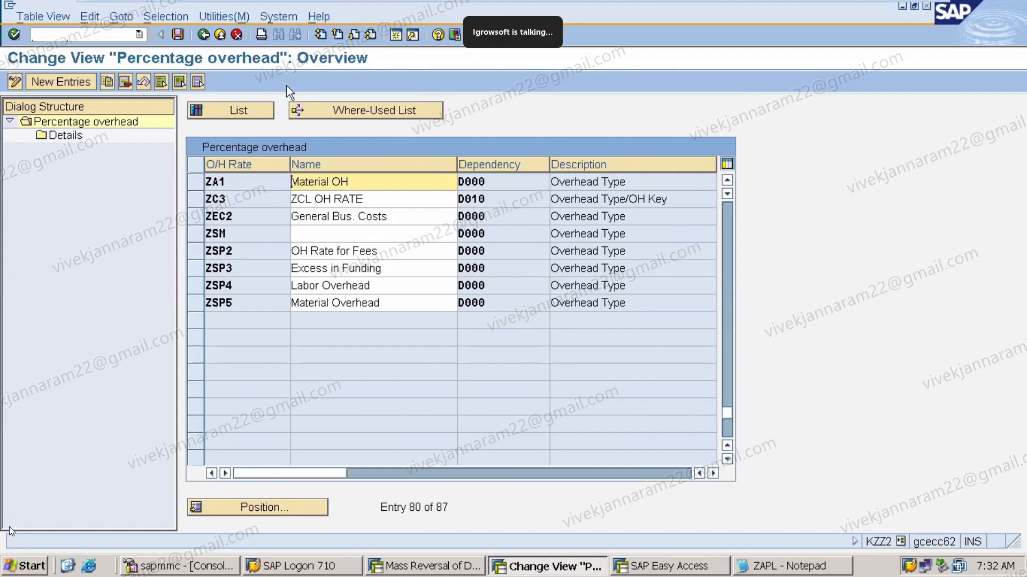
# Switch from the percentage overhead list back to calculation base maintenance in transaction KZB2
pyautogui.click(117, 33)
pyautogui.write('/NK')
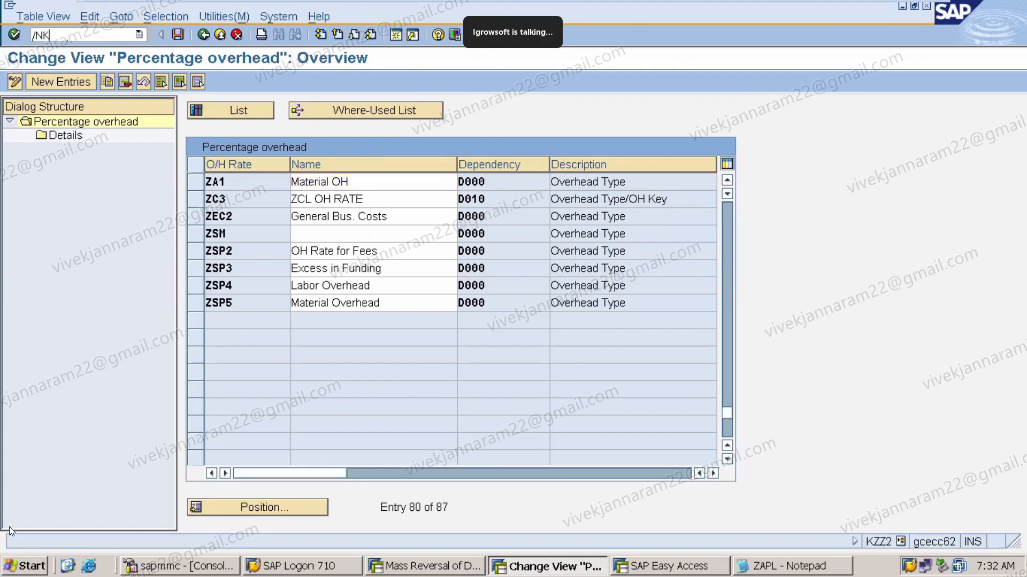
pyautogui.write('ZB2')
pyautogui.press('Return')
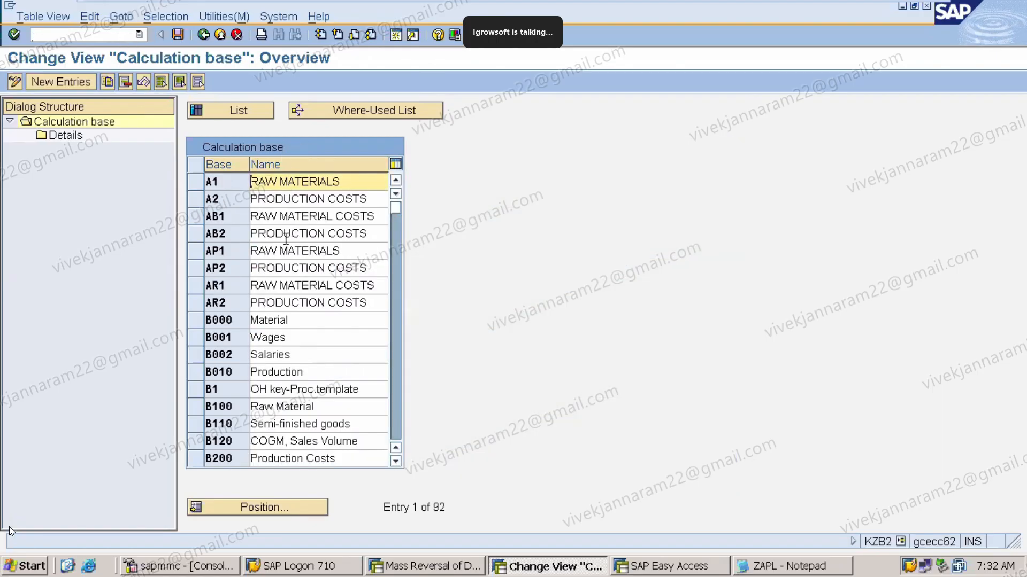
# Create new calculation bases ZAP1 named RAW MATERIAL COSTS and ZAP2 named PRODUCTION COSTS
pyautogui.click(78, 85)
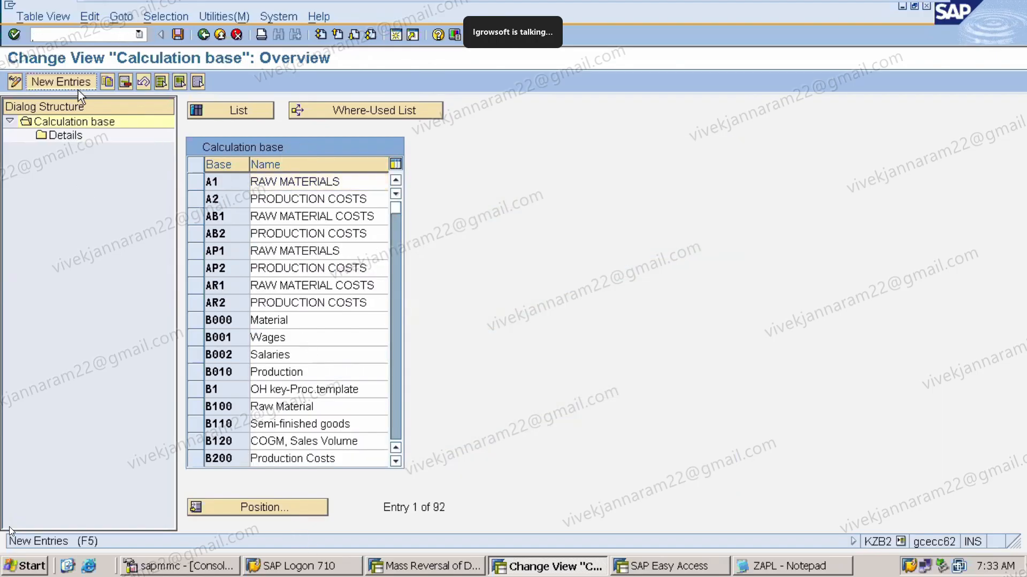
pyautogui.write('ZAP1')
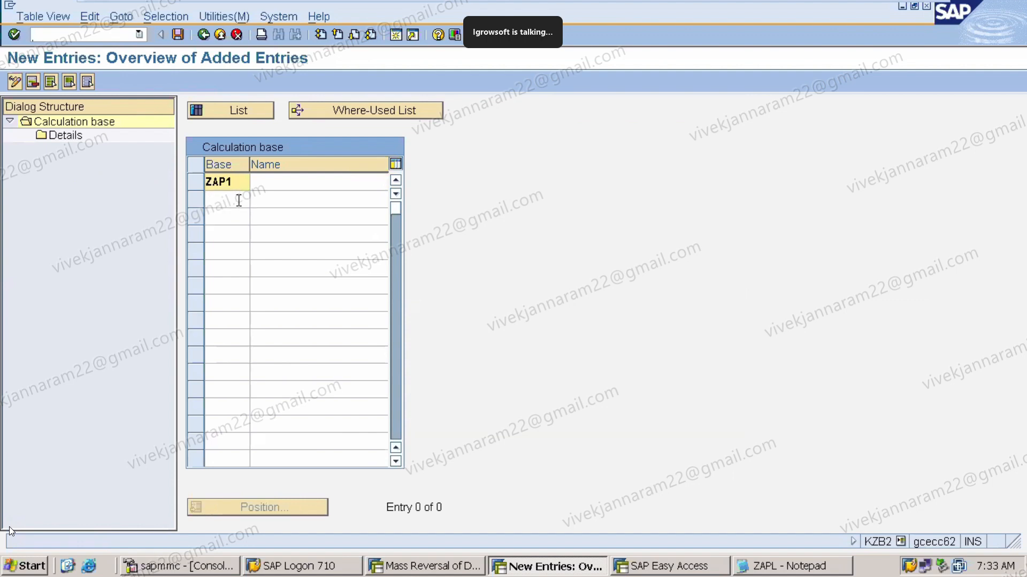
pyautogui.click(239, 200)
pyautogui.write('ZAP2')
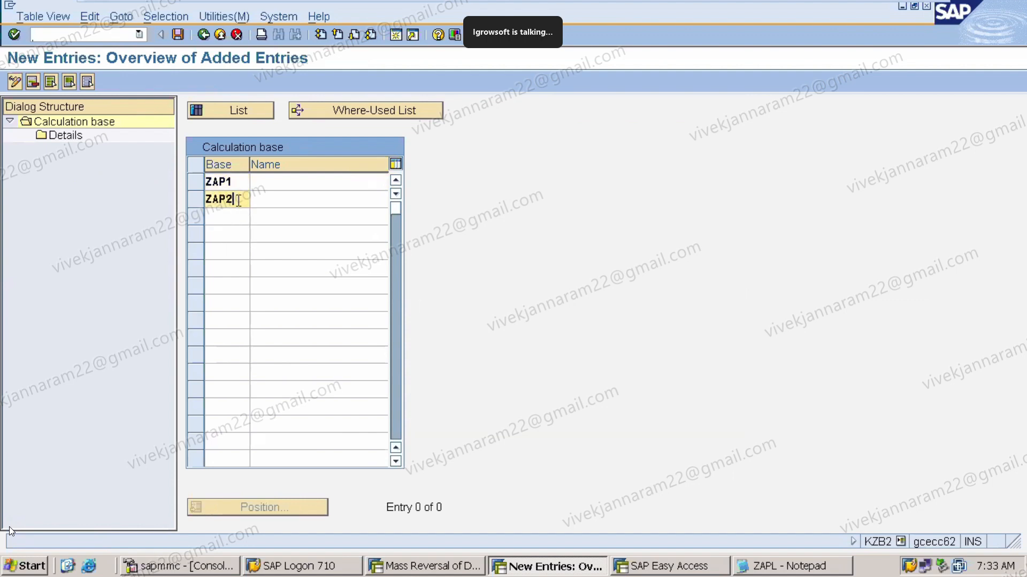
pyautogui.click(296, 184)
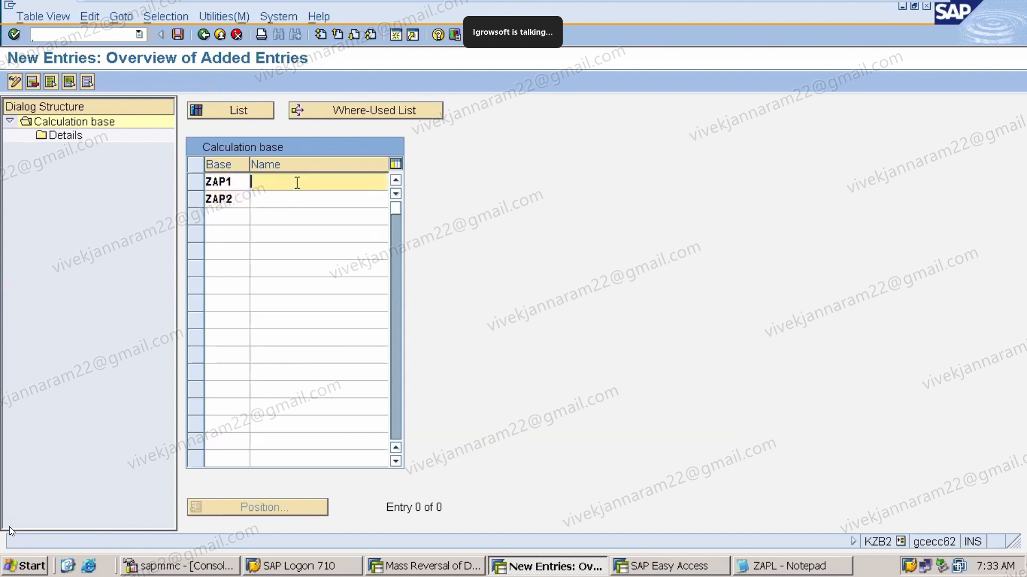
pyautogui.click(309, 202)
pyautogui.click(308, 203)
pyautogui.click(312, 226)
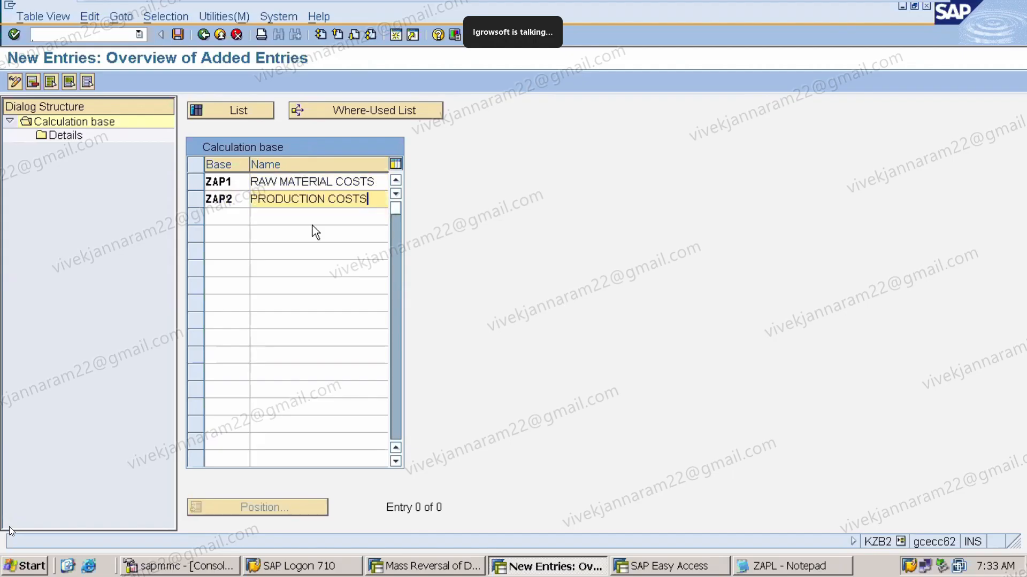
pyautogui.press('Return')
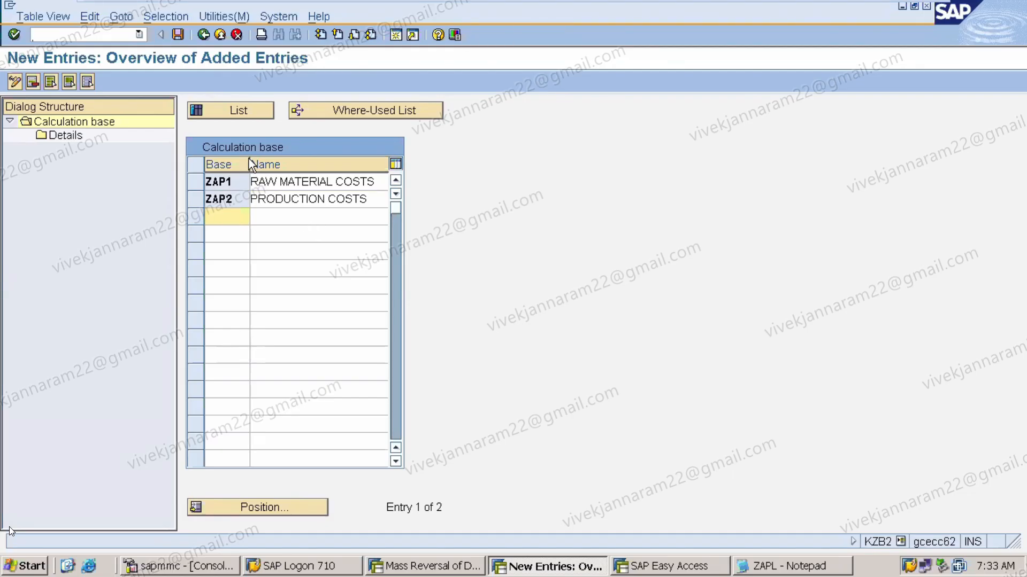
pyautogui.click(190, 179)
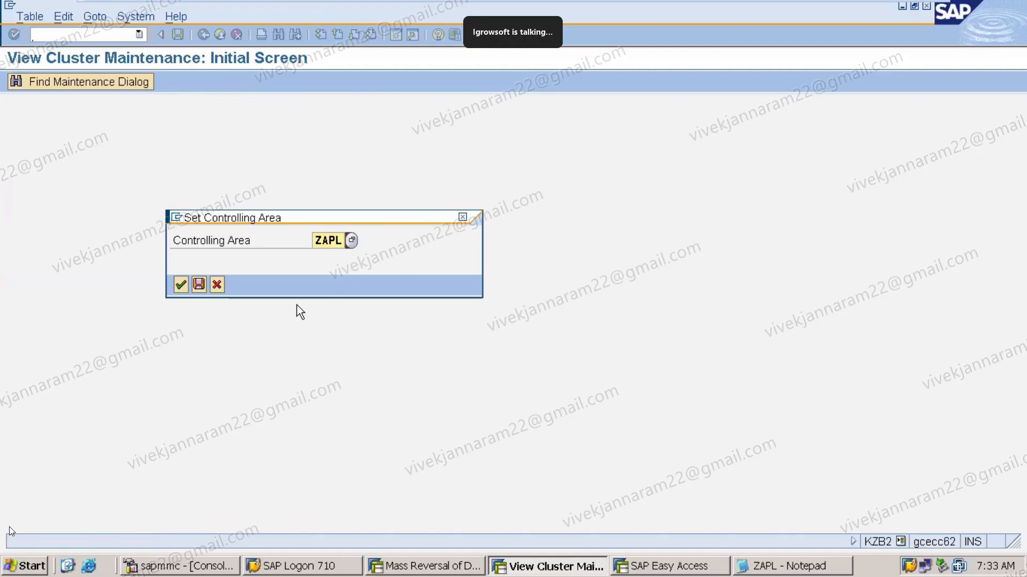
pyautogui.press('Return')
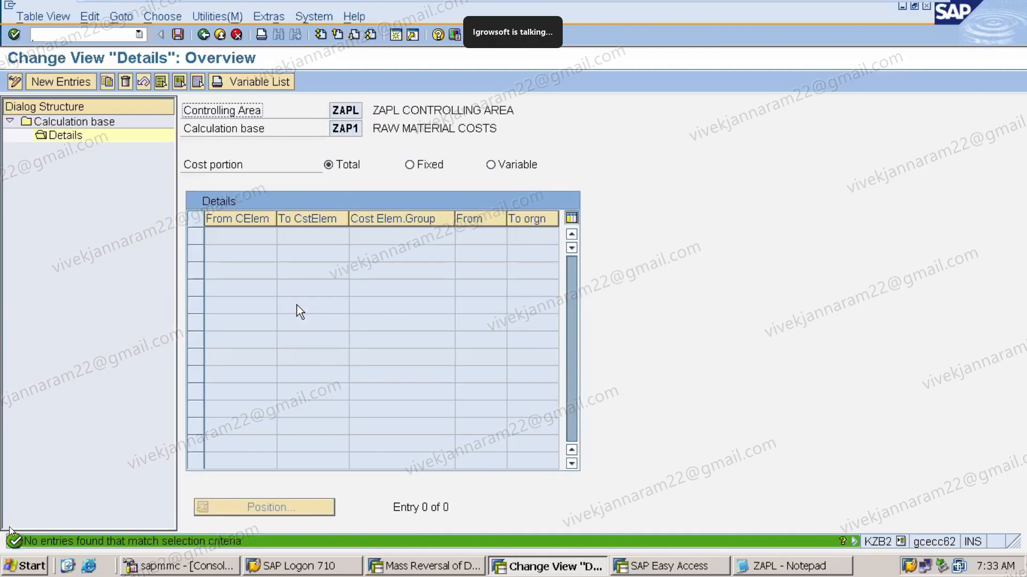
pyautogui.click(85, 77)
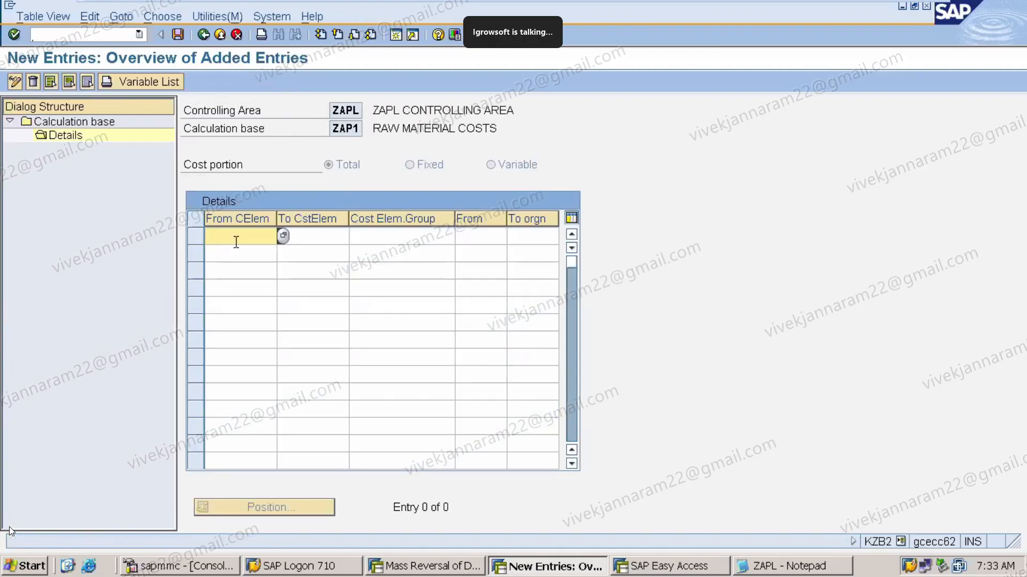
pyautogui.click(285, 236)
pyautogui.press('Return')
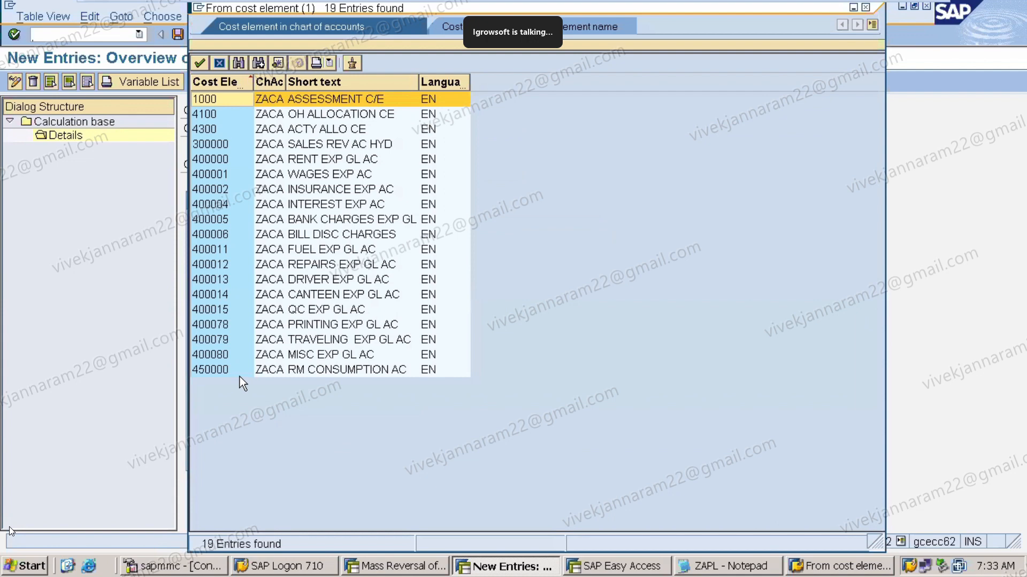
pyautogui.click(262, 371)
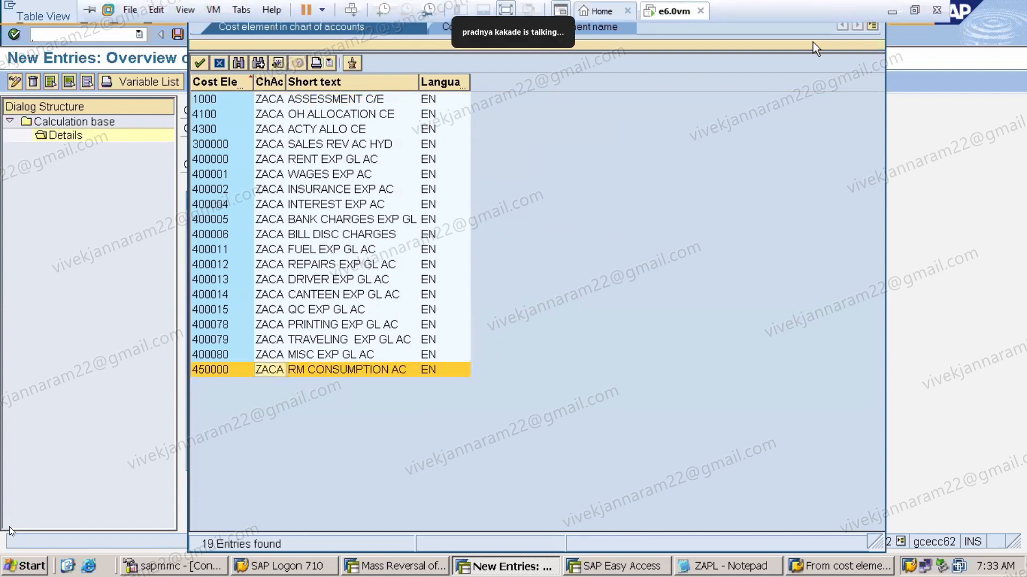
pyautogui.click(866, 8)
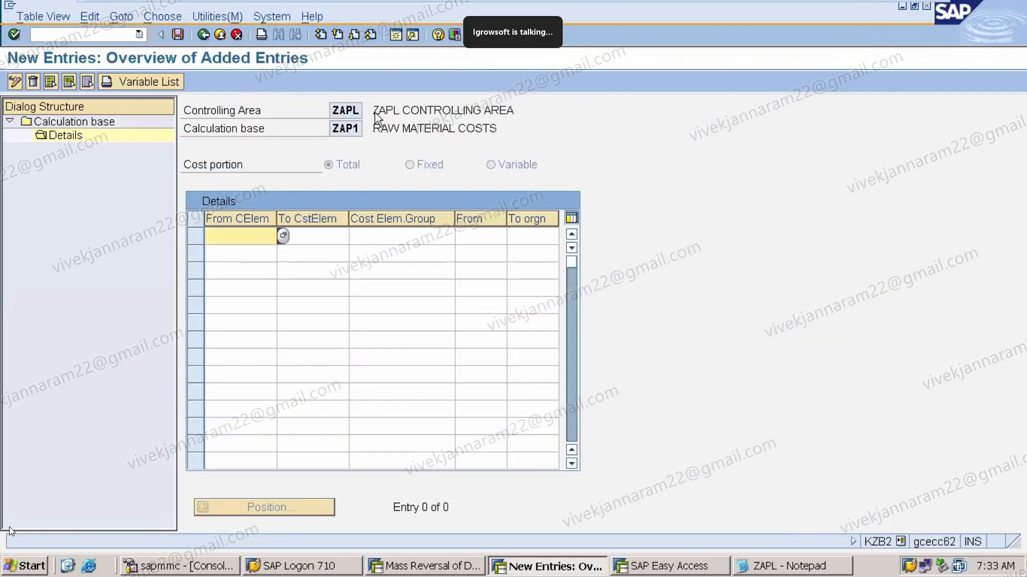
pyautogui.click(203, 35)
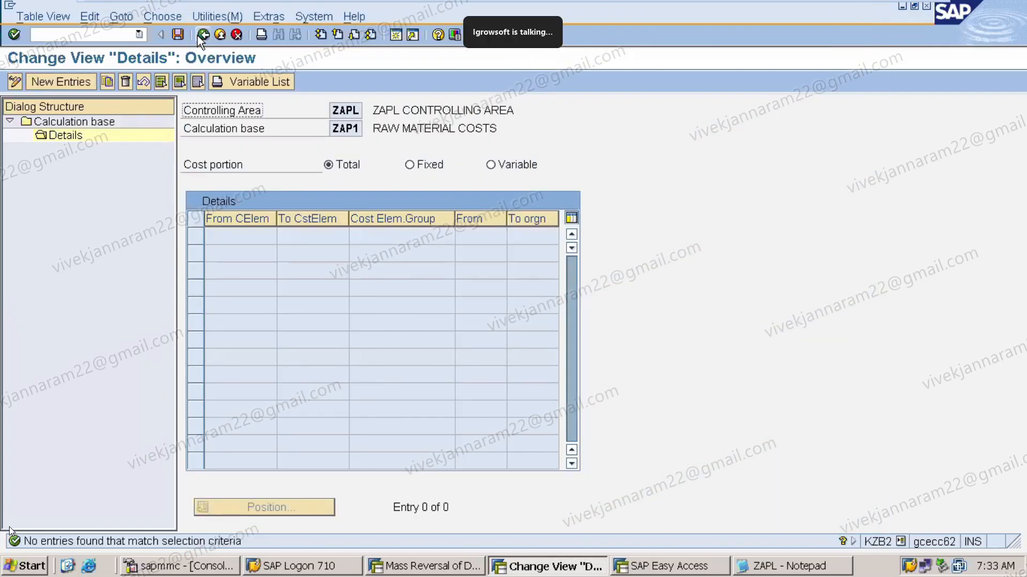
pyautogui.click(200, 36)
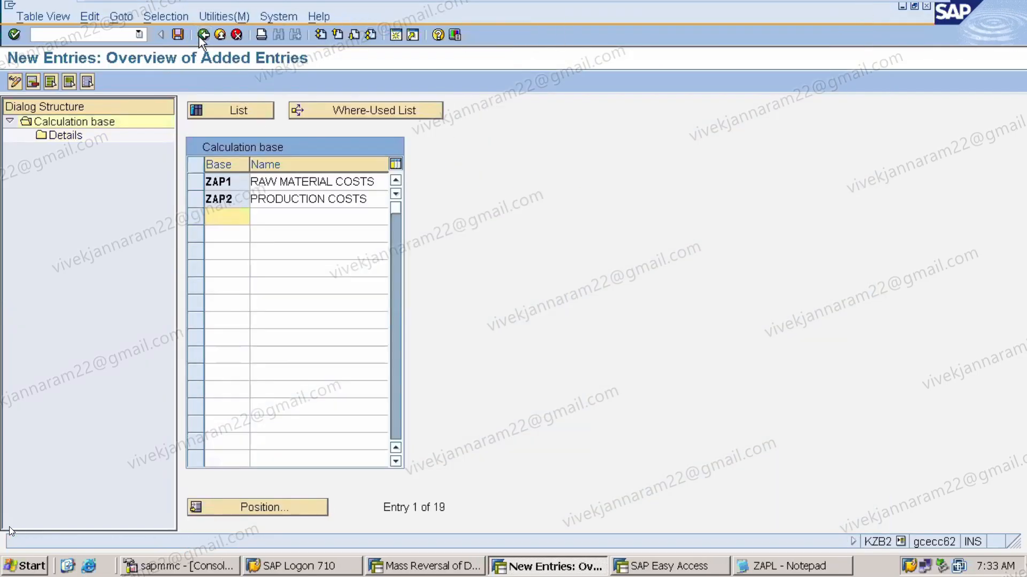
# Open the details of calculation base ZAP1 for controlling area ZAPL
pyautogui.click(192, 181)
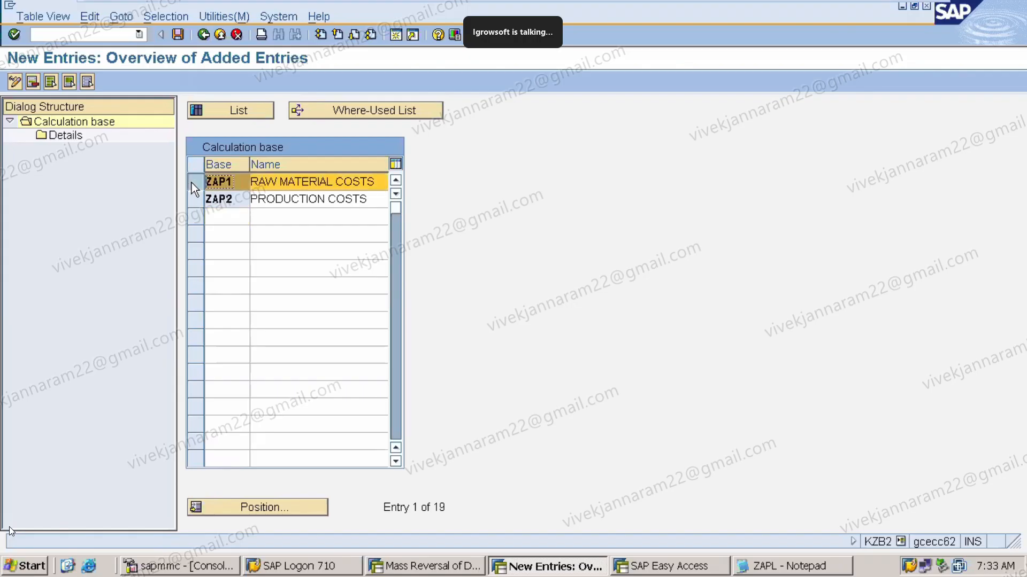
pyautogui.doubleClick(59, 137)
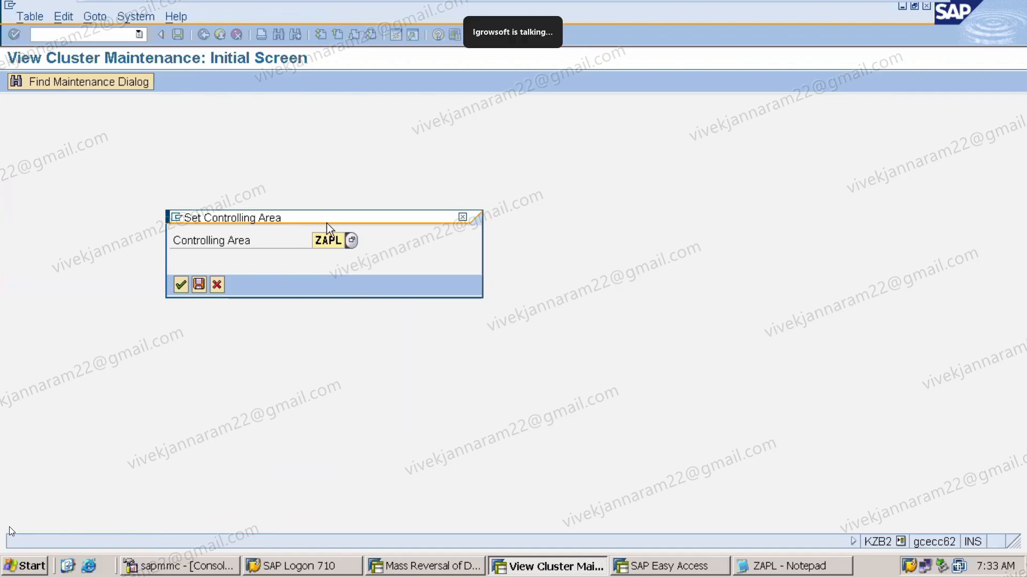
pyautogui.click(179, 286)
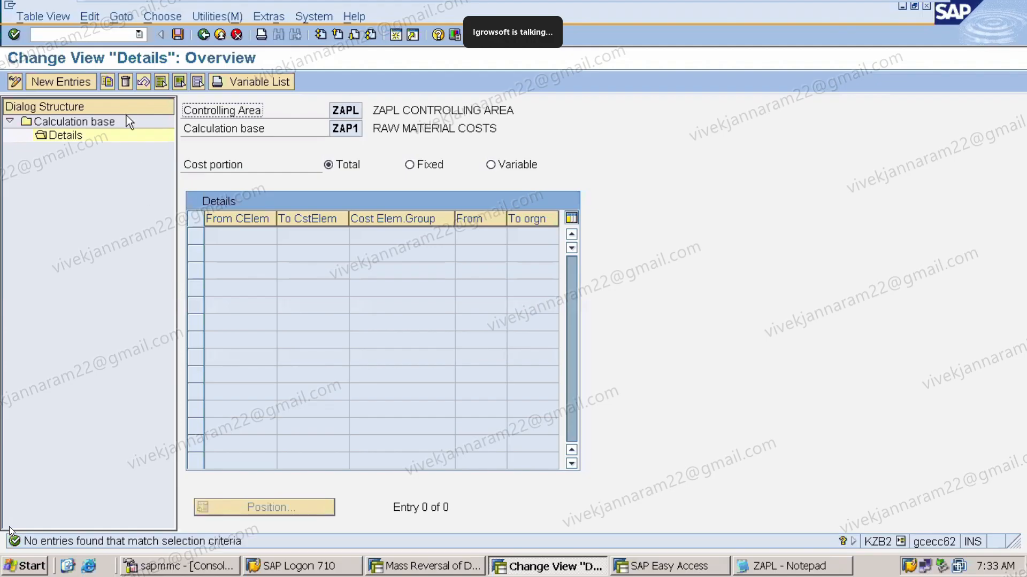
# Add a new detail entry to ZAP1 with the RM consumption account, cost element 450000, chosen from the cost element search
pyautogui.click(76, 85)
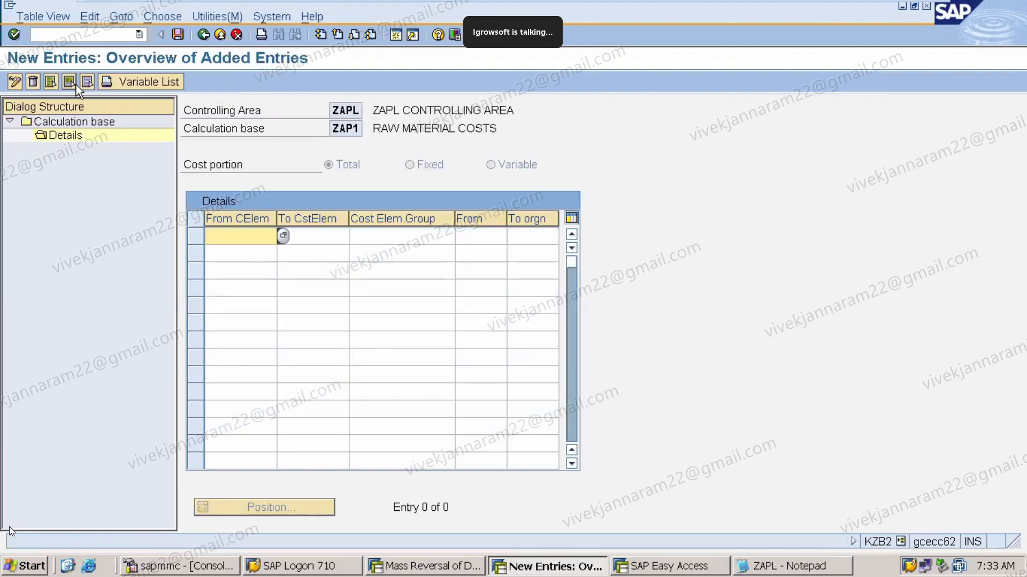
pyautogui.click(230, 236)
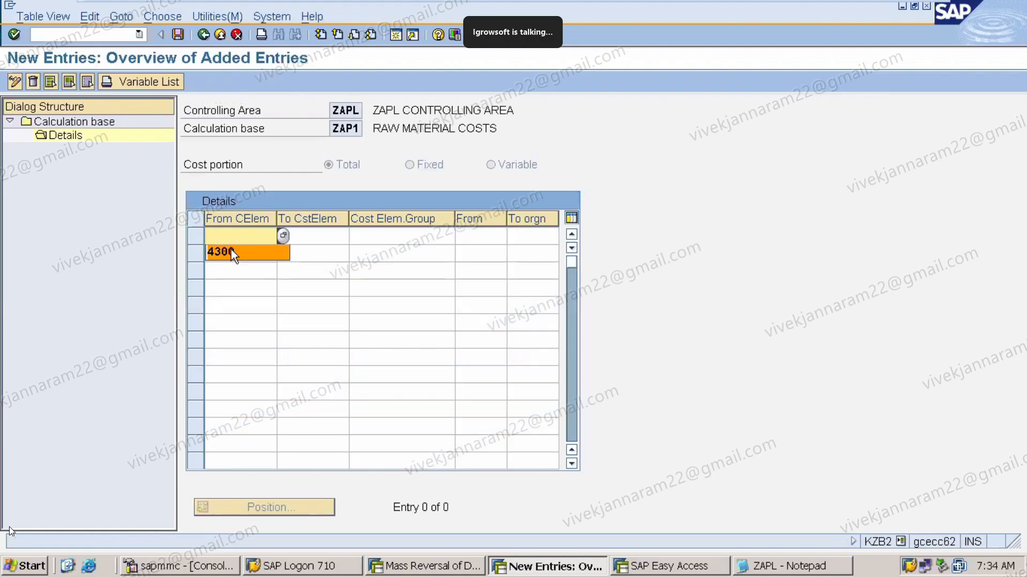
pyautogui.press('BackSpace')
pyautogui.click(231, 240)
pyautogui.write('4')
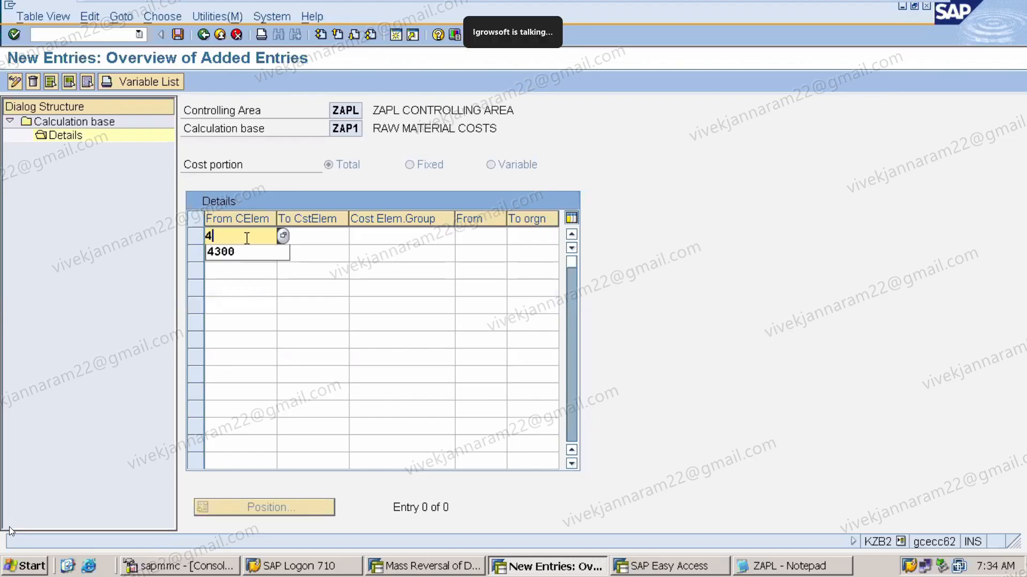
pyautogui.press('BackSpace')
pyautogui.press('F4')
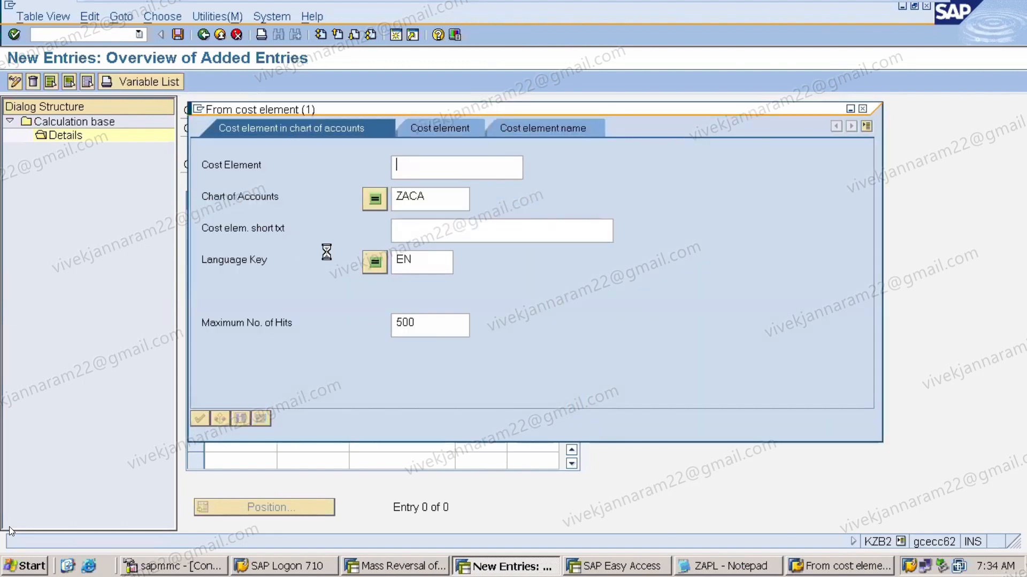
pyautogui.press('Return')
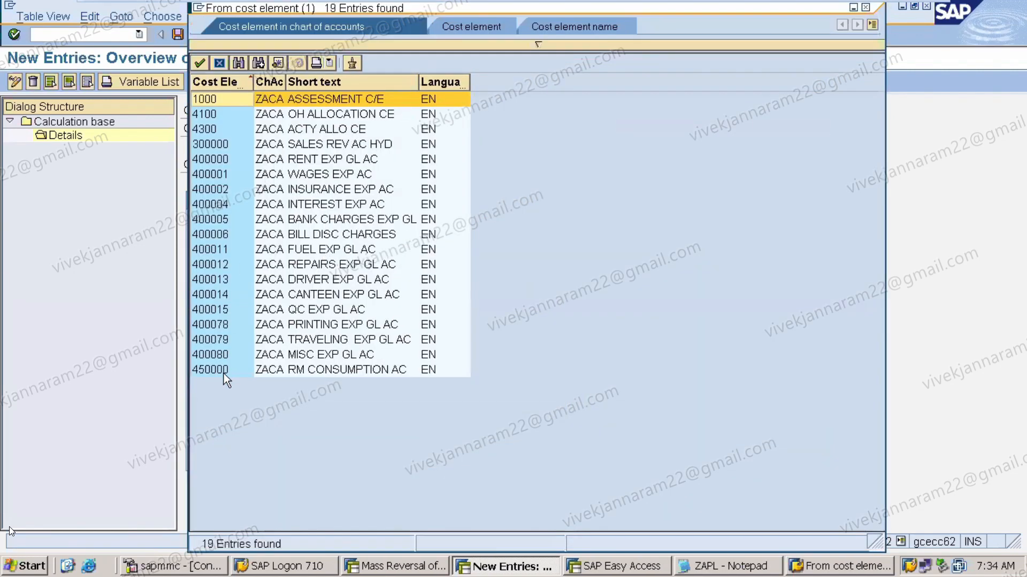
pyautogui.doubleClick(224, 370)
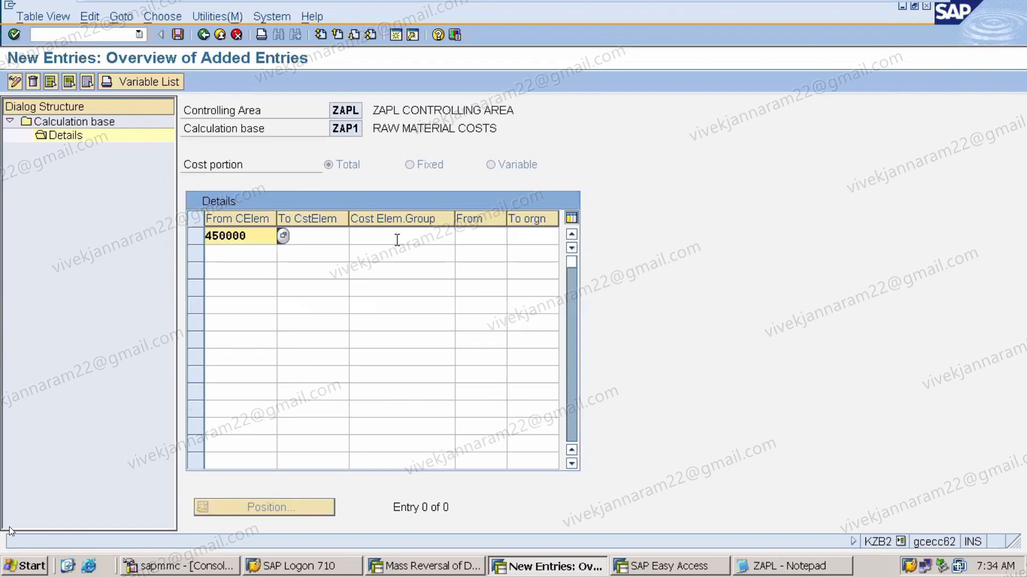
pyautogui.press('Return')
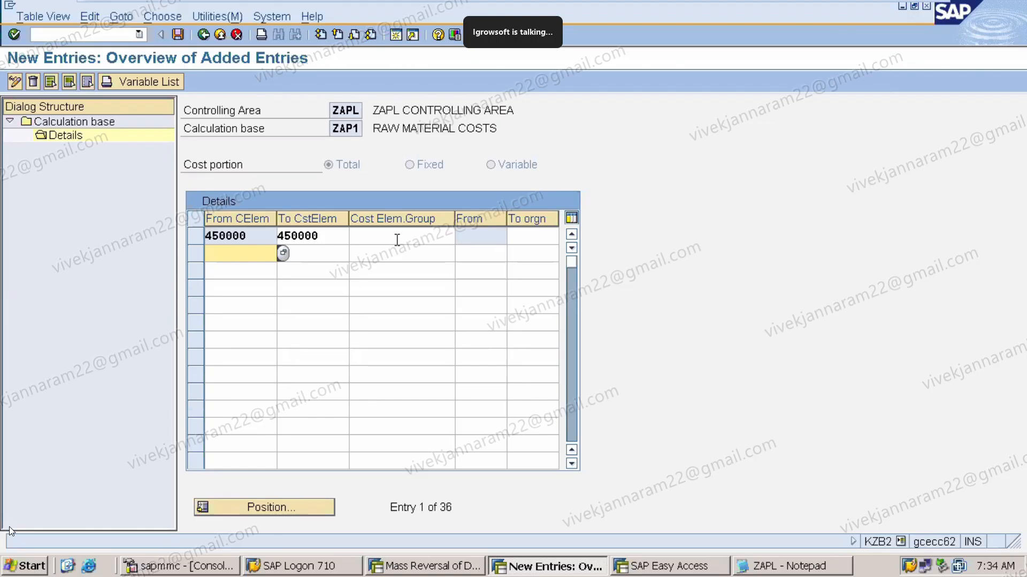
# Save the ZAP1 details under customizing request ECCK900302 and return to the list of added calculation bases
pyautogui.moveTo(203, 16)
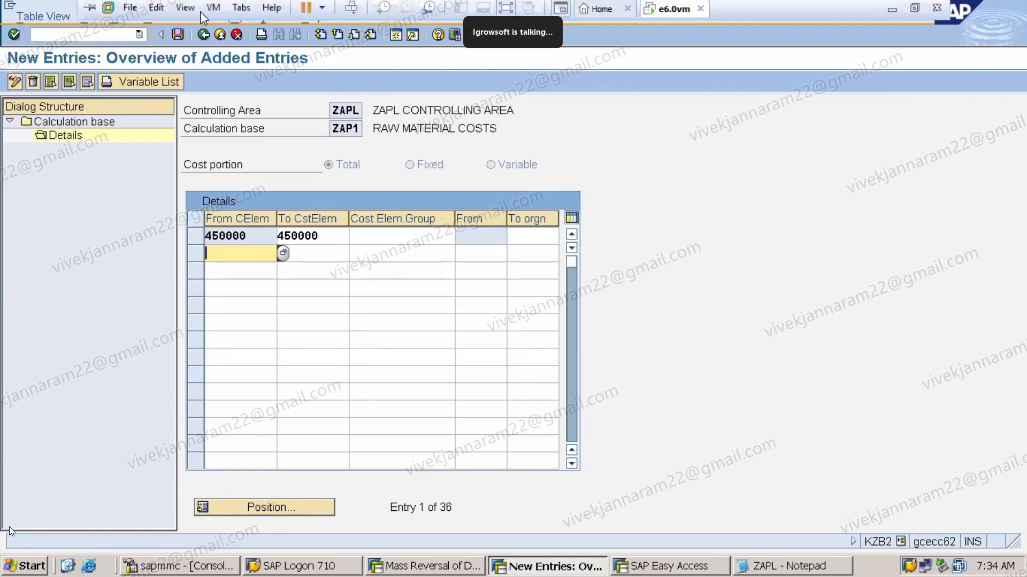
pyautogui.click(180, 37)
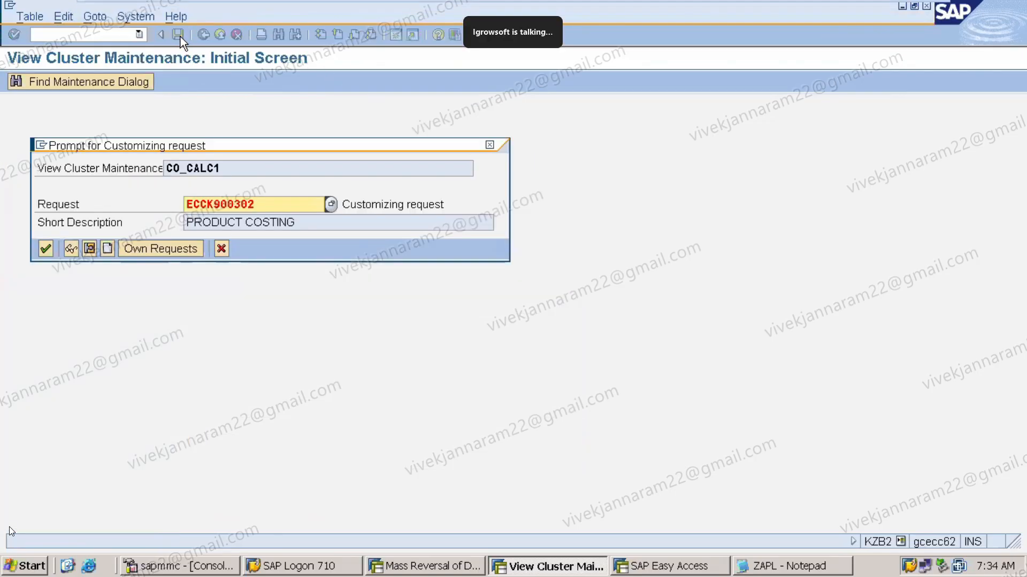
pyautogui.click(40, 252)
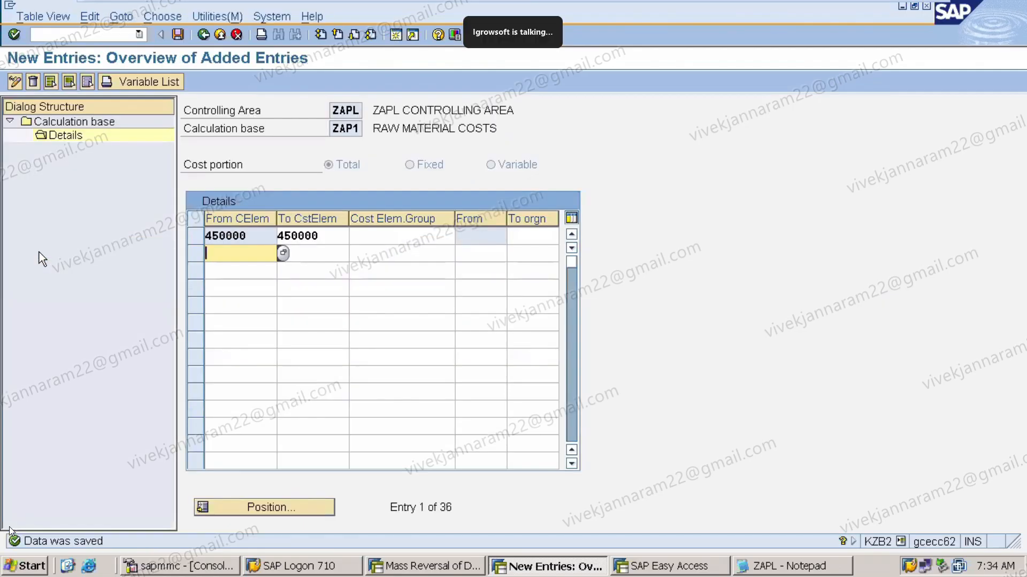
pyautogui.click(201, 39)
pyautogui.click(200, 39)
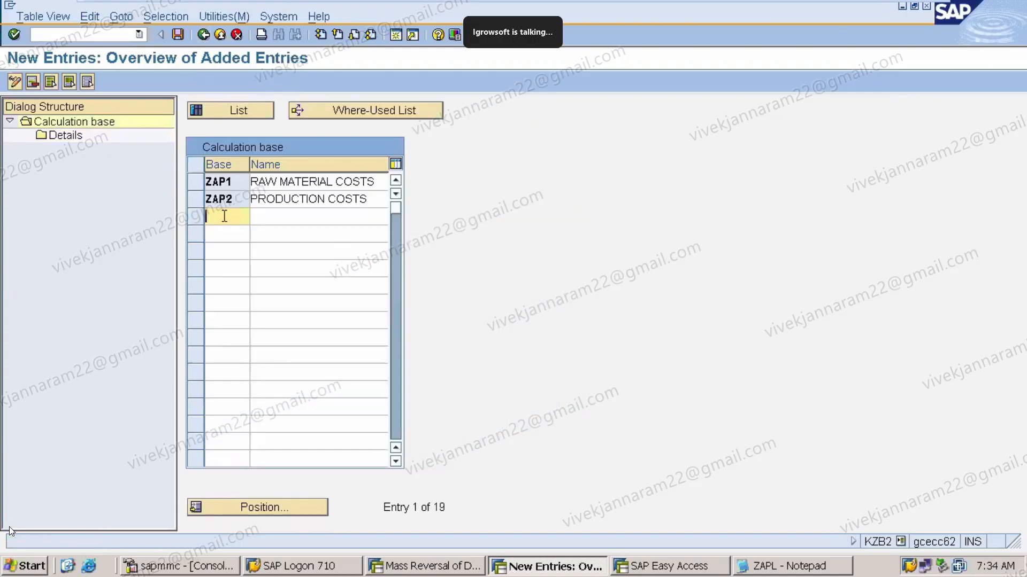
# Open the details of calculation base ZAP2 for controlling area ZAPL
pyautogui.click(195, 202)
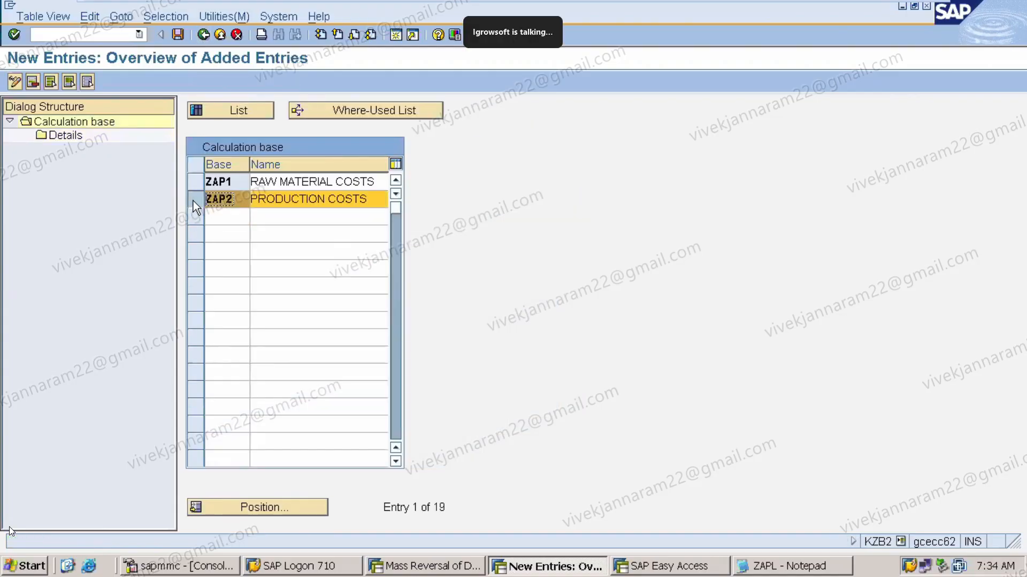
pyautogui.click(68, 133)
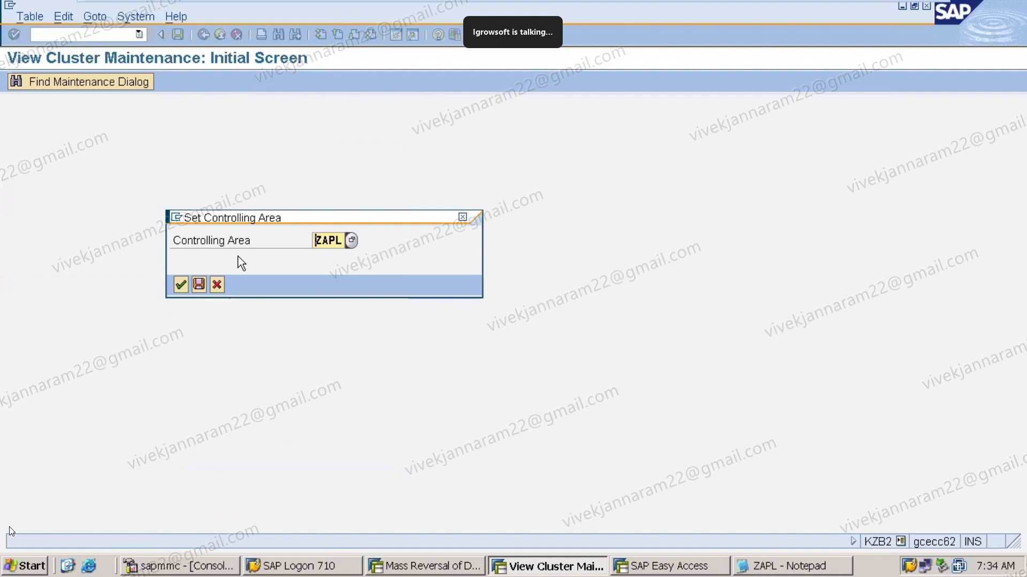
pyautogui.press('Return')
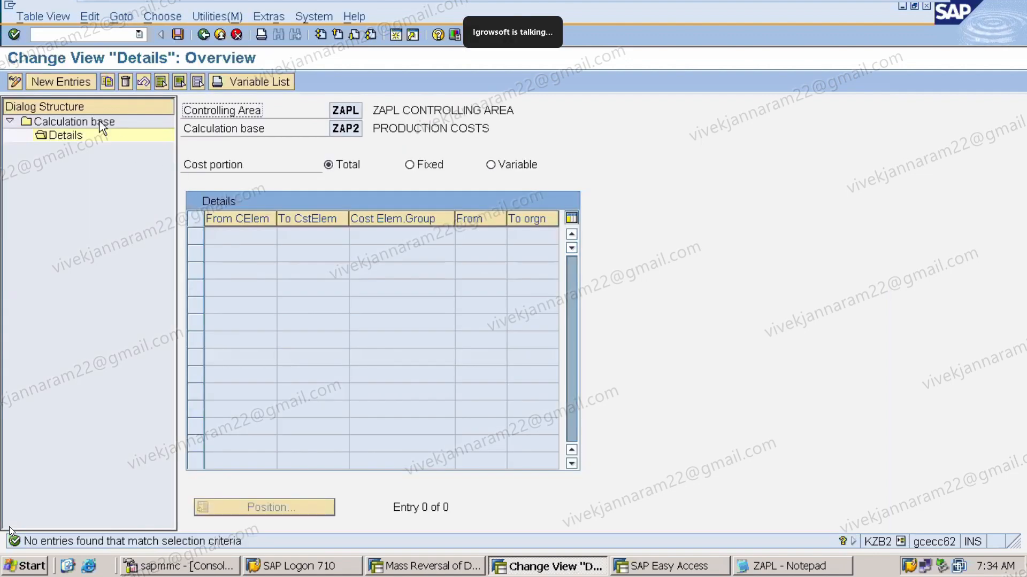
# Add a new detail entry to ZAP2 with cost element 4300 and save it
pyautogui.click(72, 83)
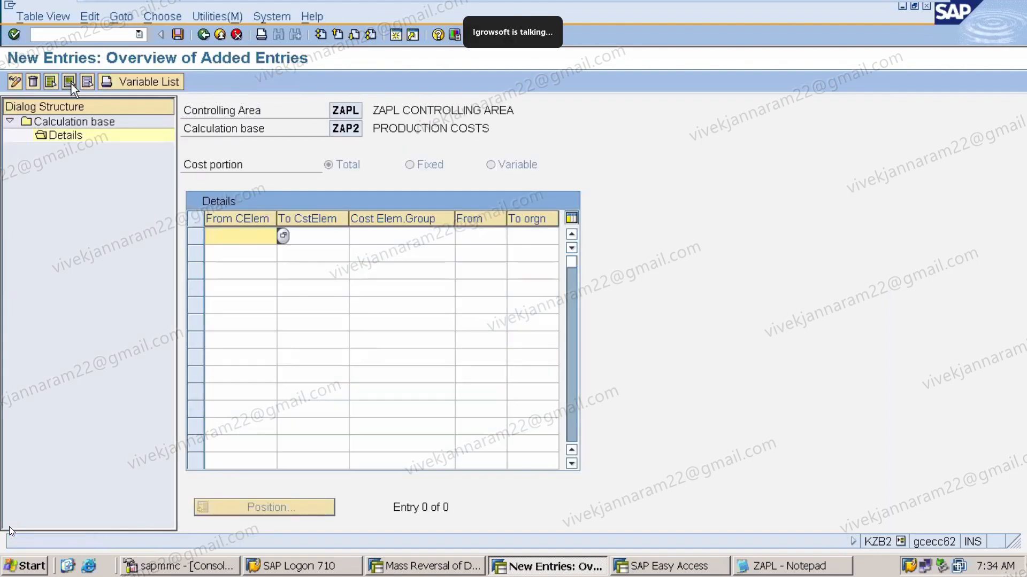
pyautogui.click(227, 249)
pyautogui.click(234, 235)
pyautogui.write('4')
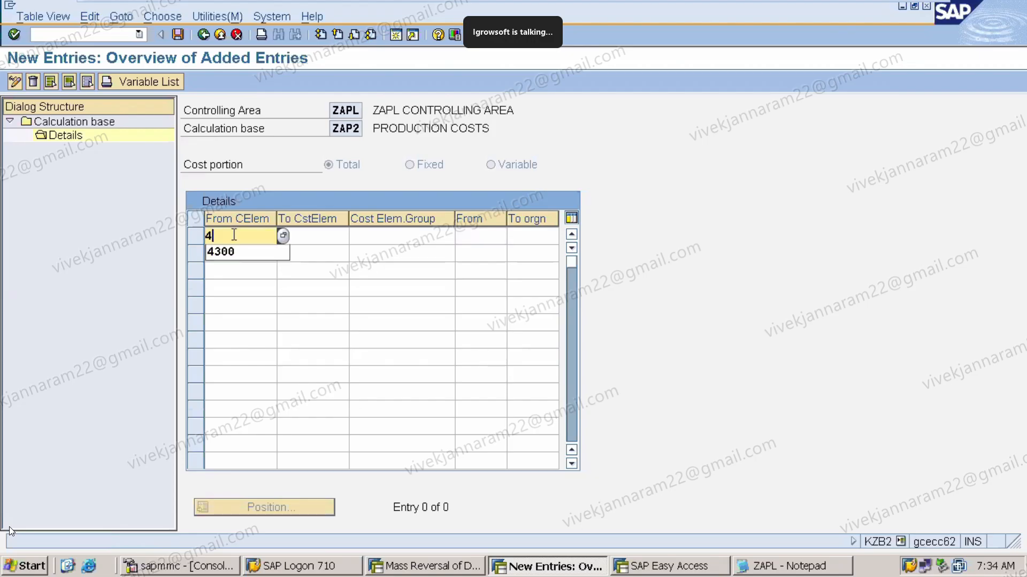
pyautogui.write('300')
pyautogui.press('Return')
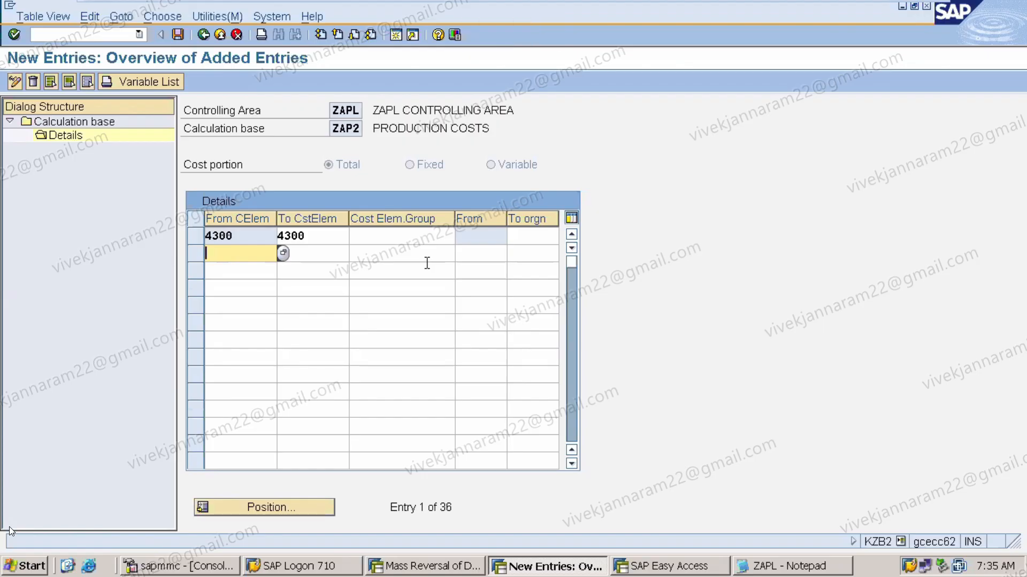
pyautogui.click(177, 34)
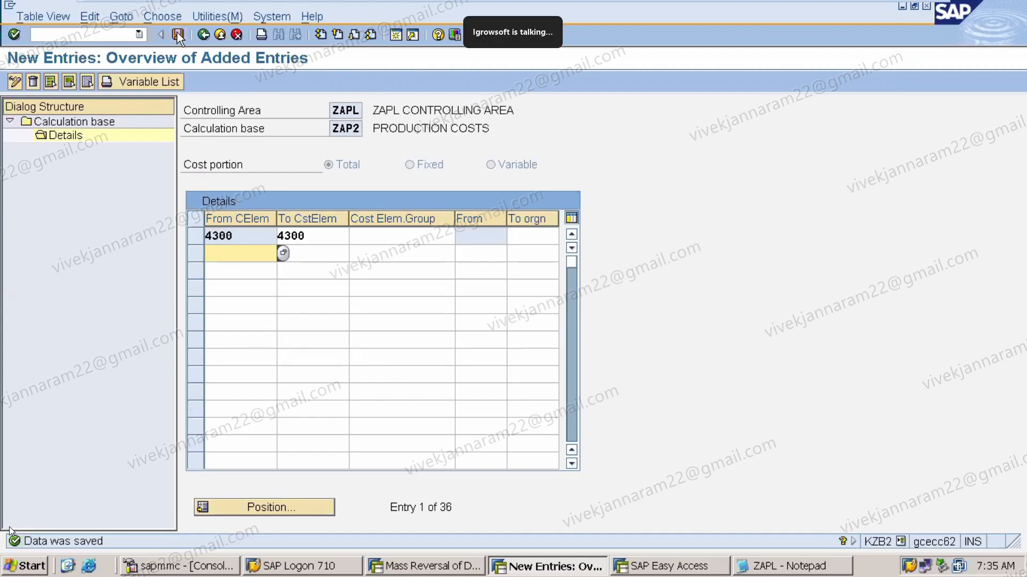
# Leave the ZAP2 details and open the percentage overhead maintenance with transaction /NKZZ2
pyautogui.click(209, 34)
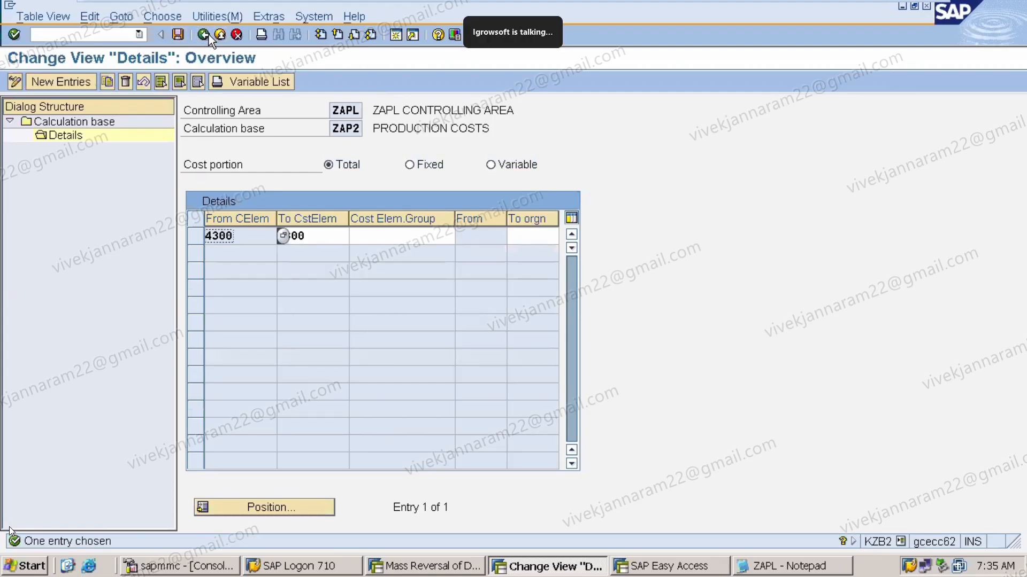
pyautogui.click(209, 35)
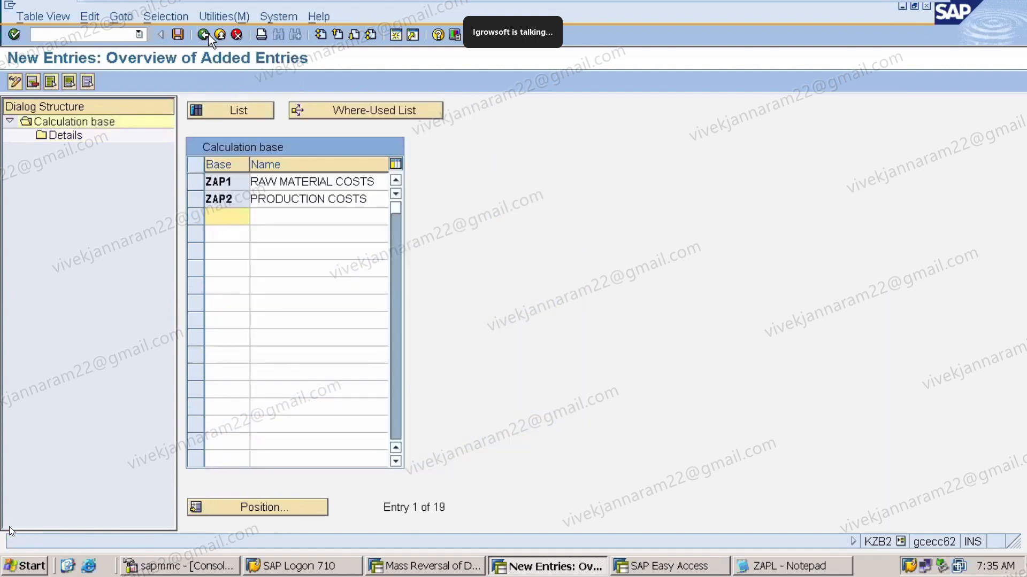
pyautogui.click(109, 36)
pyautogui.write('/NK')
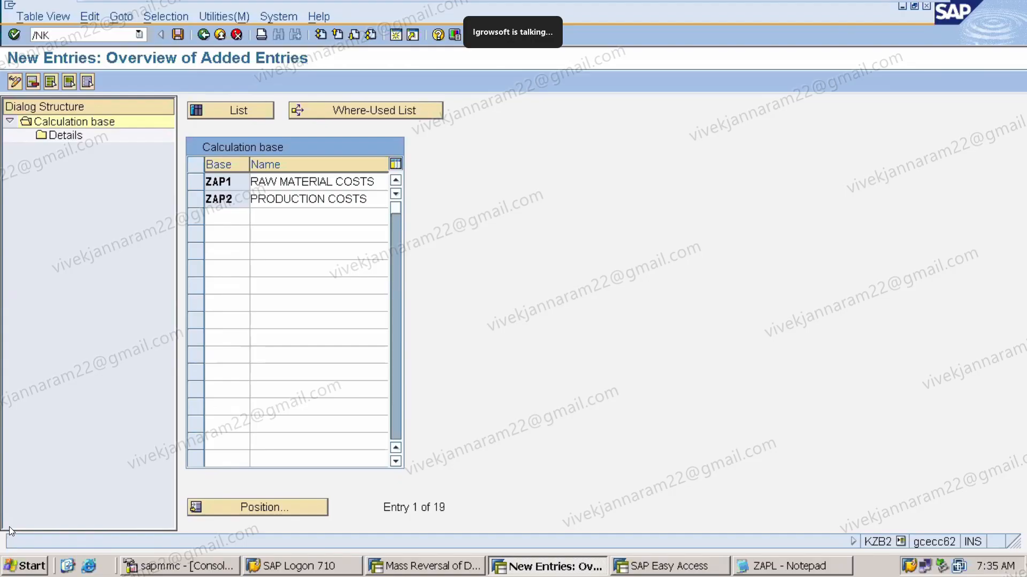
pyautogui.write('ZZ2')
pyautogui.press('Return')
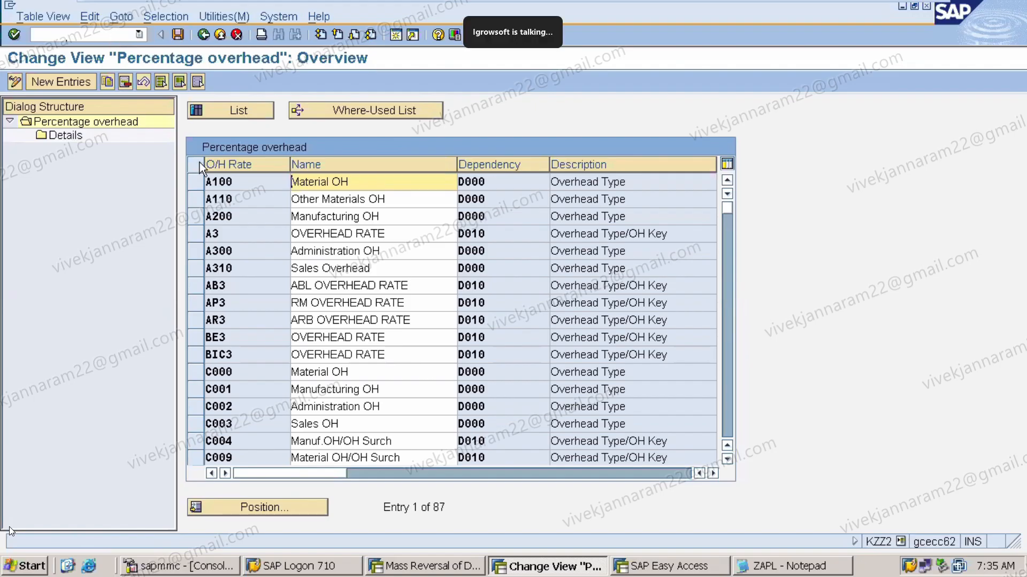
pyautogui.click(63, 83)
pyautogui.write('ZAP')
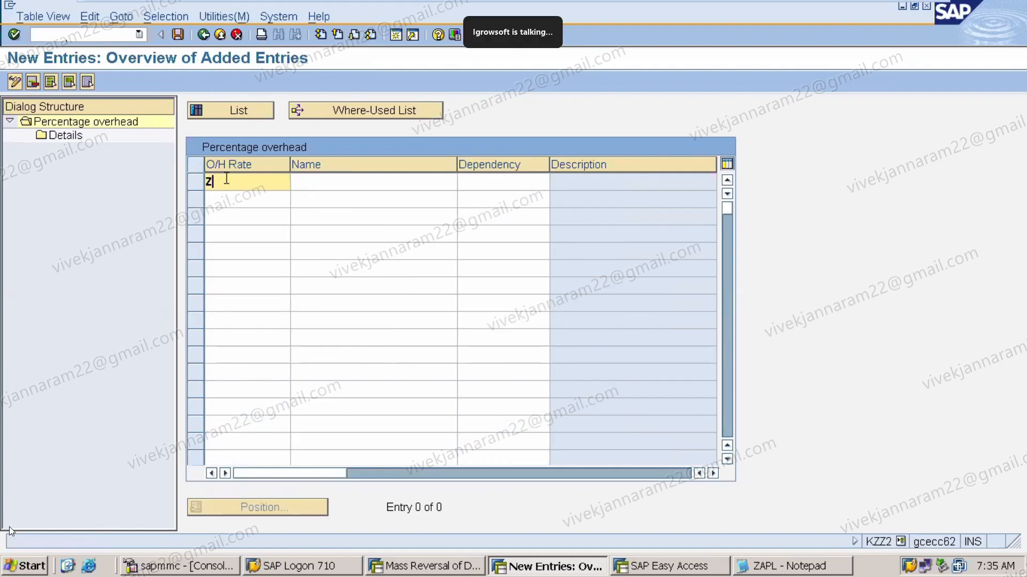
pyautogui.write('3')
pyautogui.click(310, 182)
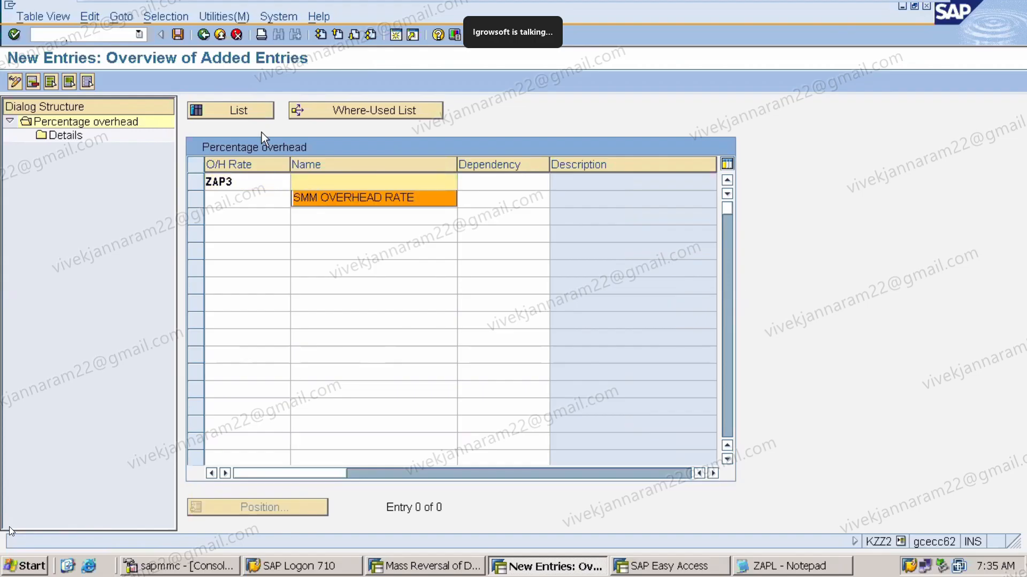
pyautogui.click(140, 34)
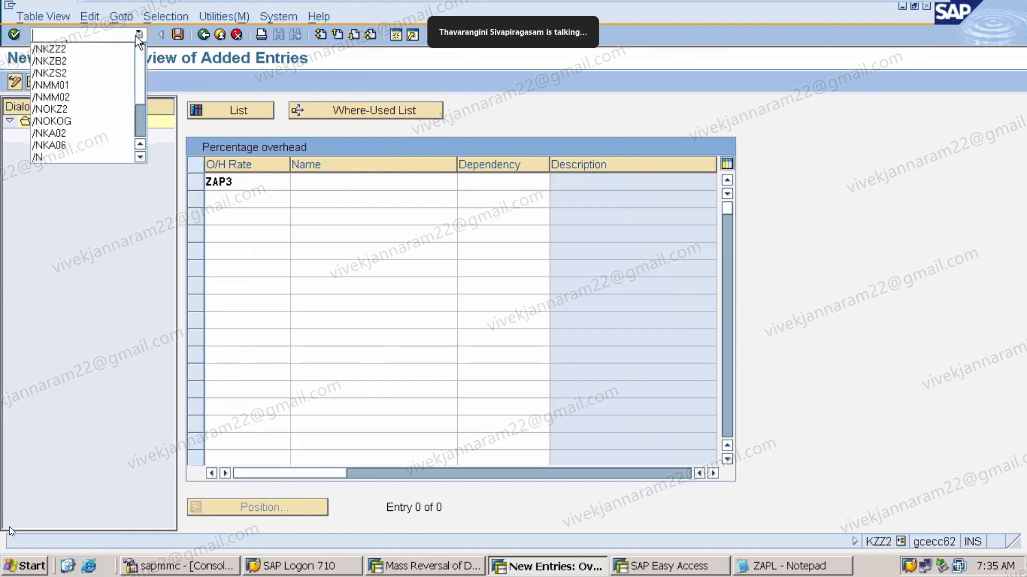
pyautogui.click(117, 45)
pyautogui.press('Return')
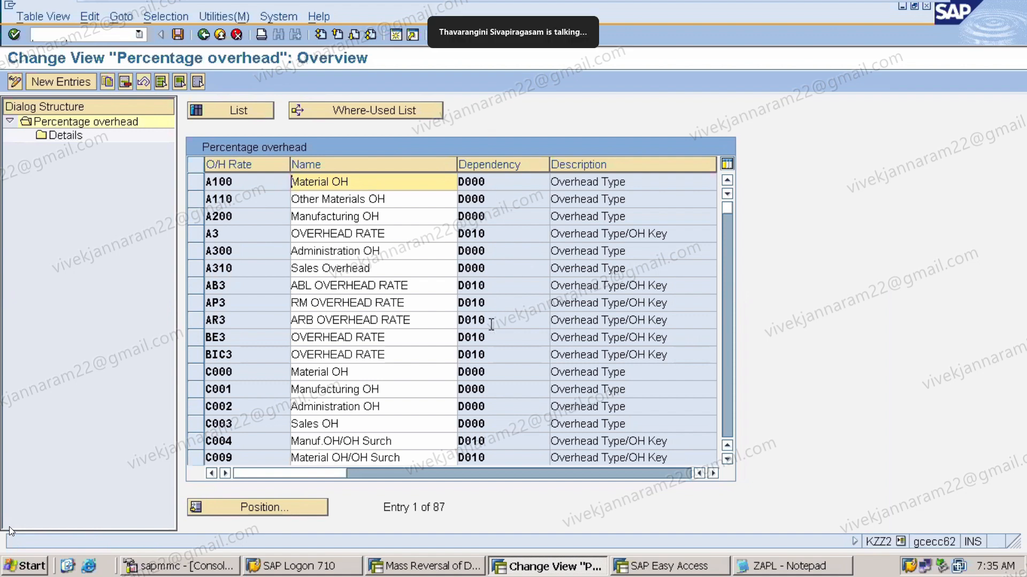
# Add a new percentage overhead entry with rate ZAP3 and the name ZAPL OVERHEAD RATE
pyautogui.click(75, 80)
pyautogui.write('ZAP')
pyautogui.click(250, 197)
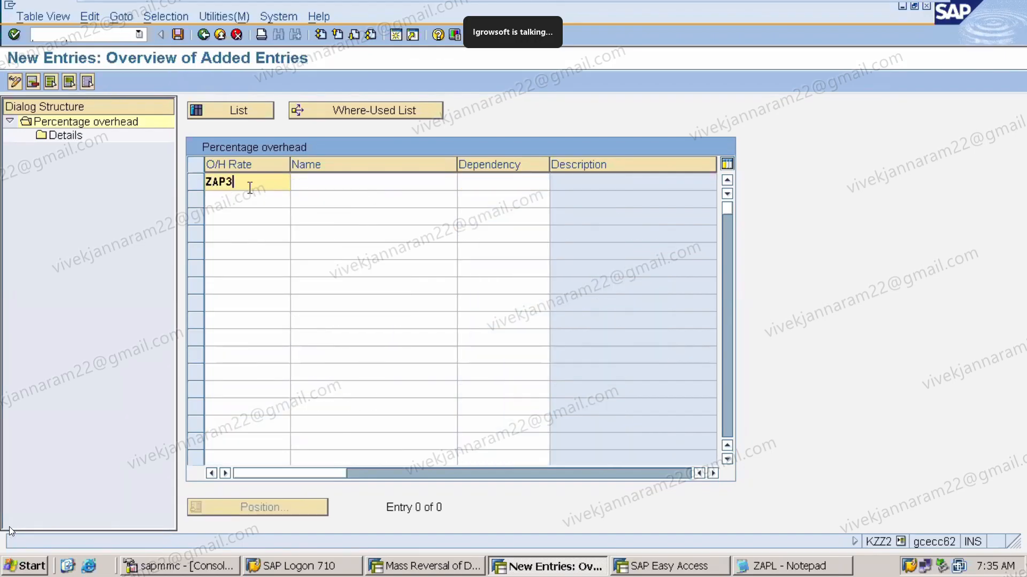
pyautogui.click(339, 189)
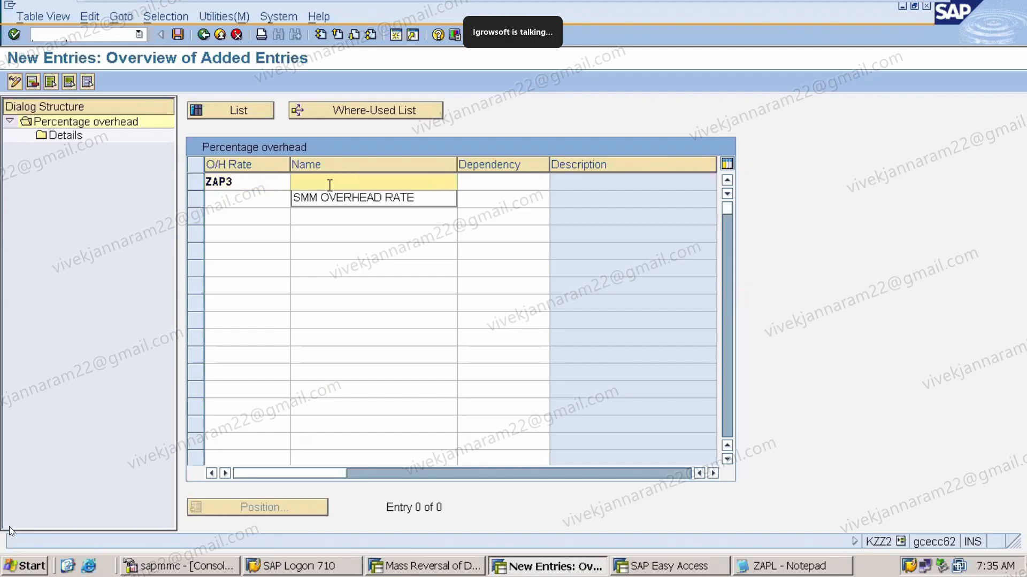
pyautogui.click(334, 197)
pyautogui.click(321, 182)
pyautogui.press('BackSpace')
pyautogui.press('BackSpace')
pyautogui.press('BackSpace')
pyautogui.press('BackSpace')
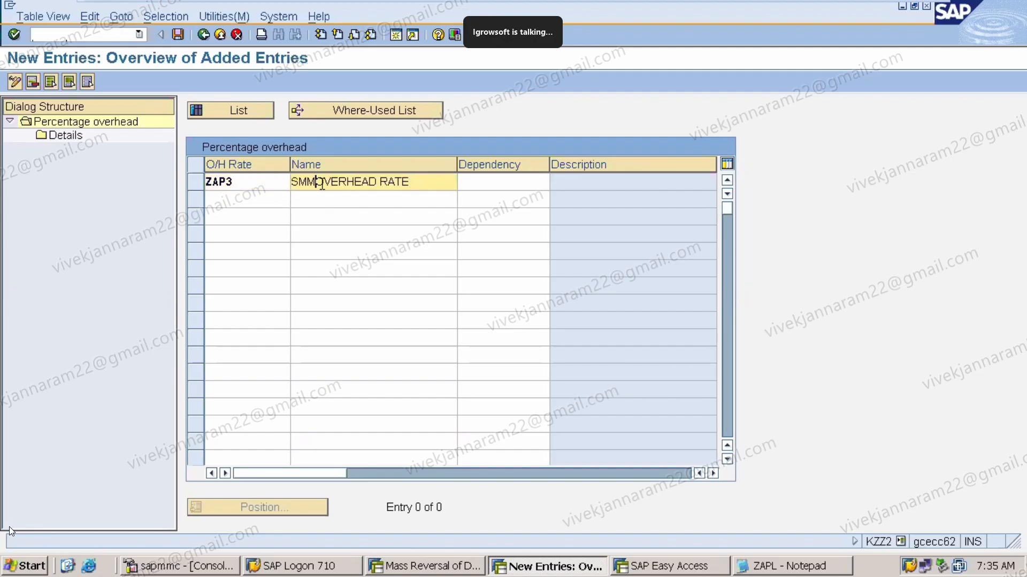
pyautogui.write('ZAPL')
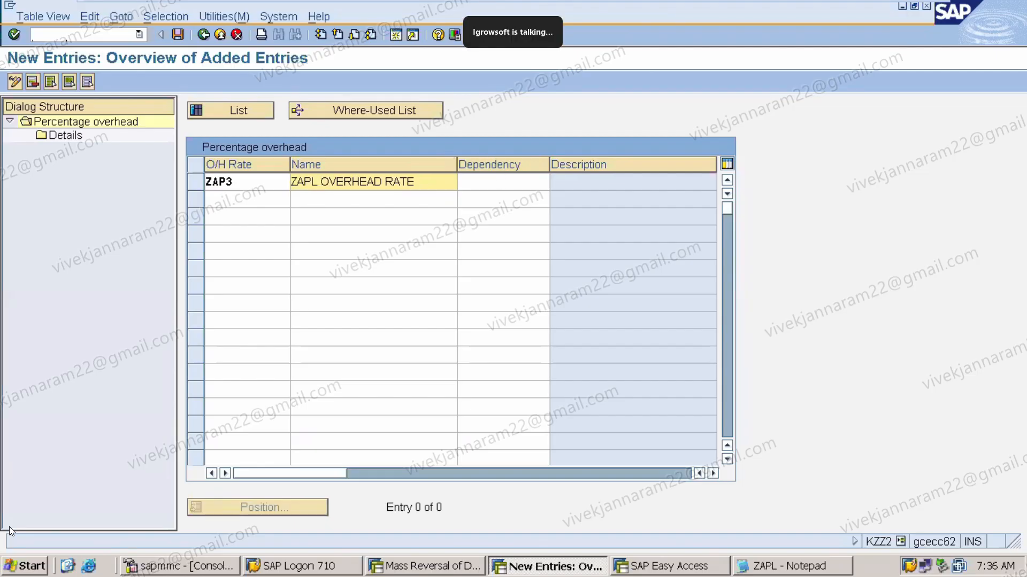
# Assign dependency D010, Overhead Type/OH Key, to overhead rate ZAP3 from the access sequence choices
pyautogui.click(499, 176)
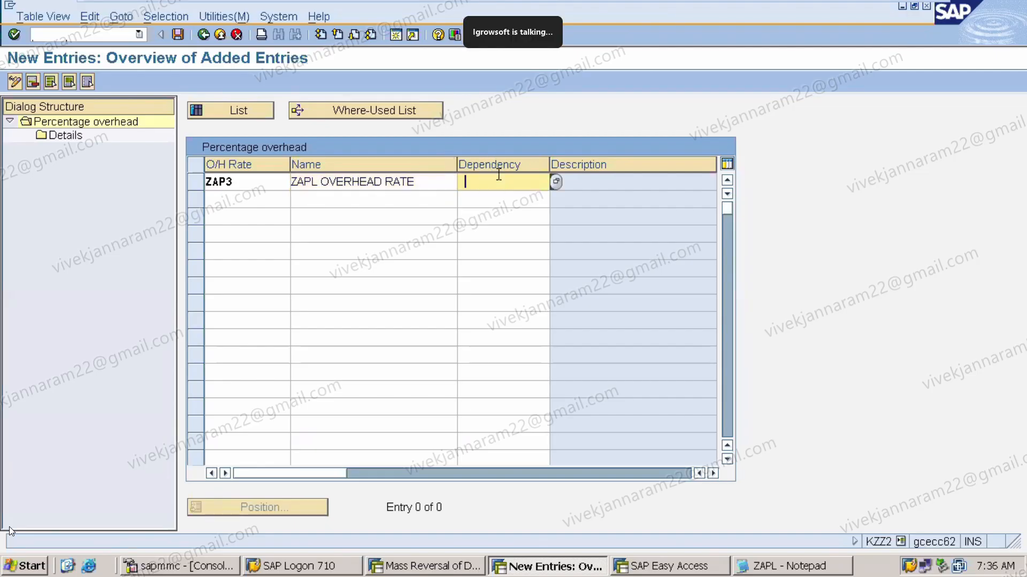
pyautogui.click(555, 182)
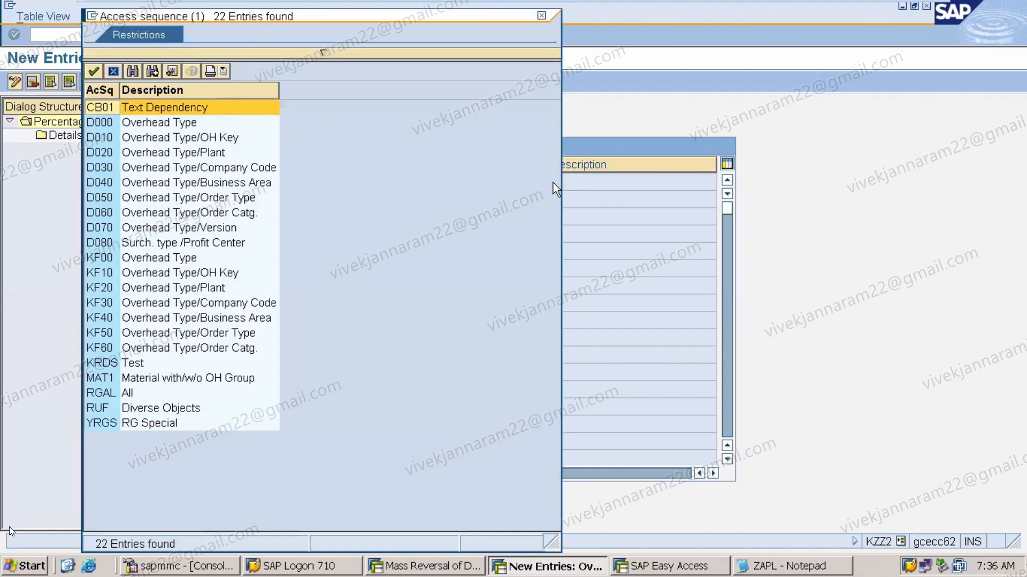
pyautogui.click(234, 142)
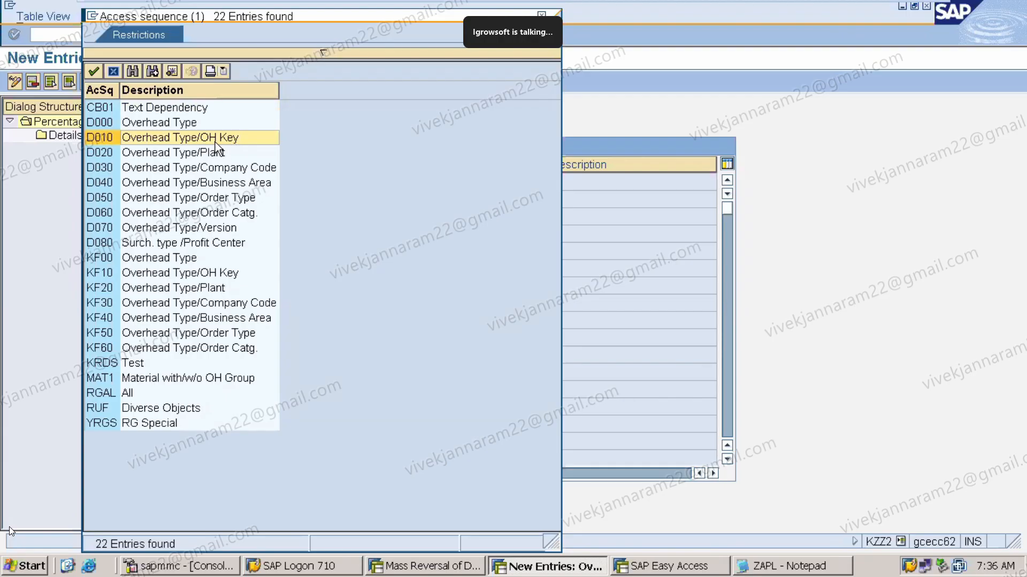
pyautogui.doubleClick(215, 143)
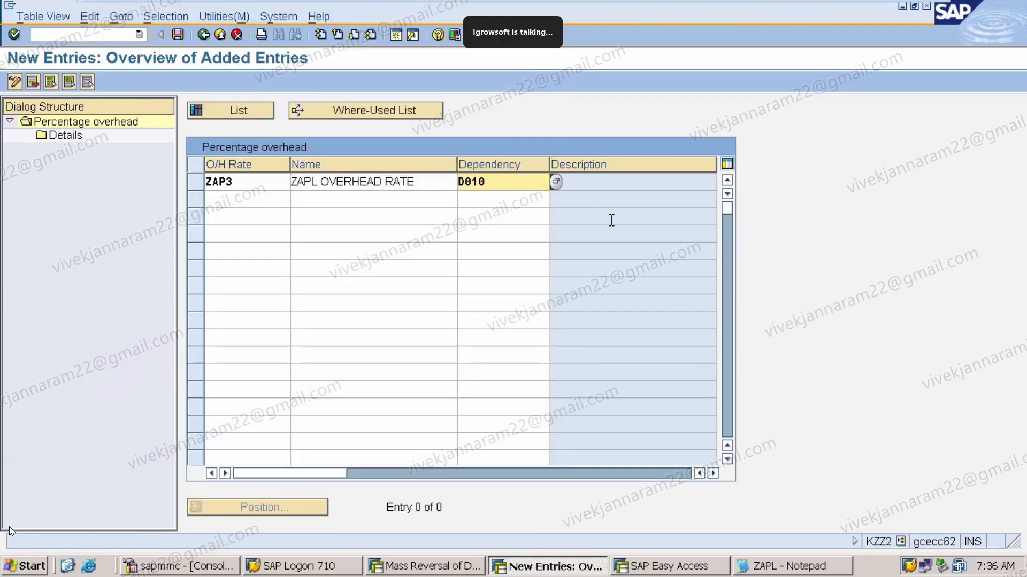
pyautogui.press('Return')
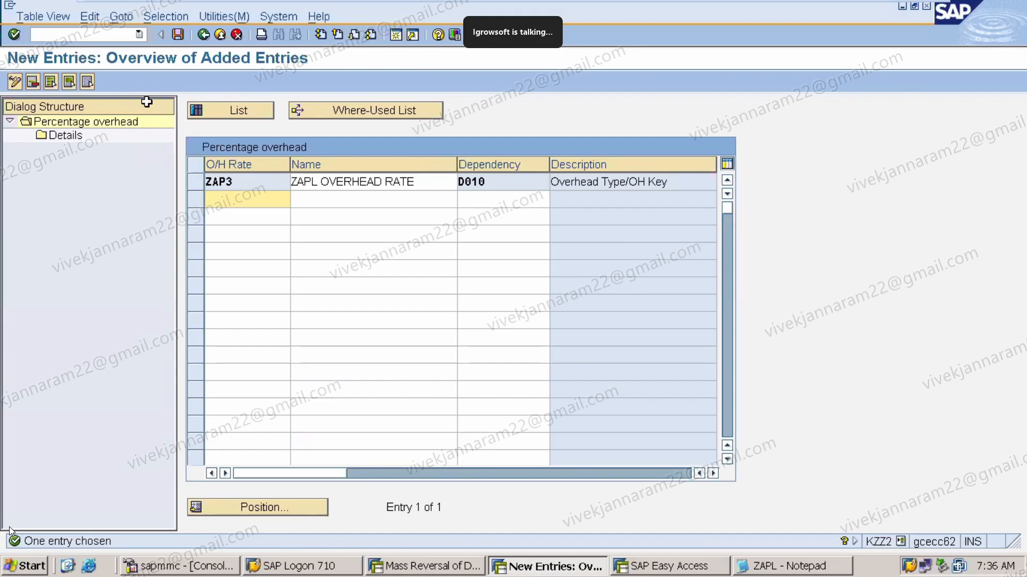
# Select overhead rate ZAP3 and open its details, acknowledging the change request information
pyautogui.click(195, 181)
pyautogui.doubleClick(68, 138)
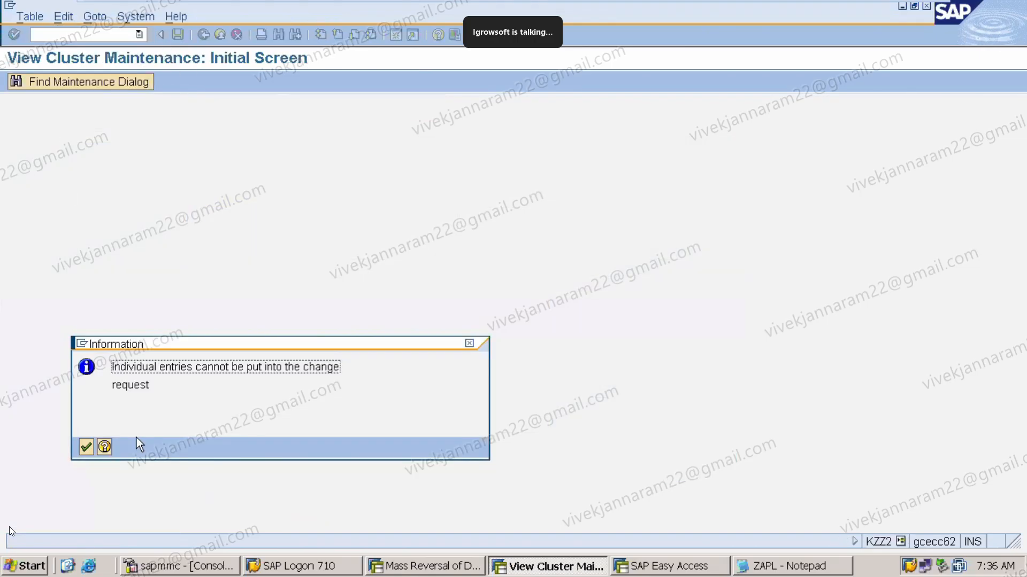
pyautogui.press('Return')
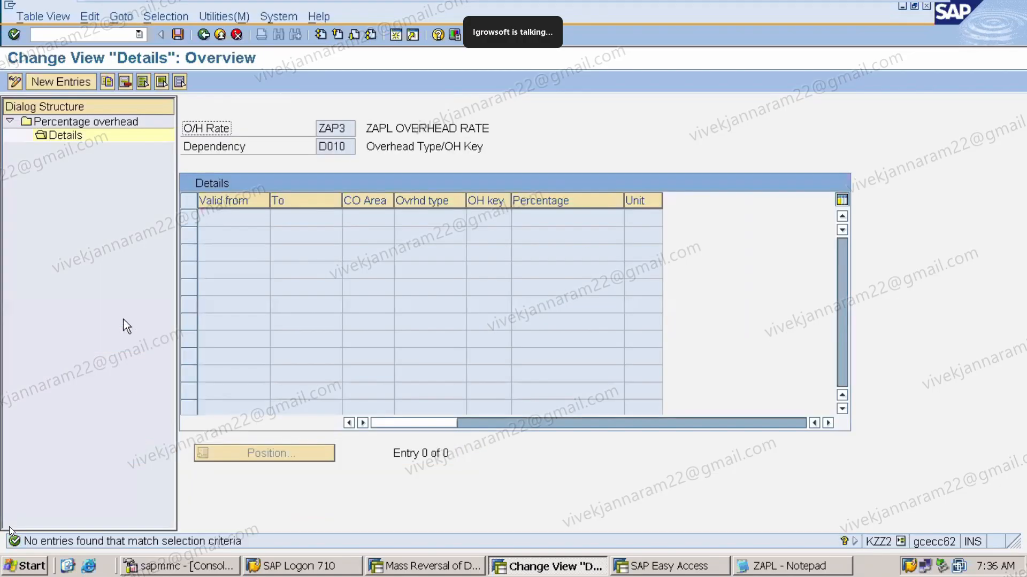
# Start a new ZAP3 detail entry valid from 01.04.2025 for controlling area ZAPL
pyautogui.click(78, 82)
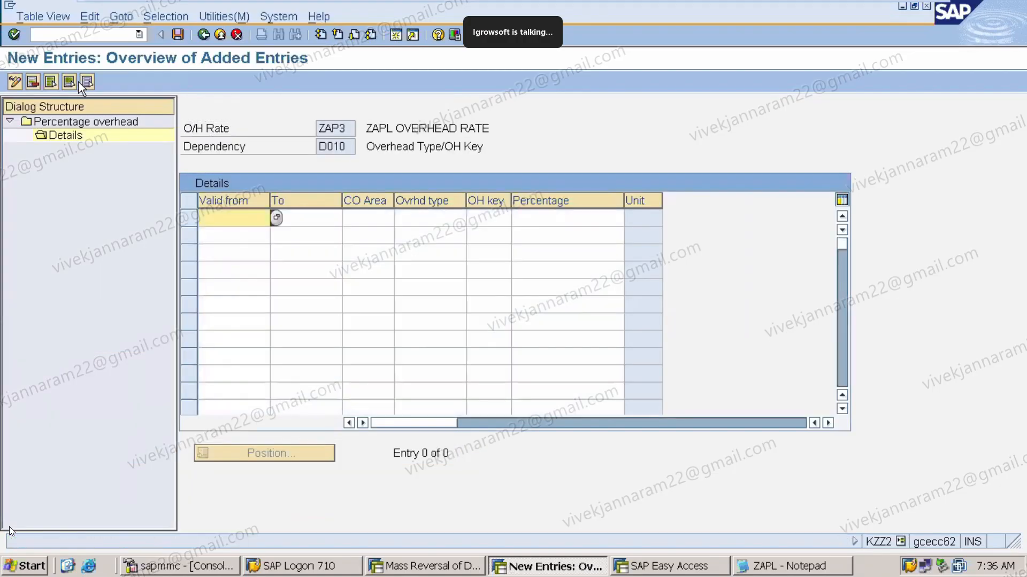
pyautogui.click(227, 217)
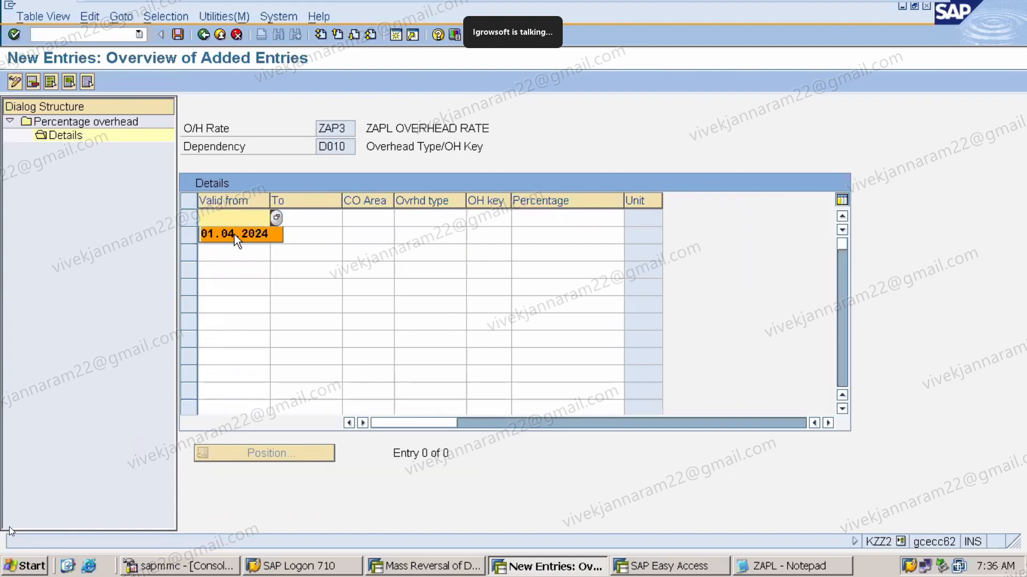
pyautogui.click(234, 234)
pyautogui.press('BackSpace')
pyautogui.write('5')
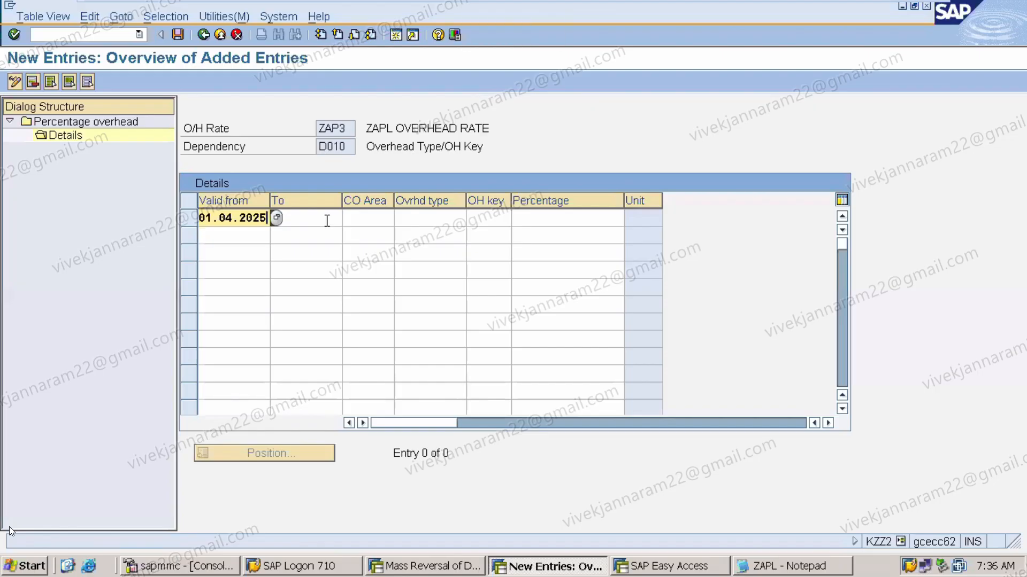
pyautogui.click(375, 220)
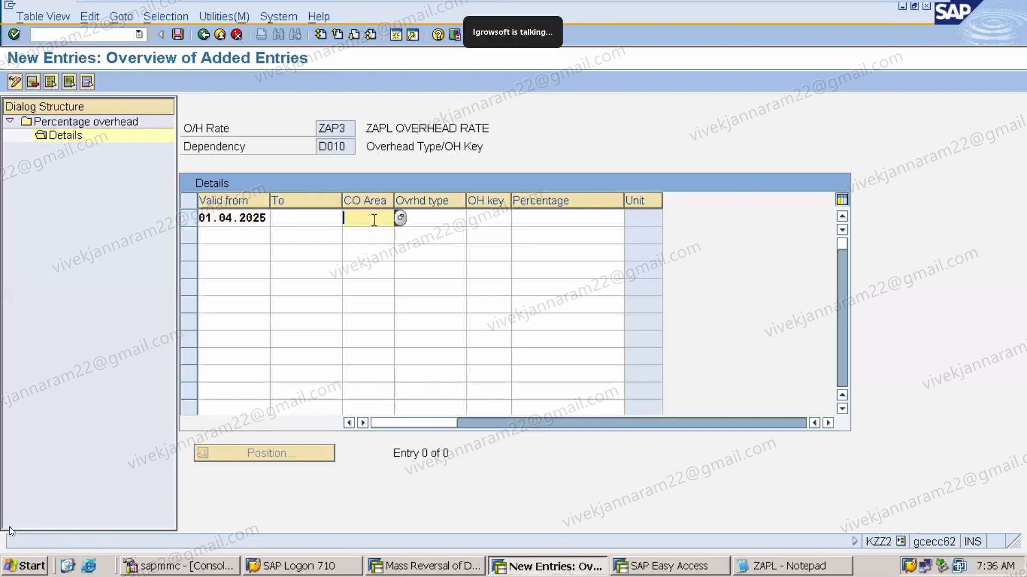
pyautogui.write('ZP')
pyautogui.write('APL')
# Set the overhead type of the ZAP3 detail entry to 2, Planned overhead rate, from the available values
pyautogui.click(425, 217)
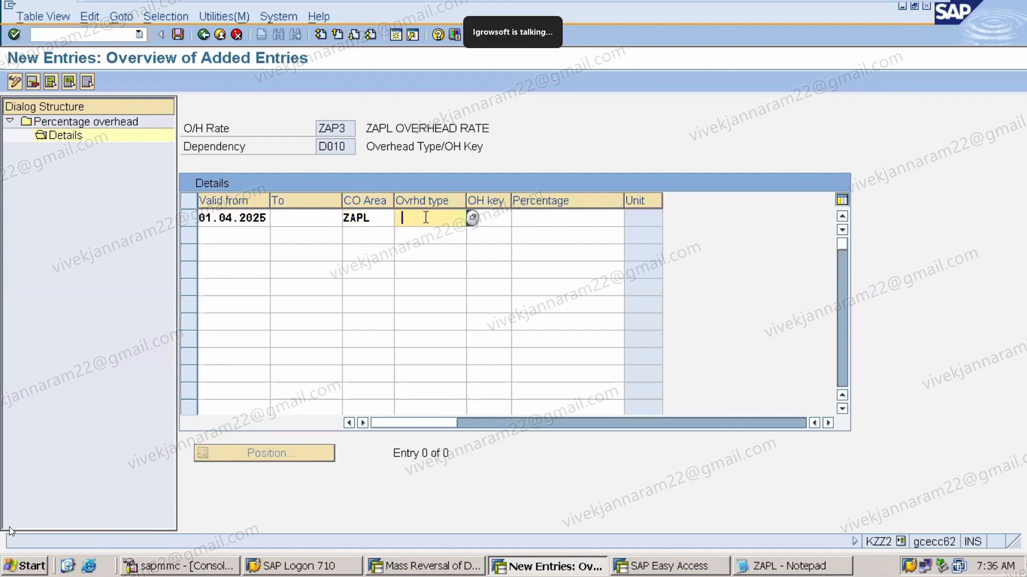
pyautogui.write('ZAPL')
pyautogui.press('BackSpace')
pyautogui.press('BackSpace')
pyautogui.press('BackSpace')
pyautogui.press('BackSpace')
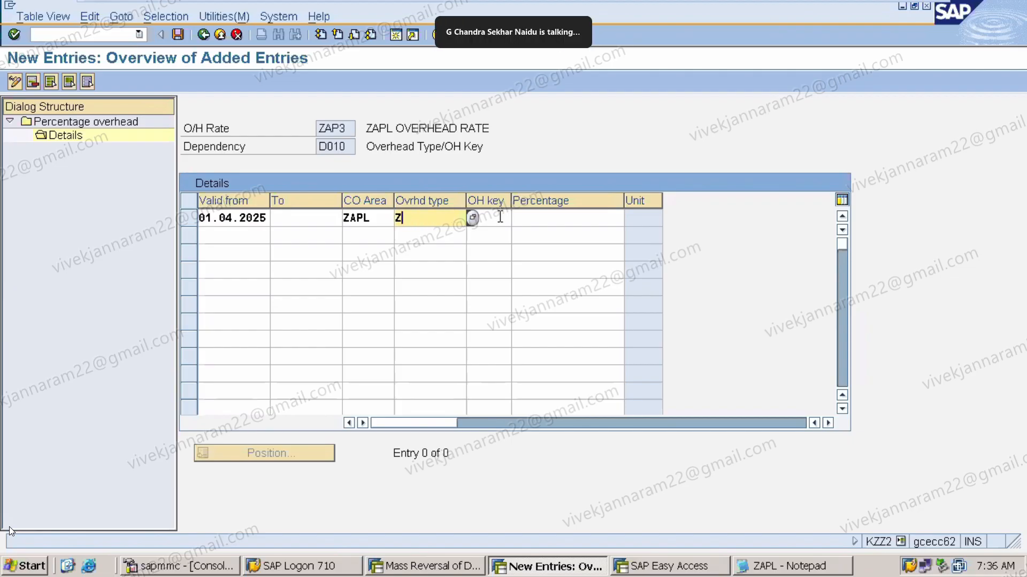
pyautogui.click(473, 219)
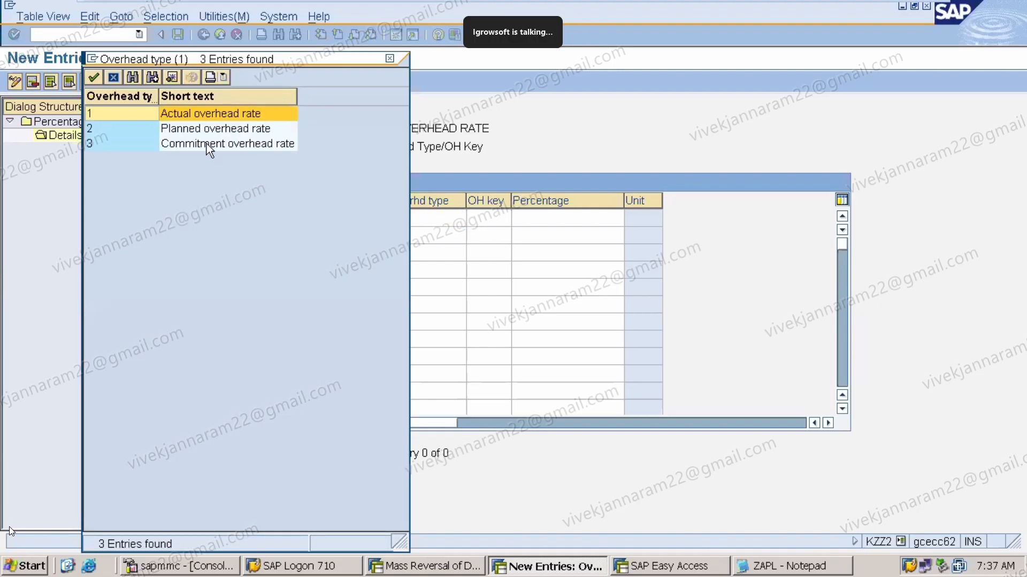
pyautogui.click(130, 132)
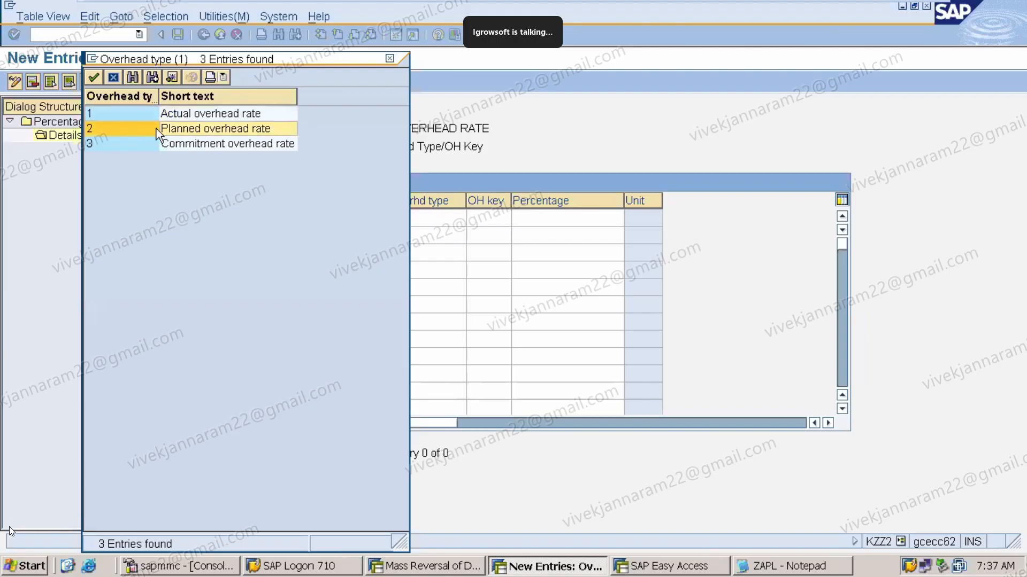
pyautogui.doubleClick(156, 129)
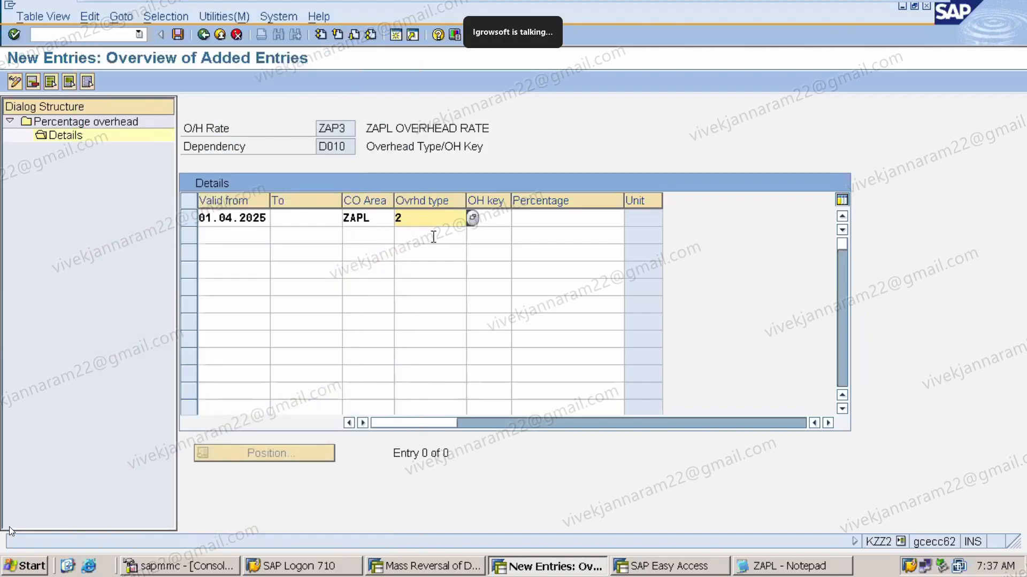
# Enter overhead key ZAPL and a percentage of 10 for the ZAP3 detail entry
pyautogui.click(505, 218)
pyautogui.write('ZAPL')
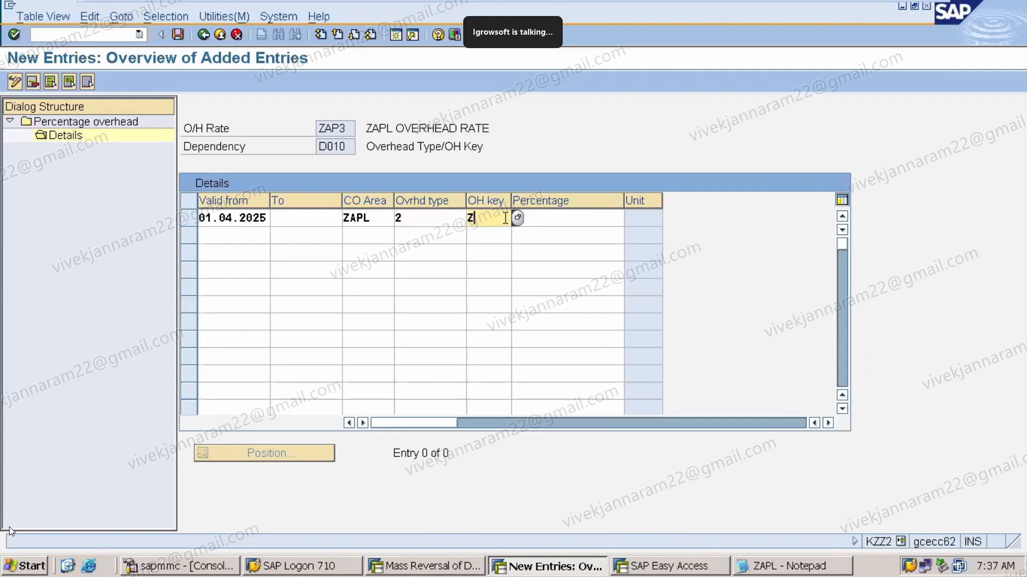
pyautogui.click(551, 224)
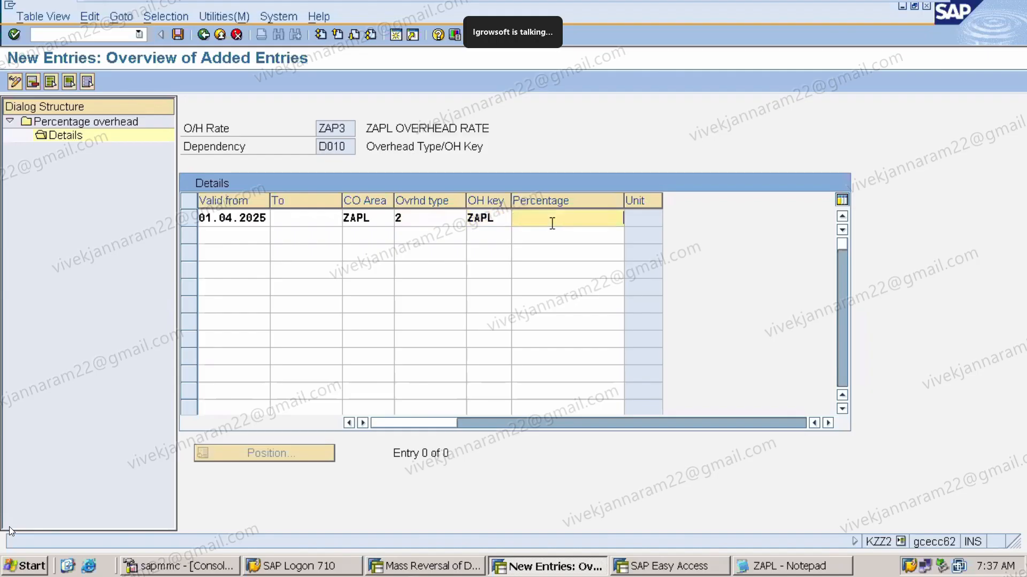
pyautogui.write('10')
pyautogui.press('Return')
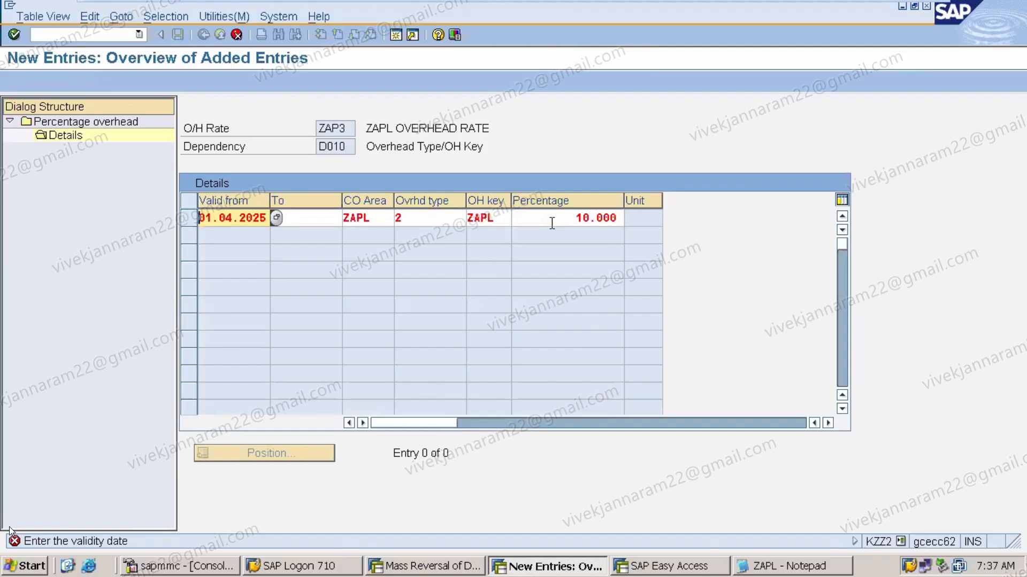
# Set the end of the ZAP3 detail entry's validity to 31.12.2026 and confirm the entry
pyautogui.click(300, 217)
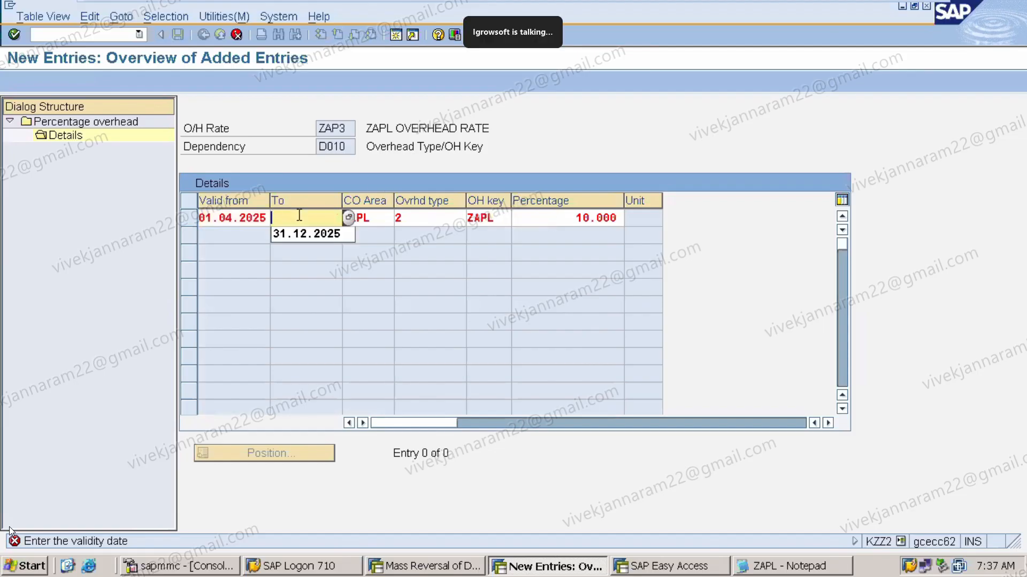
pyautogui.click(313, 233)
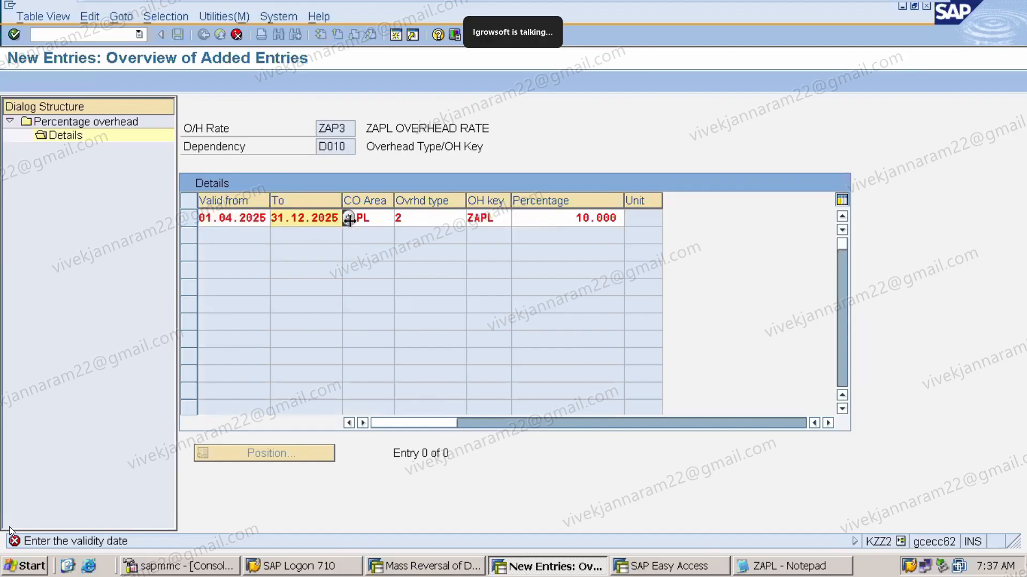
pyautogui.press('BackSpace')
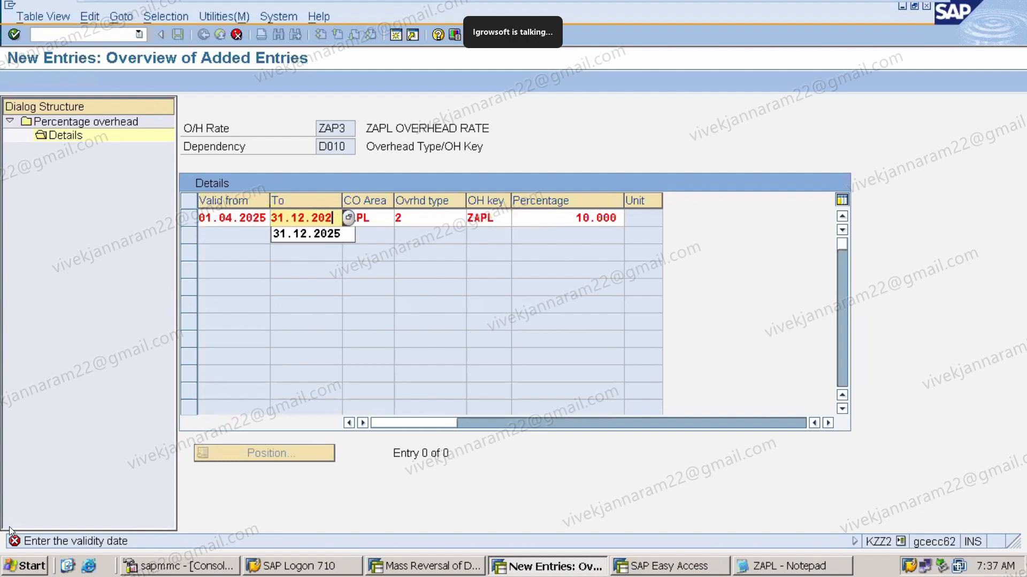
pyautogui.write('6')
pyautogui.press('Return')
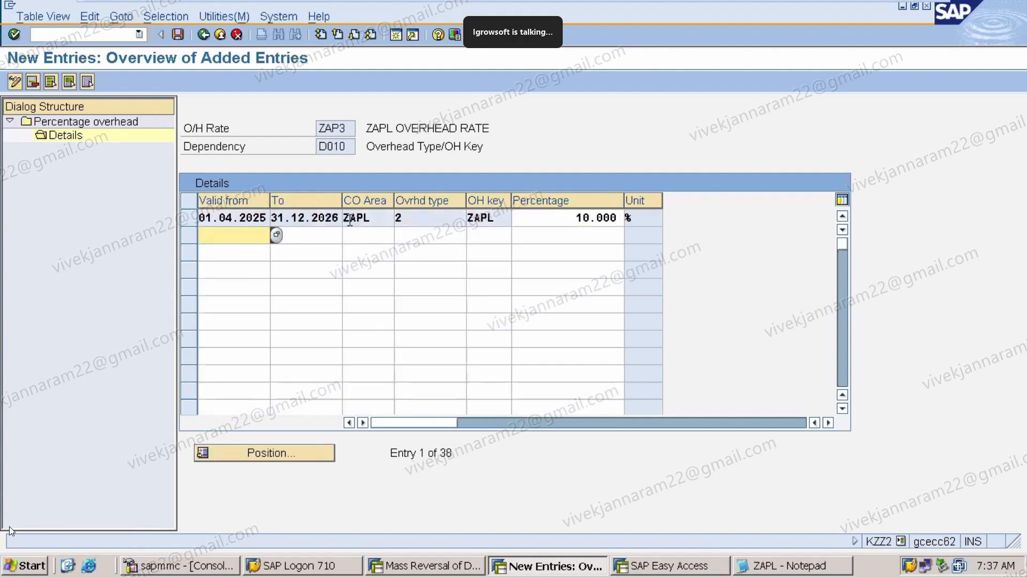
# Save the ZAP3 overhead rate details under the PRODUCT COSTING customizing request ECCK900302
pyautogui.click(642, 218)
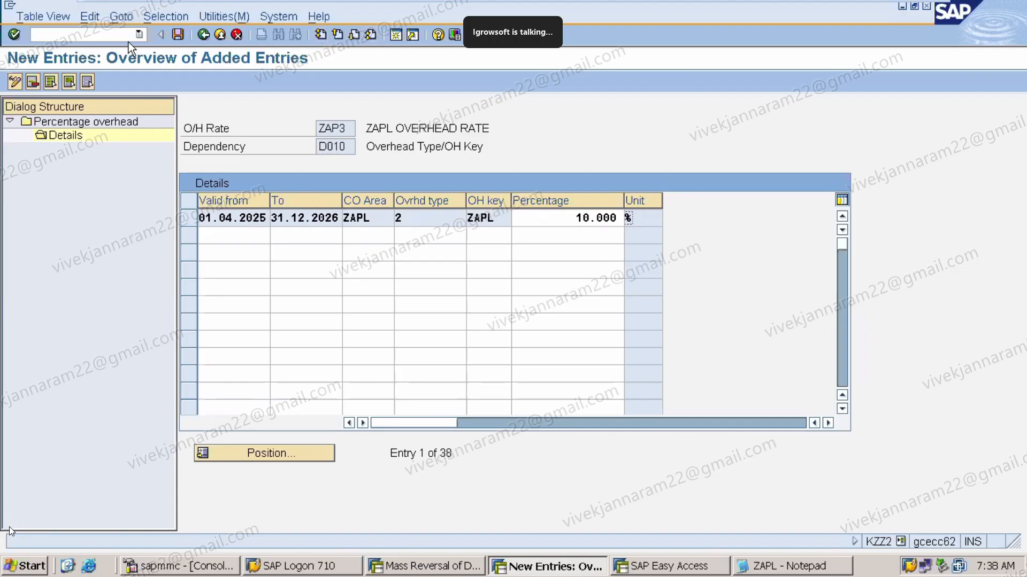
pyautogui.click(178, 35)
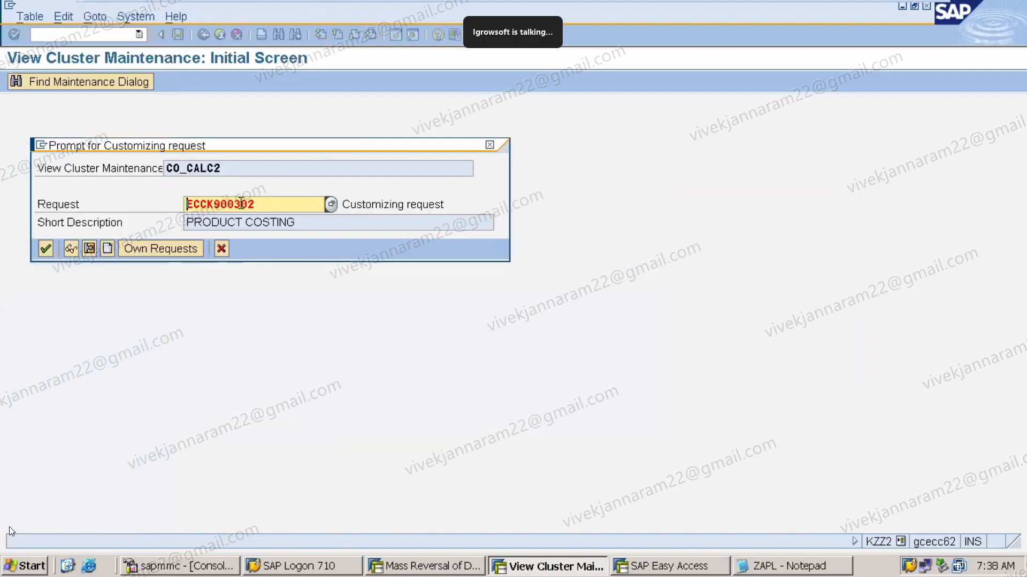
pyautogui.click(45, 250)
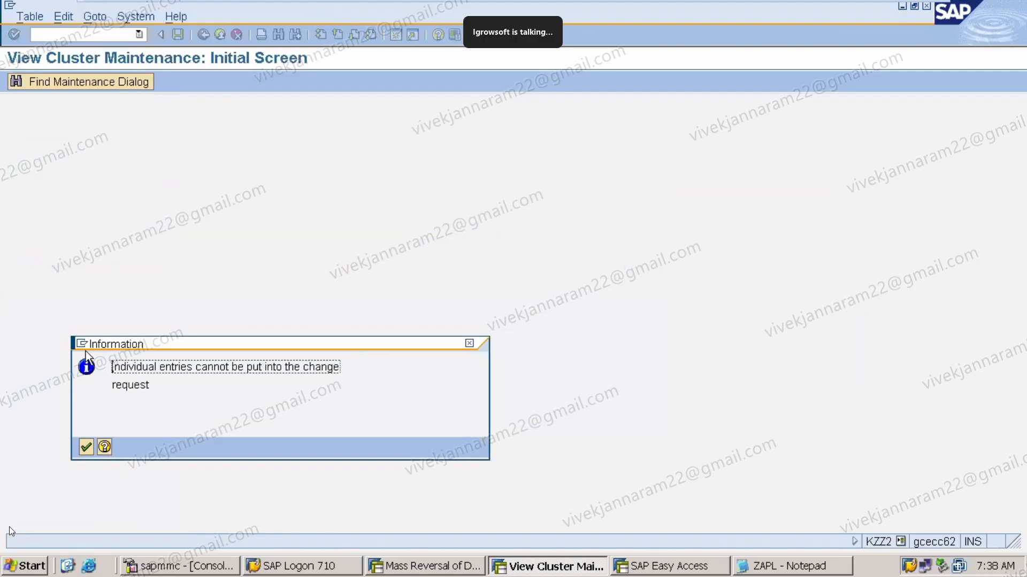
pyautogui.click(87, 446)
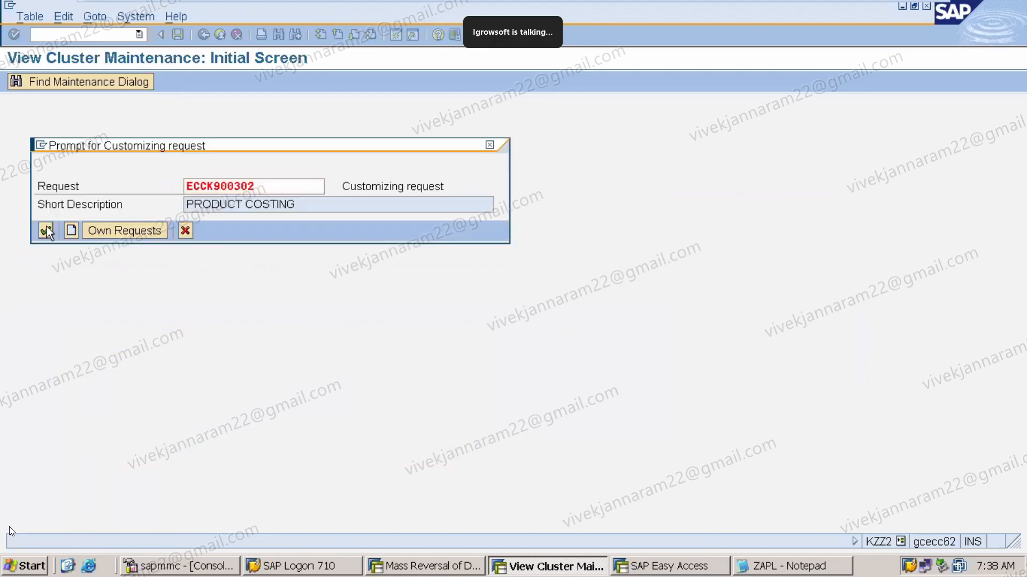
pyautogui.click(46, 228)
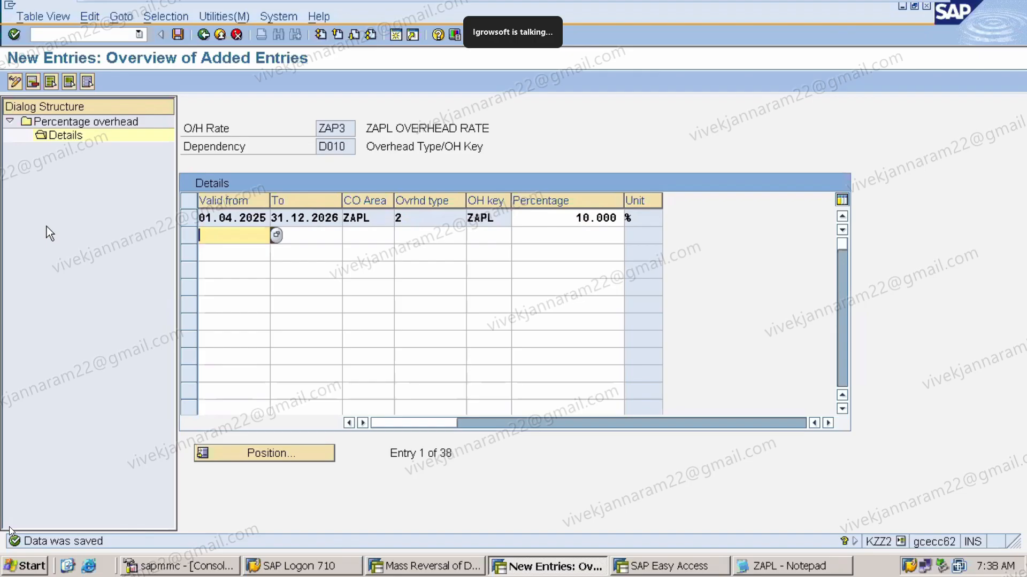
pyautogui.click(104, 34)
pyautogui.write('/')
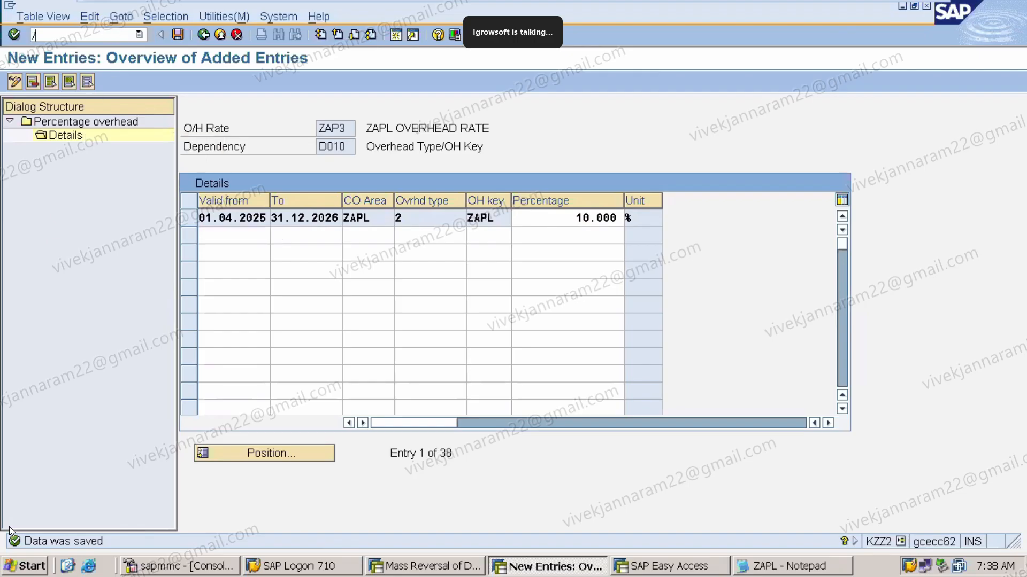
pyautogui.write('NKZE2')
pyautogui.press('Return')
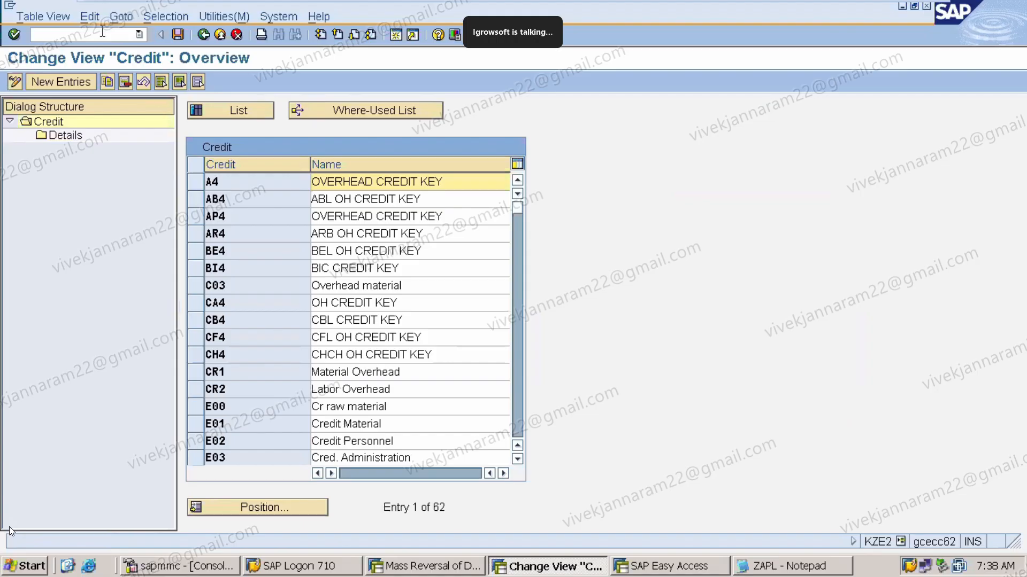
pyautogui.click(68, 81)
pyautogui.write('ZAP')
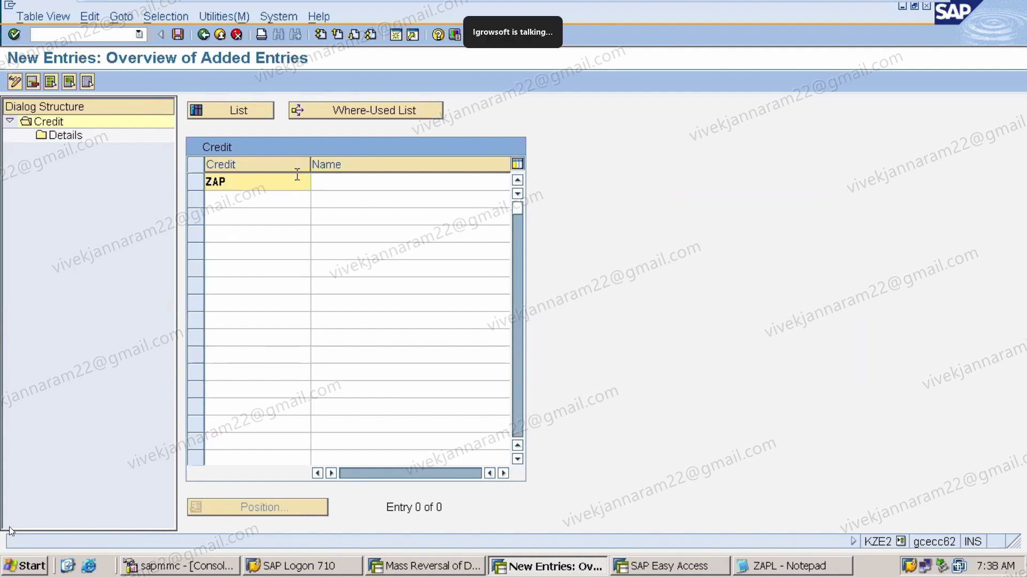
# Return to transaction KZZ2 and locate overhead rate ZAP3 to check how it is defined
pyautogui.click(139, 34)
pyautogui.click(103, 61)
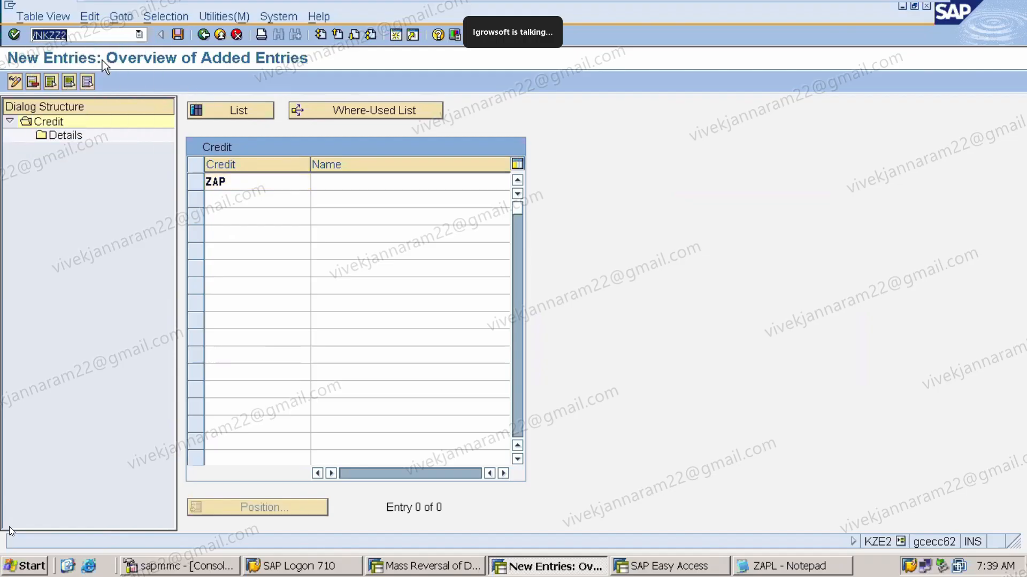
pyautogui.press('Return')
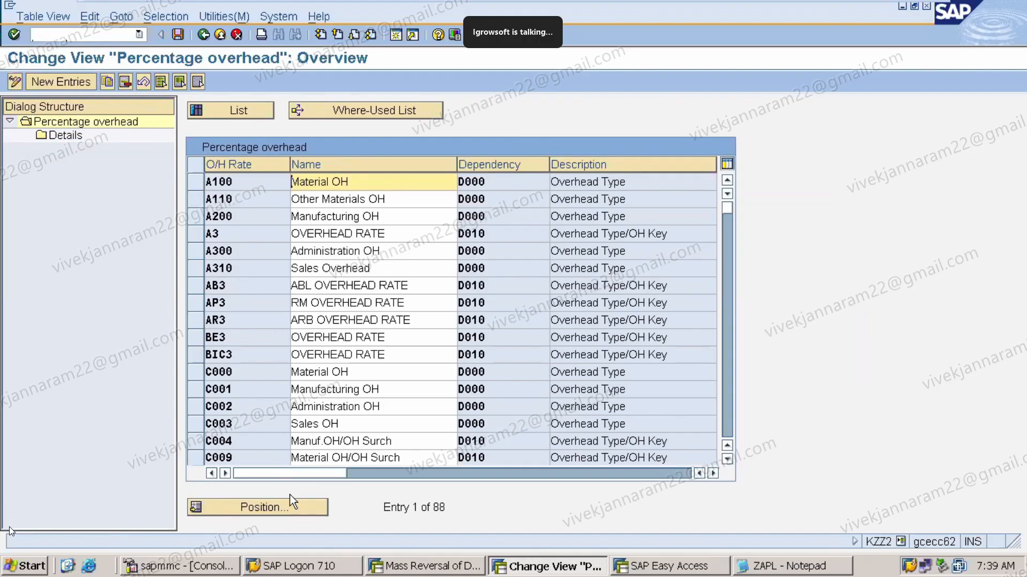
pyautogui.click(296, 514)
pyautogui.write('ZAP3')
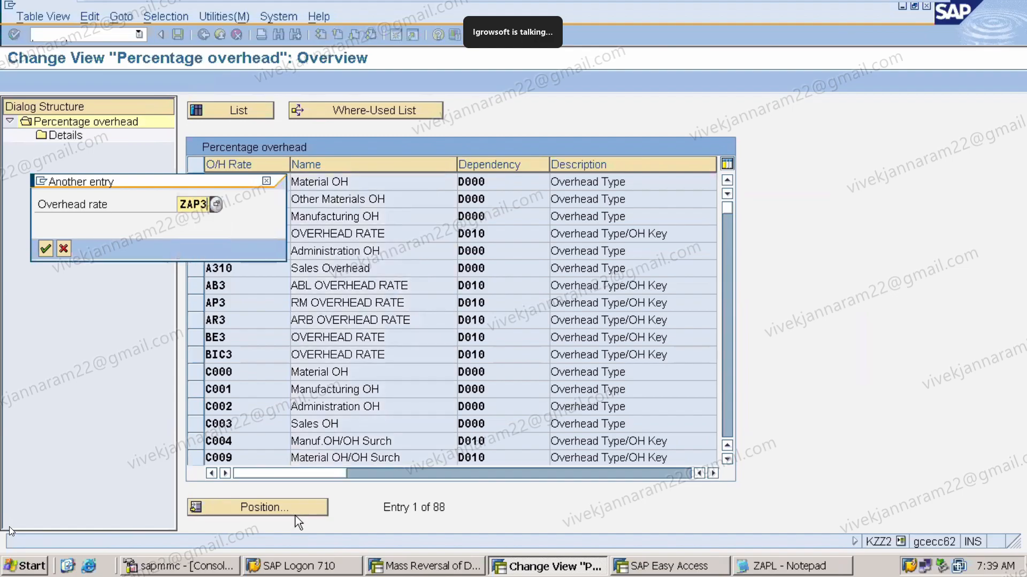
pyautogui.press('Return')
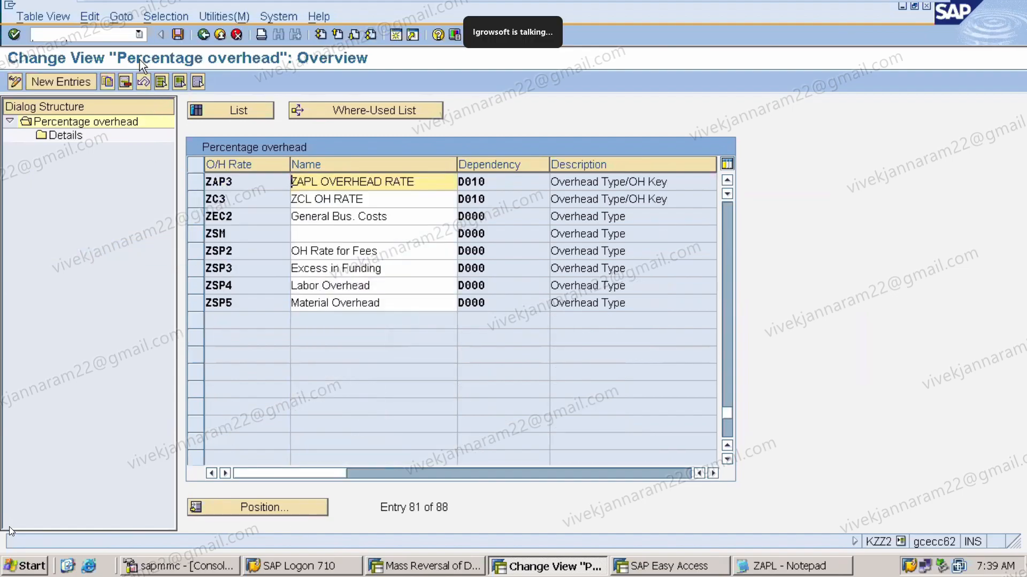
# Switch to transaction KZE2 and start a new credit entry with the key ZA4
pyautogui.click(139, 34)
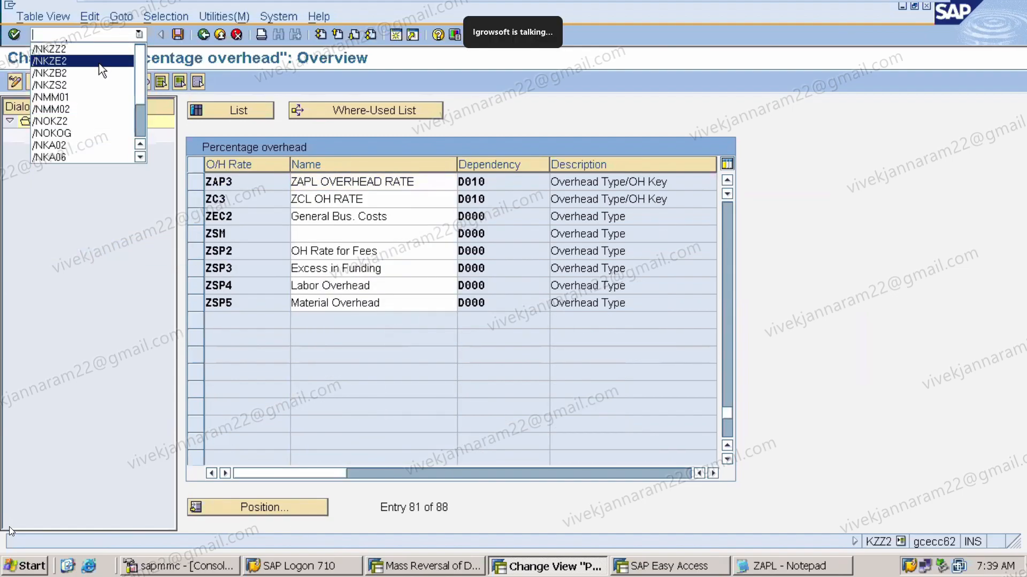
pyautogui.click(99, 62)
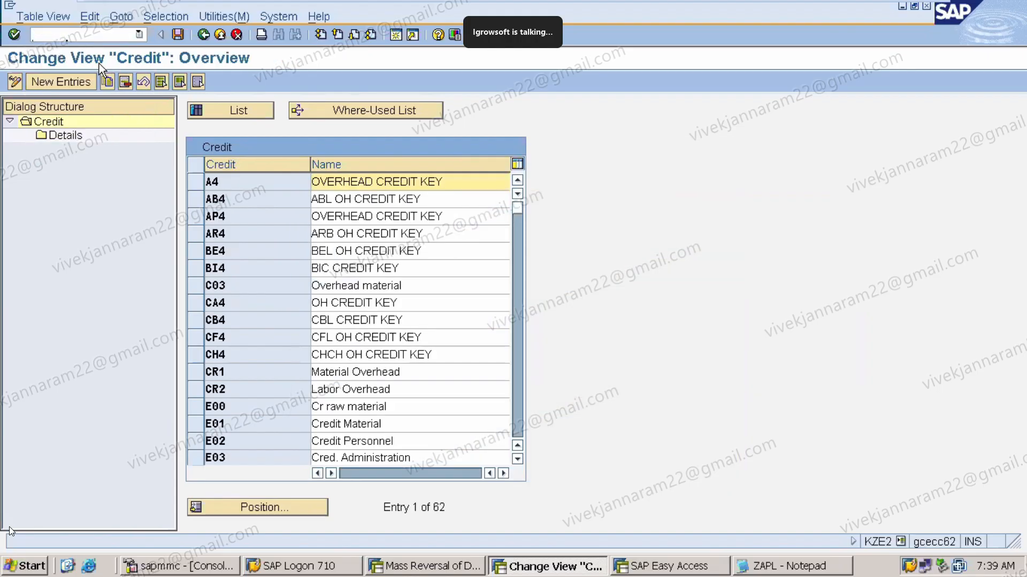
pyautogui.click(72, 83)
pyautogui.write('ZA')
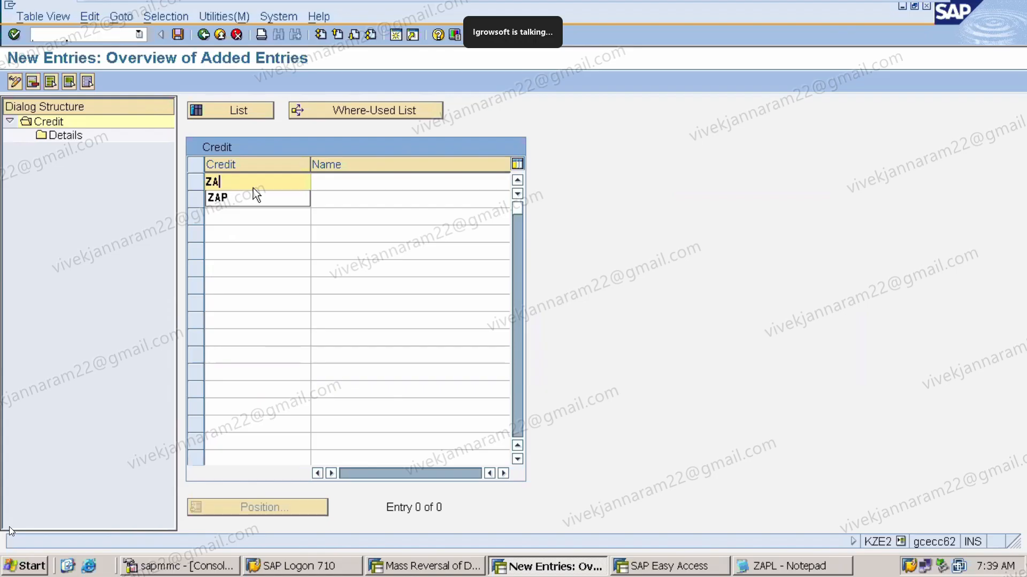
pyautogui.write('4')
# Name credit ZA4 as ZAPL OH KEY and confirm the entry
pyautogui.click(380, 194)
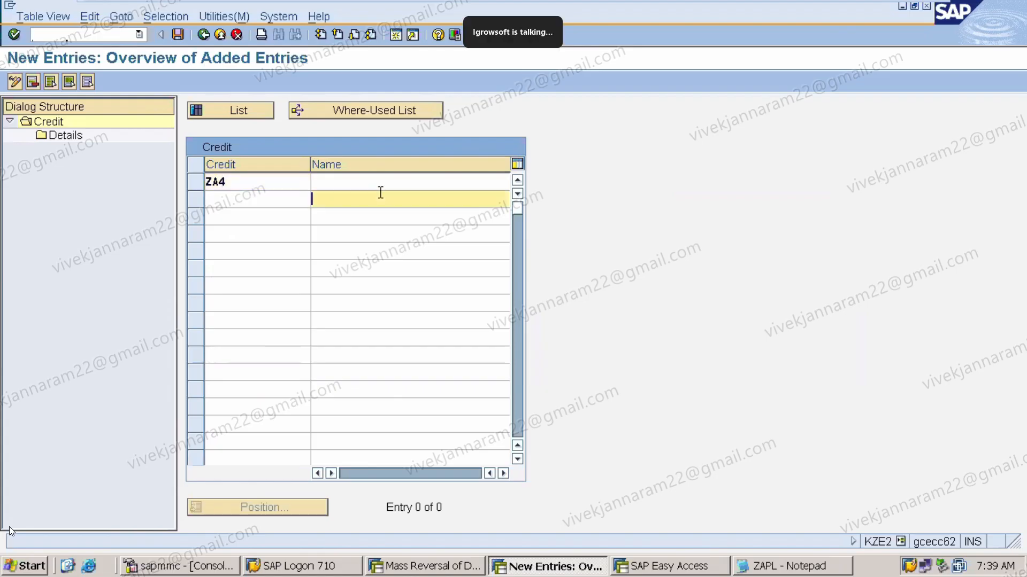
pyautogui.click(373, 180)
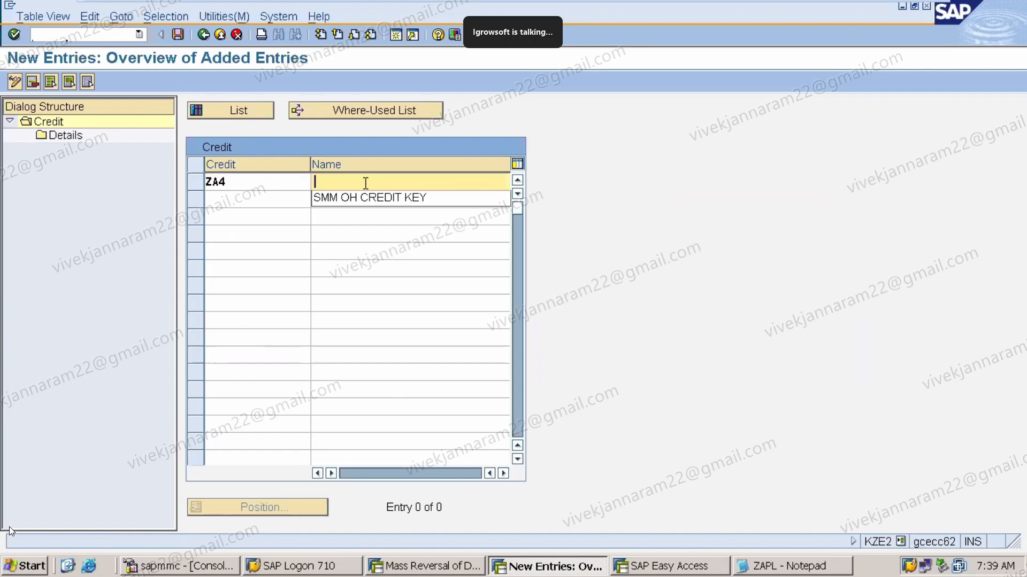
pyautogui.write('ZAPL ')
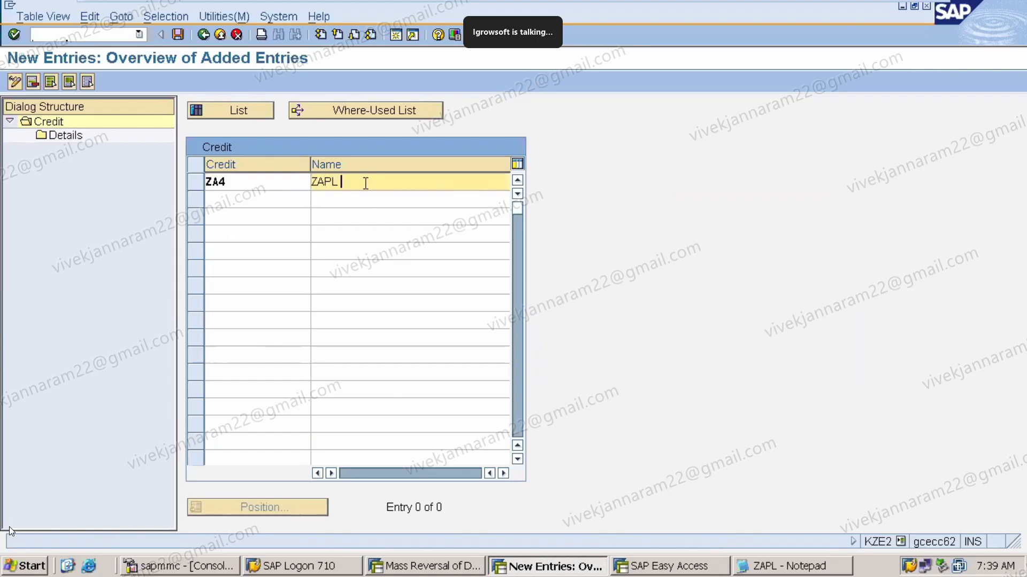
pyautogui.write('P')
pyautogui.press('BackSpace')
pyautogui.write('OH KEY')
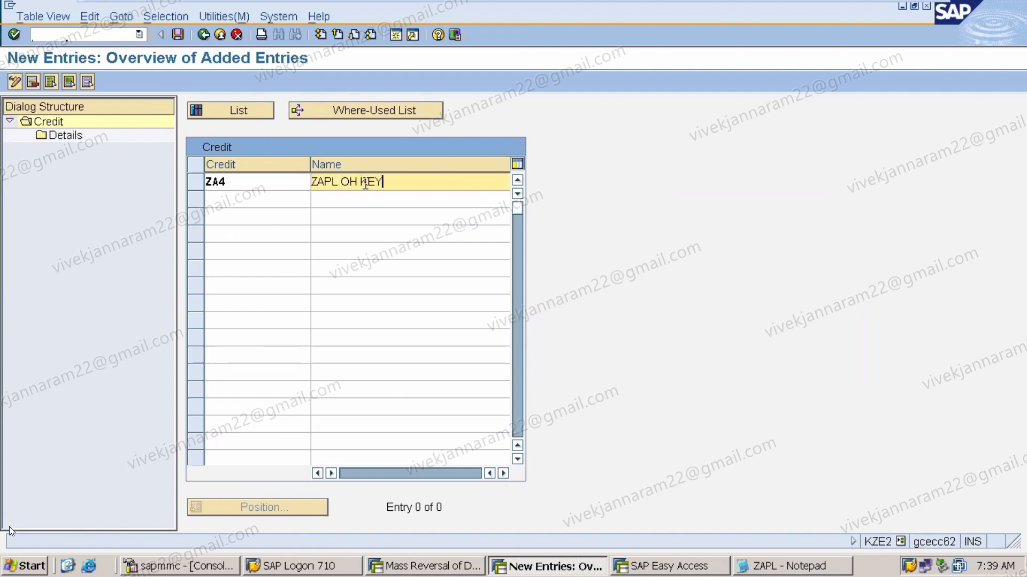
pyautogui.press('Return')
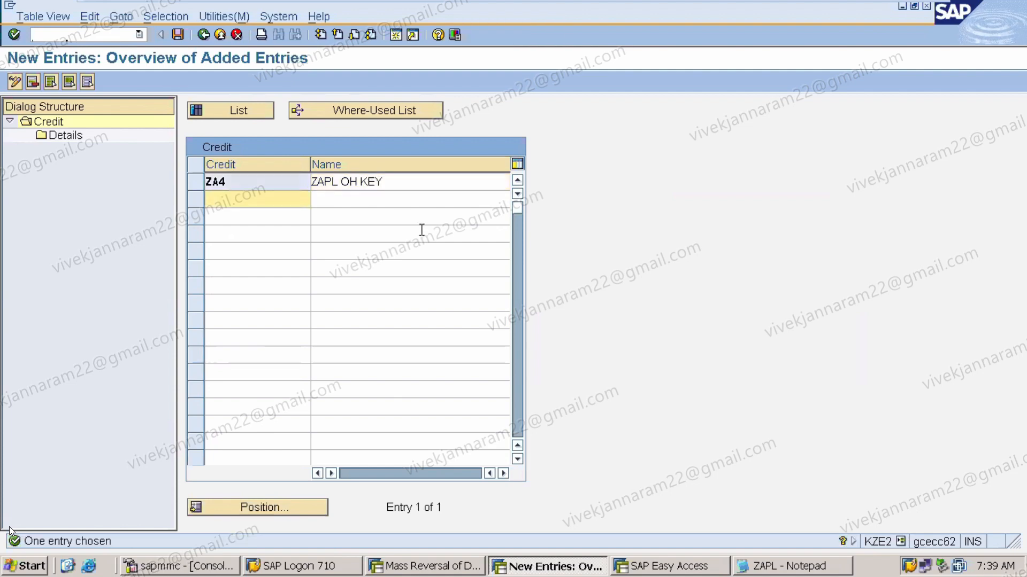
pyautogui.click(199, 184)
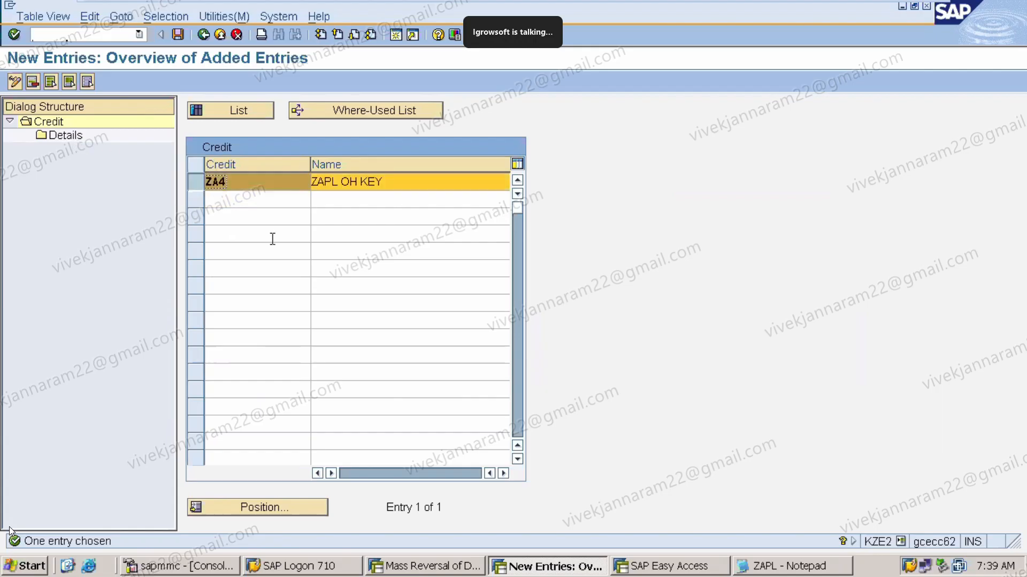
pyautogui.click(250, 198)
pyautogui.write('111')
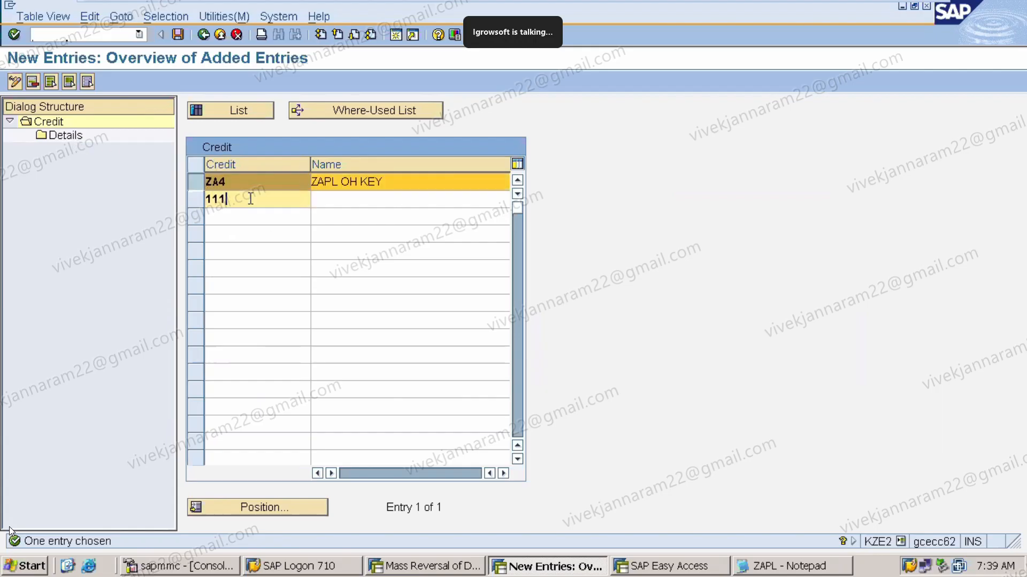
pyautogui.press('BackSpace')
pyautogui.press('BackSpace')
pyautogui.press('BackSpace')
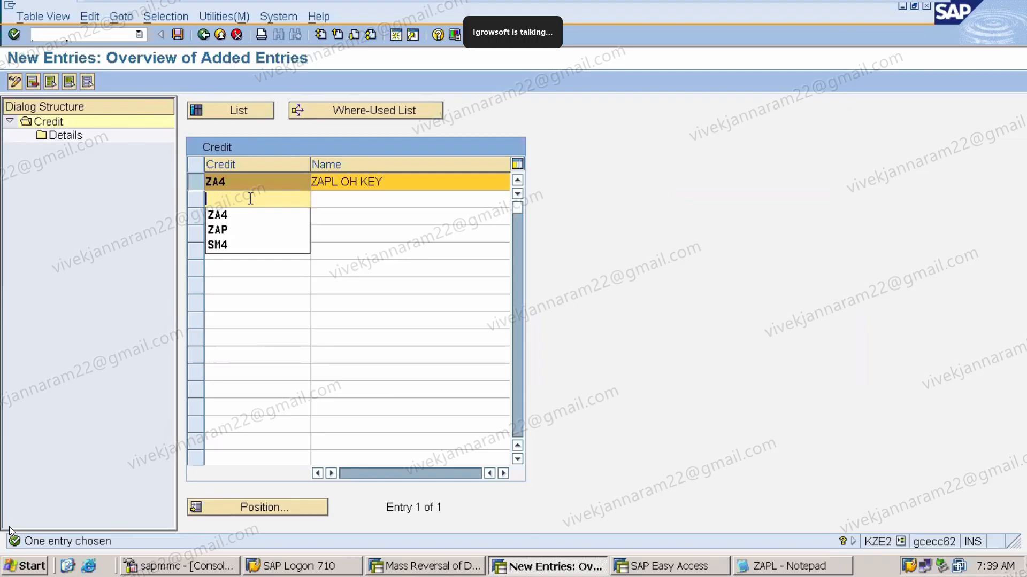
# Try to open the details of credit ZA4 and cancel the incomplete second row entry
pyautogui.click(246, 179)
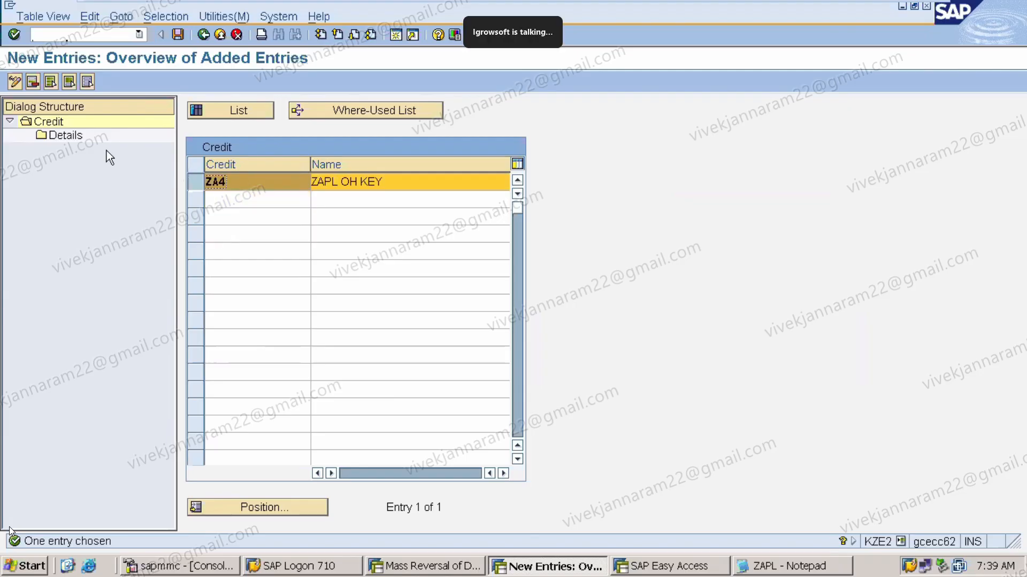
pyautogui.click(62, 133)
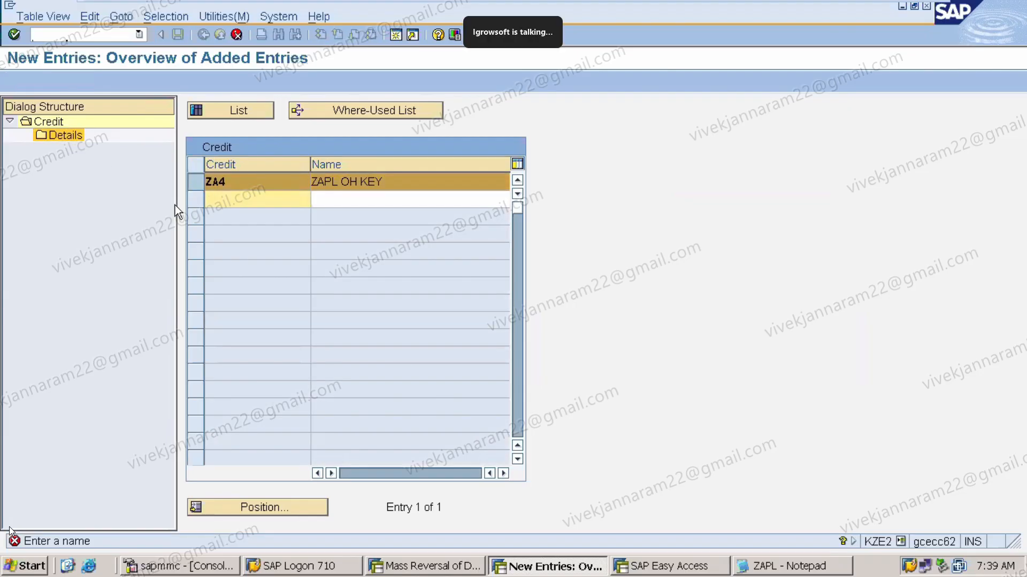
pyautogui.click(237, 34)
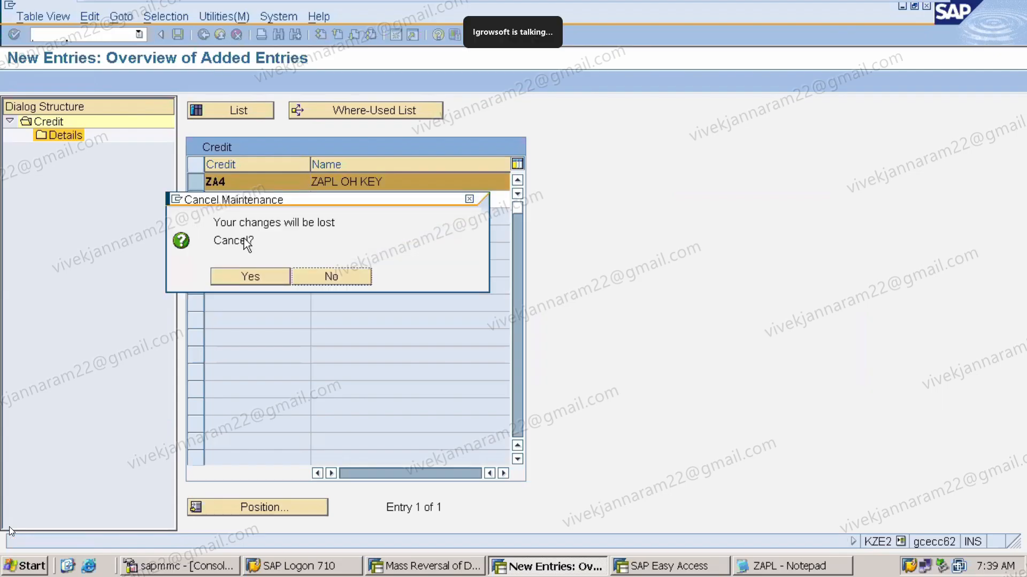
pyautogui.click(255, 271)
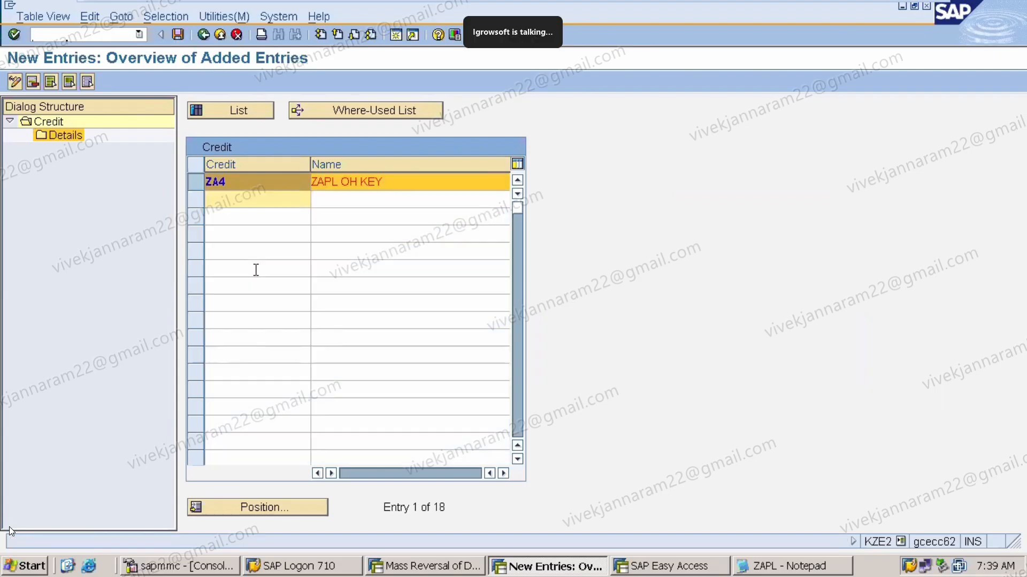
# Open the details of credit key ZA4 and start a new entry with valid-to date 31.12.2026
pyautogui.click(194, 188)
pyautogui.click(193, 188)
pyautogui.doubleClick(72, 136)
pyautogui.press('Return')
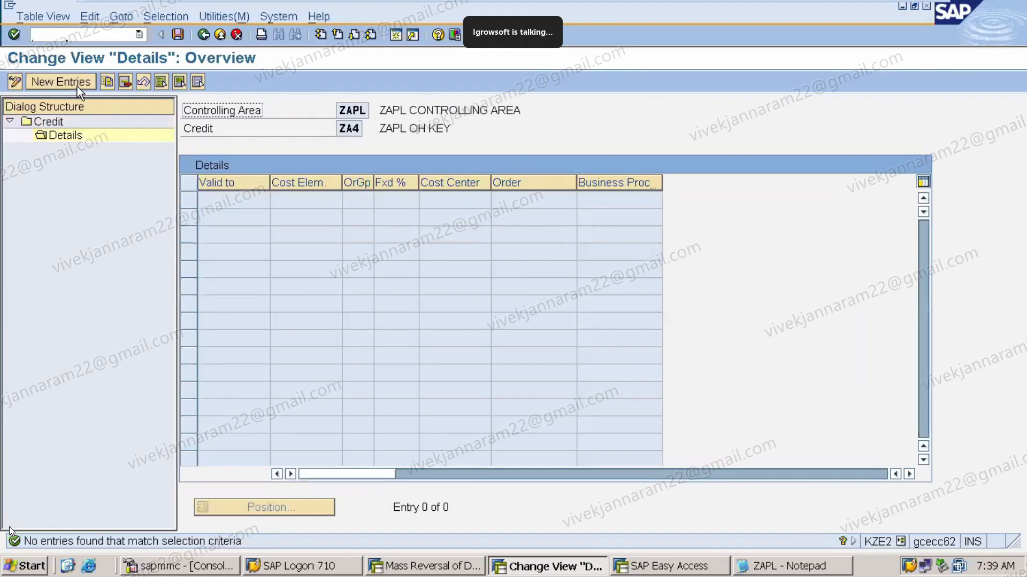
pyautogui.click(77, 85)
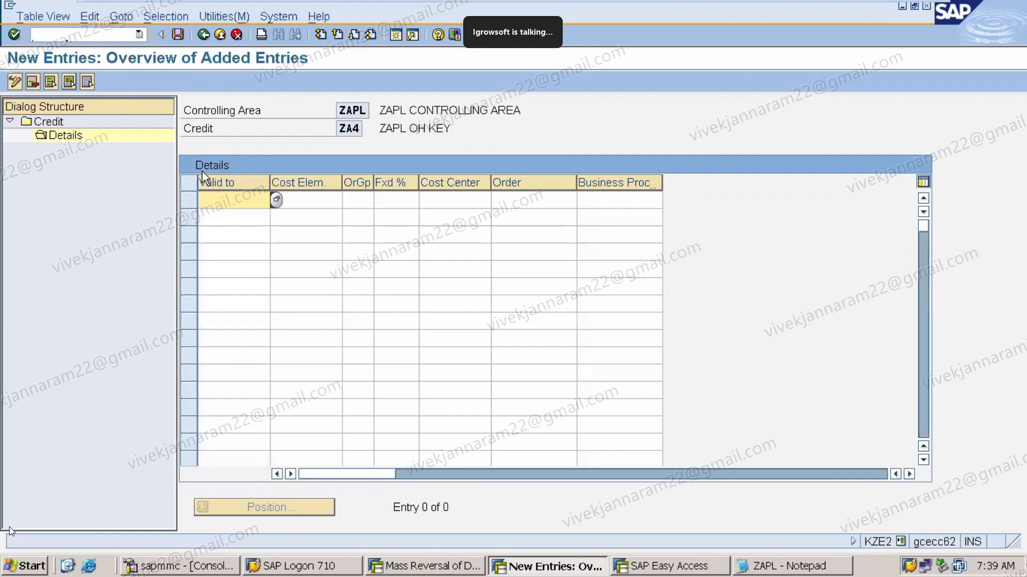
pyautogui.click(234, 202)
pyautogui.click(242, 223)
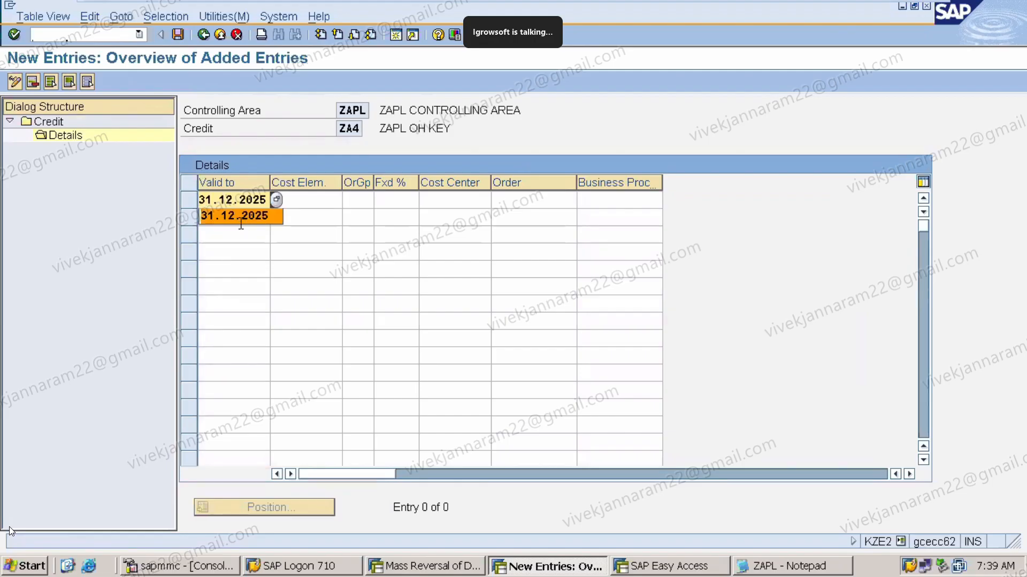
pyautogui.press('BackSpace')
pyautogui.write('6')
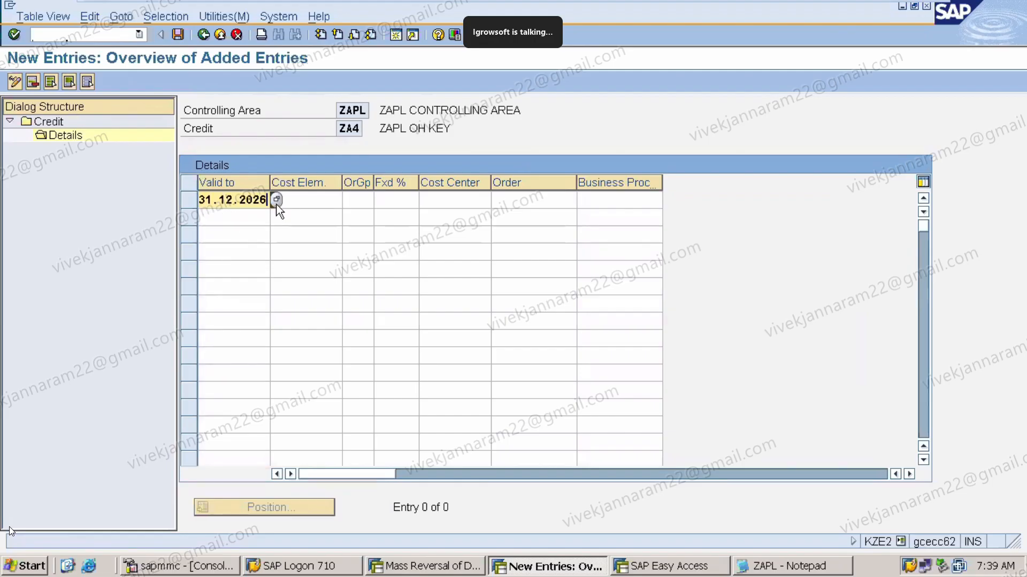
# Assign cost element 4100, fixed percentage 100 and cost center H100 to the entry, and save it under customizing request ECCK900302
pyautogui.click(310, 194)
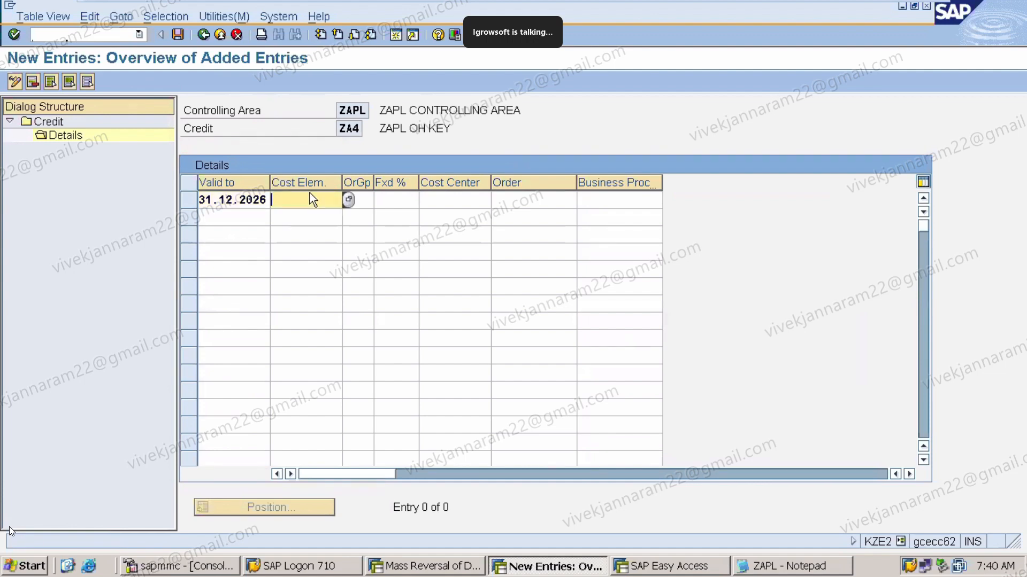
pyautogui.write('4')
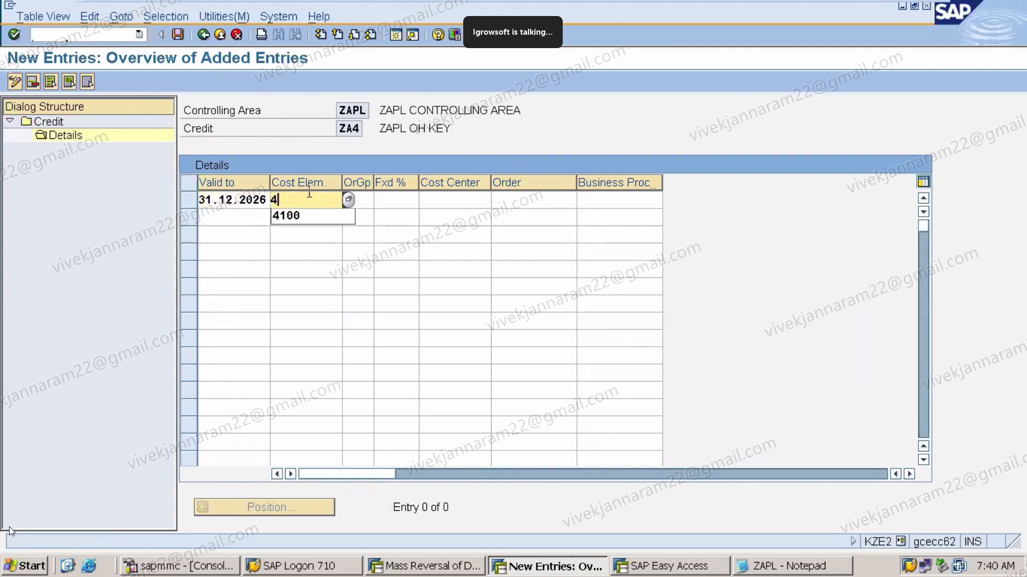
pyautogui.write('100')
pyautogui.click(403, 206)
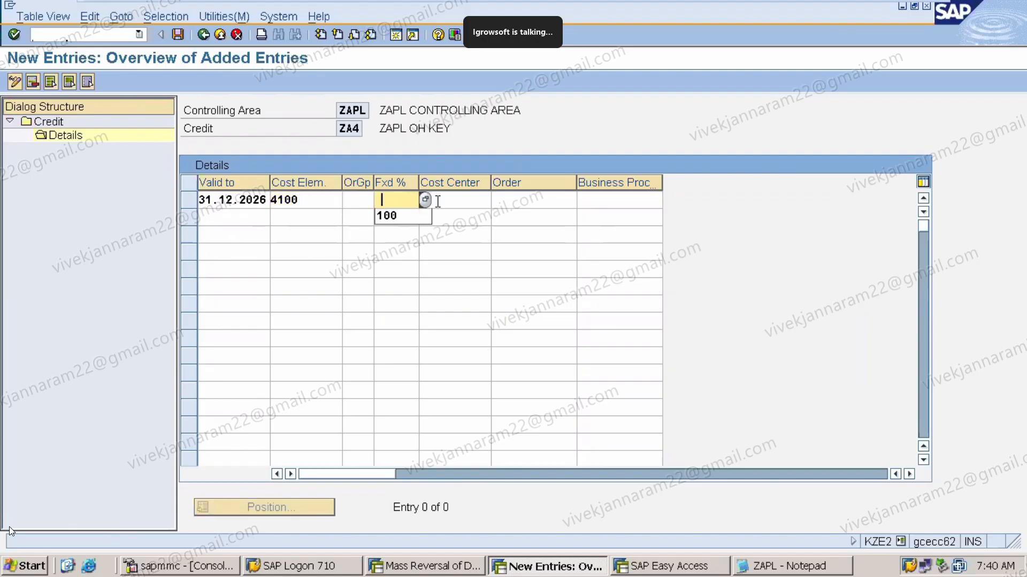
pyautogui.click(412, 215)
pyautogui.click(441, 203)
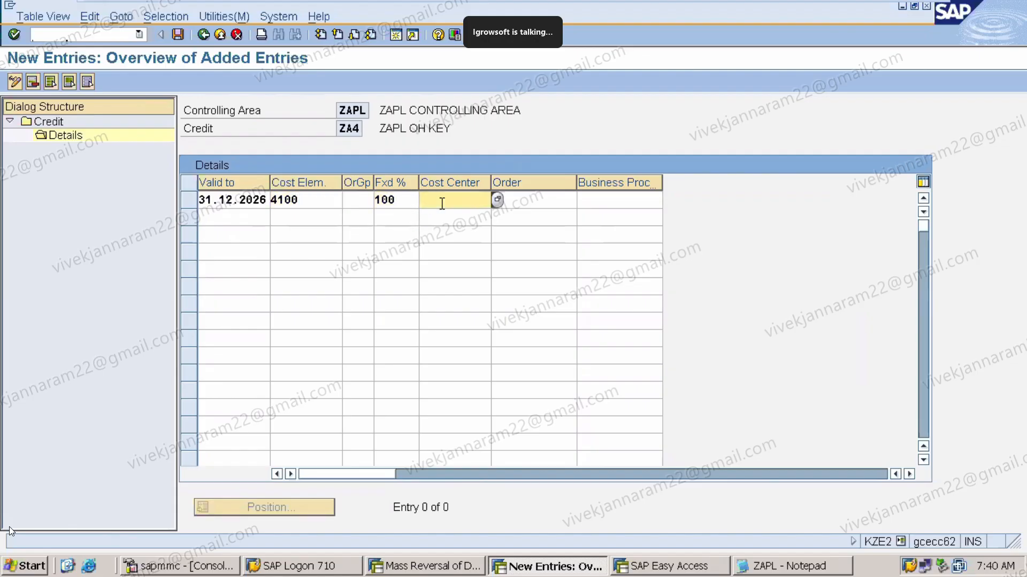
pyautogui.click(446, 214)
pyautogui.click(446, 214)
pyautogui.press('Return')
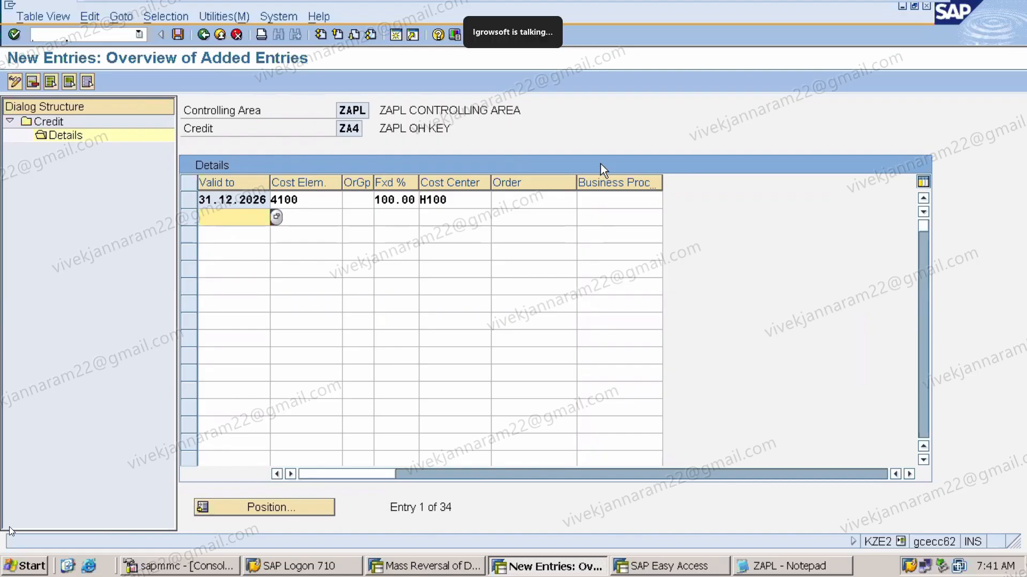
pyautogui.click(179, 33)
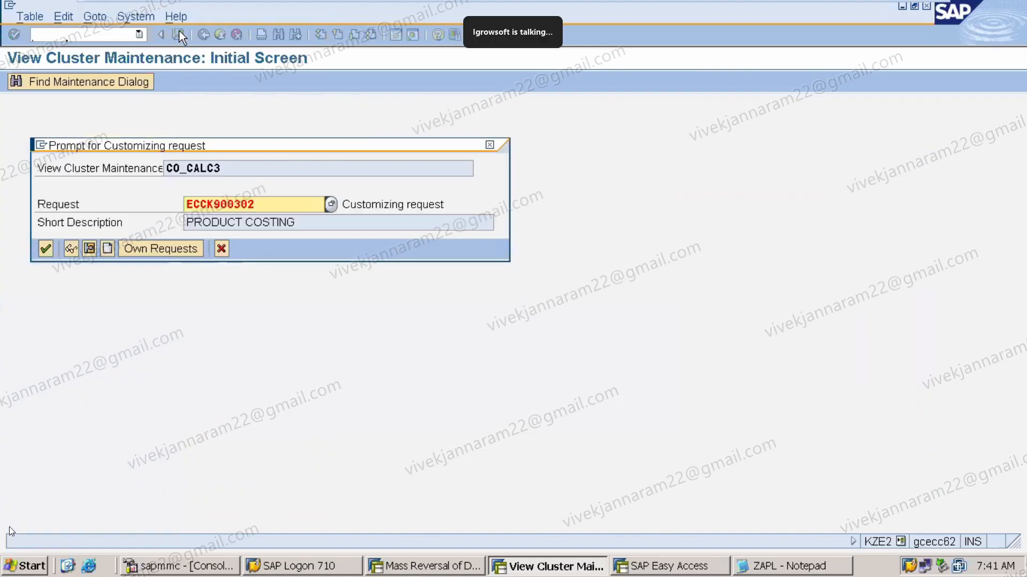
pyautogui.click(45, 248)
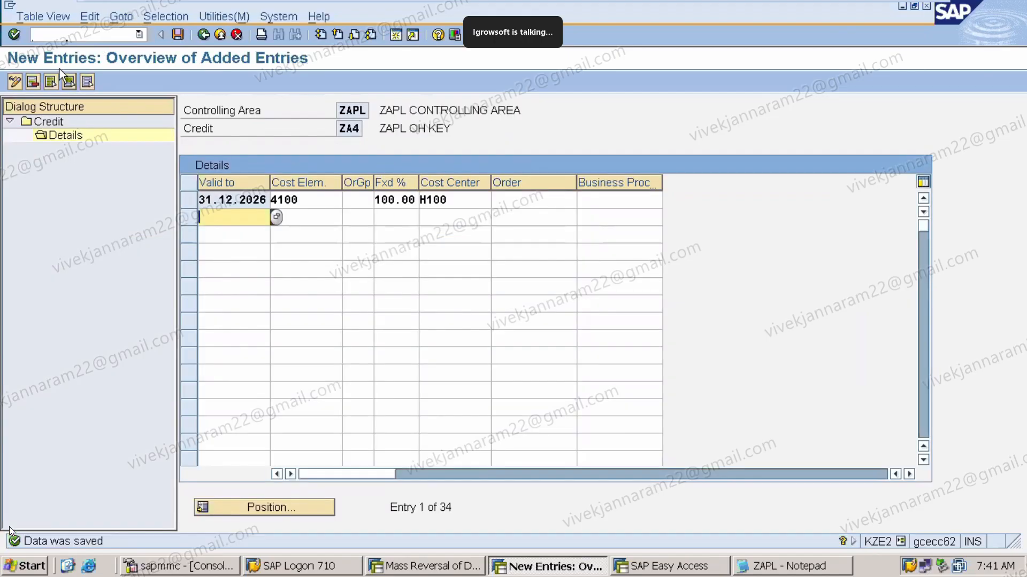
# Go to the costing sheet maintenance with transaction code /NKZS2
pyautogui.click(59, 35)
pyautogui.write('/N')
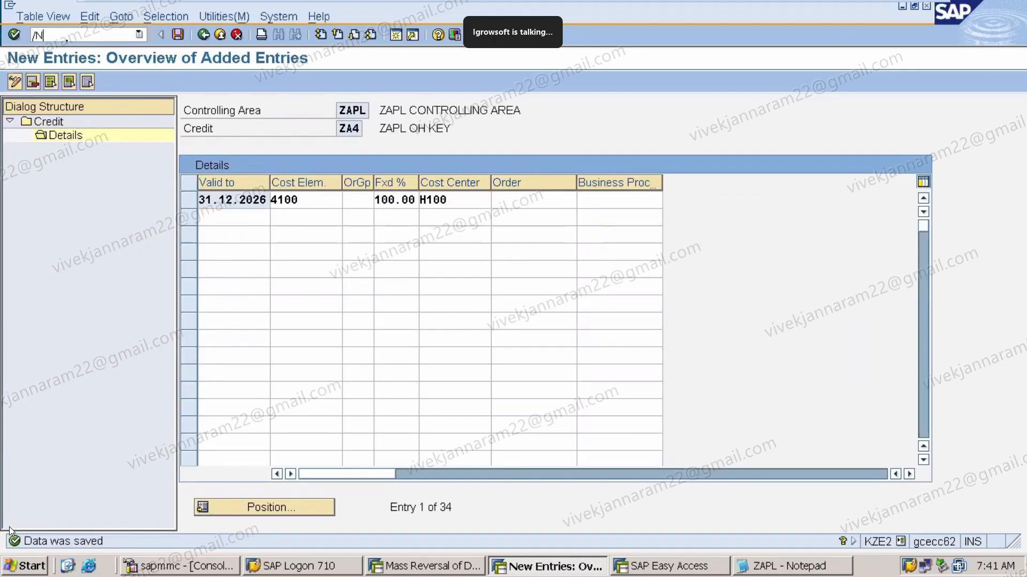
pyautogui.write('KZS2')
pyautogui.press('Return')
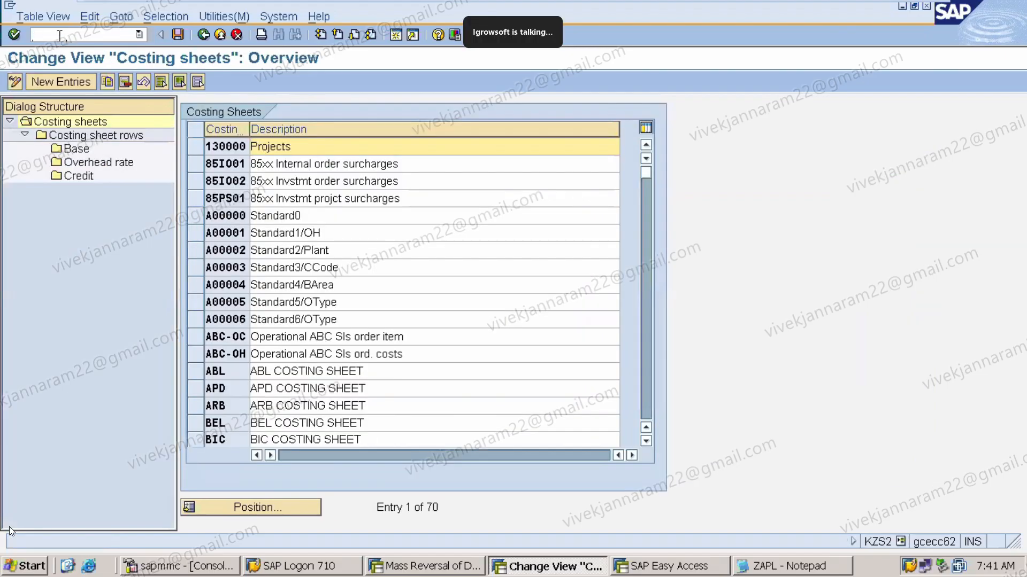
pyautogui.click(67, 82)
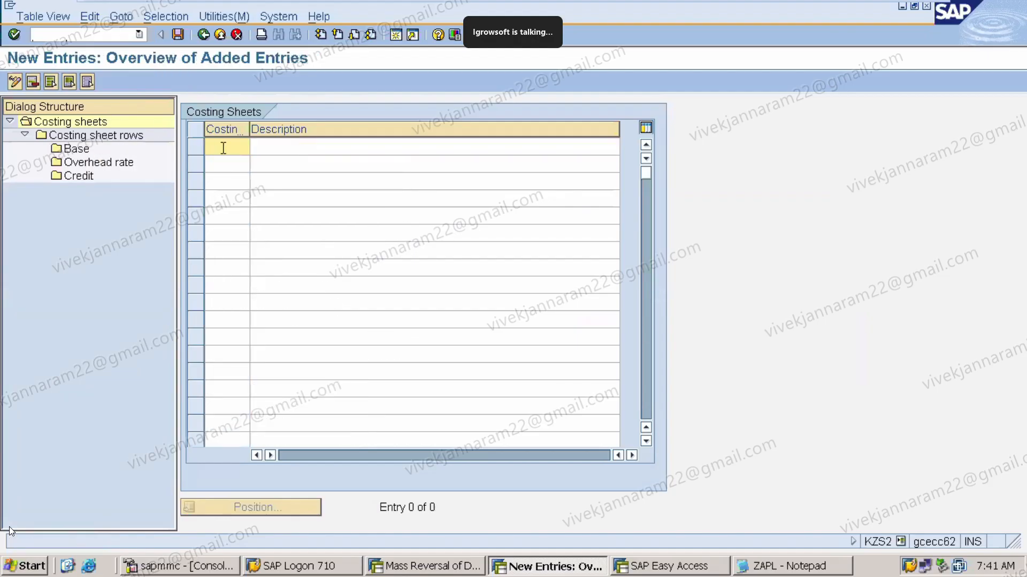
pyautogui.write('ZAPL')
pyautogui.click(275, 152)
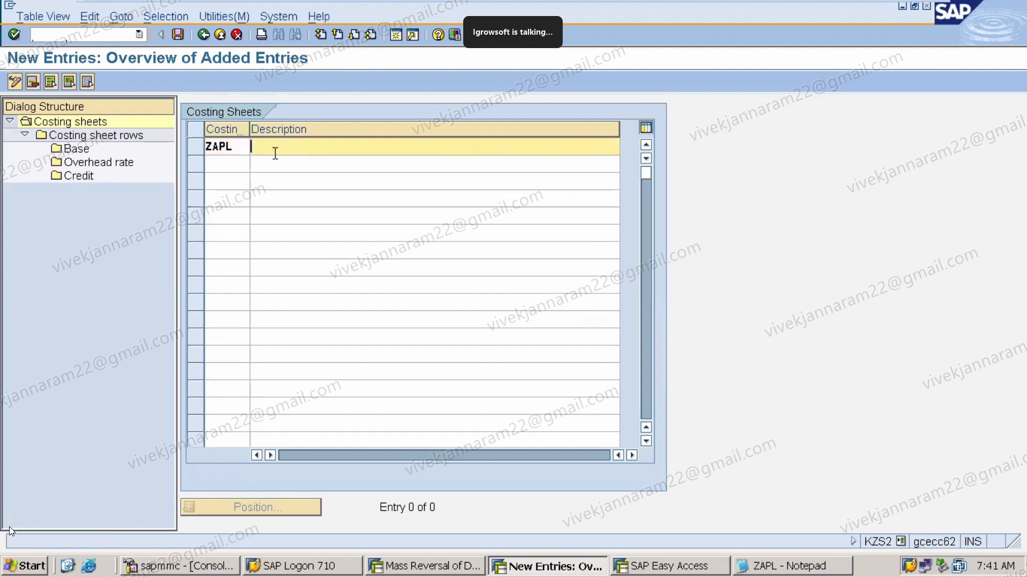
pyautogui.write('ZAPL COSTING SHEE')
pyautogui.press('Return')
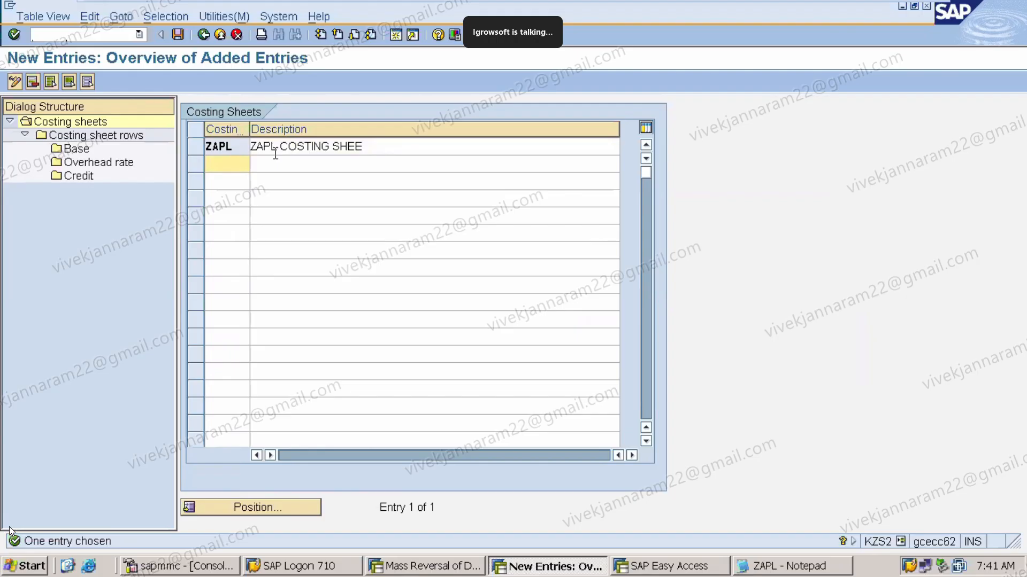
pyautogui.click(384, 149)
pyautogui.write('T')
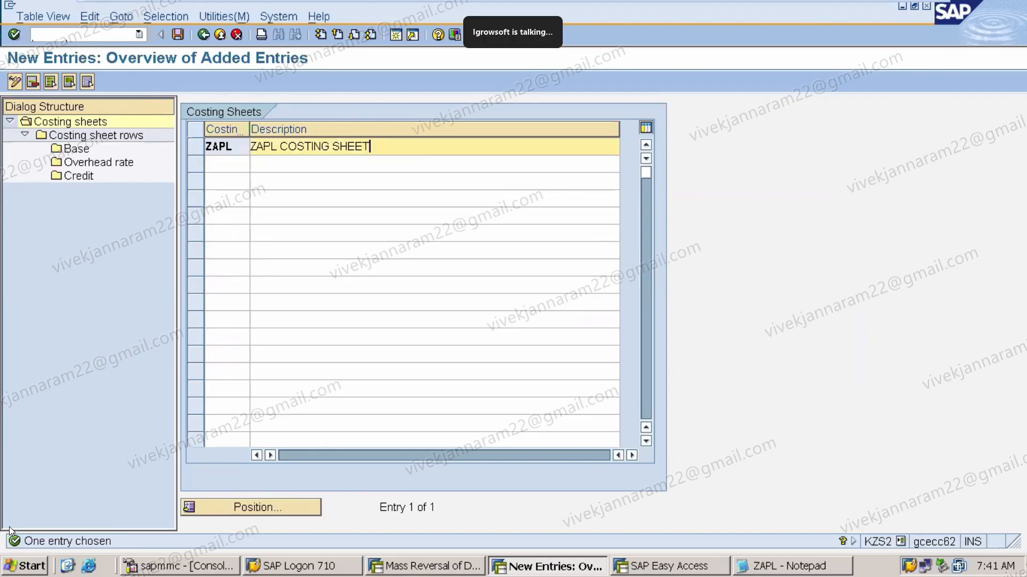
pyautogui.press('Return')
pyautogui.click(193, 153)
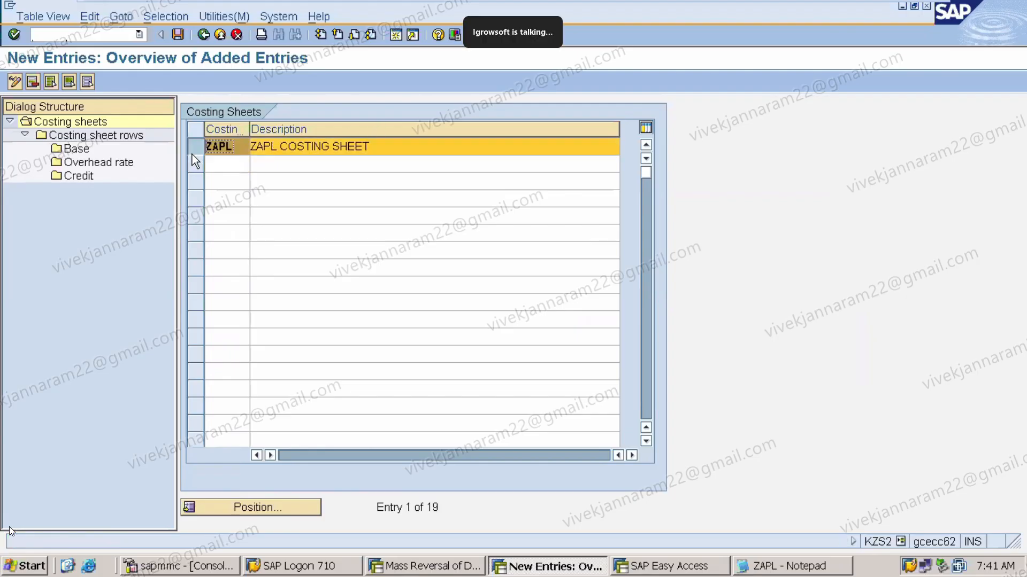
pyautogui.doubleClick(86, 137)
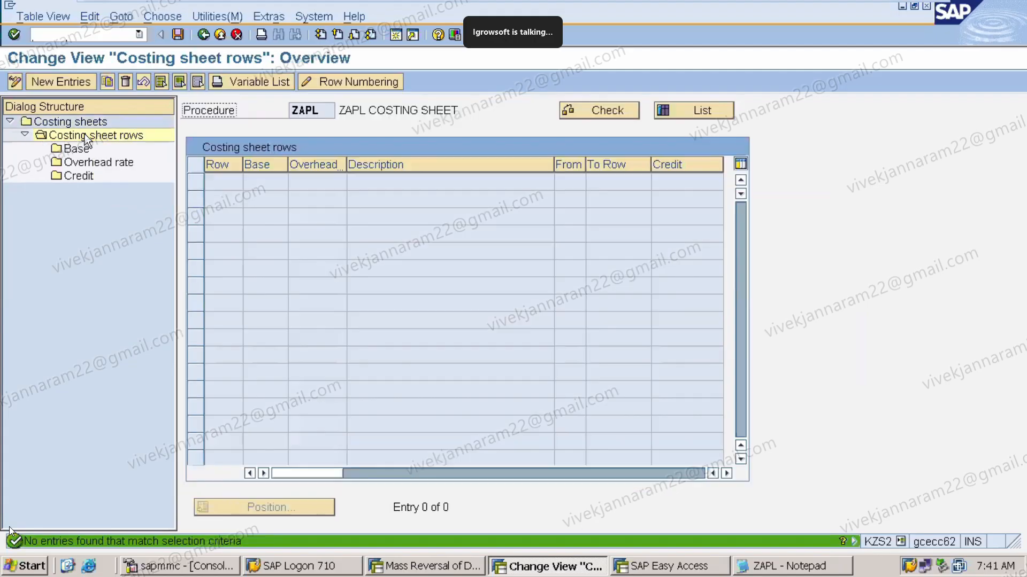
pyautogui.click(84, 81)
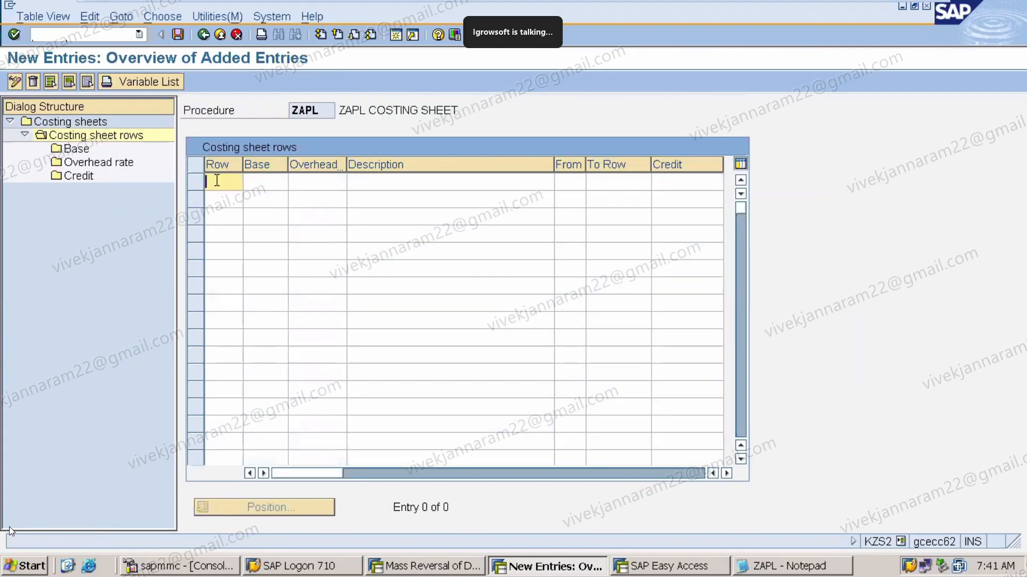
pyautogui.write('10')
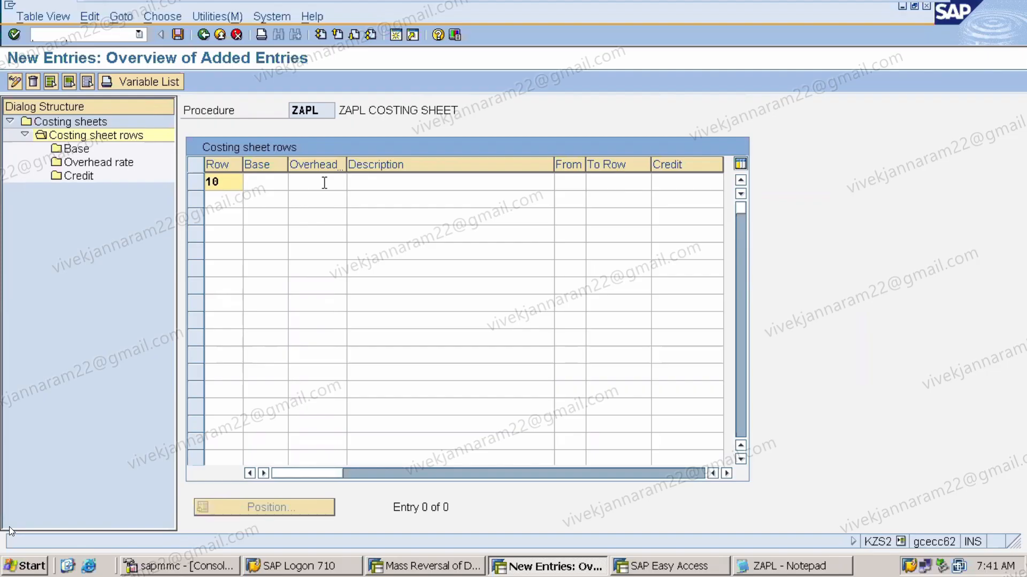
pyautogui.click(139, 35)
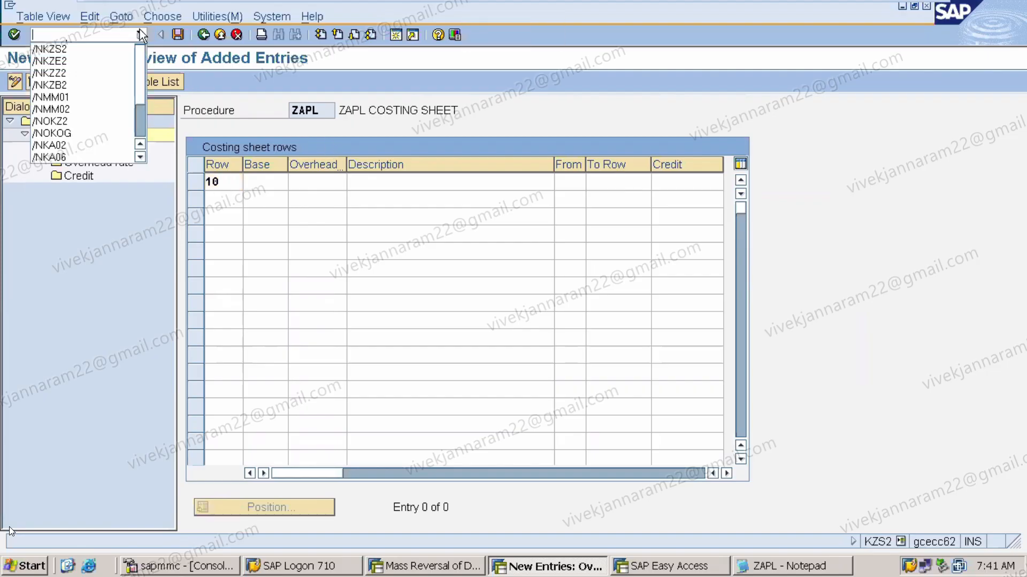
pyautogui.click(103, 51)
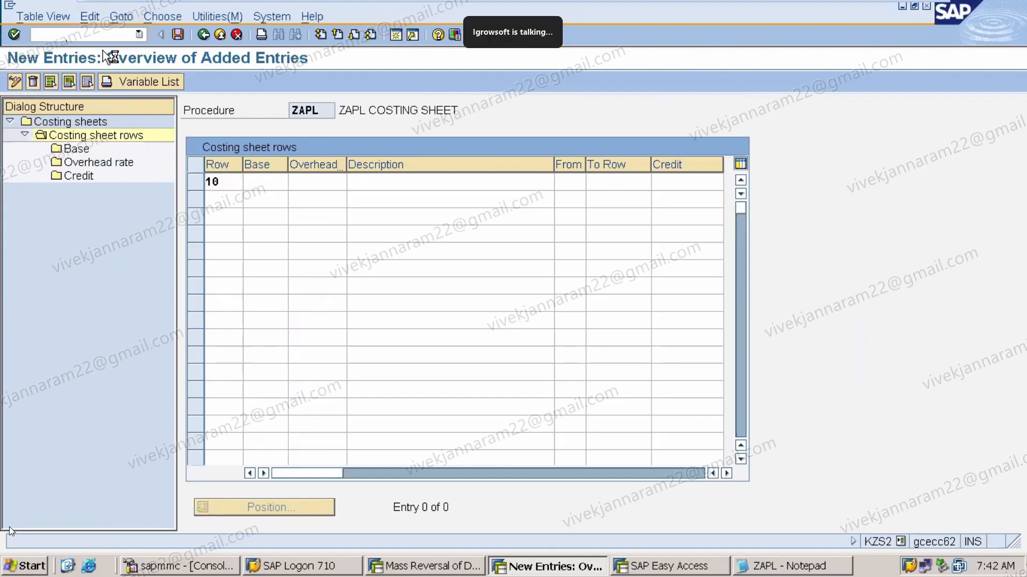
# Create a new costing sheet ZAPL with the description ZAPL COSTING SHEET
pyautogui.click(79, 81)
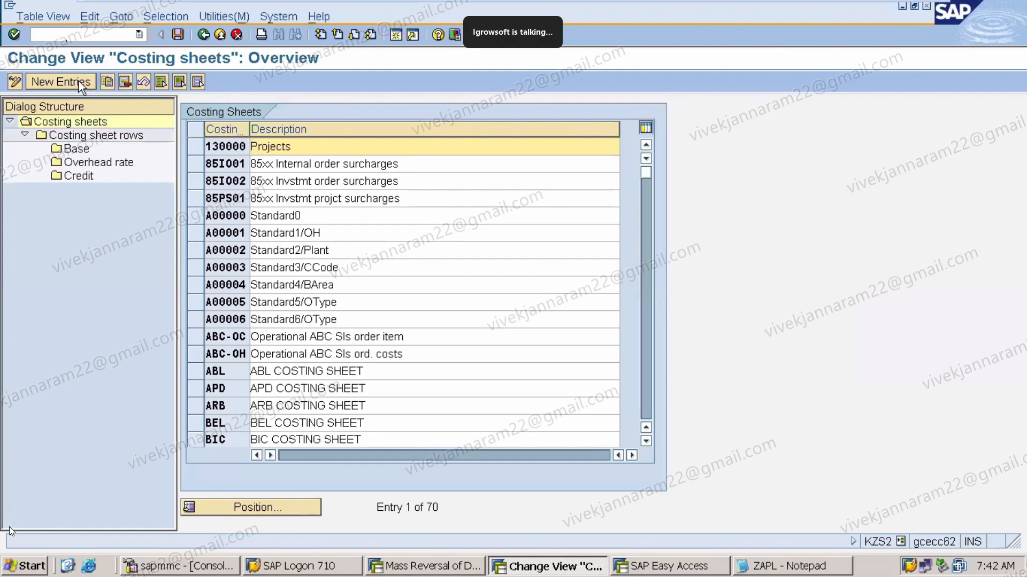
pyautogui.click(227, 144)
pyautogui.click(227, 162)
pyautogui.click(297, 145)
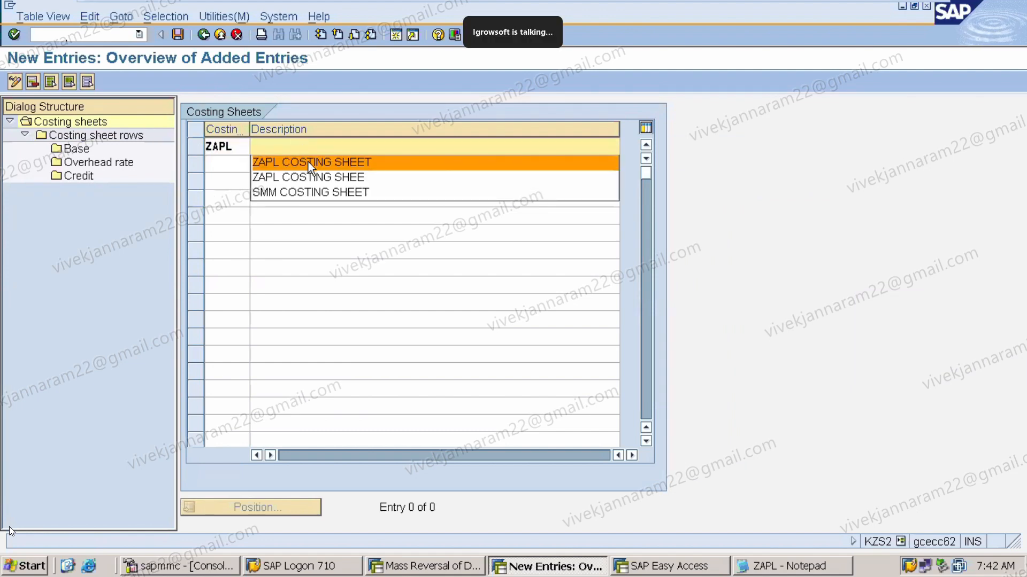
pyautogui.click(308, 161)
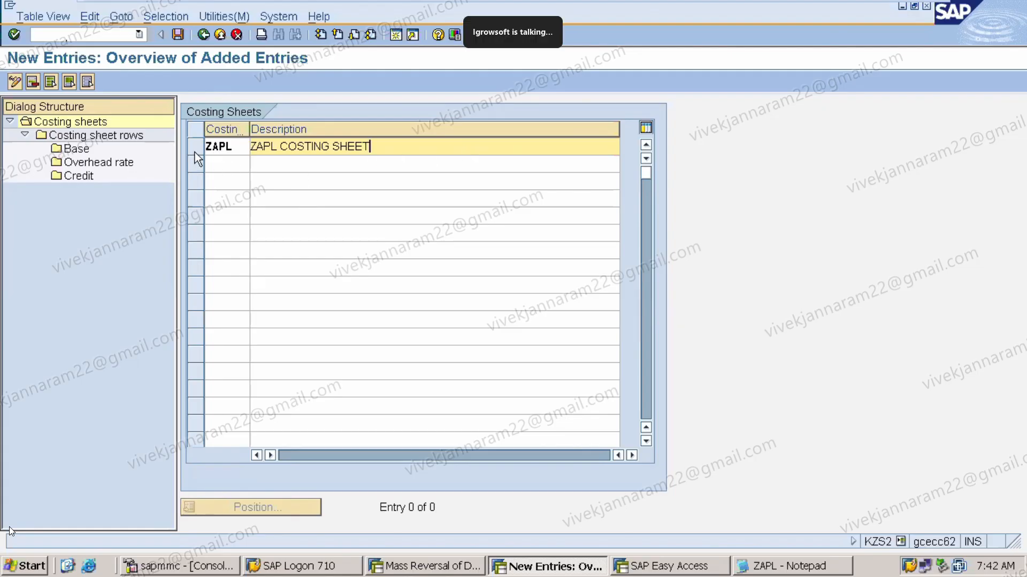
pyautogui.press('Return')
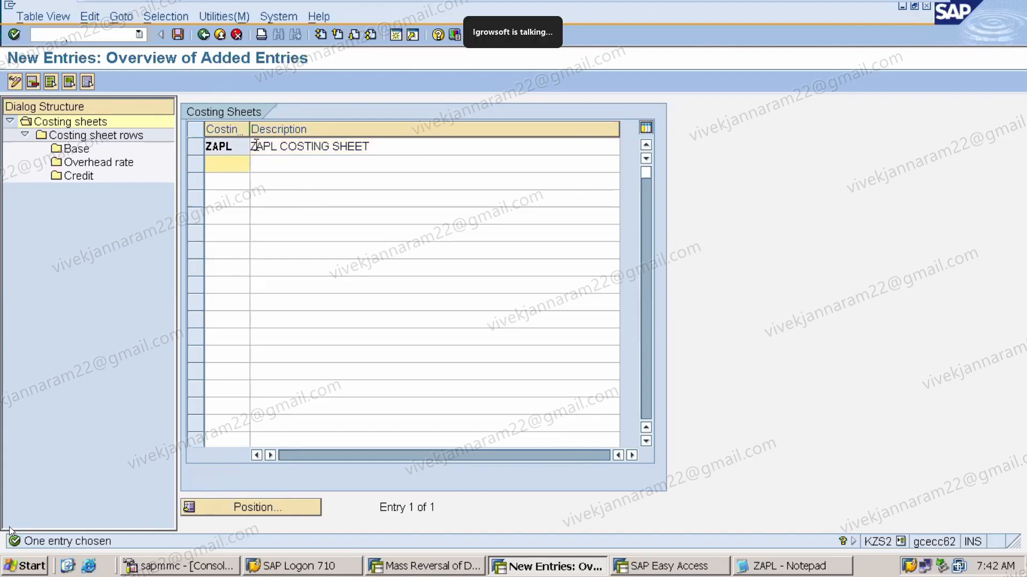
# Open the costing sheet rows of ZAPL and add row 10 with base ZAP1
pyautogui.click(196, 150)
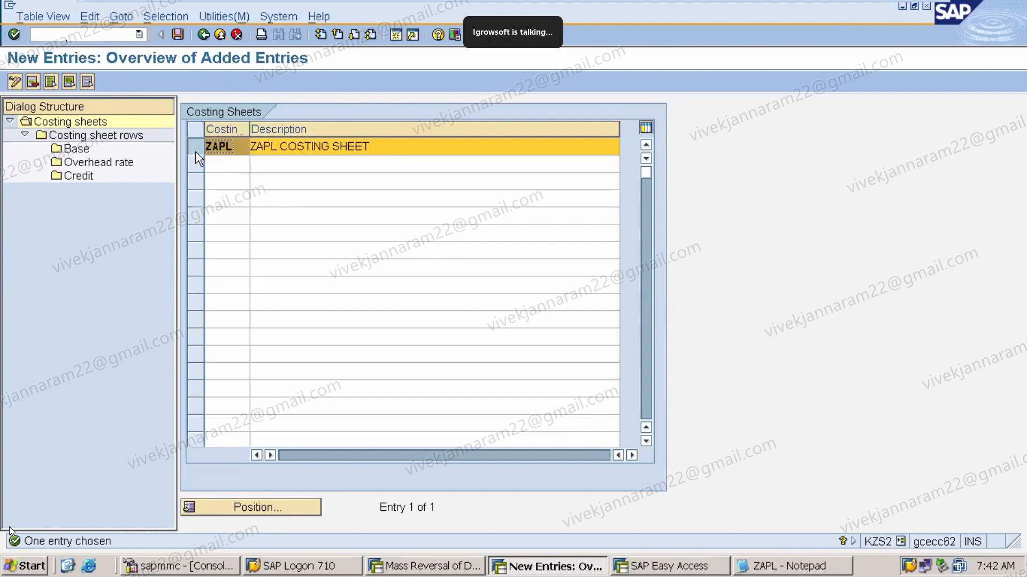
pyautogui.doubleClick(107, 136)
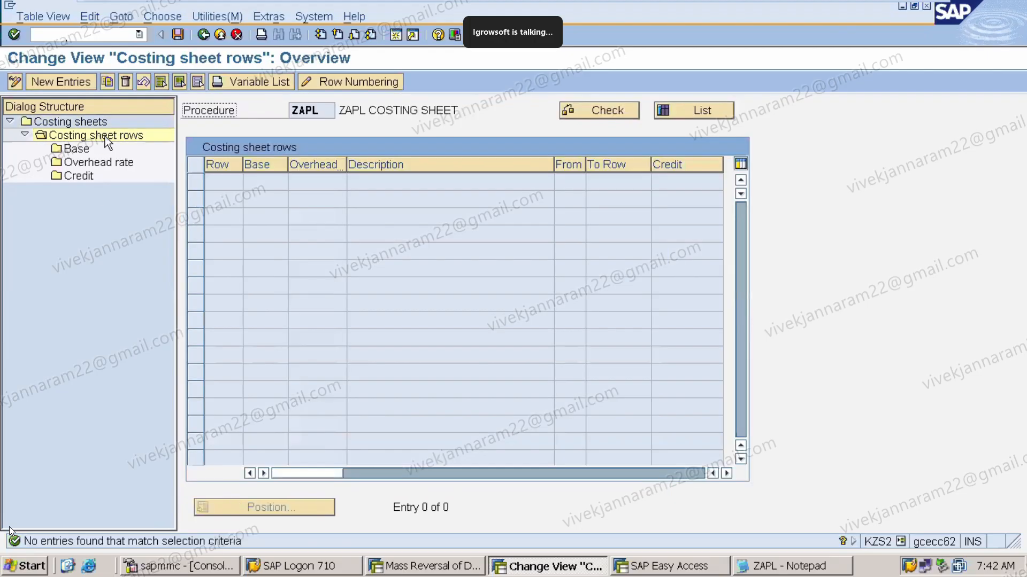
pyautogui.click(85, 85)
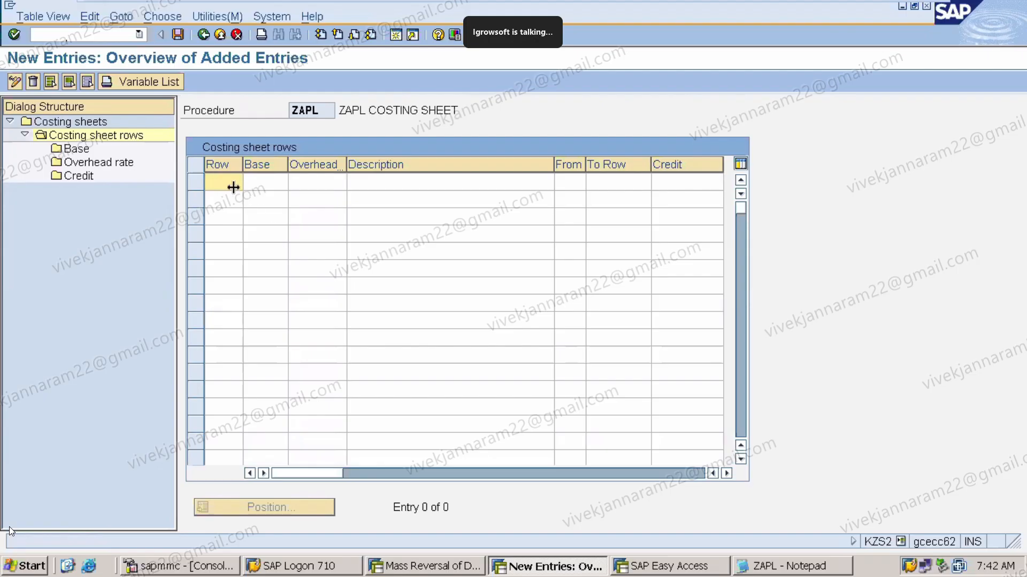
pyautogui.write('0')
pyautogui.press('BackSpace')
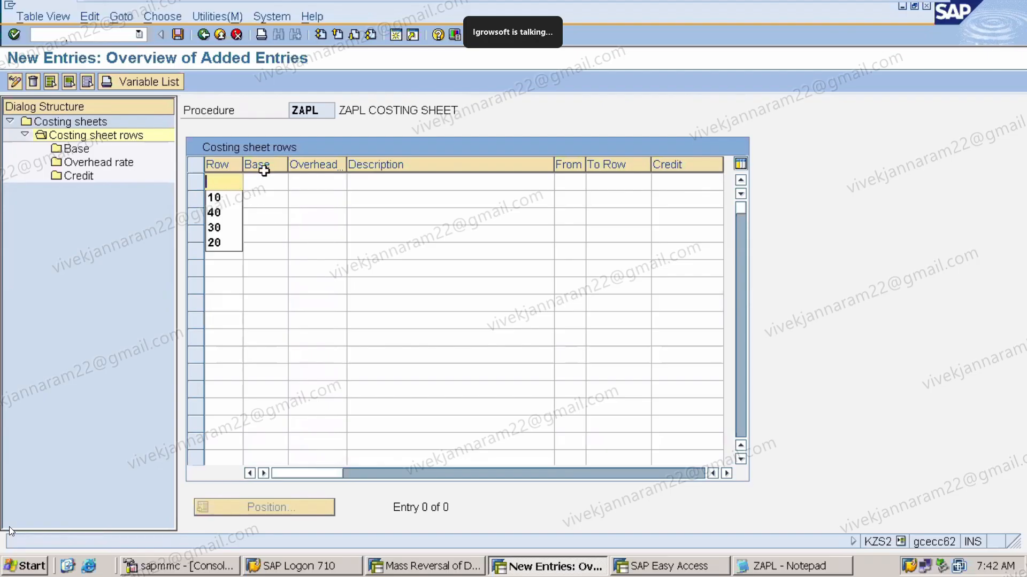
pyautogui.write('10')
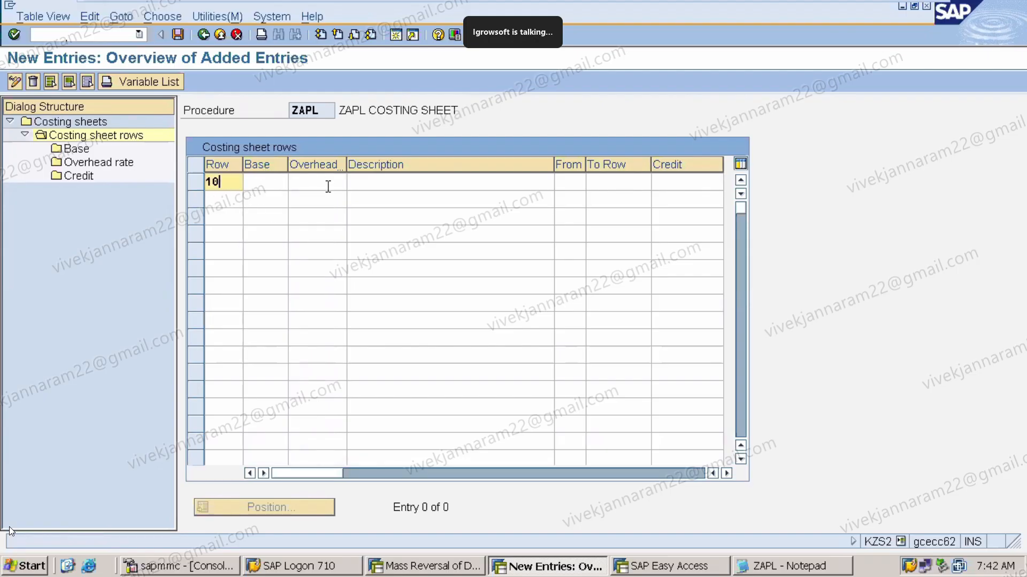
pyautogui.click(269, 179)
pyautogui.write('ZA')
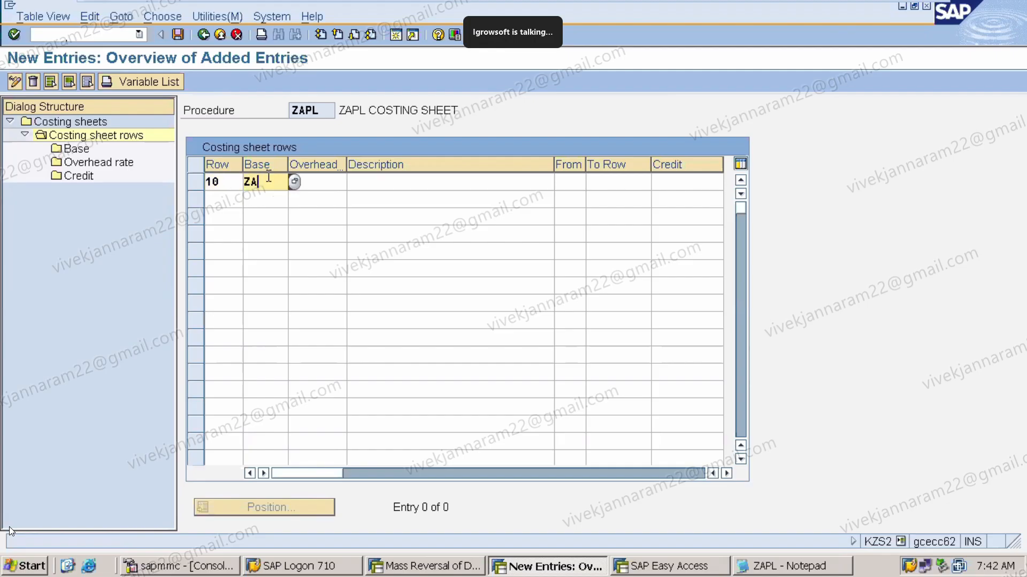
pyautogui.write('P1')
# Add costing sheet row 20 with base ZAP2
pyautogui.click(220, 203)
pyautogui.write('20')
pyautogui.click(277, 197)
pyautogui.write('ZAP2')
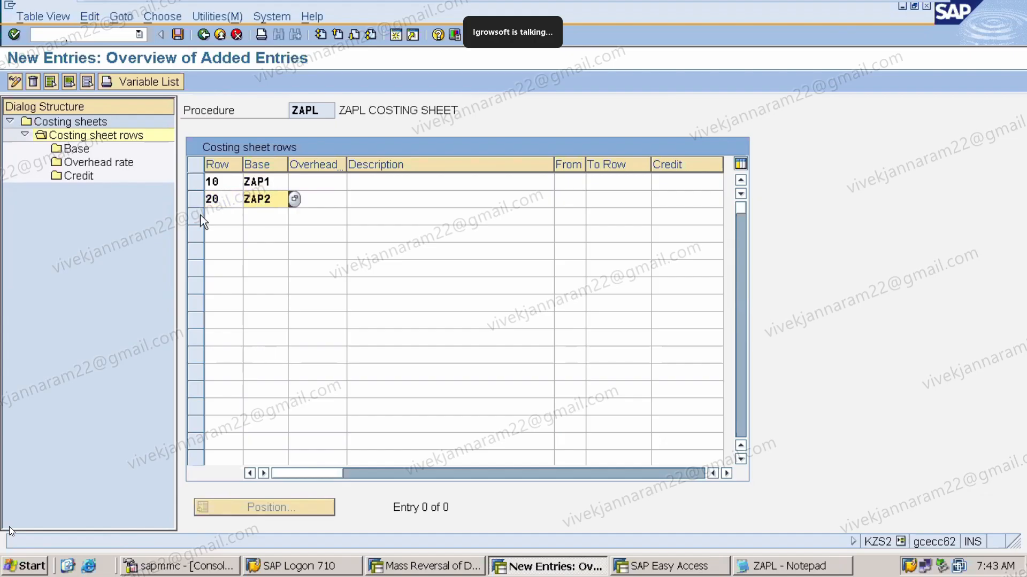
# Add costing sheet row 30 with overhead rate ZAP3, from row 10 to row 10, and credit ZA4
pyautogui.click(215, 215)
pyautogui.write('3')
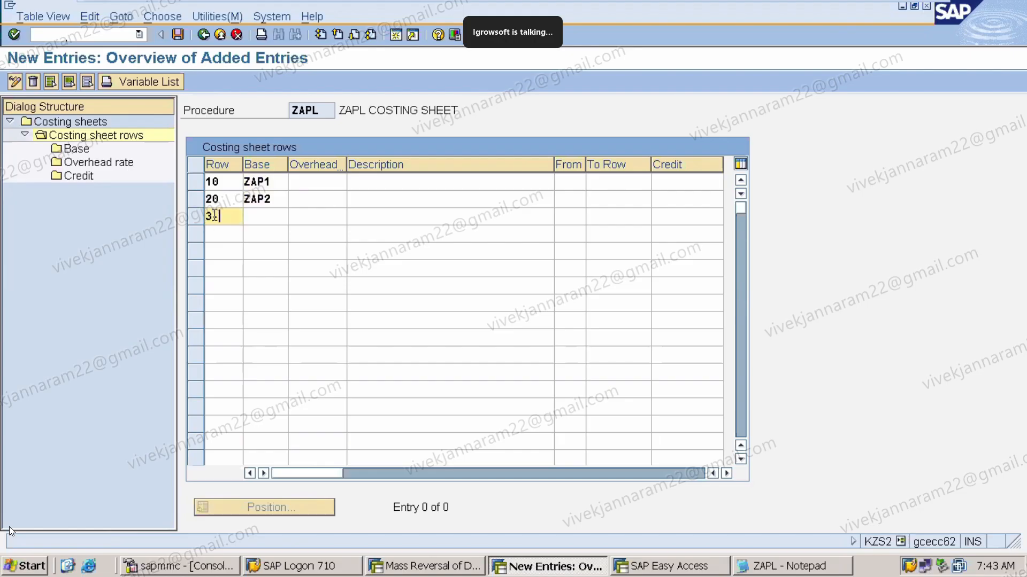
pyautogui.write('0')
pyautogui.click(313, 216)
pyautogui.write('Z')
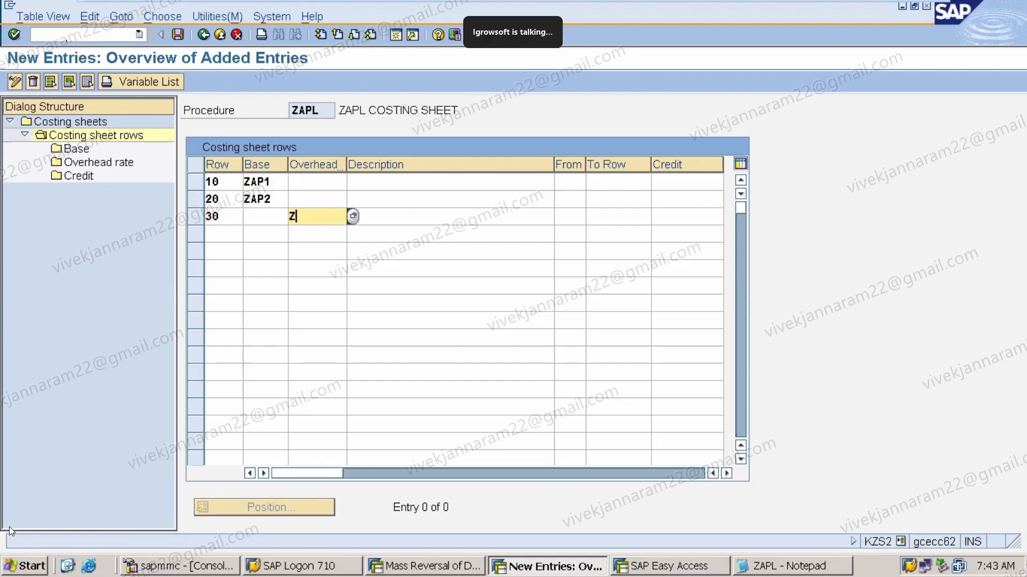
pyautogui.write('AP3')
pyautogui.click(426, 221)
pyautogui.click(558, 216)
pyautogui.write('10')
pyautogui.click(615, 216)
pyautogui.write('10')
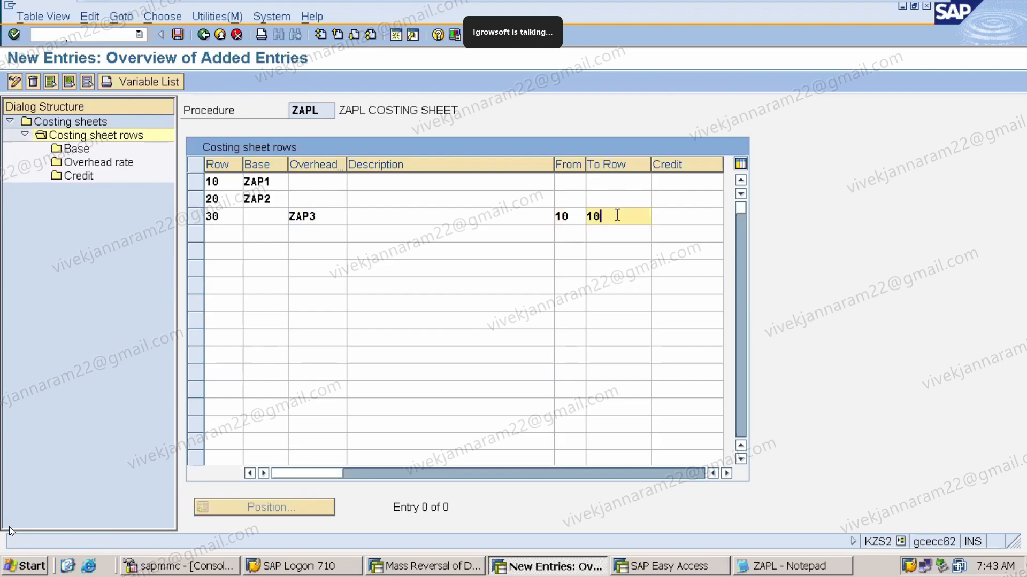
pyautogui.click(697, 215)
pyautogui.write('ZA4')
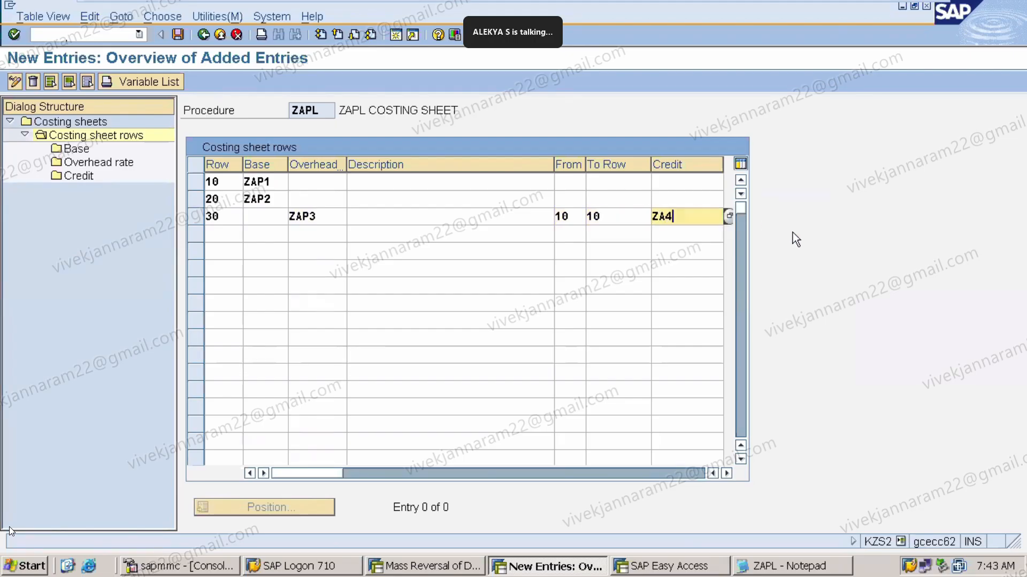
# Add row 40 described as COGM - COST OF GOODS MANUFAC, from row 10 to 30, and save under the PRODUCT COSTING customizing request
pyautogui.click(224, 239)
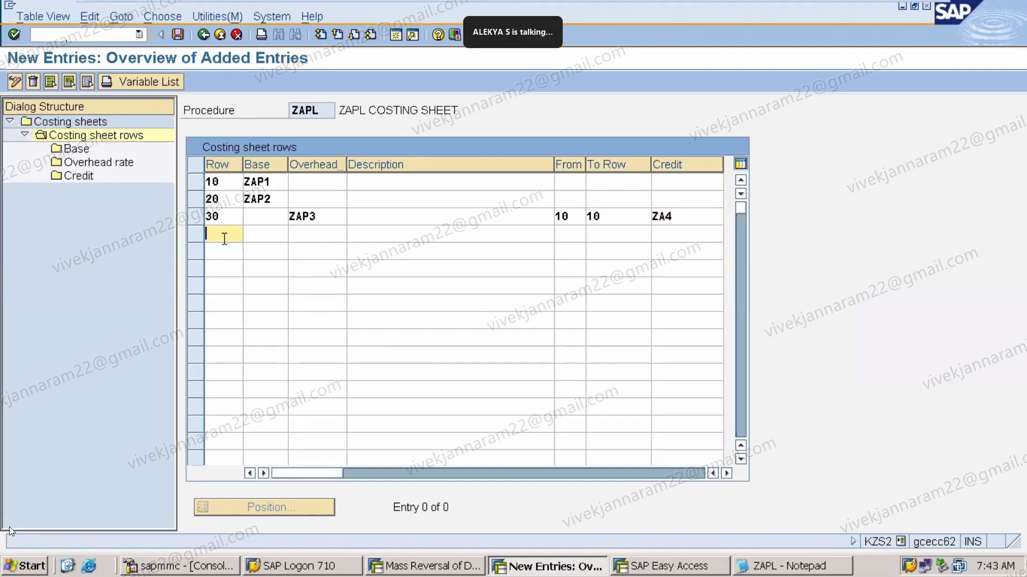
pyautogui.write('40')
pyautogui.click(364, 234)
pyautogui.click(374, 250)
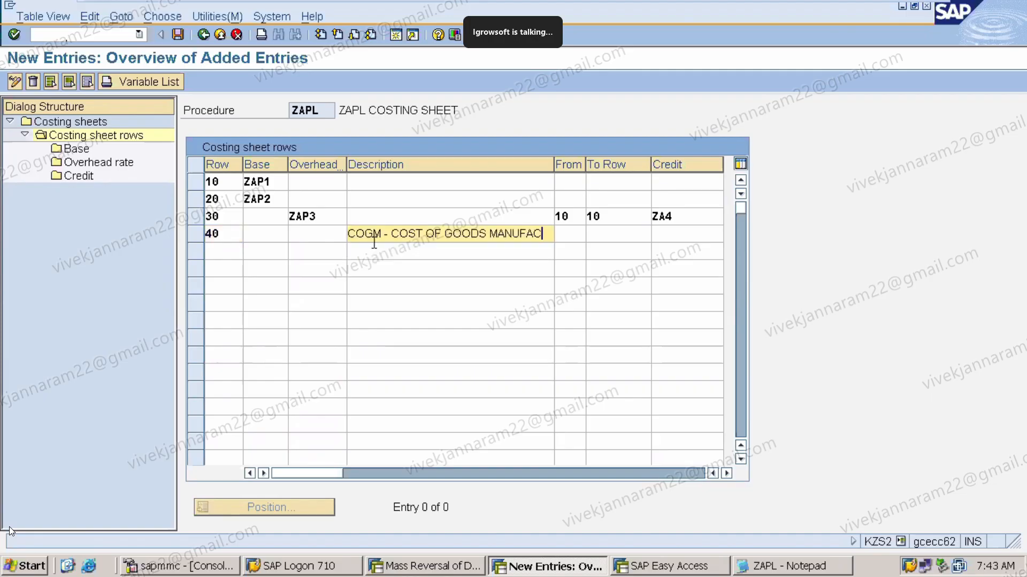
pyautogui.click(579, 241)
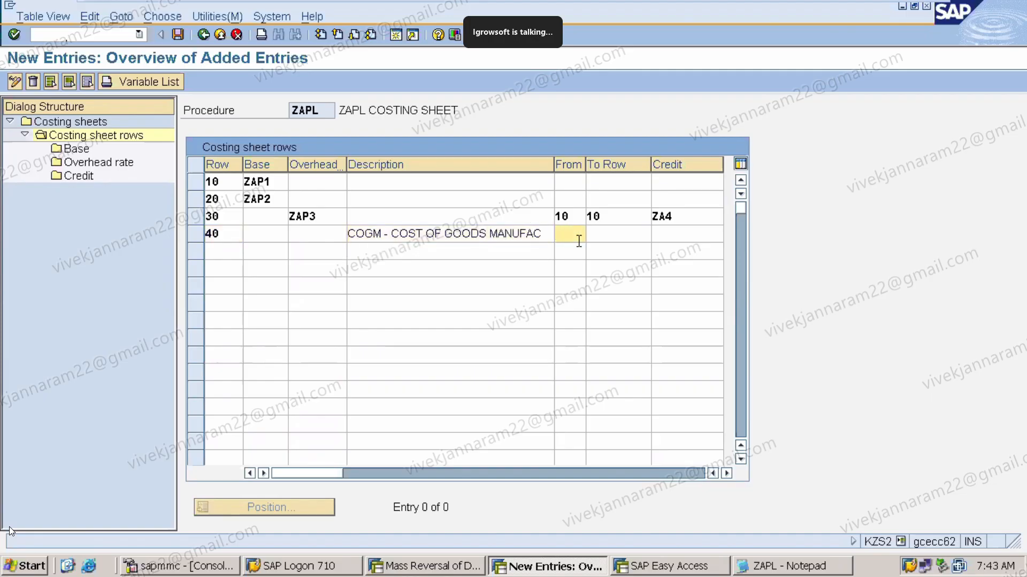
pyautogui.write('10')
pyautogui.click(619, 229)
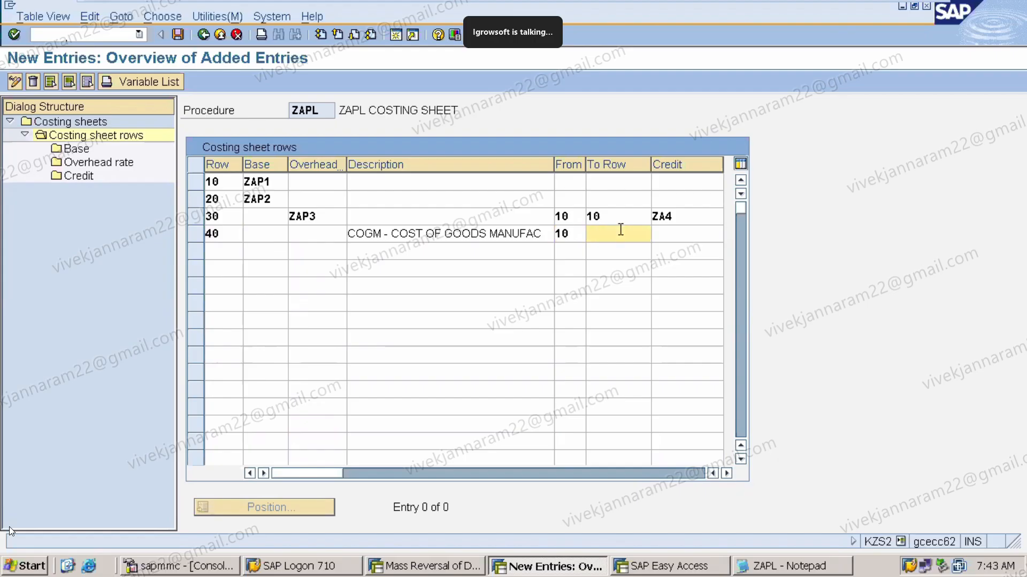
pyautogui.write('30')
pyautogui.press('Return')
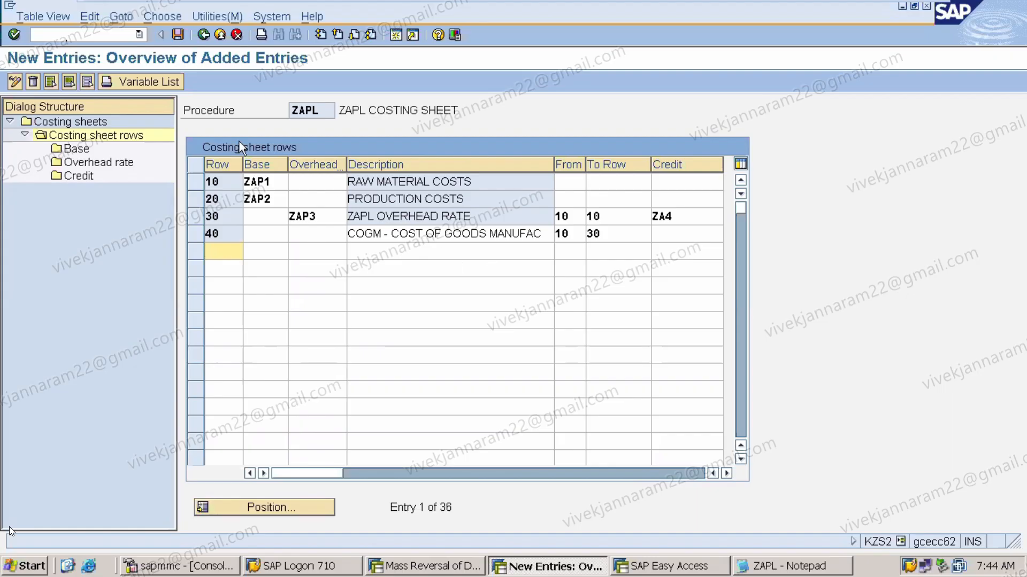
pyautogui.click(178, 35)
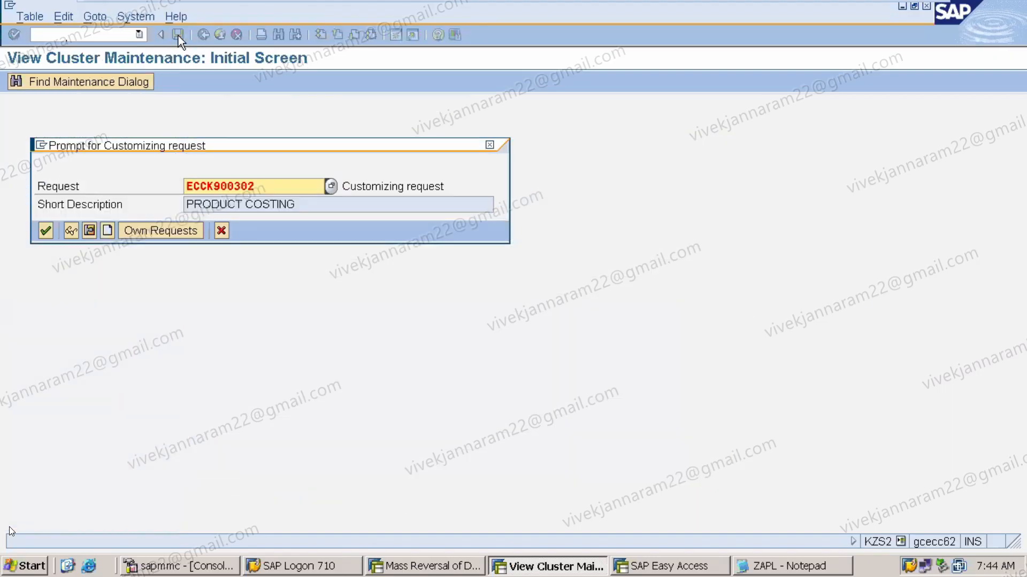
pyautogui.click(46, 232)
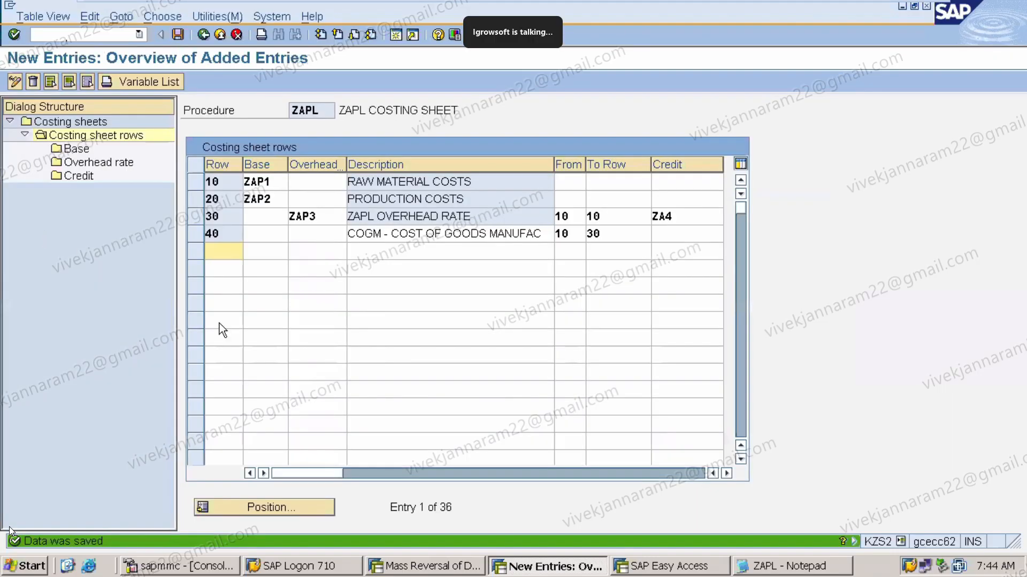
# Switch to the ZAPL notes in Notepad and add the line "9) Assing costing sheet to plant : OKKN" directly below item 8
pyautogui.click(820, 567)
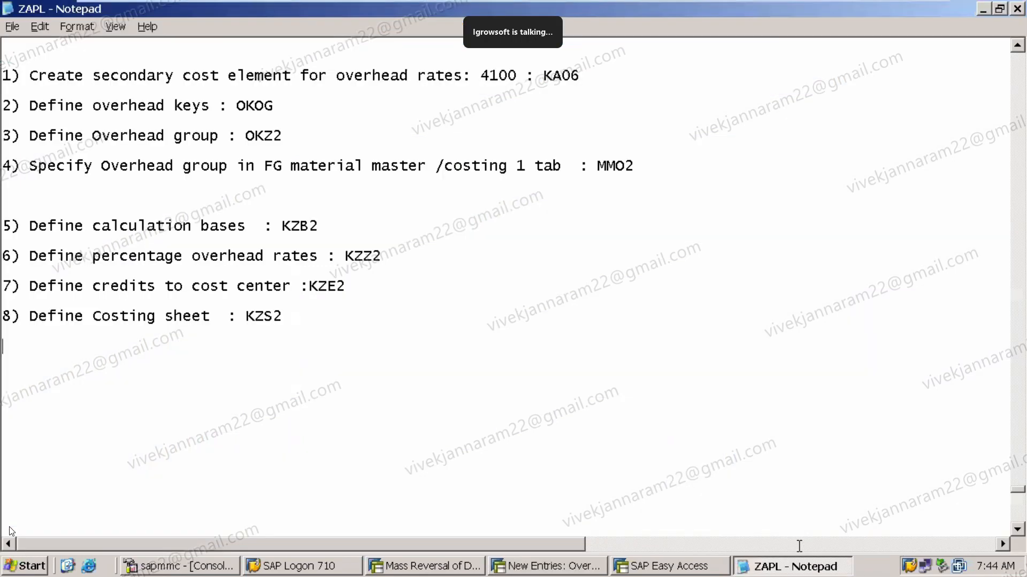
pyautogui.click(69, 363)
pyautogui.write('9) ASSIGN')
pyautogui.press('BackSpace')
pyautogui.press('BackSpace')
pyautogui.press('BackSpace')
pyautogui.press('BackSpace')
pyautogui.press('BackSpace')
pyautogui.press('BackSpace')
pyautogui.write('ssing costing sheet to plant : OKKN')
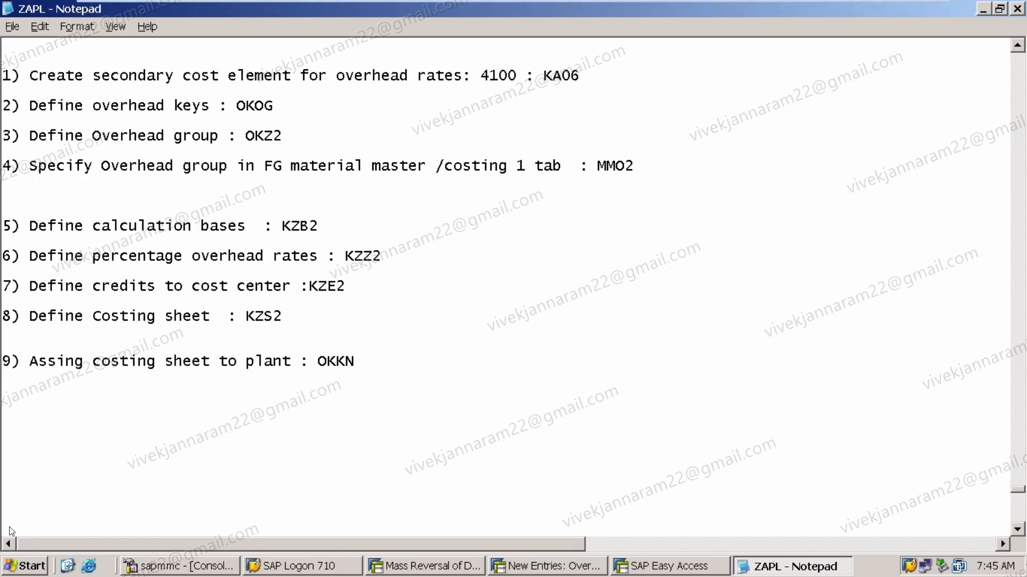
pyautogui.press('Delete')
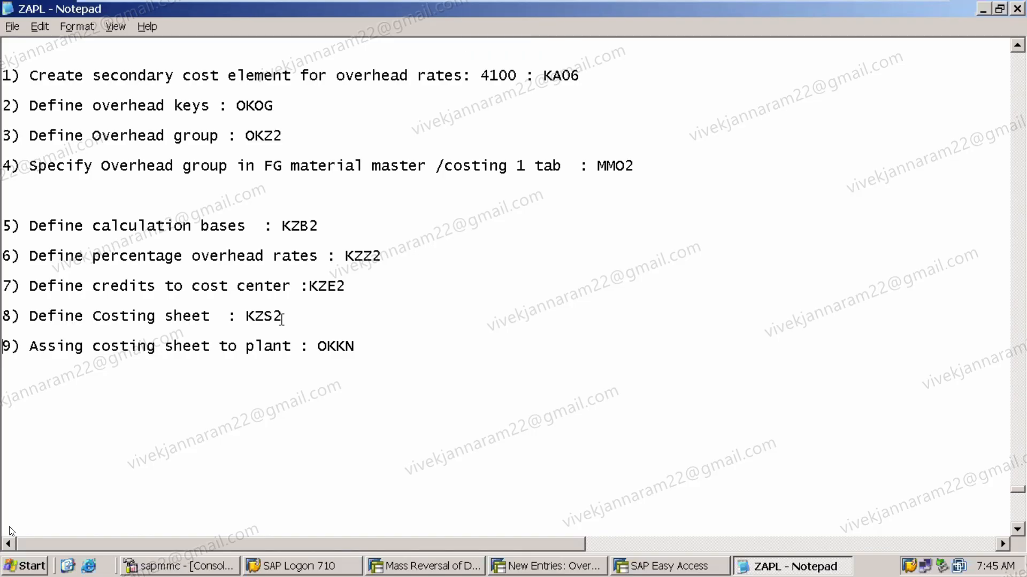
# Switch back to the SAP session and go to the costing variants with transaction code /NOKKN
pyautogui.click(580, 572)
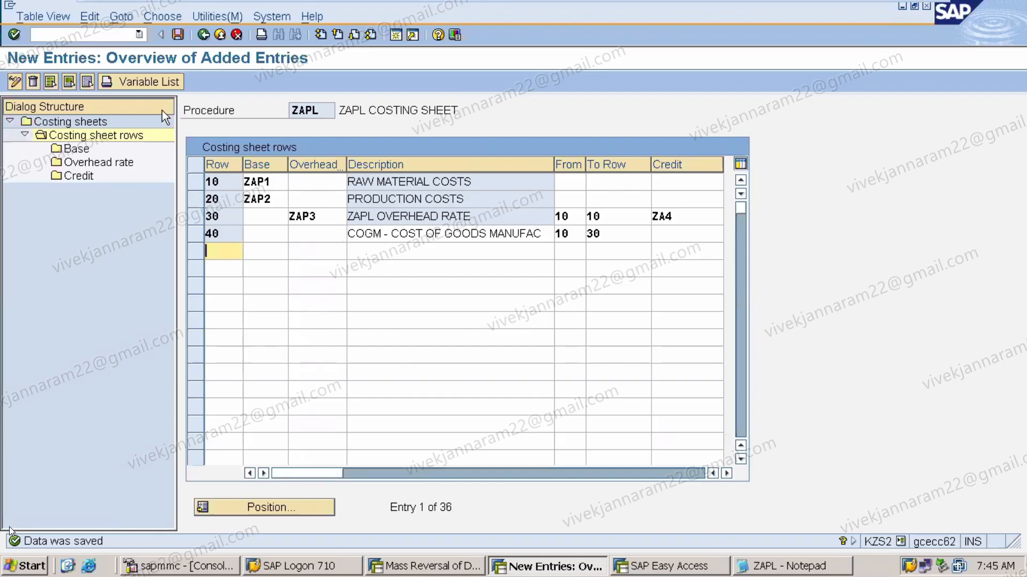
pyautogui.click(89, 36)
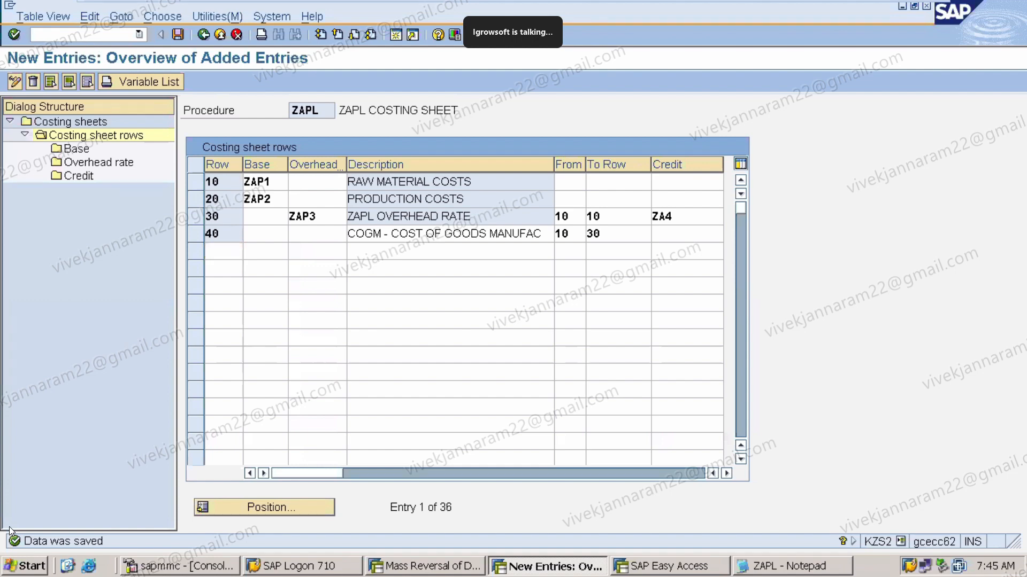
pyautogui.write('/NOKKN')
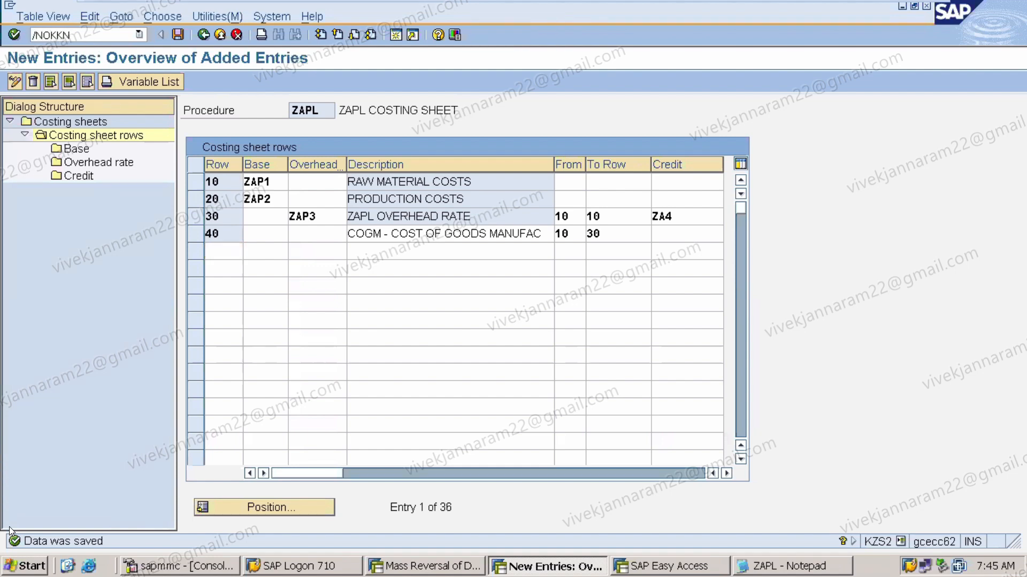
pyautogui.press('Return')
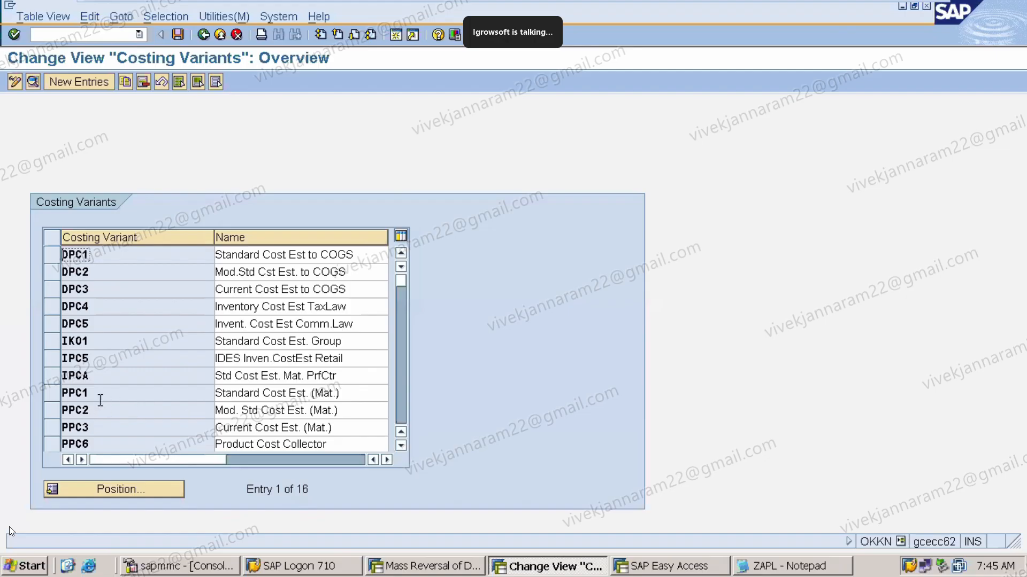
# Find costing variant PPC1, Standard Cost Est. (Mat.), and open its details
pyautogui.click(52, 399)
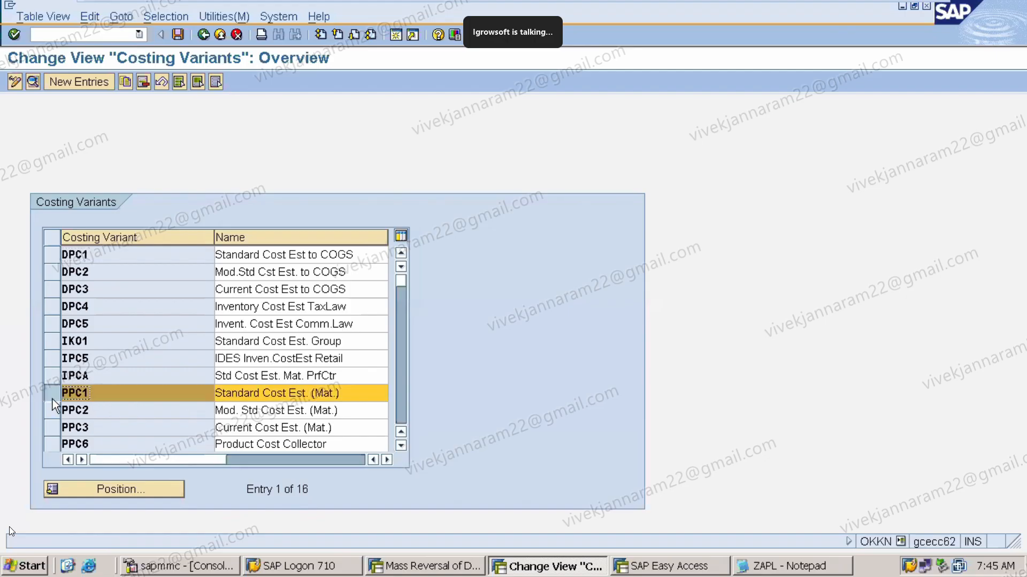
pyautogui.click(404, 449)
pyautogui.click(404, 449)
pyautogui.click(403, 449)
pyautogui.click(403, 449)
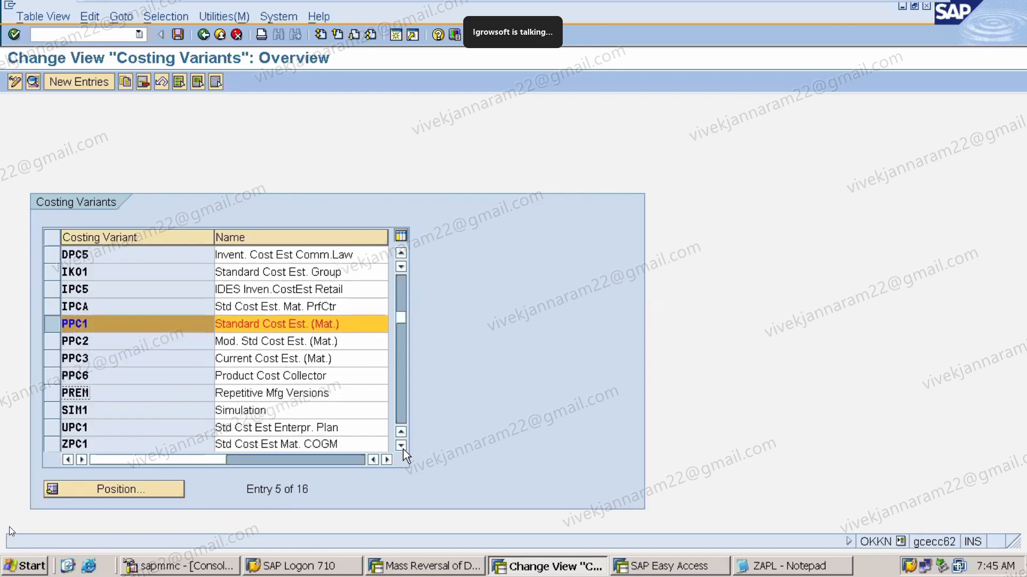
pyautogui.click(49, 328)
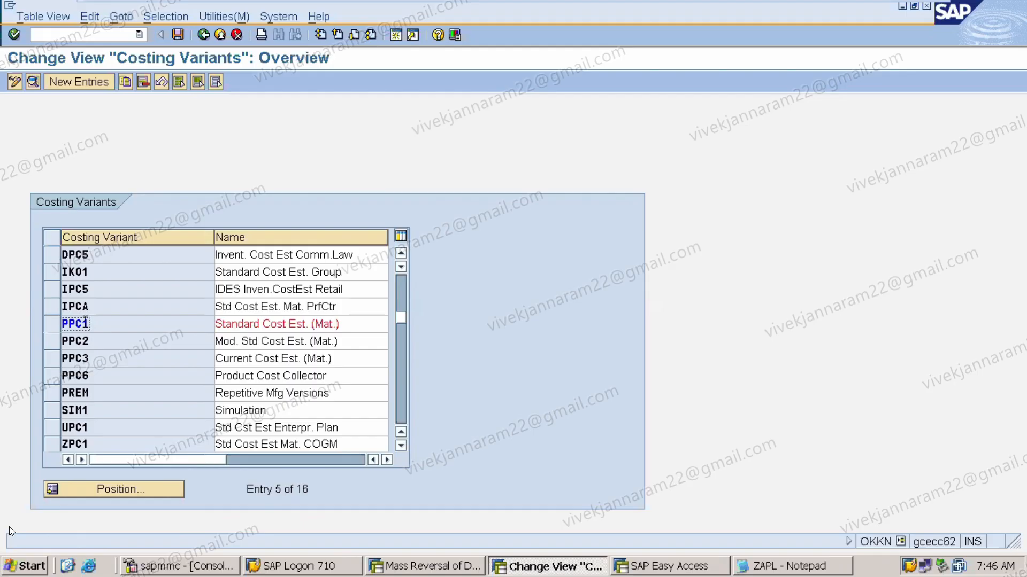
pyautogui.doubleClick(59, 326)
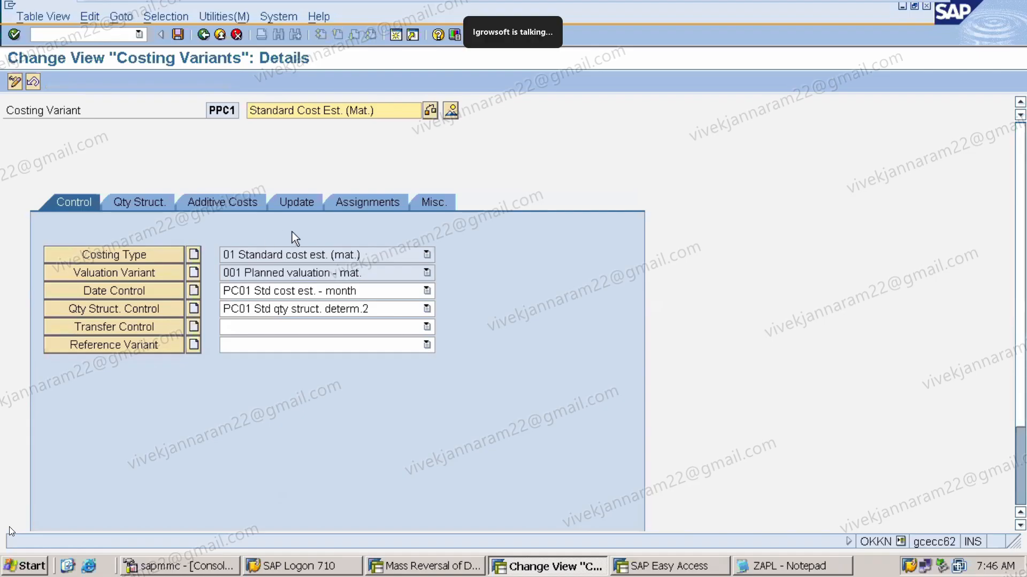
# Create a plant-dependent entry of valuation variant 001 for plant ZAPL and save it under the PRODUCT COSTING customizing request
pyautogui.click(145, 277)
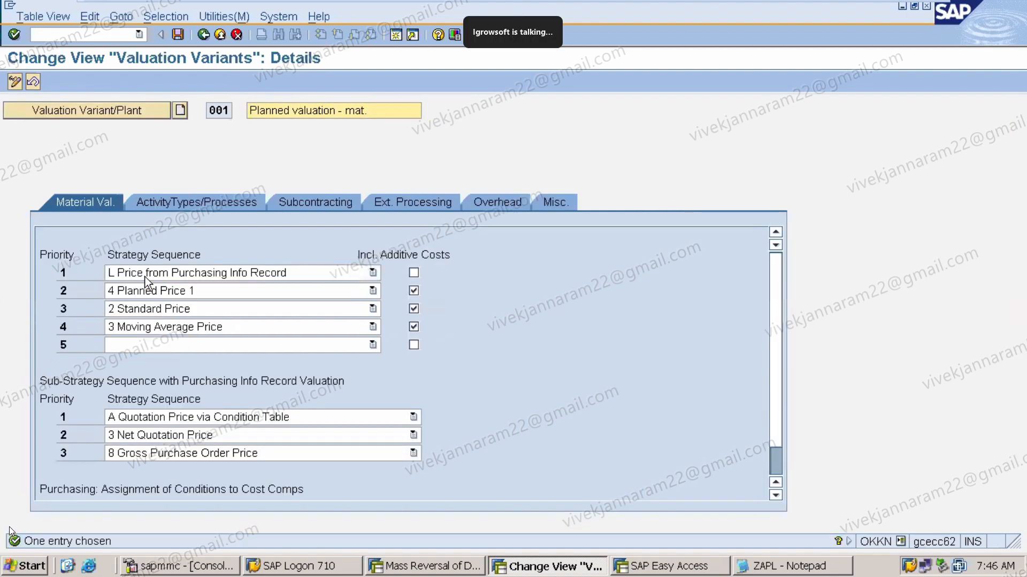
pyautogui.click(181, 111)
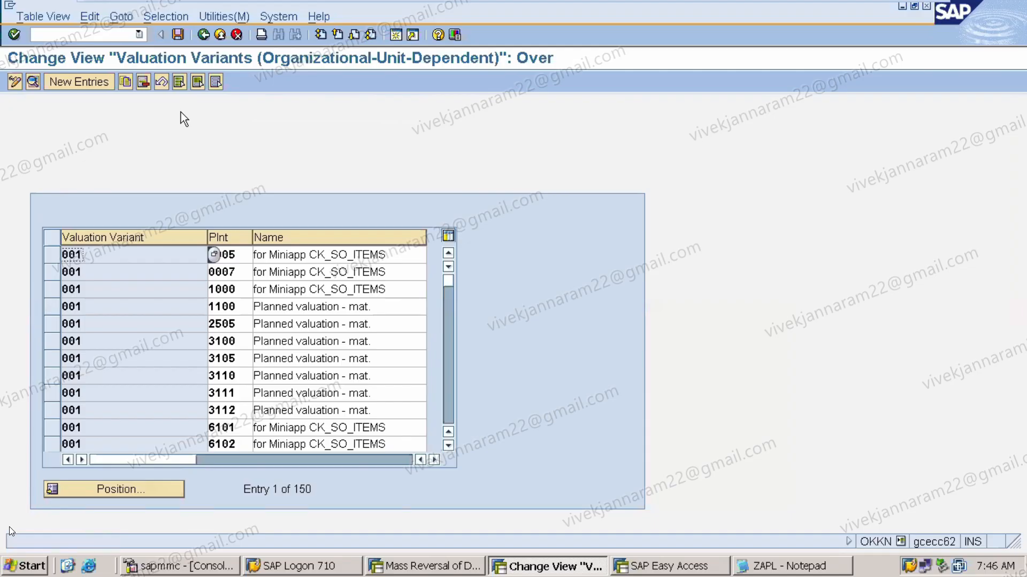
pyautogui.click(99, 82)
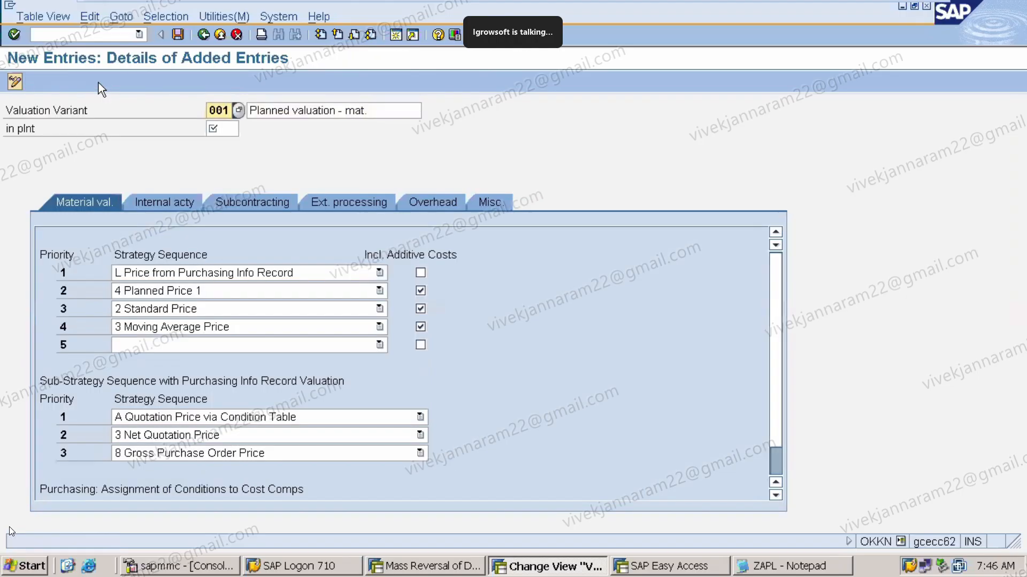
pyautogui.click(224, 127)
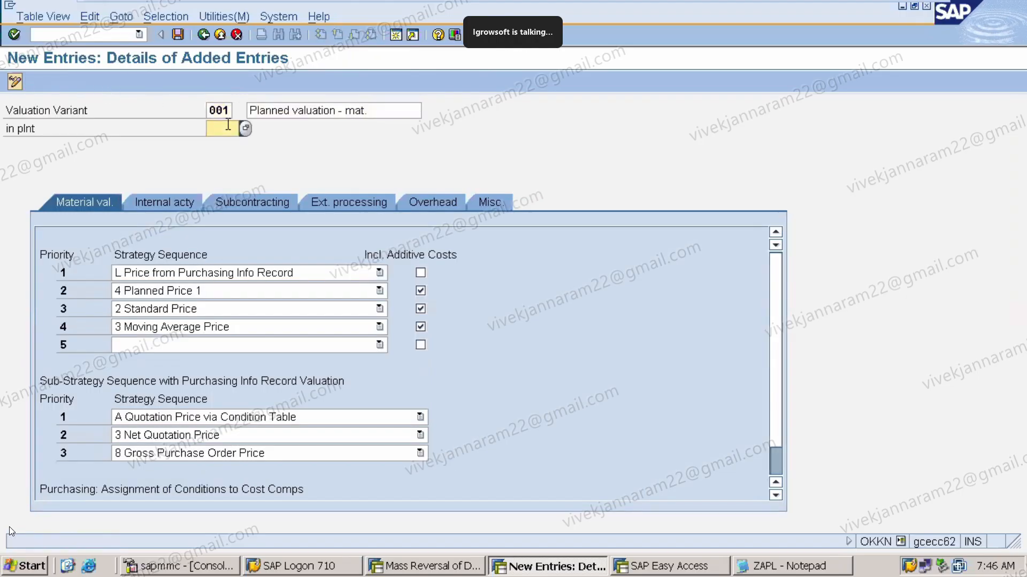
pyautogui.write('ZAPL')
pyautogui.hotkey('shift', 'Tab')
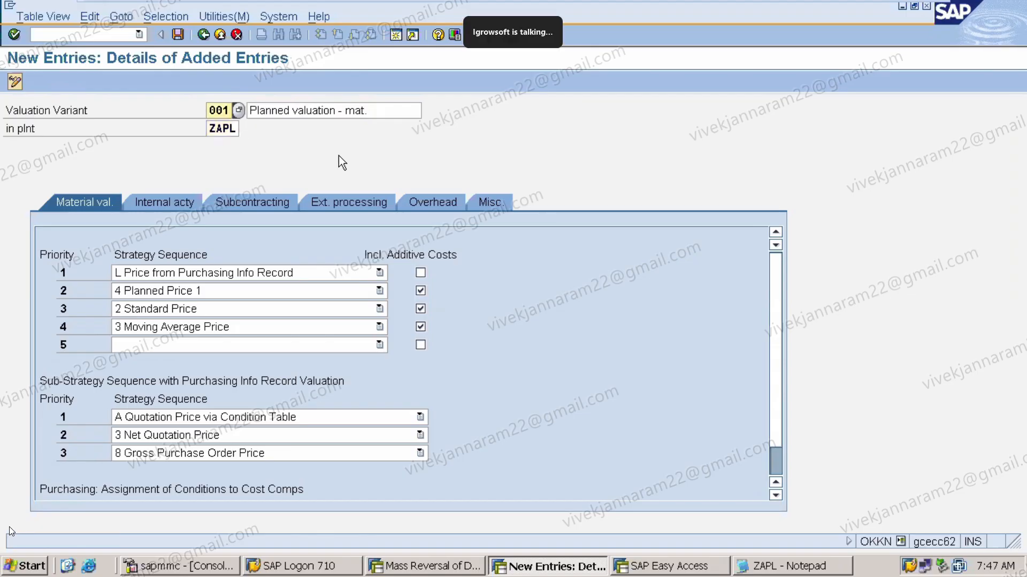
pyautogui.click(177, 34)
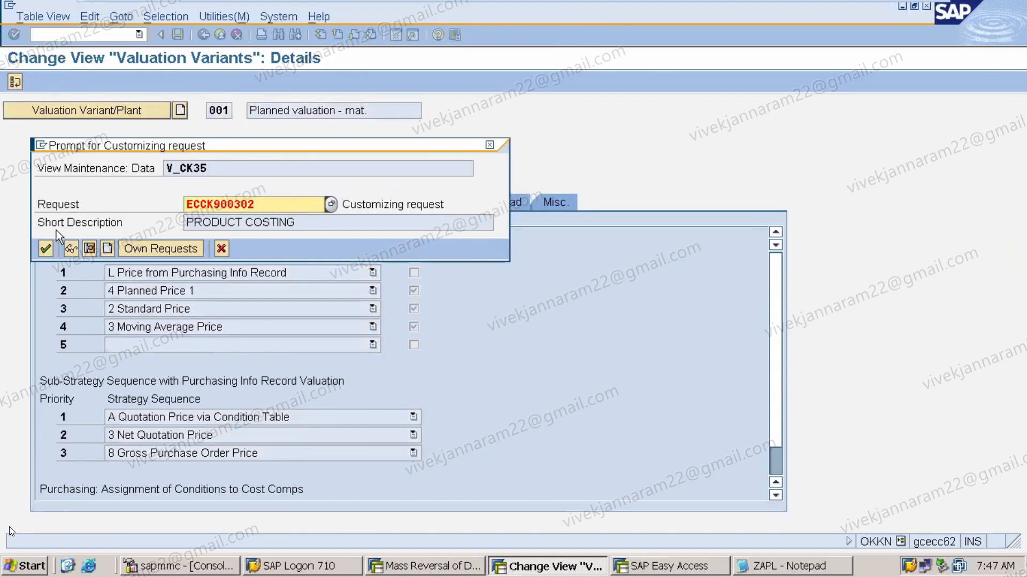
pyautogui.click(46, 248)
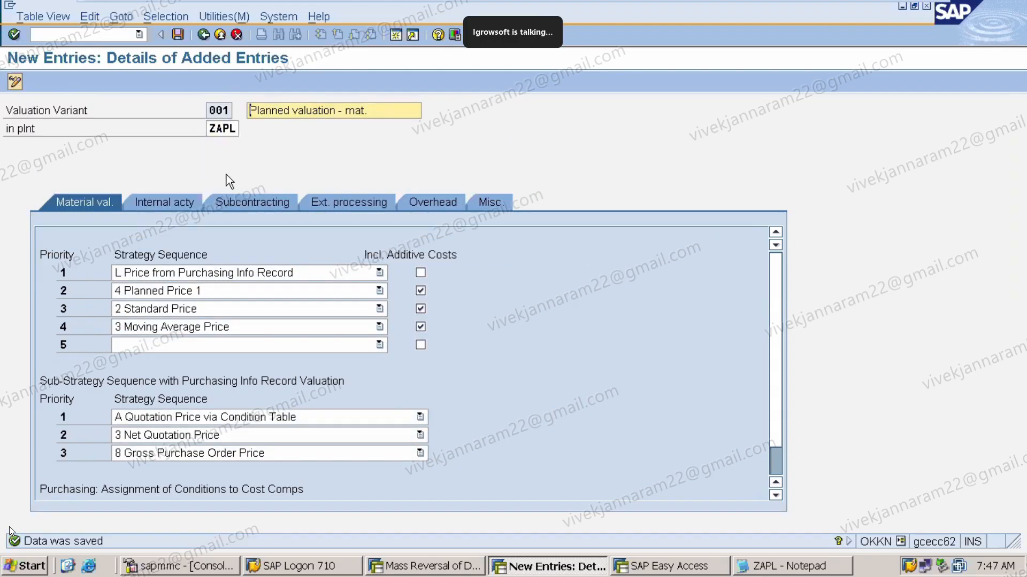
# Return to the overview of plant-dependent valuation variants and open the details of variant 001 for plant ZAPL
pyautogui.click(202, 34)
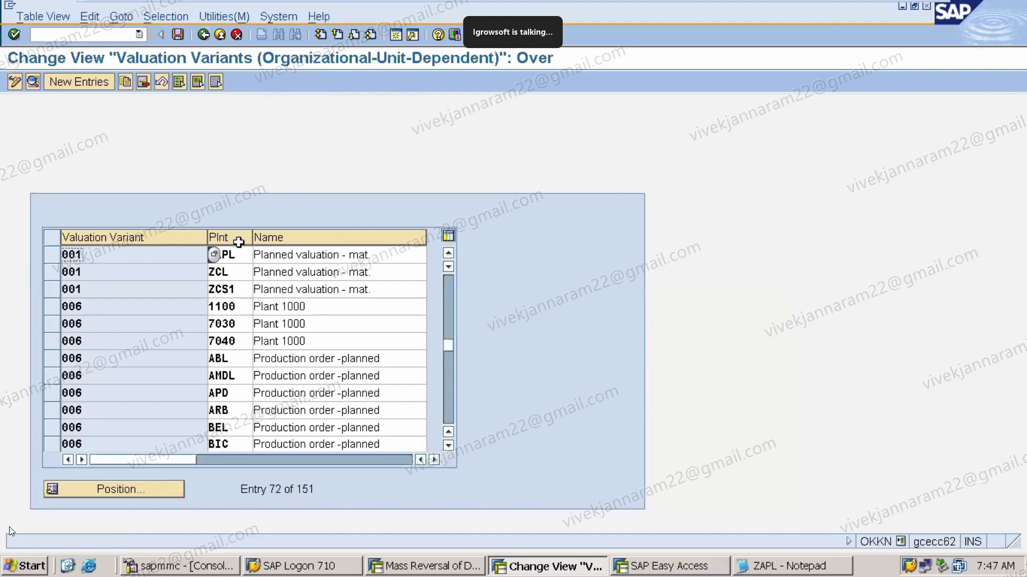
pyautogui.press('Tab')
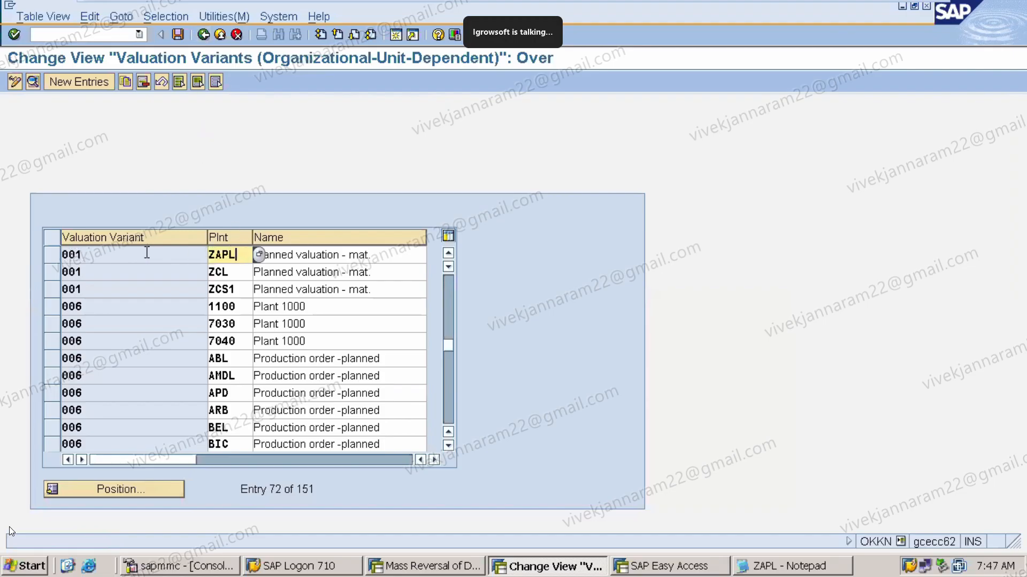
pyautogui.click(56, 253)
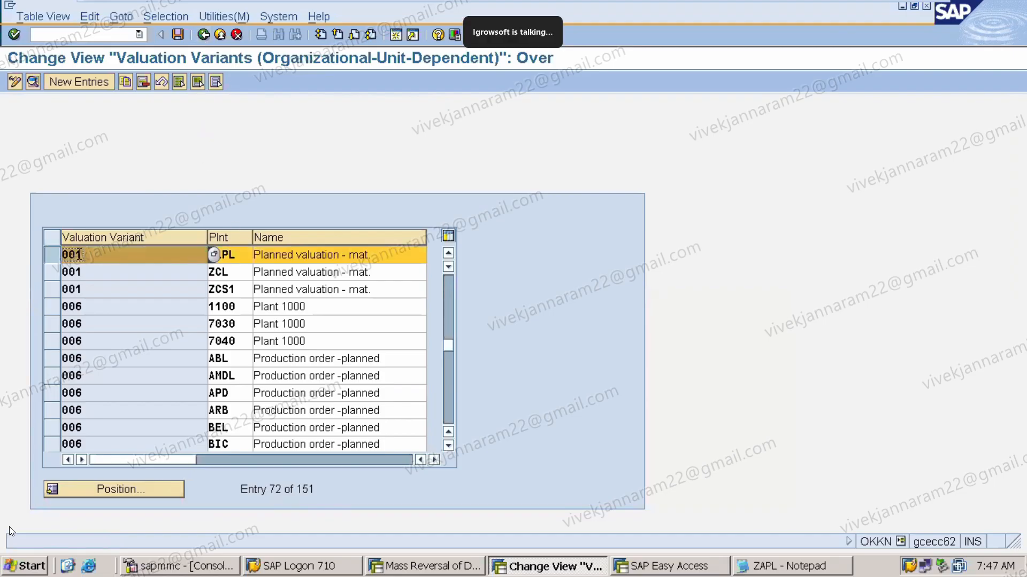
pyautogui.click(298, 254)
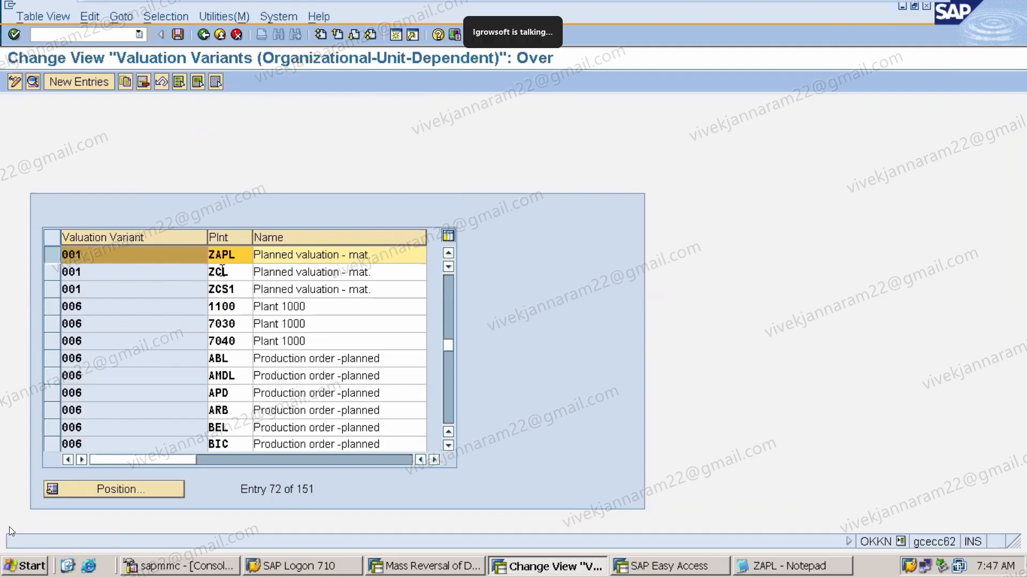
pyautogui.doubleClick(47, 255)
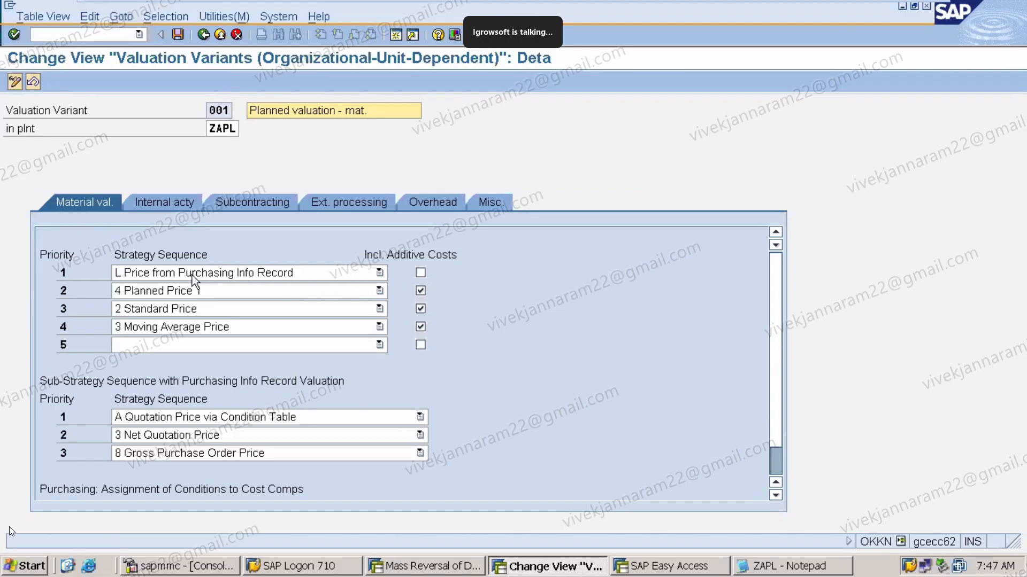
# Set the priority 1 material valuation strategy to 7 Valuation Price According to Price Control in Mat. Master
pyautogui.click(377, 273)
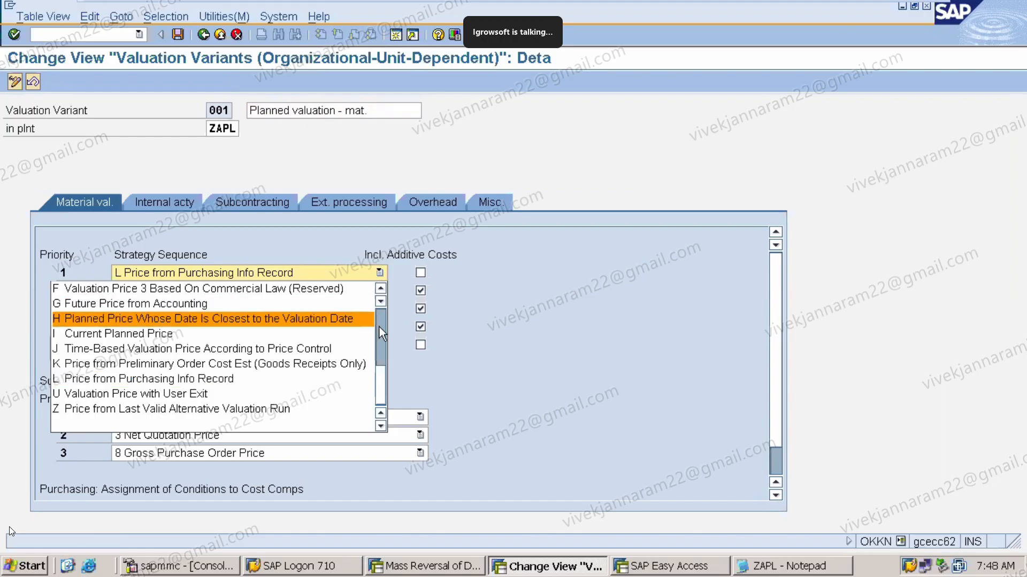
pyautogui.scroll(3, 381, 333)
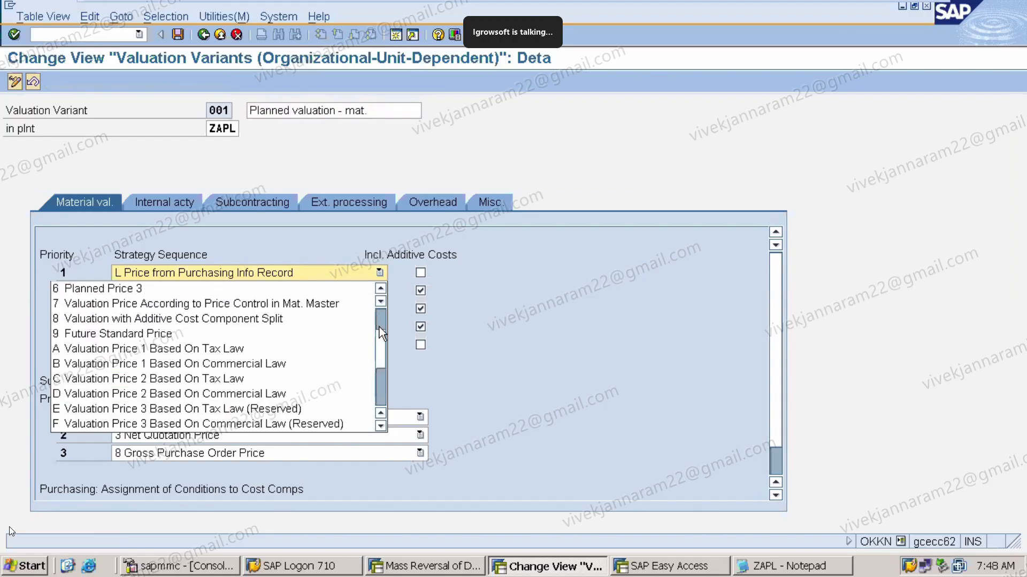
pyautogui.click(342, 303)
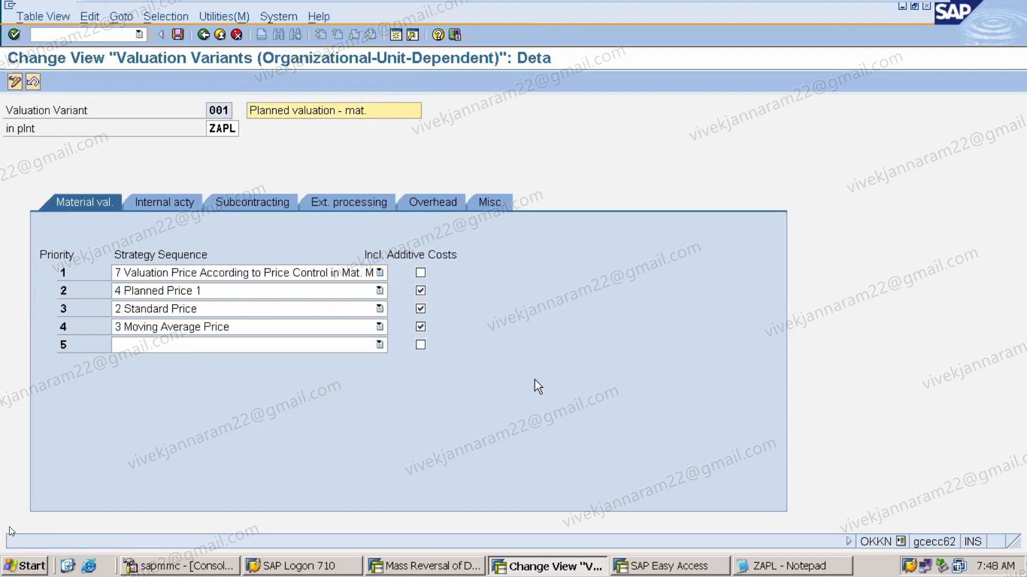
pyautogui.click(379, 273)
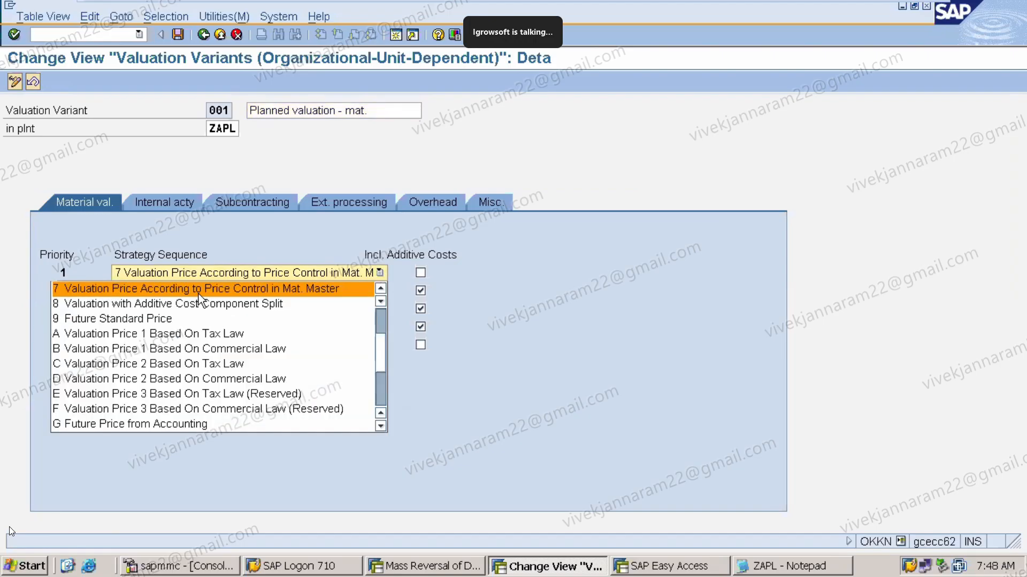
pyautogui.click(341, 290)
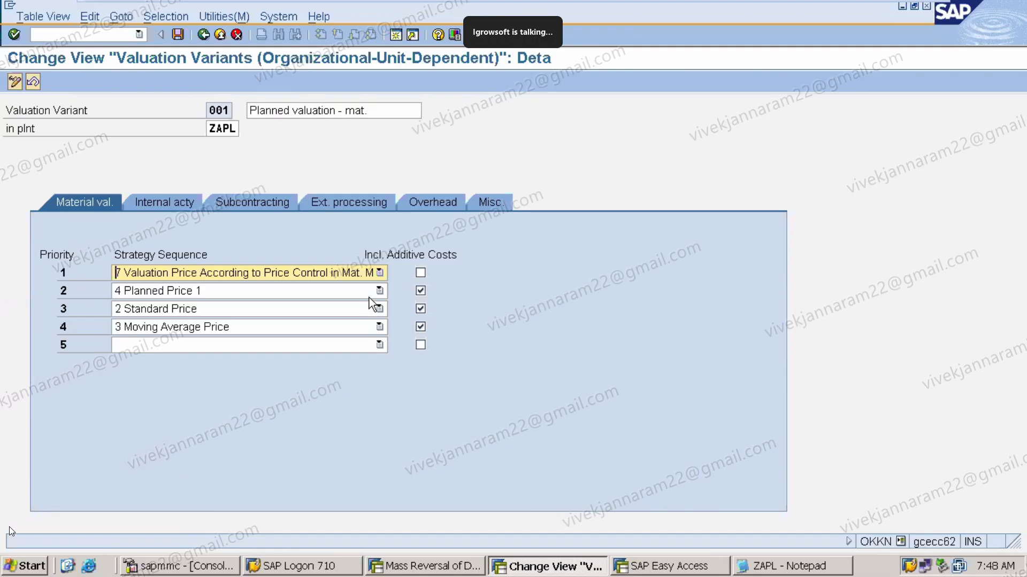
pyautogui.click(368, 275)
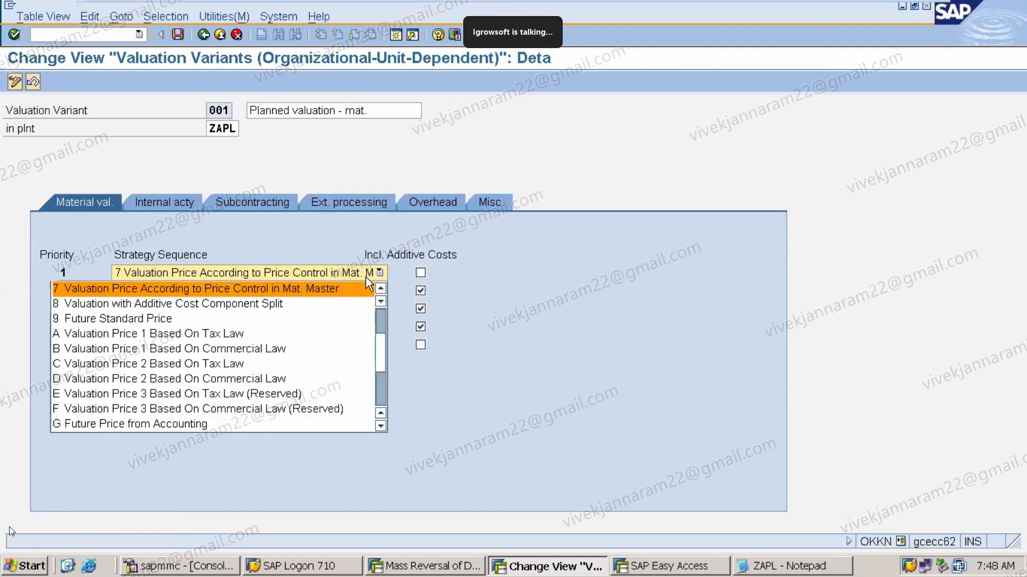
pyautogui.click(361, 286)
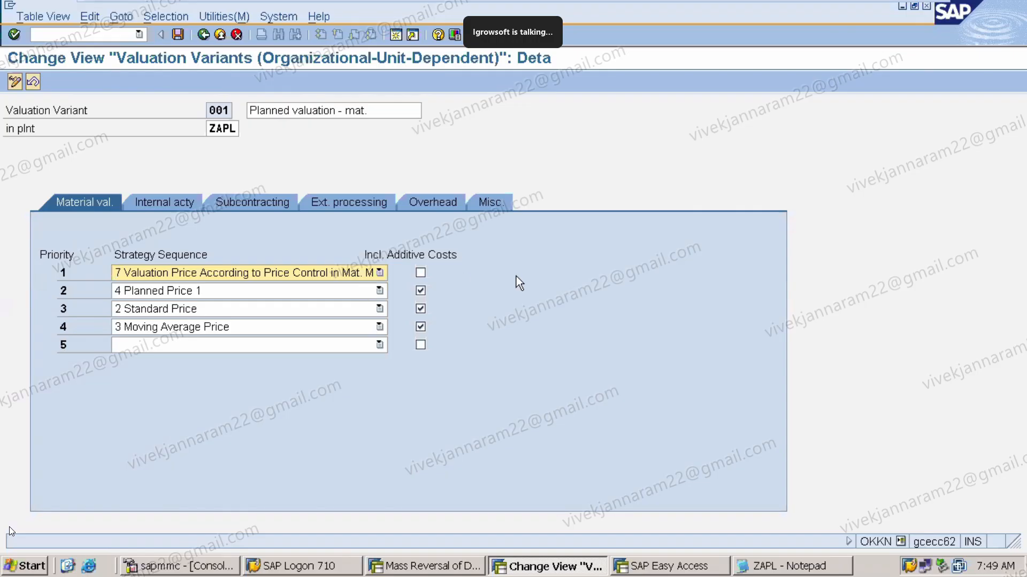
# Set the internal activity strategies to 1 Plan Price for the Period as priority 1 and 2 Plan Price as Average of All Fiscal Year Periods as priority 2
pyautogui.click(162, 203)
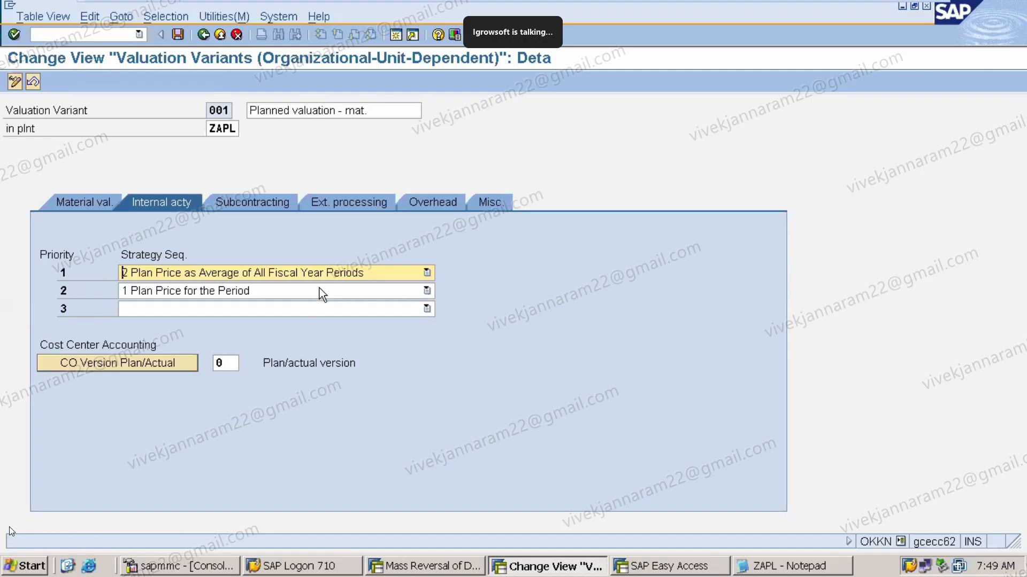
pyautogui.click(427, 273)
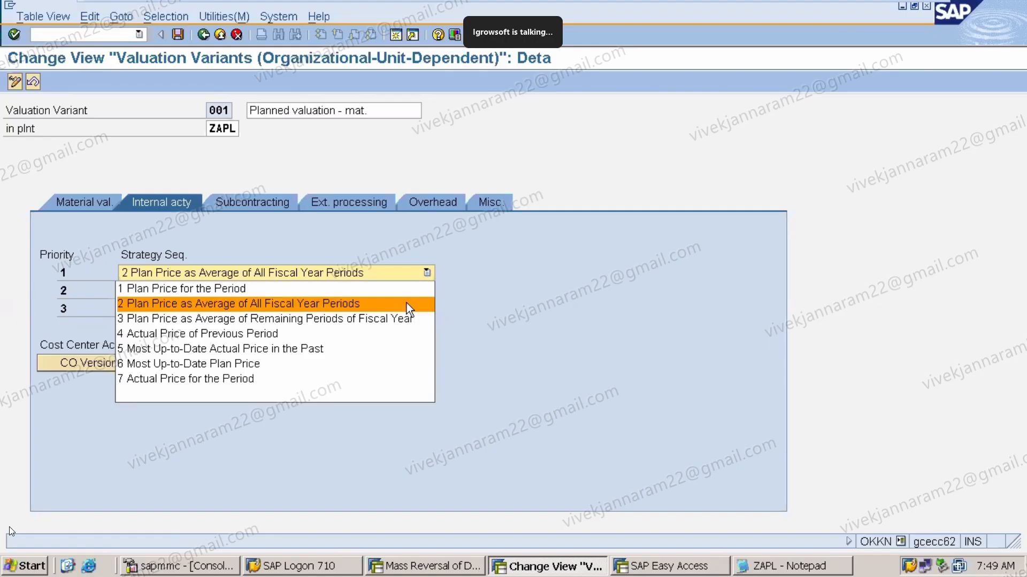
pyautogui.click(394, 293)
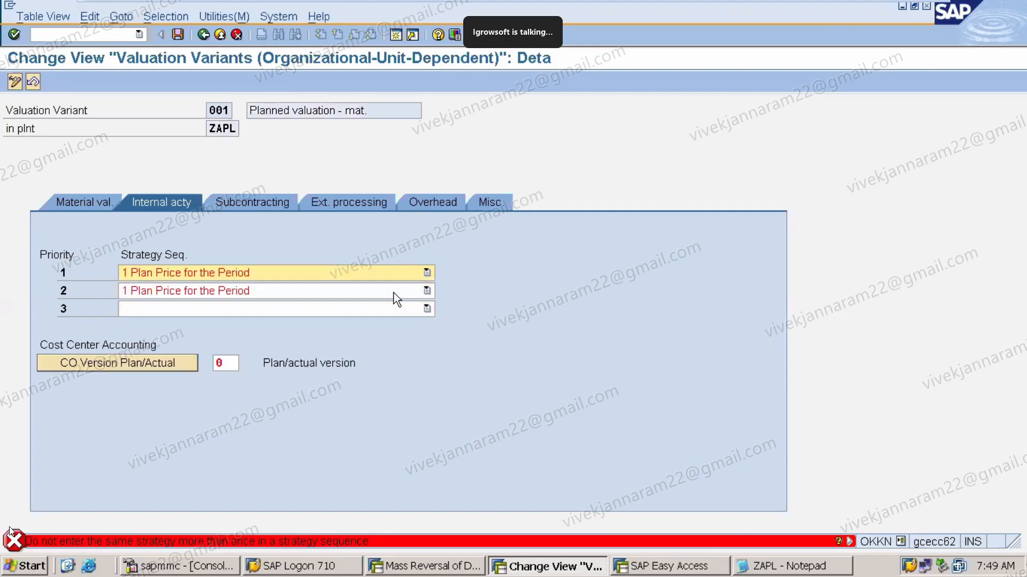
pyautogui.click(427, 291)
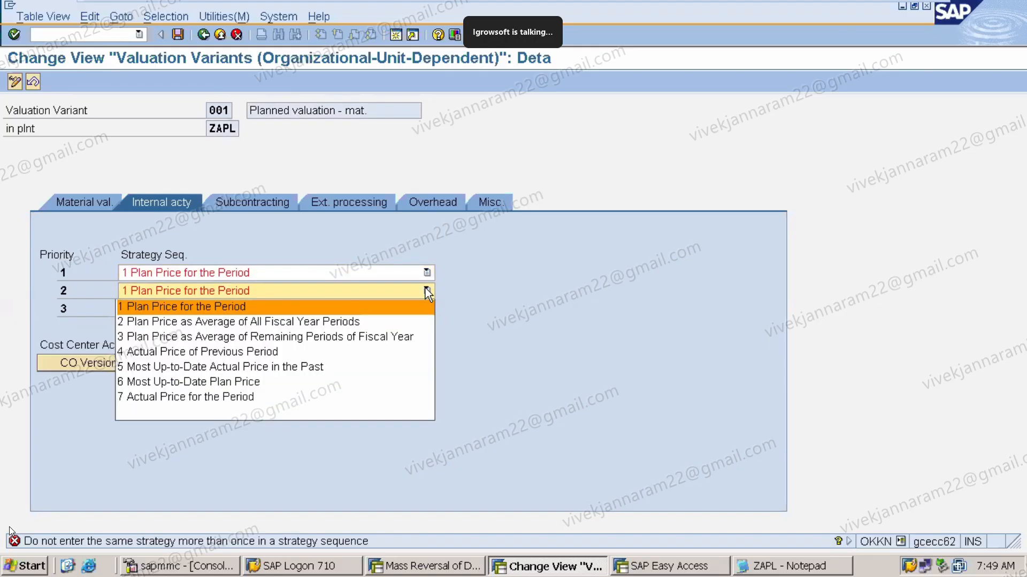
pyautogui.click(414, 318)
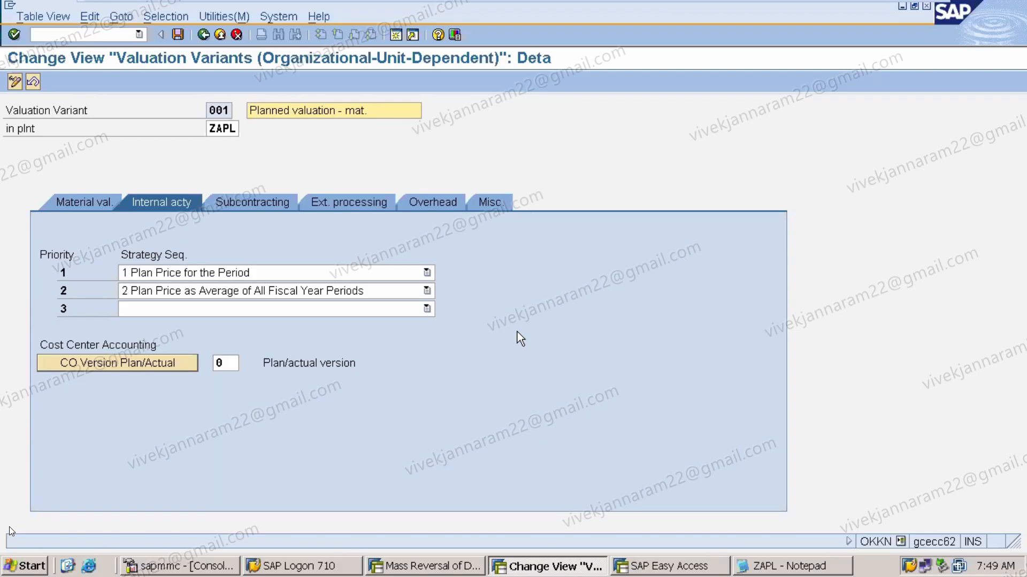
# Swap the internal activity strategies, making 2 Plan Price as Average of All Fiscal Year Periods priority 1 and 1 Plan Price for the Period priority 2
pyautogui.click(427, 273)
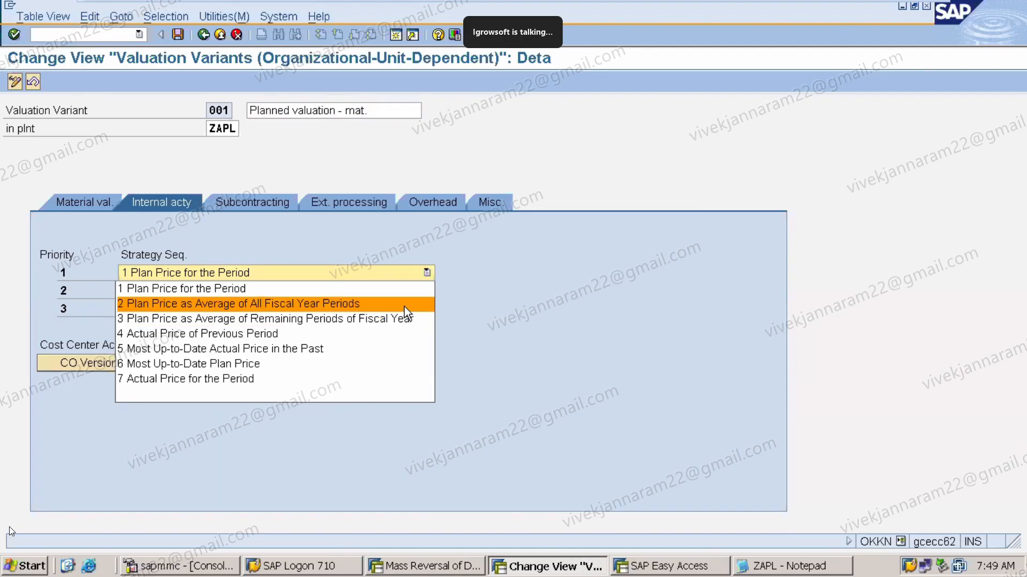
pyautogui.click(404, 306)
pyautogui.click(419, 293)
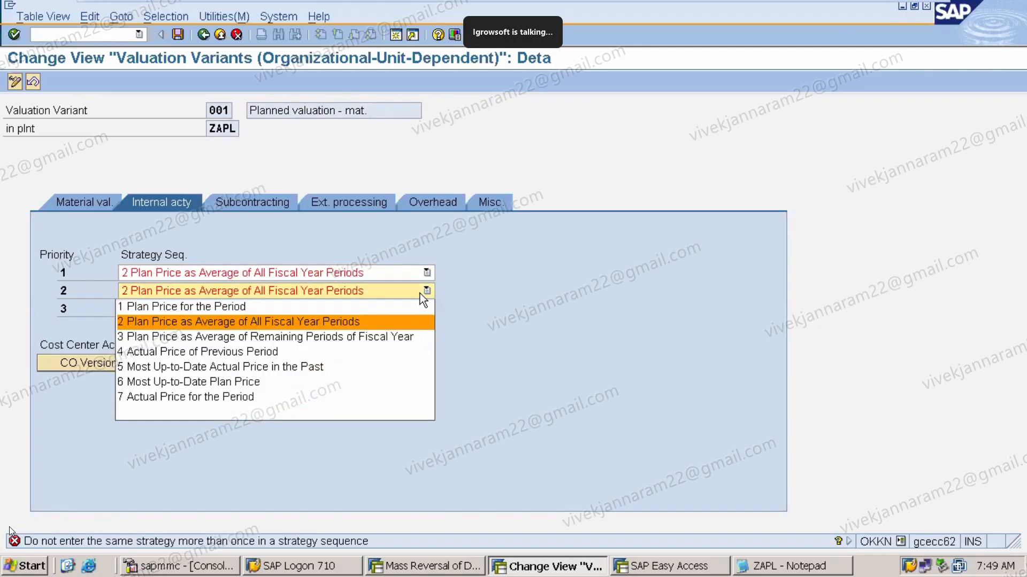
pyautogui.click(407, 302)
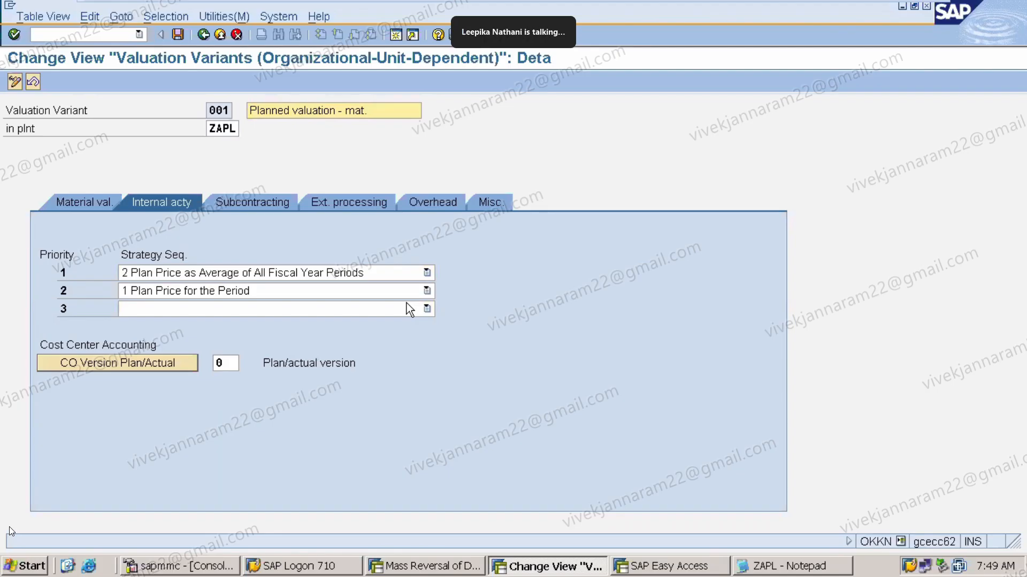
# Restore the internal activity order with 1 Plan Price for the Period first and 2 Plan Price as Average of All Fiscal Year Periods second
pyautogui.click(427, 274)
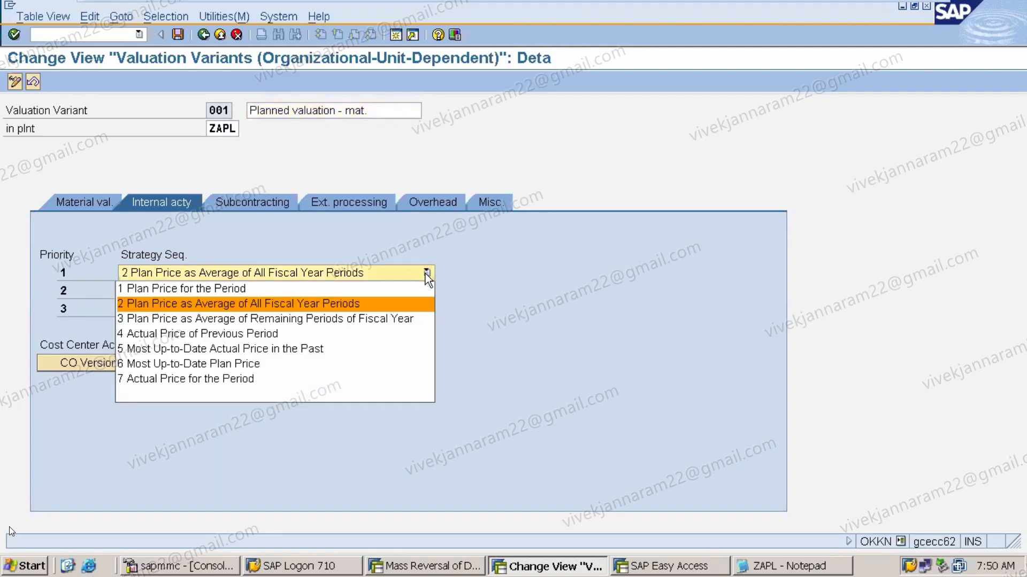
pyautogui.click(415, 288)
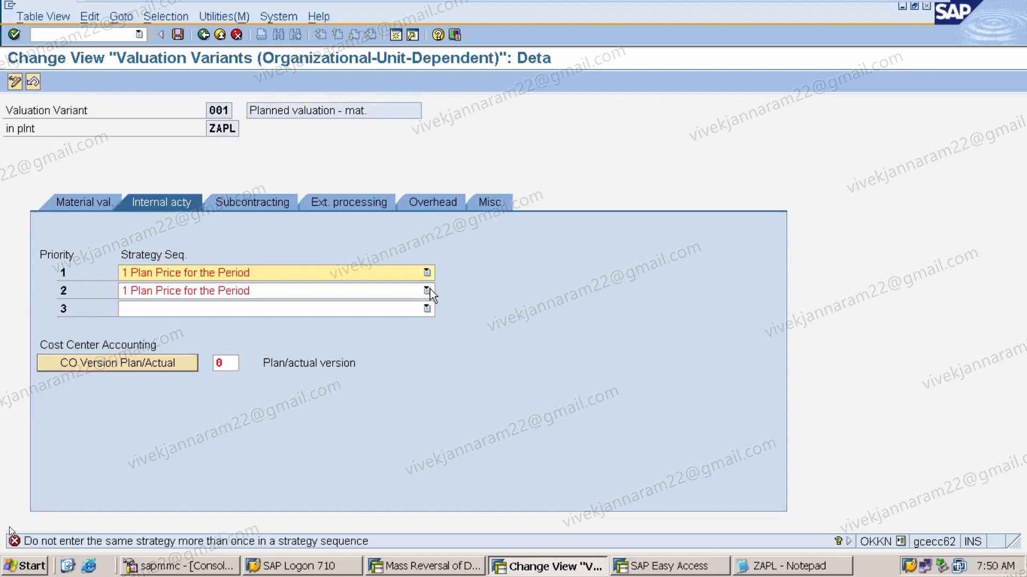
pyautogui.click(427, 291)
pyautogui.click(415, 322)
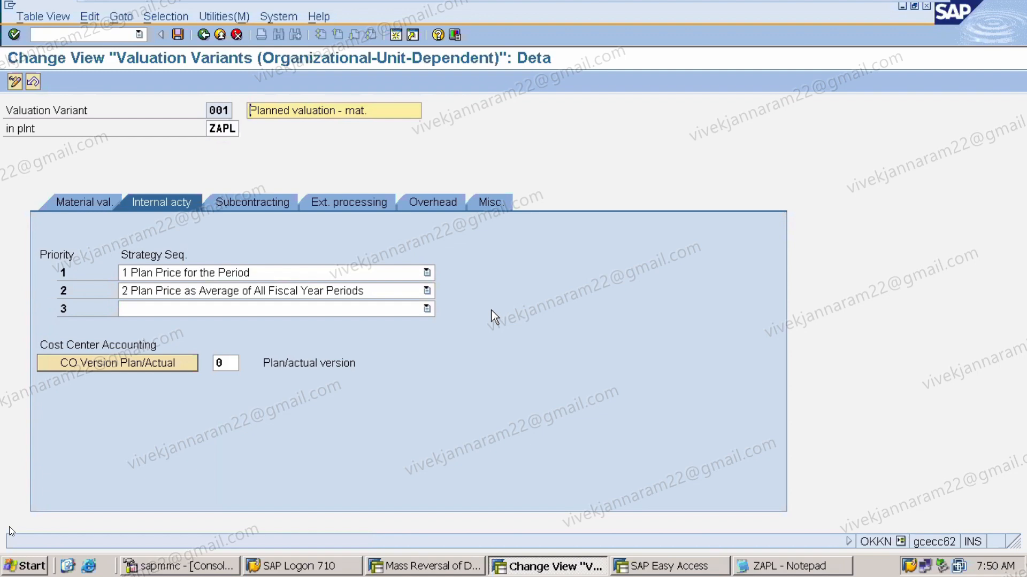
# Check the subcontracting and external processing strategies, and assign the ZAPL COSTING SHEET to overhead on finished and semifinished materials
pyautogui.click(263, 201)
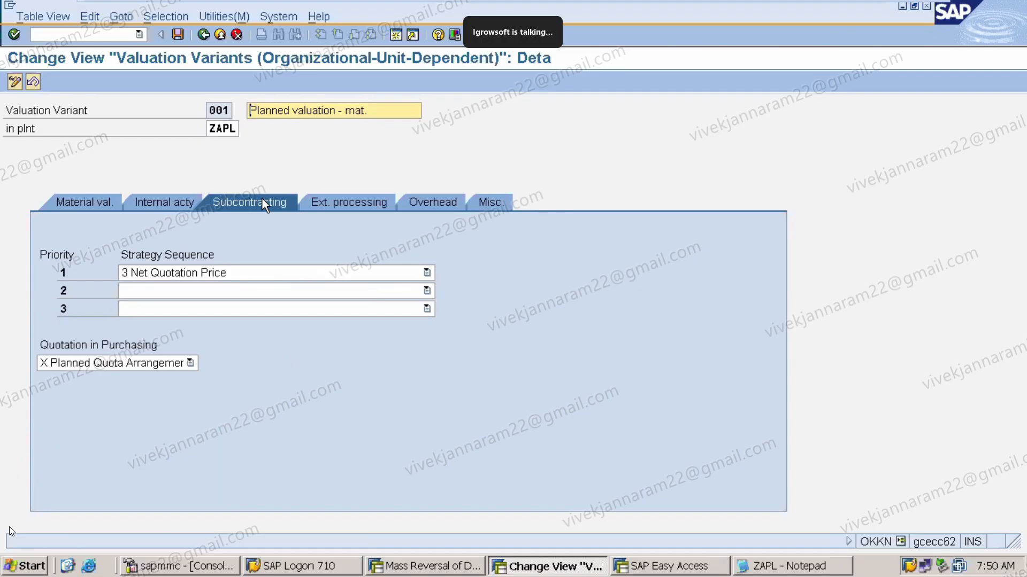
pyautogui.click(351, 201)
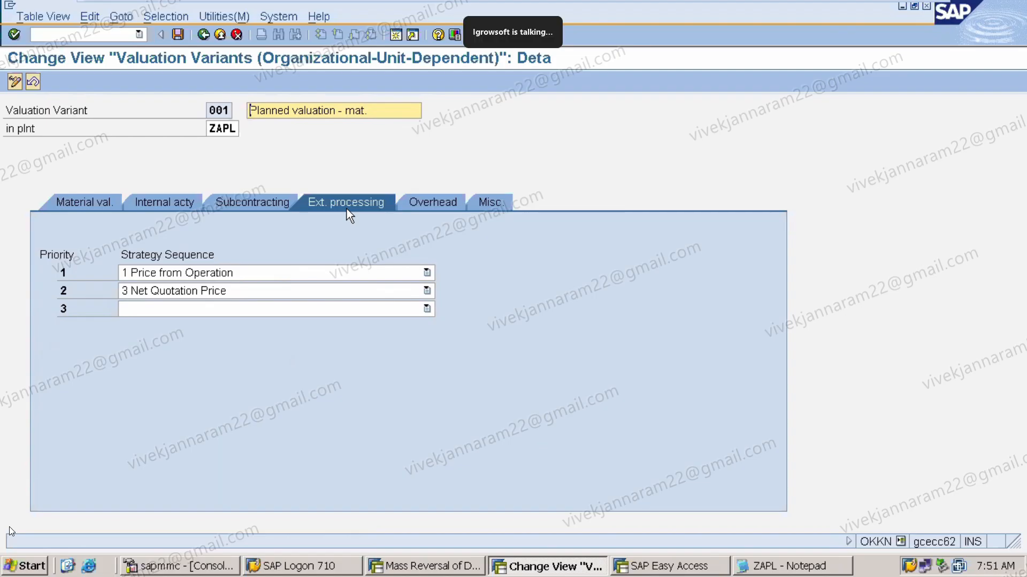
pyautogui.click(425, 206)
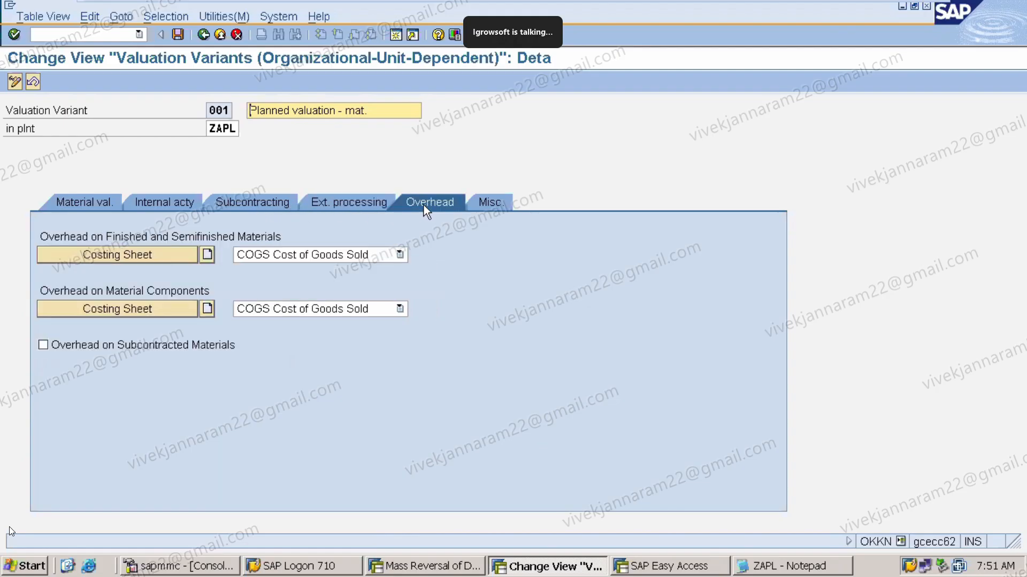
pyautogui.click(402, 256)
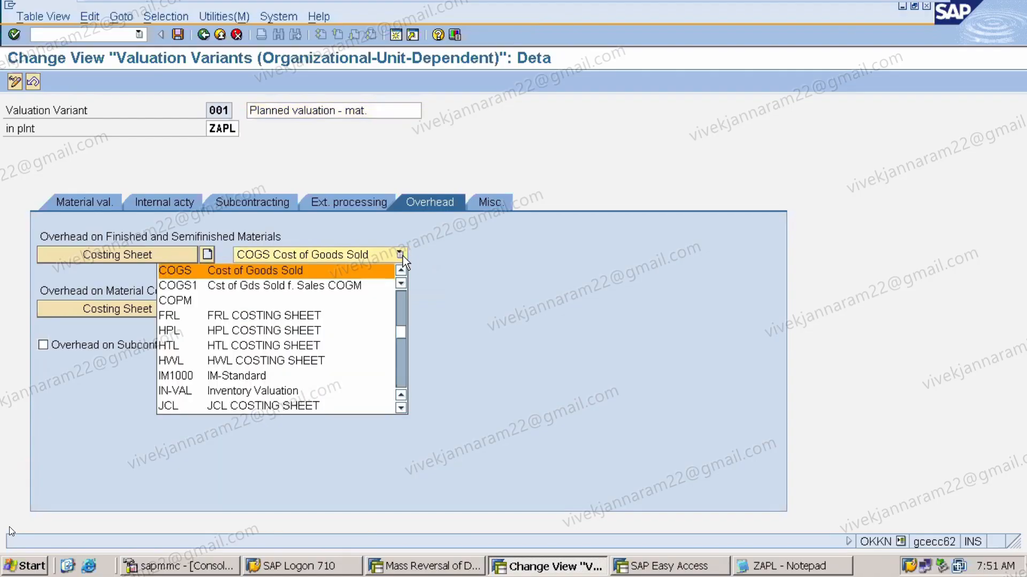
pyautogui.click(403, 364)
pyautogui.click(403, 365)
pyautogui.click(400, 382)
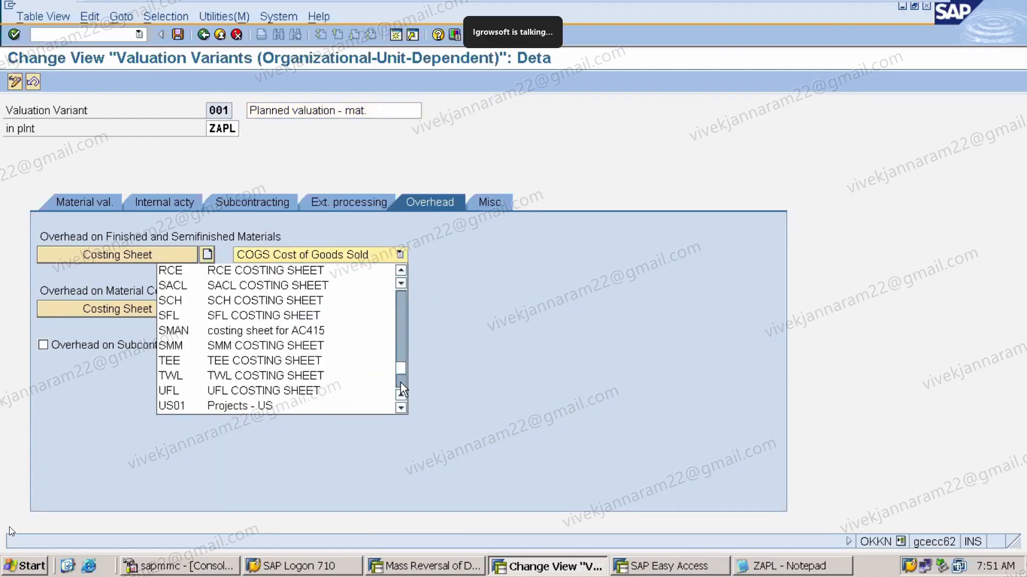
pyautogui.click(400, 383)
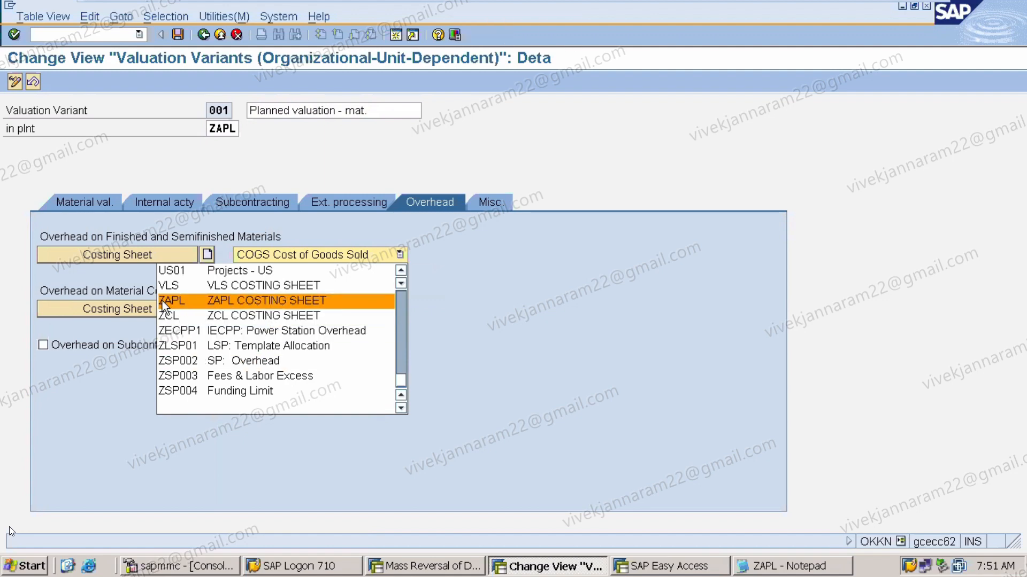
pyautogui.click(196, 300)
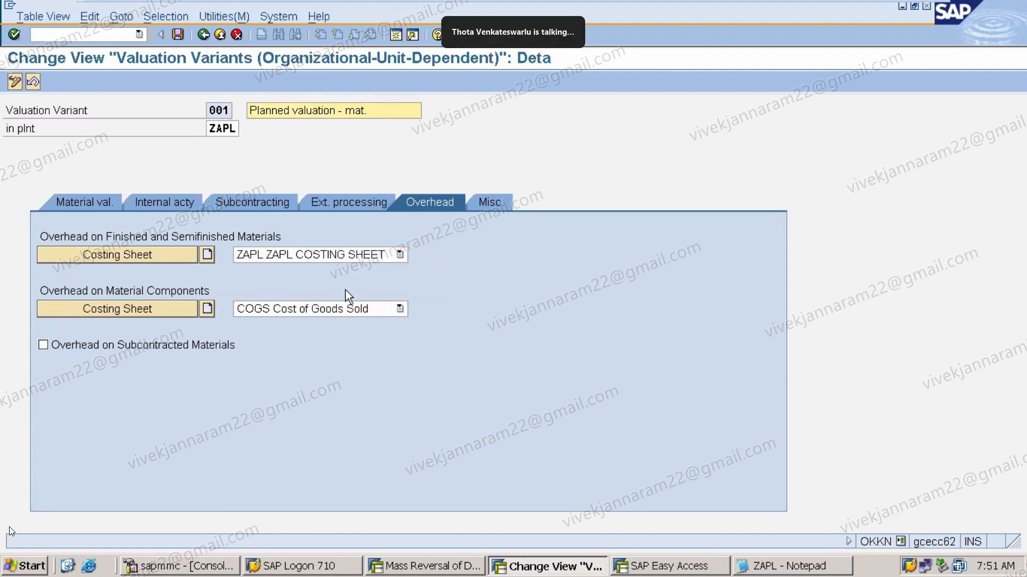
# Assign the ZAPL COSTING SHEET to overhead on material components as well
pyautogui.click(400, 308)
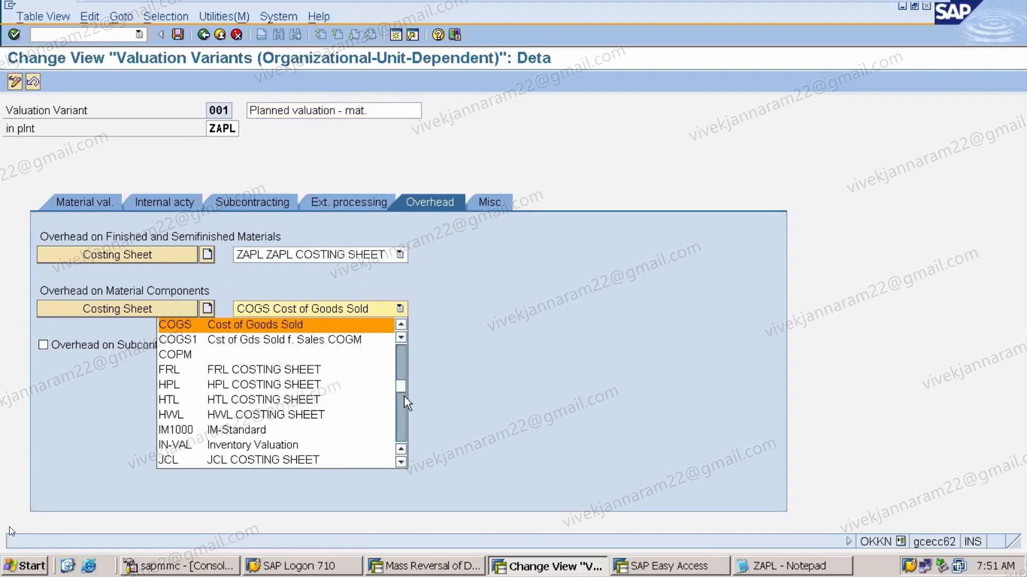
pyautogui.click(401, 432)
pyautogui.click(401, 432)
pyautogui.click(401, 432)
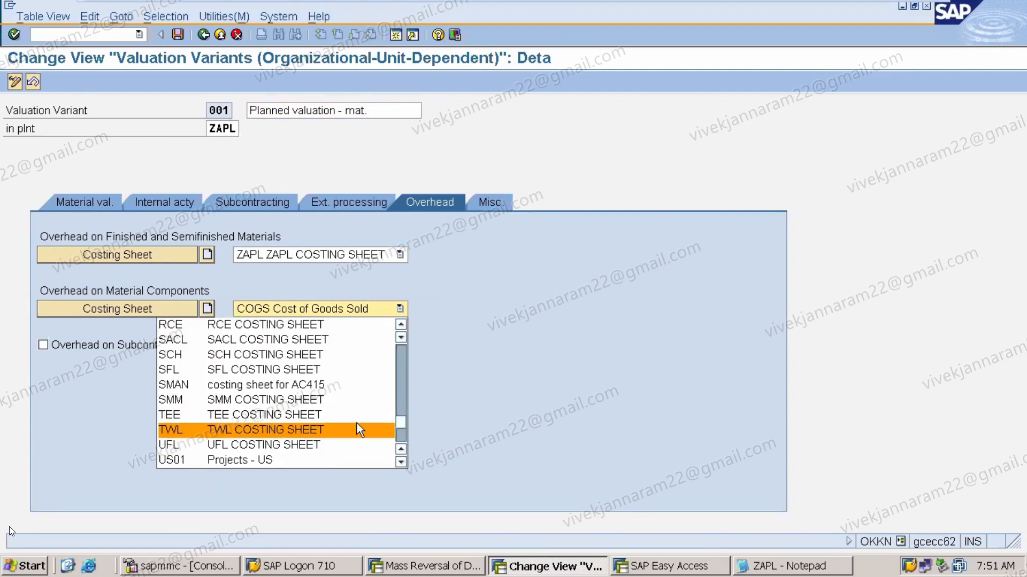
pyautogui.click(402, 439)
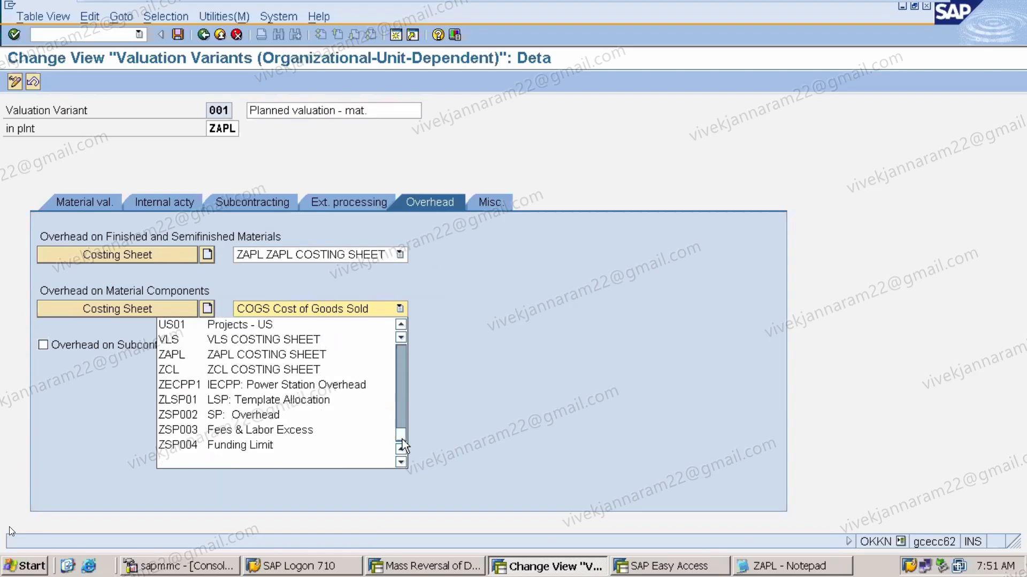
pyautogui.click(326, 358)
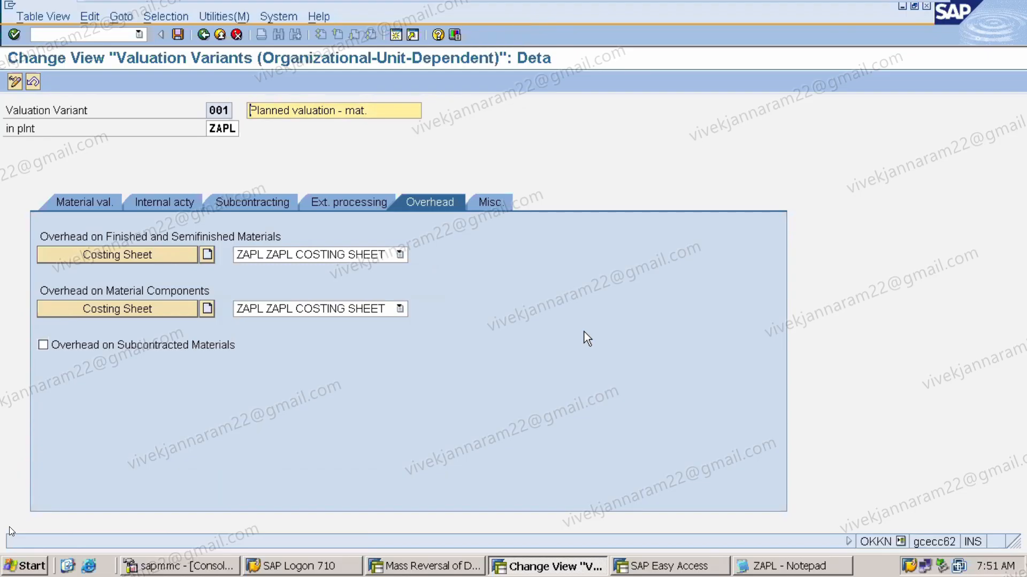
# Review the material valuation, internal activity and overhead settings of valuation variant 001 for plant ZAPL, and save the variant
pyautogui.moveTo(775, 7)
pyautogui.click(84, 205)
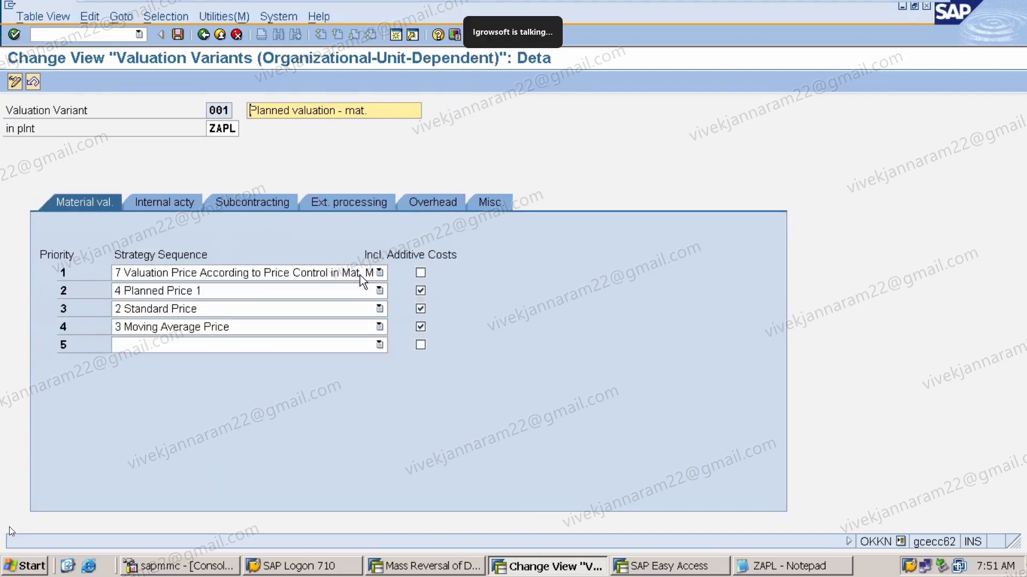
pyautogui.click(151, 209)
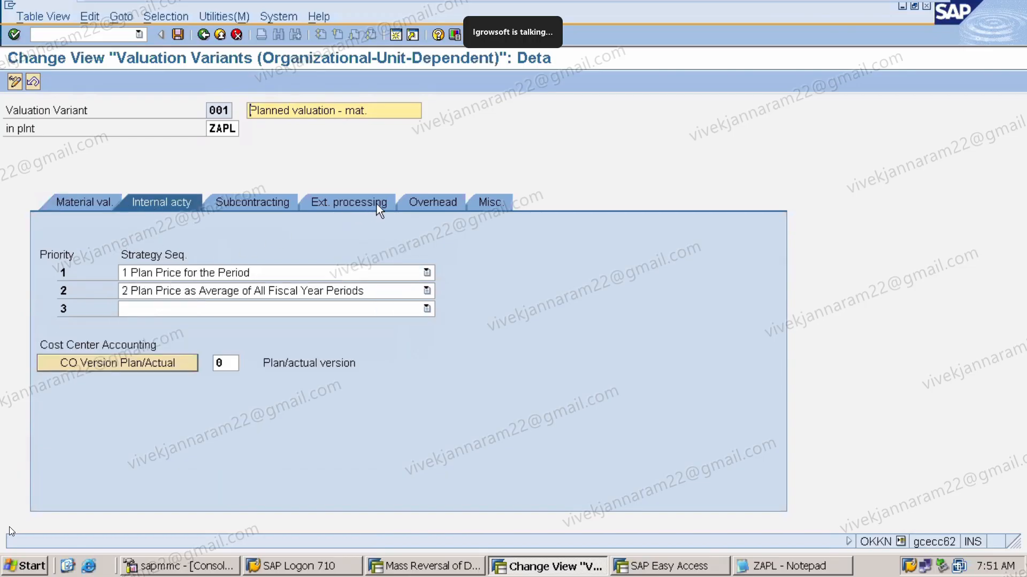
pyautogui.click(431, 205)
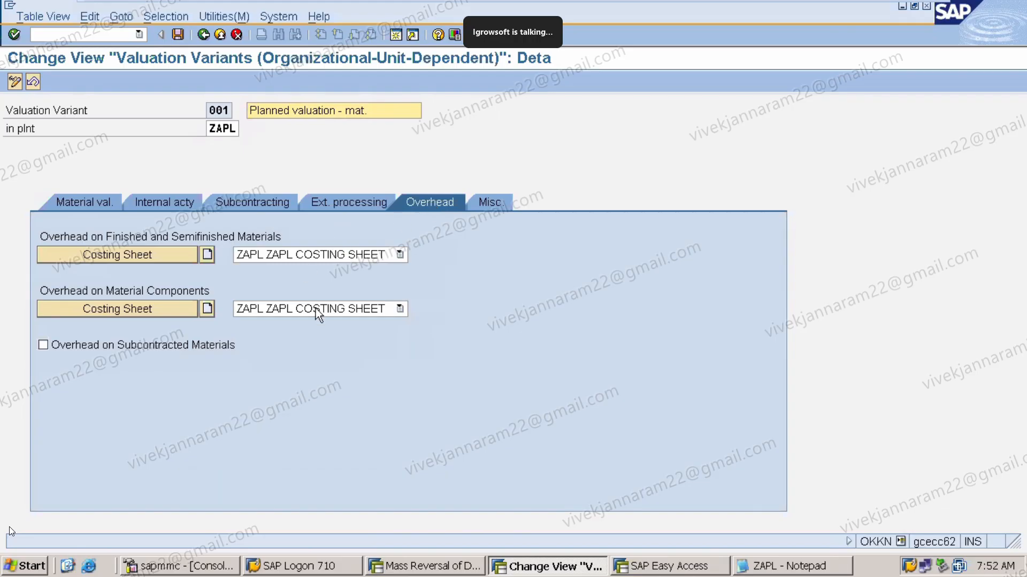
pyautogui.click(177, 35)
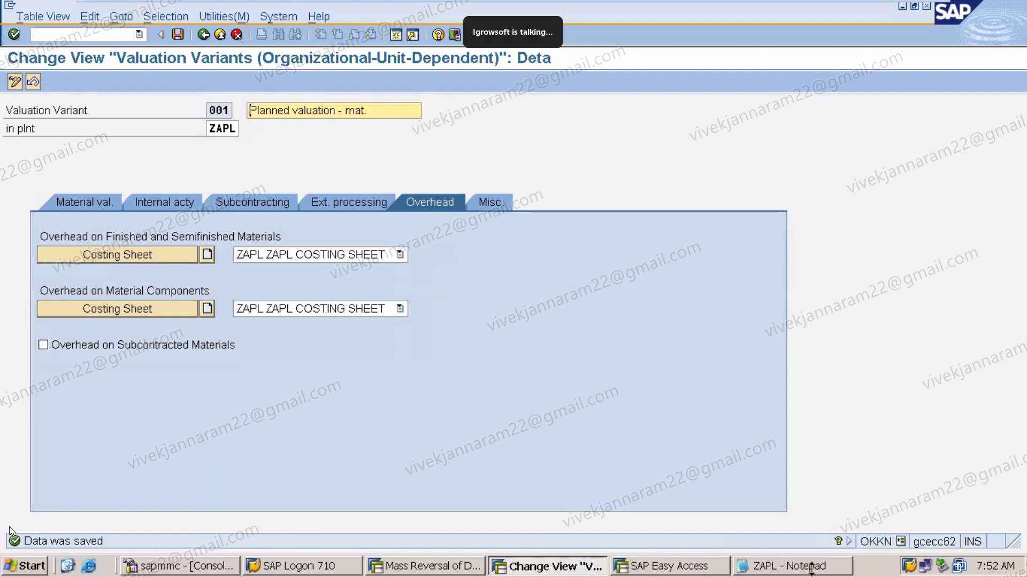
# Switch to the ZAPL notes in Notepad and begin an uppercase heading, CREAE, two lines below item 9
pyautogui.click(810, 567)
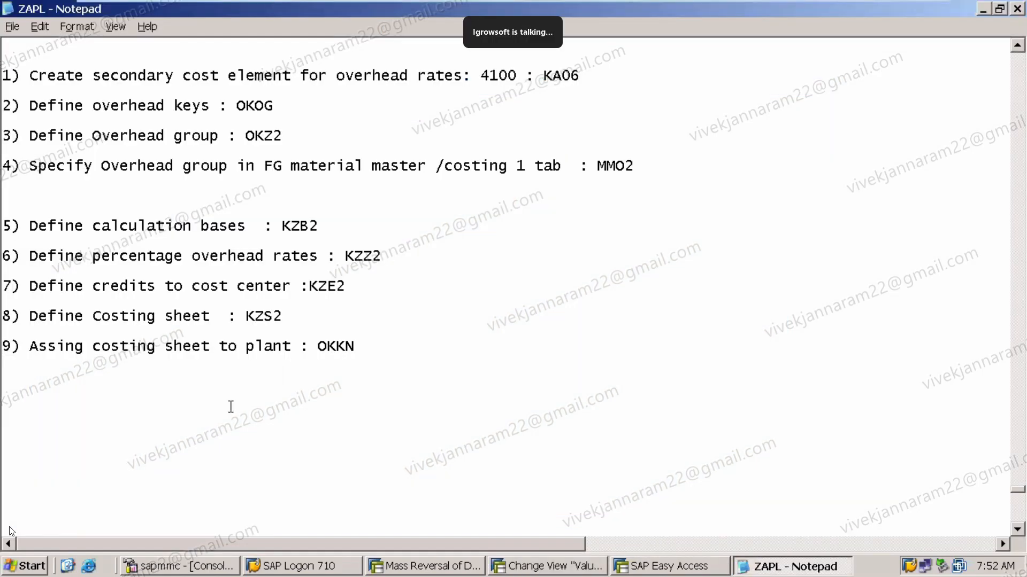
pyautogui.write('C')
pyautogui.press('BackSpace')
pyautogui.write('C')
pyautogui.press('BackSpace')
pyautogui.write('Cre')
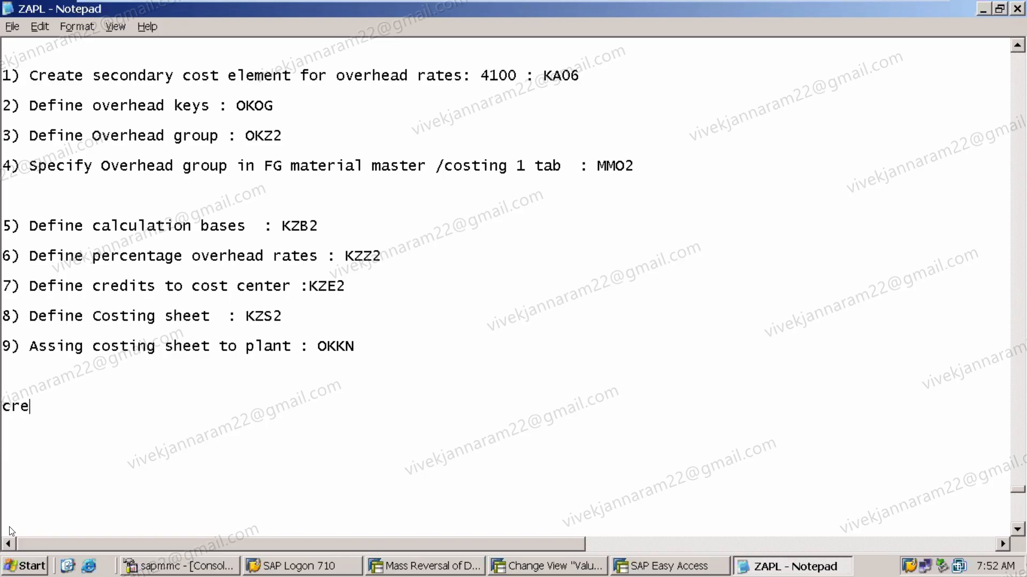
pyautogui.press('BackSpace')
pyautogui.press('BackSpace')
pyautogui.press('BackSpace')
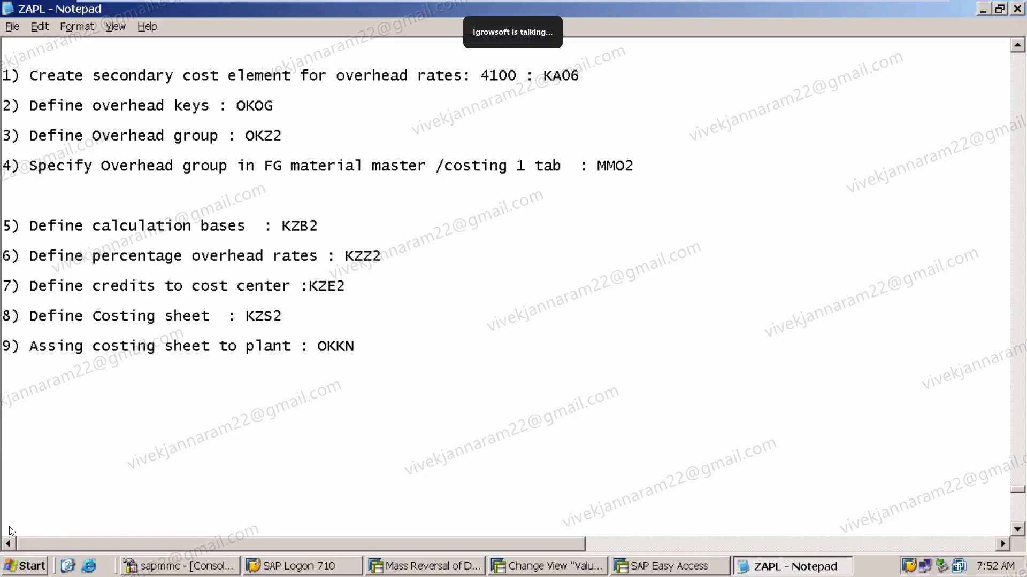
pyautogui.write('CREAT')
pyautogui.press('BackSpace')
pyautogui.write('E')
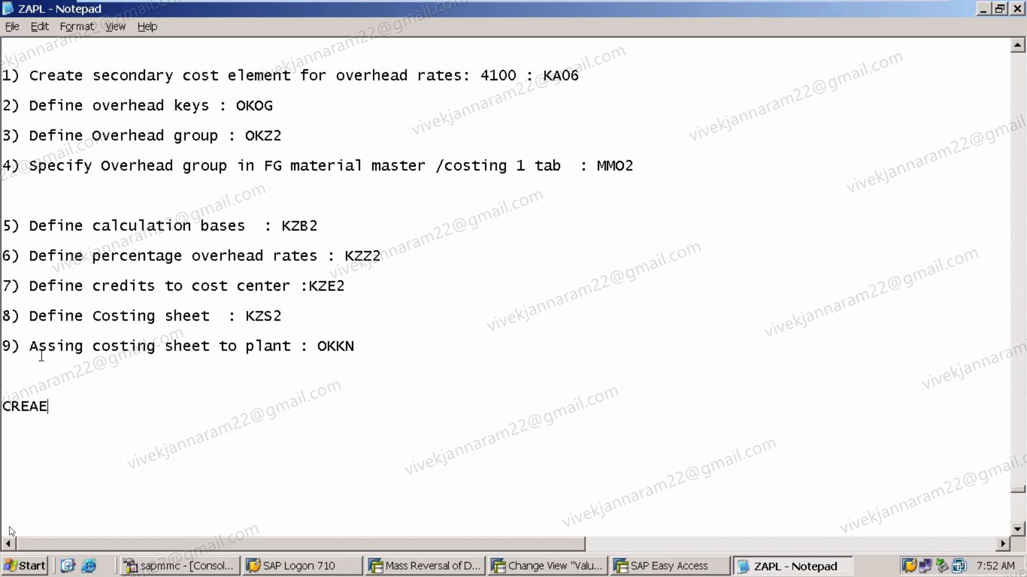
# Insert a dashed separator line directly below item 9 and remove the blank line between items 4 and 5
pyautogui.click(16, 371)
pyautogui.write('-')
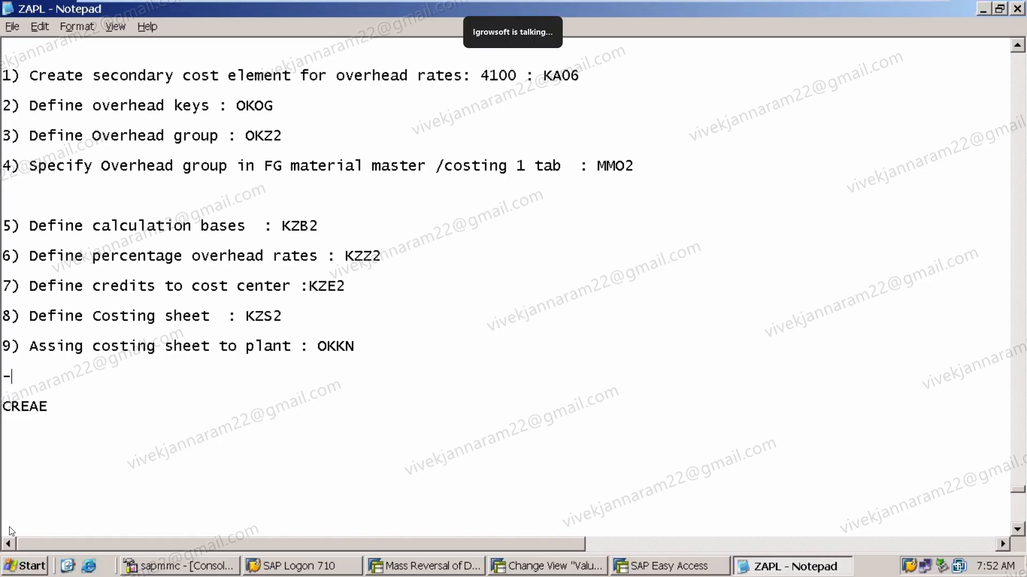
pyautogui.write('--------------------------------------------------------')
pyautogui.click(8, 185)
pyautogui.press('BackSpace')
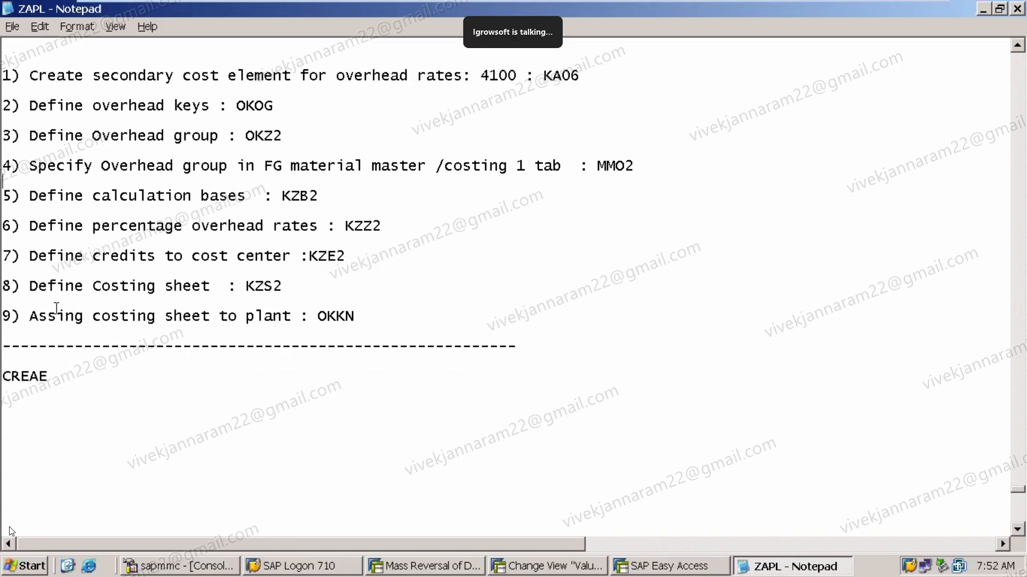
# Complete the heading below the separator so that it reads CREATE THE COST COMPONENT STRUCTURE :
pyautogui.click(57, 378)
pyautogui.press('BackSpace')
pyautogui.write('TE THE C')
pyautogui.write('SOT')
pyautogui.press('BackSpace')
pyautogui.press('BackSpace')
pyautogui.press('BackSpace')
pyautogui.press('BackSpace')
pyautogui.write('OST CO')
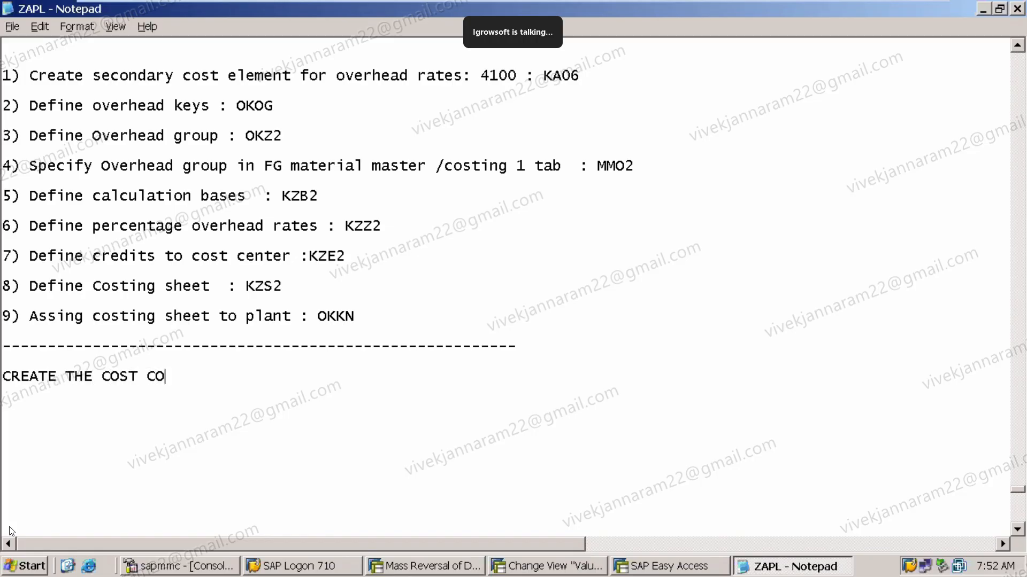
pyautogui.write('MPONENT SRUCTU')
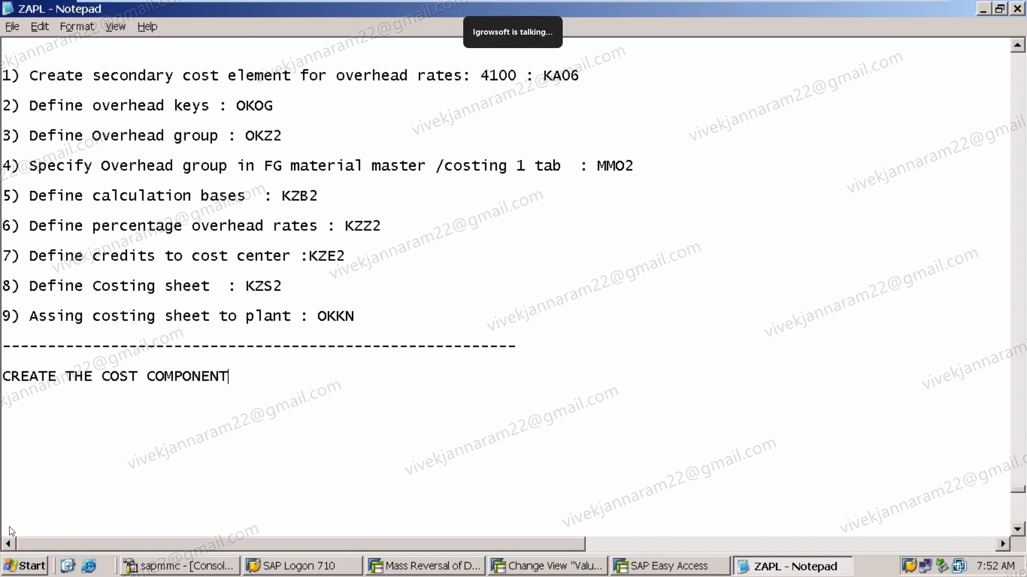
pyautogui.press('BackSpace')
pyautogui.press('BackSpace')
pyautogui.press('BackSpace')
pyautogui.press('BackSpace')
pyautogui.press('BackSpace')
pyautogui.write('TRUCTURE :')
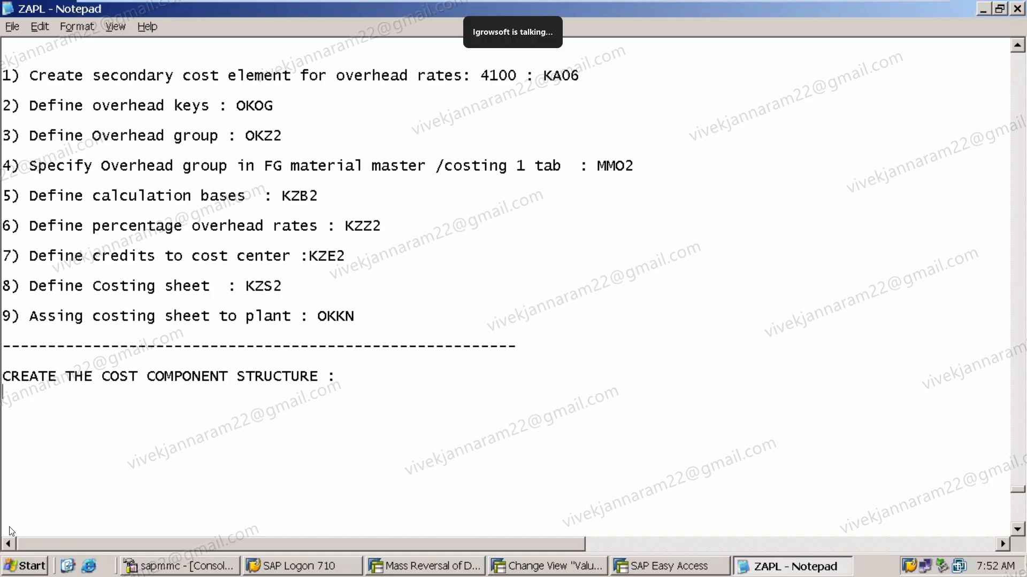
# Add blank lines below the cost component structure heading and append the transaction code OKTZ to the heading
pyautogui.press('Return')
pyautogui.press('Return')
pyautogui.press('Return')
pyautogui.press('Return')
pyautogui.press('Return')
pyautogui.press('Return')
pyautogui.press('Return')
pyautogui.press('Return')
pyautogui.press('Return')
pyautogui.press('Return')
pyautogui.press('Return')
pyautogui.press('Return')
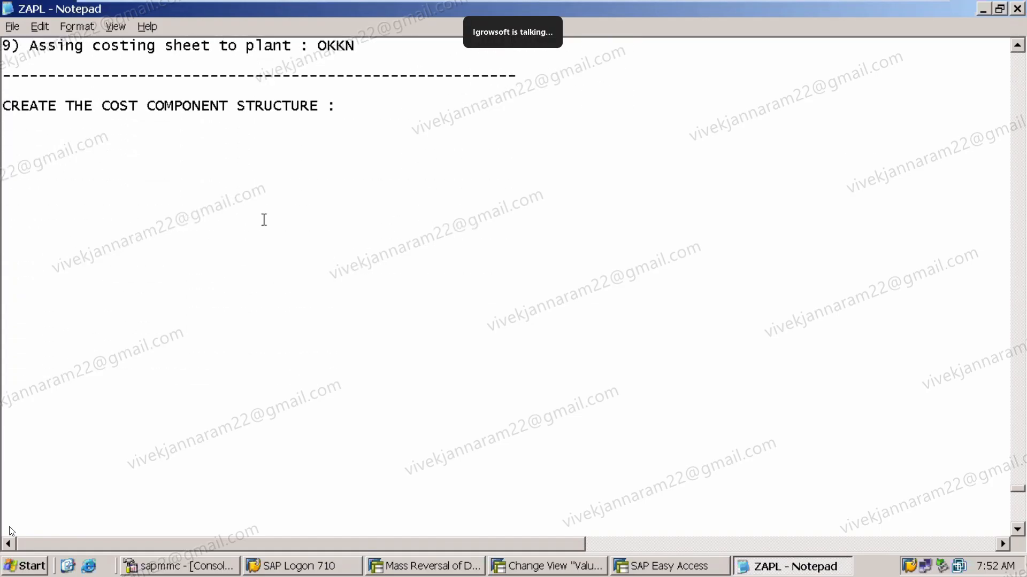
pyautogui.click(401, 101)
pyautogui.write('PKTZ')
pyautogui.press('BackSpace')
pyautogui.press('BackSpace')
pyautogui.press('BackSpace')
pyautogui.press('BackSpace')
pyautogui.write('P')
pyautogui.press('BackSpace')
pyautogui.write('OKTZ')
# Switch back to the SAP valuation variant session and run transaction OKTZ in its place
pyautogui.click(597, 571)
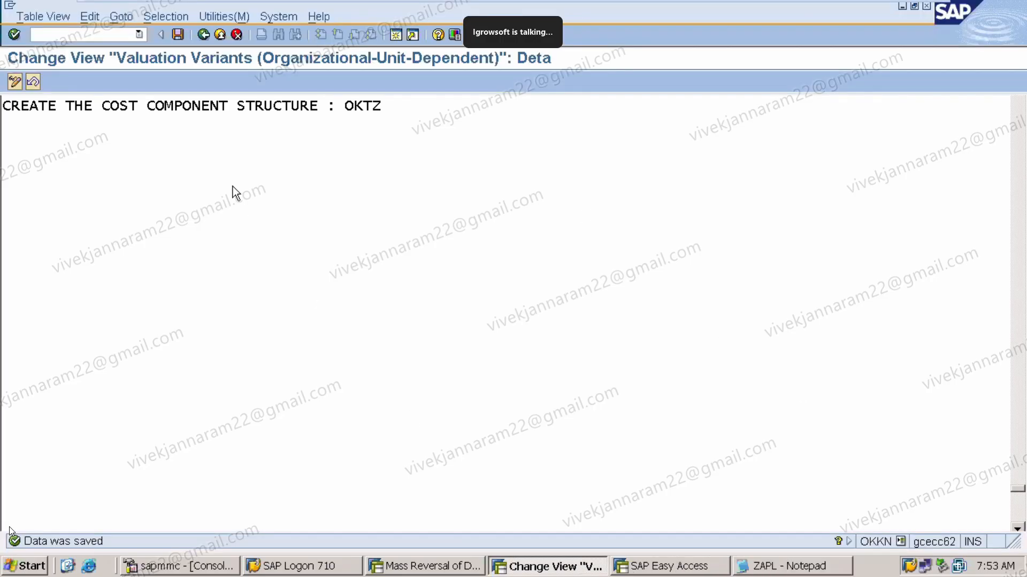
pyautogui.click(91, 35)
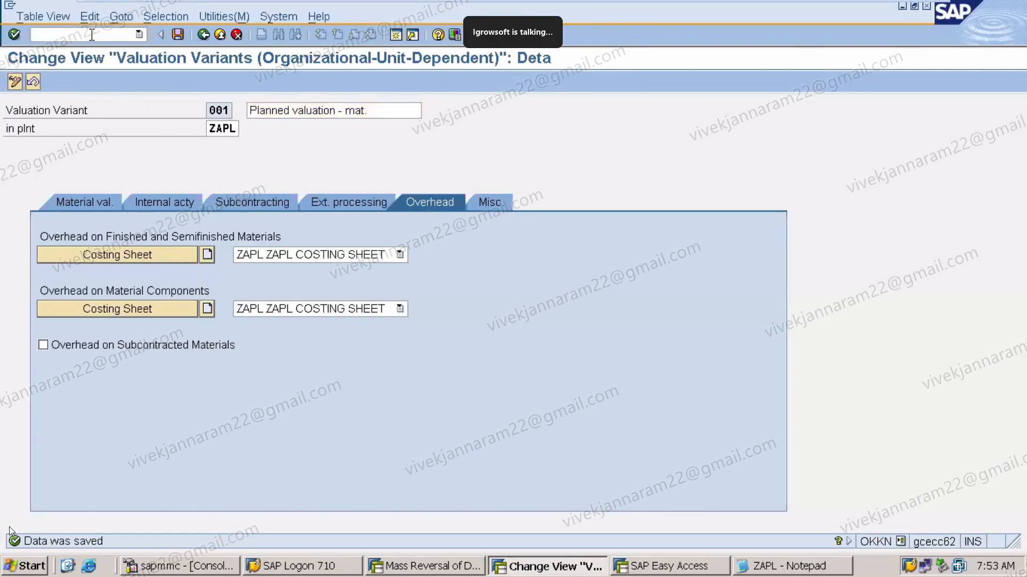
pyautogui.write('/NOKTZ')
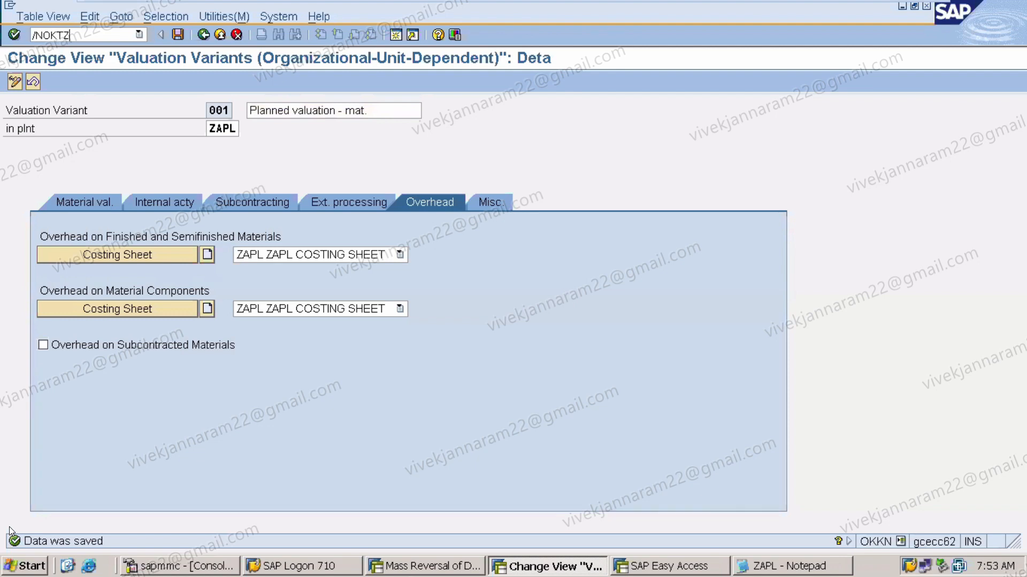
pyautogui.press('Return')
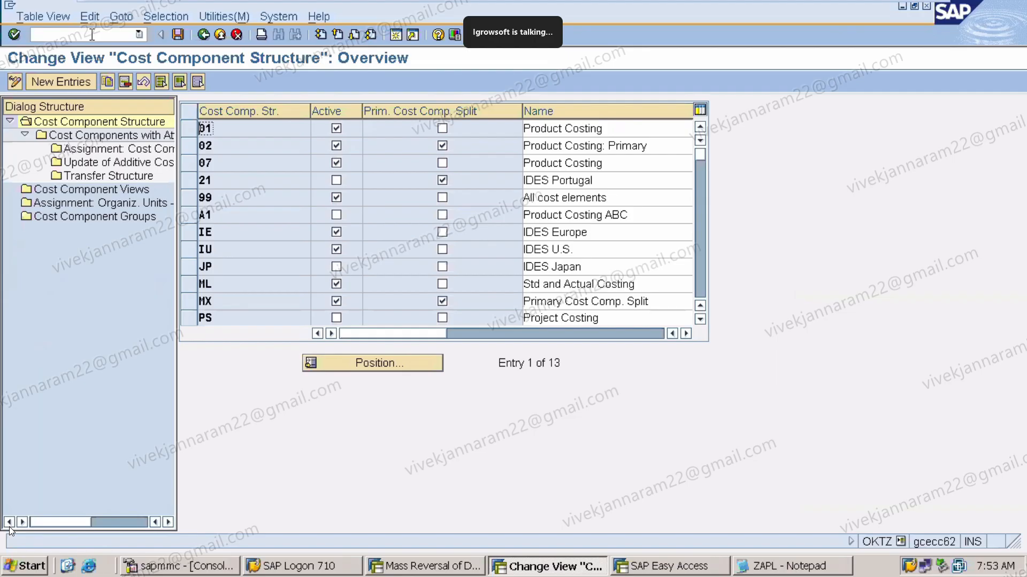
# Select cost component structure 01 Product Costing and display its cost components with attributes
pyautogui.click(191, 127)
pyautogui.click(156, 137)
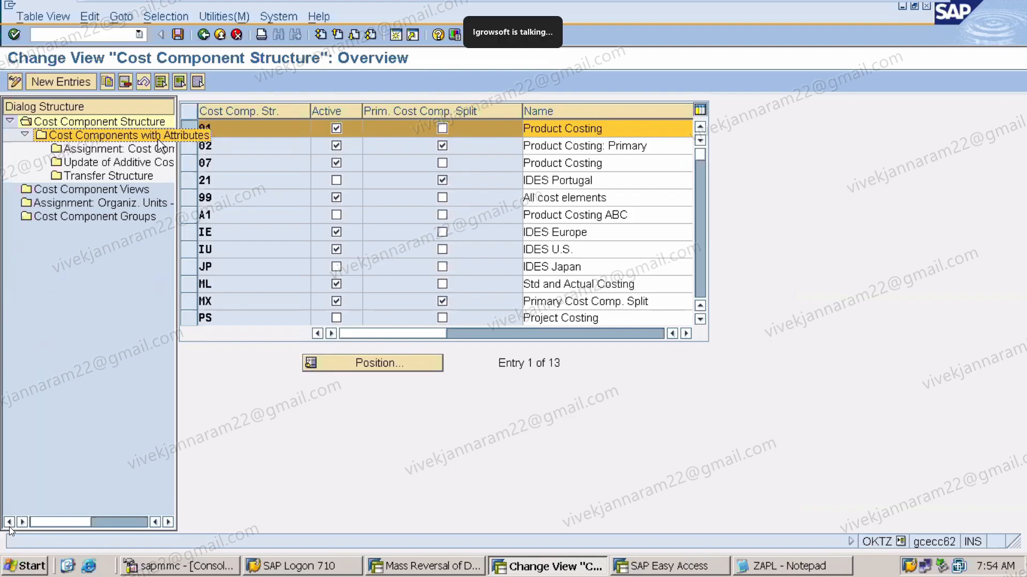
pyautogui.doubleClick(131, 138)
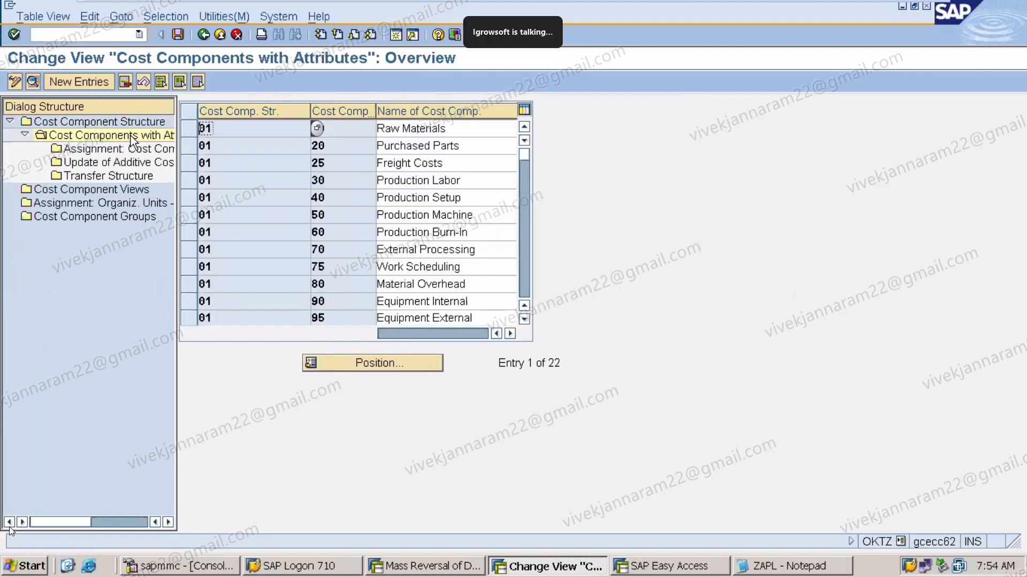
# Select cost components 10 Raw Materials, 50 Production Machine and 80 Material Overhead of structure 01
pyautogui.click(355, 128)
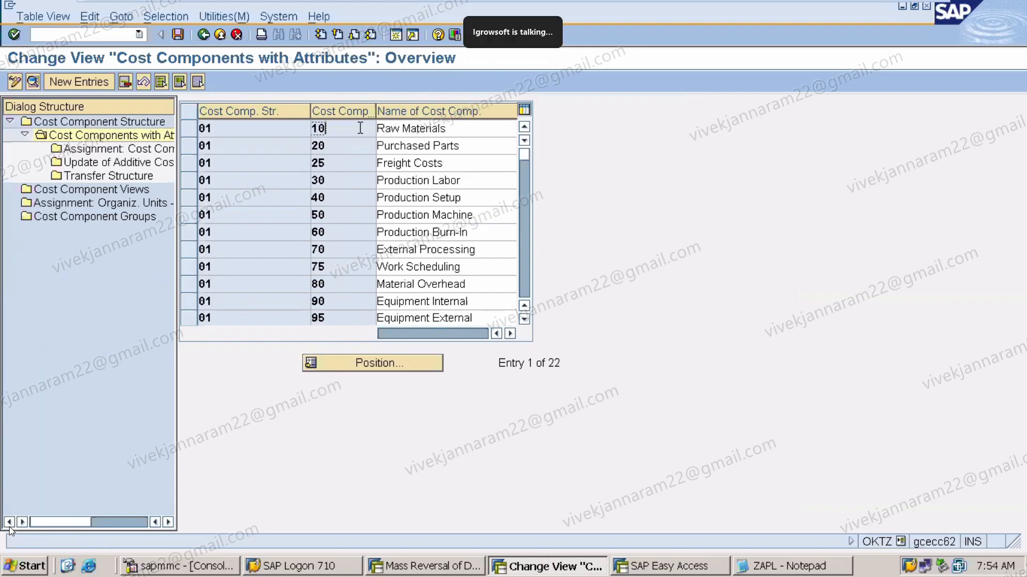
pyautogui.click(182, 130)
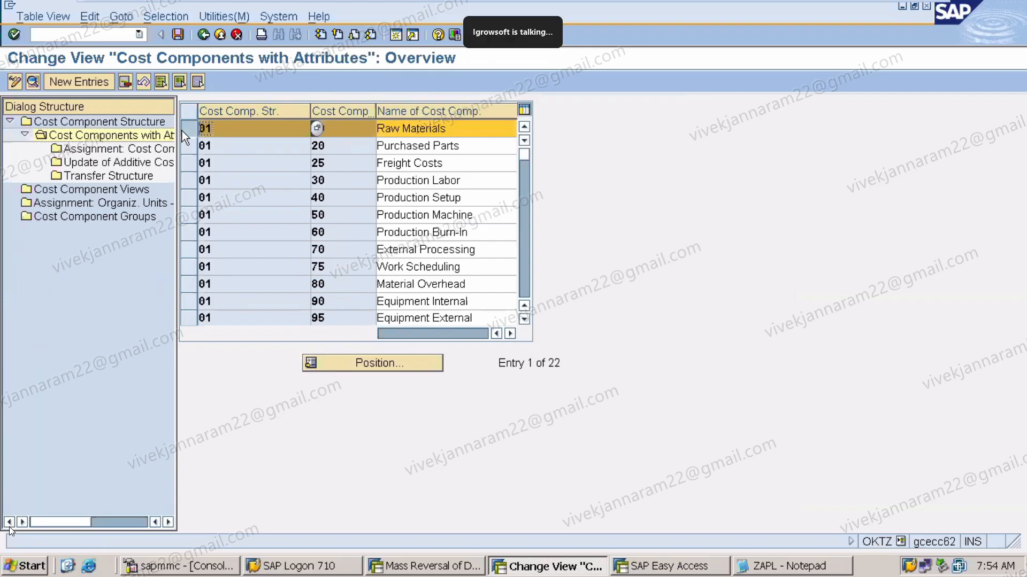
pyautogui.click(186, 216)
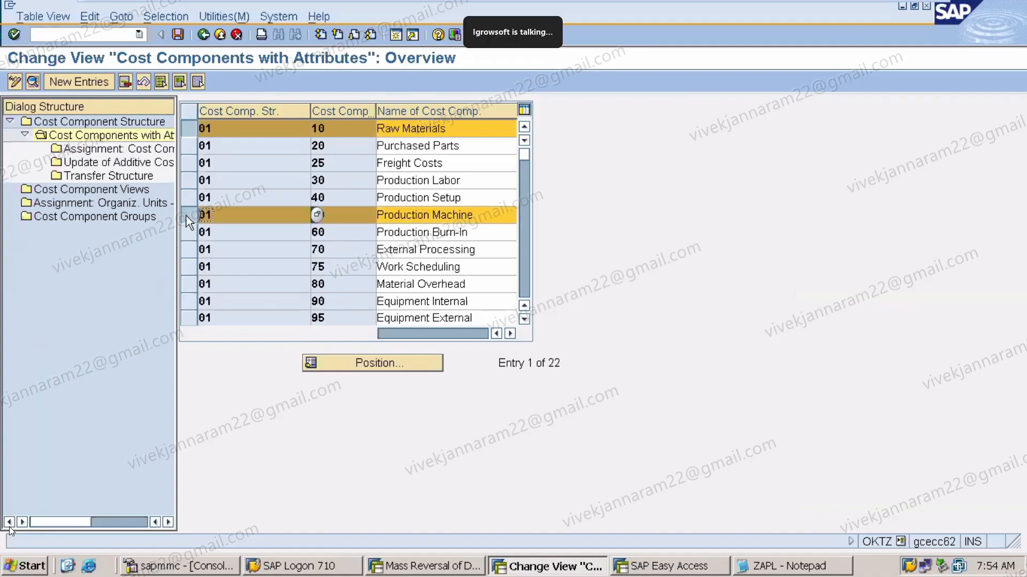
pyautogui.click(194, 282)
pyautogui.click(370, 284)
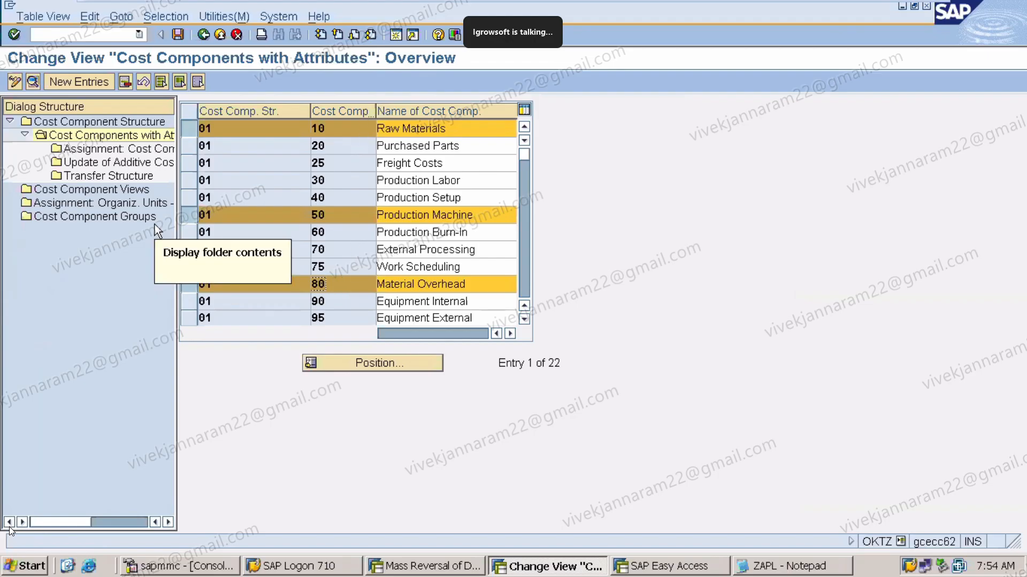
# Deselect Production Machine and Material Overhead, and open the cost element interval assignment for Raw Materials
pyautogui.click(187, 213)
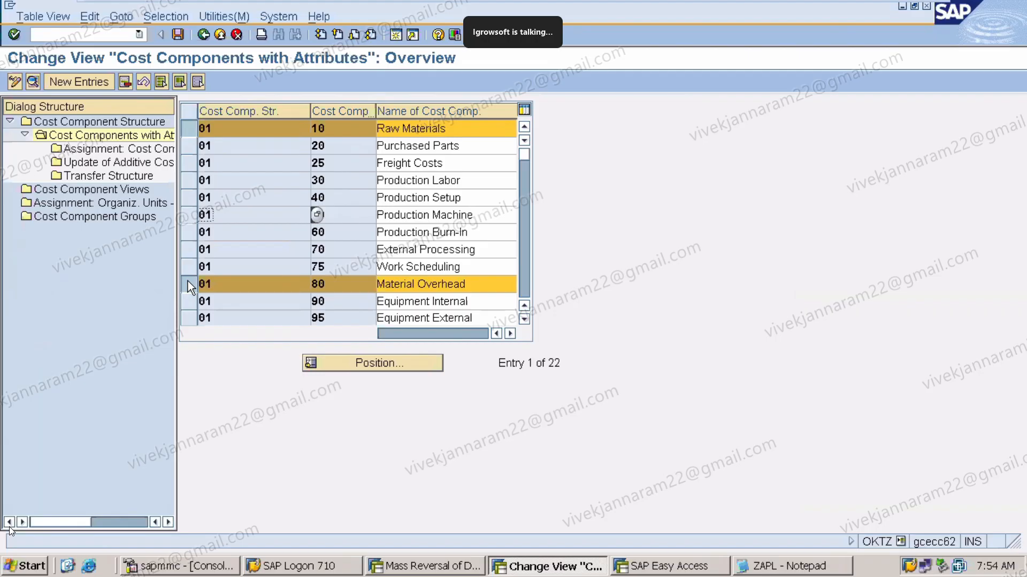
pyautogui.click(188, 281)
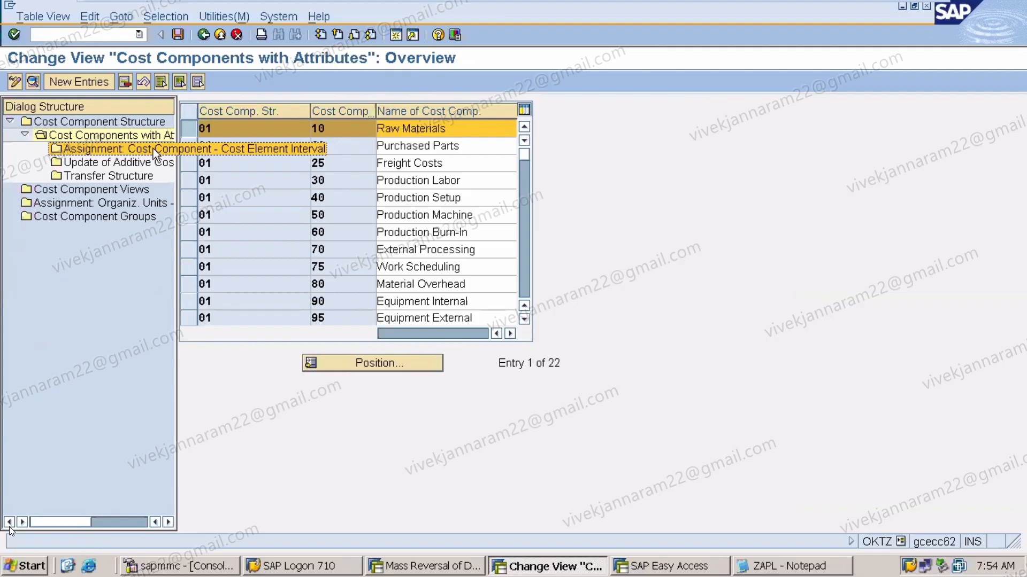
pyautogui.doubleClick(155, 153)
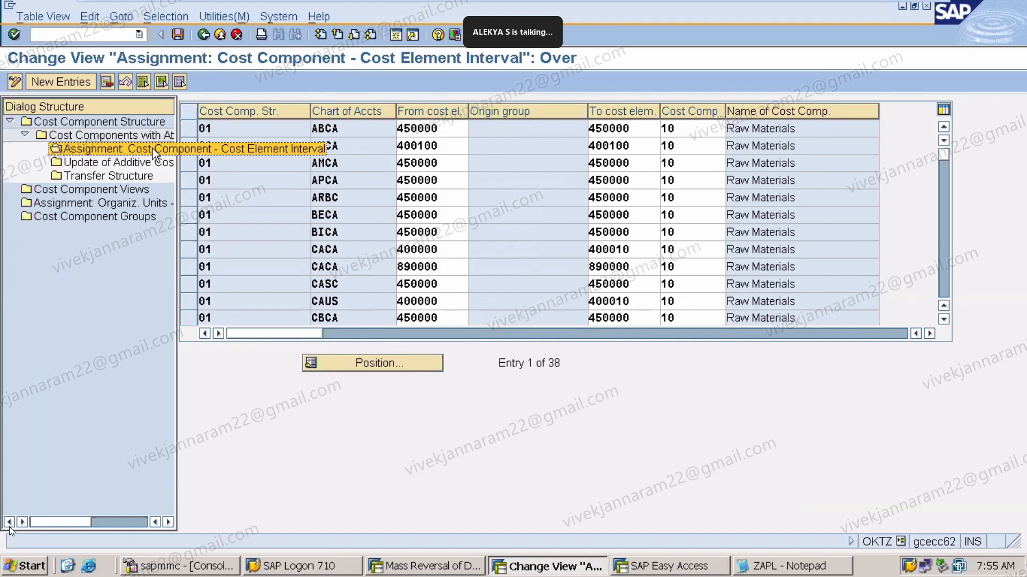
pyautogui.doubleClick(153, 149)
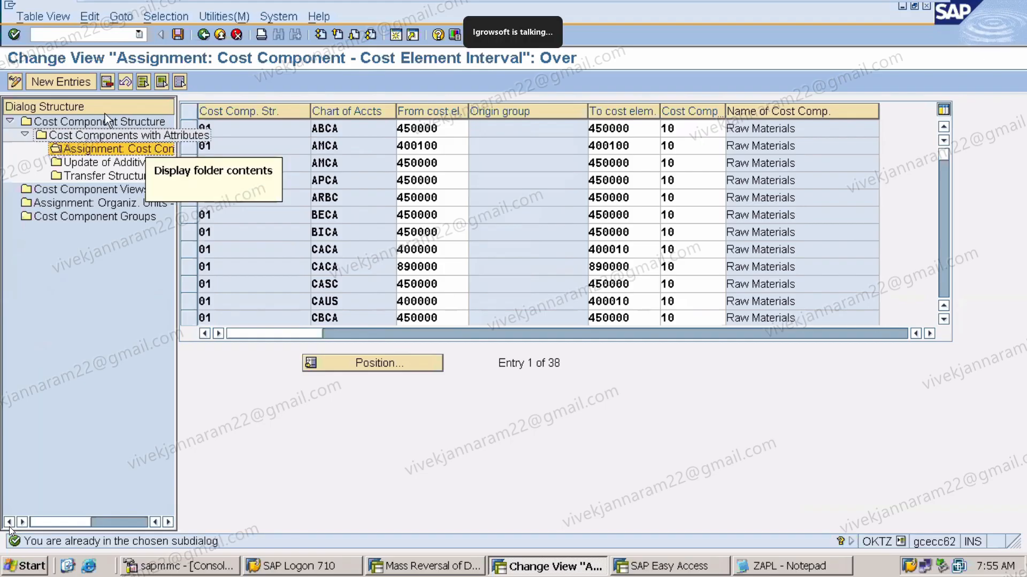
# Add a new assignment entry for structure 01, chart of accounts ZACA, from cost element 450000 to cost component 010, and accept the warning
pyautogui.click(75, 82)
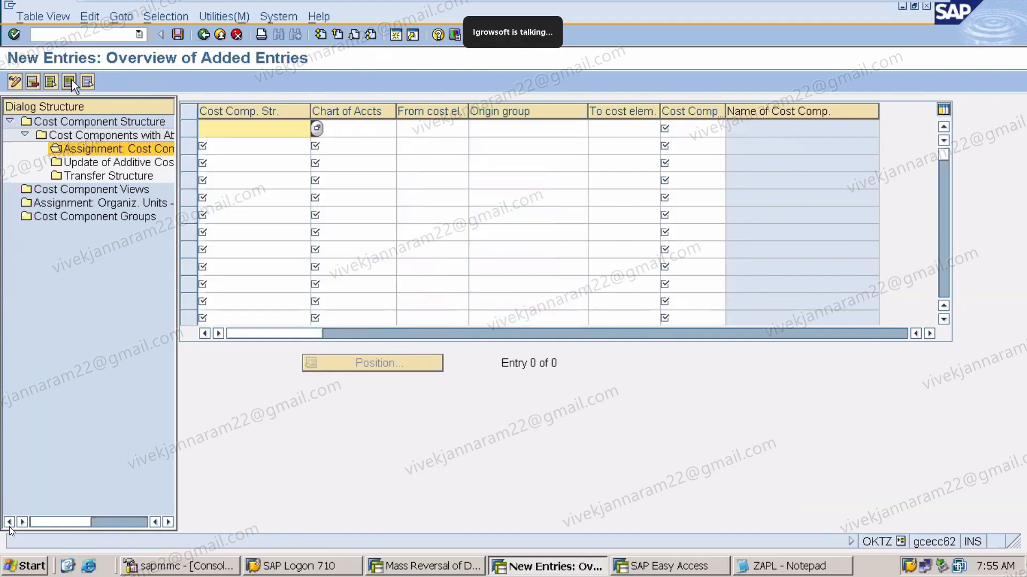
pyautogui.write('01')
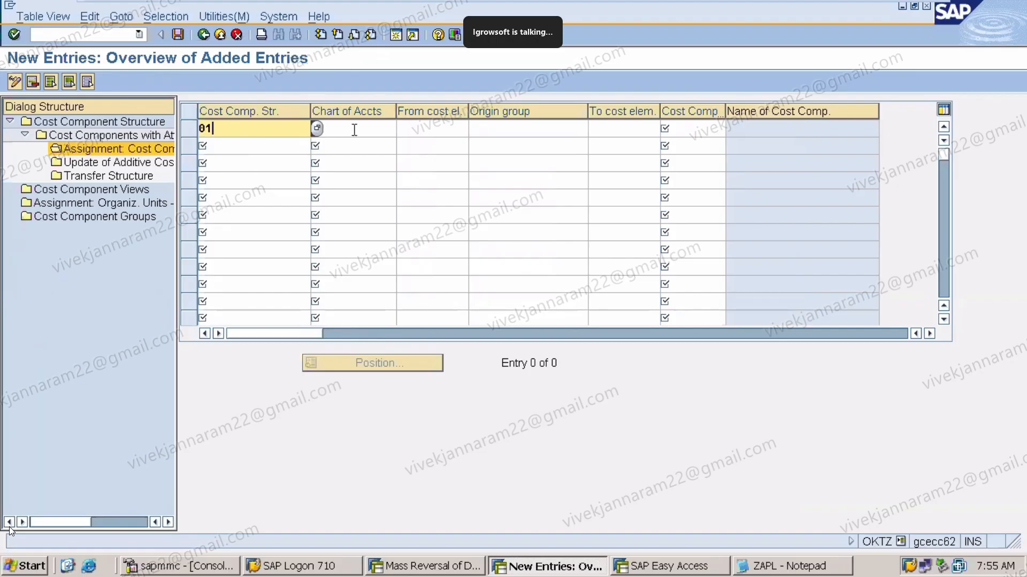
pyautogui.click(354, 130)
pyautogui.write('ZACA')
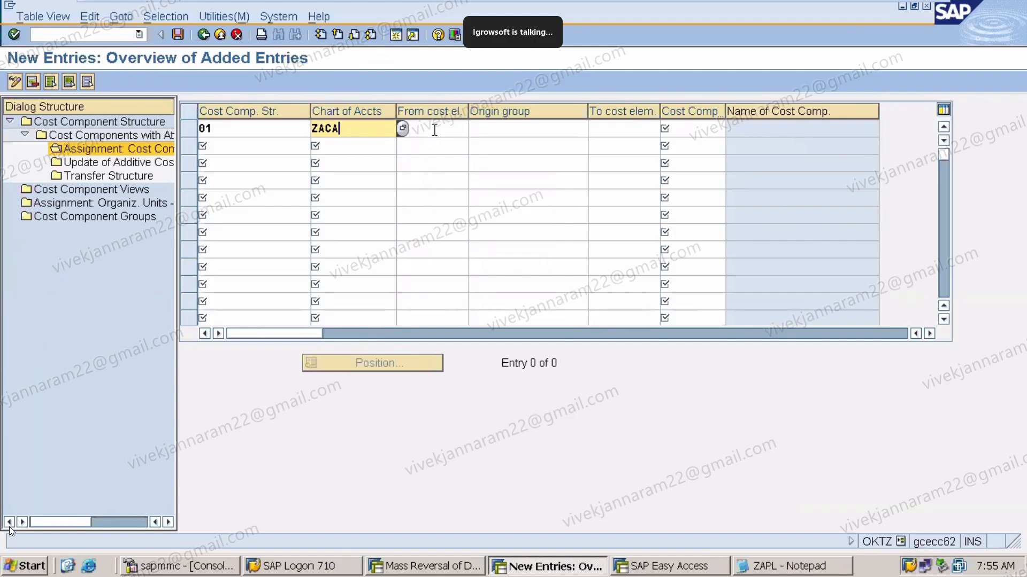
pyautogui.click(435, 129)
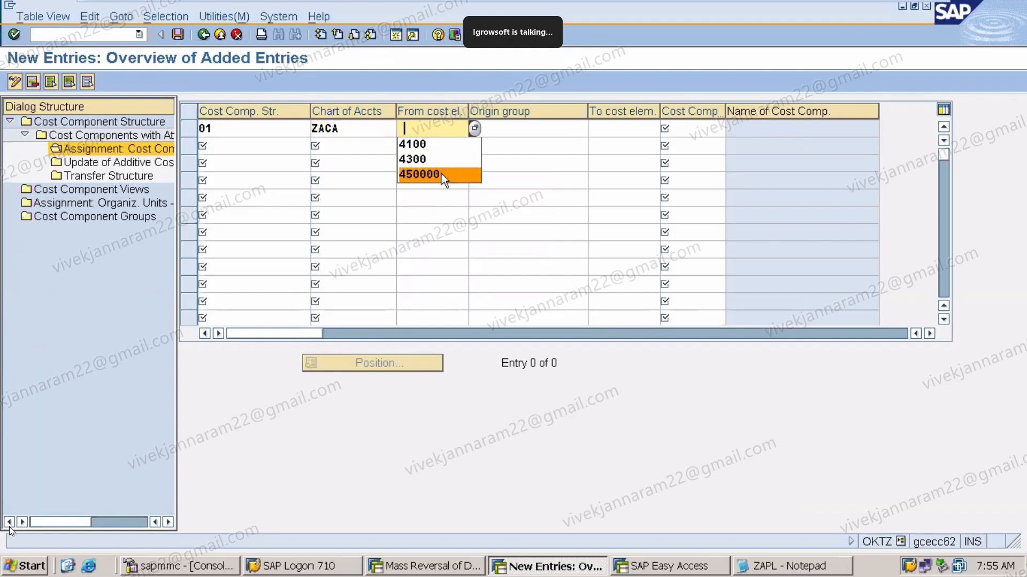
pyautogui.click(441, 175)
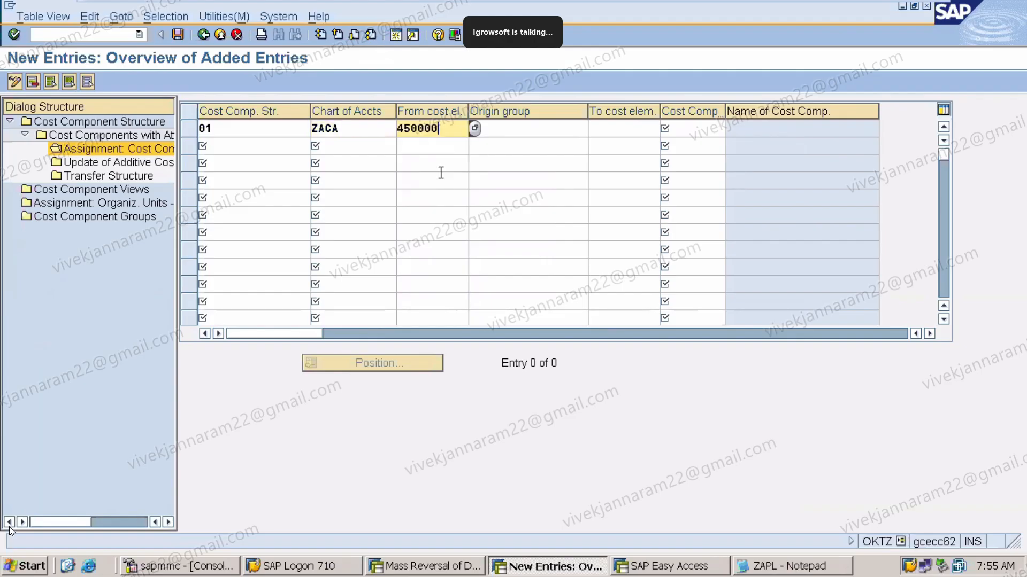
pyautogui.click(695, 129)
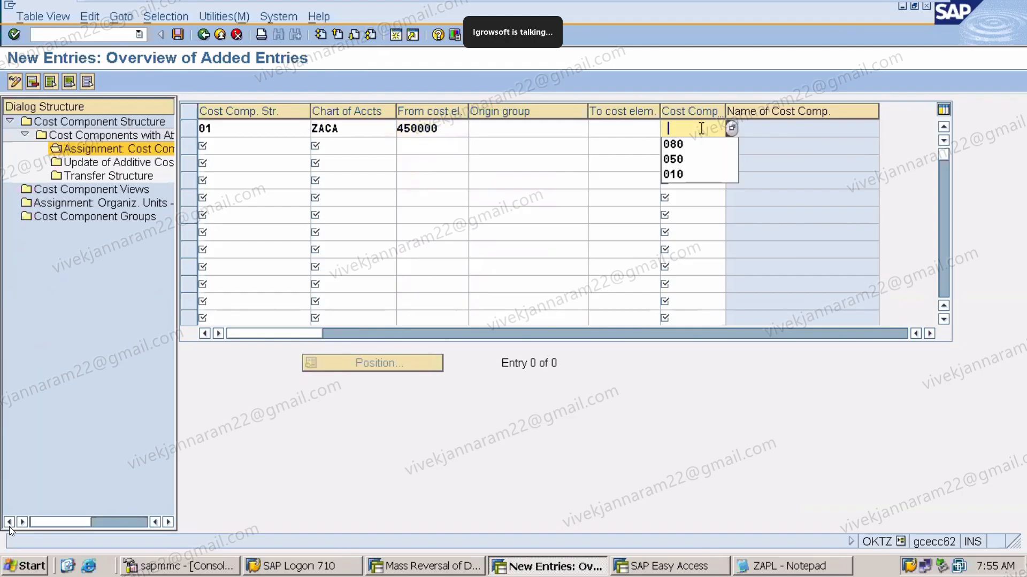
pyautogui.click(707, 174)
pyautogui.press('Return')
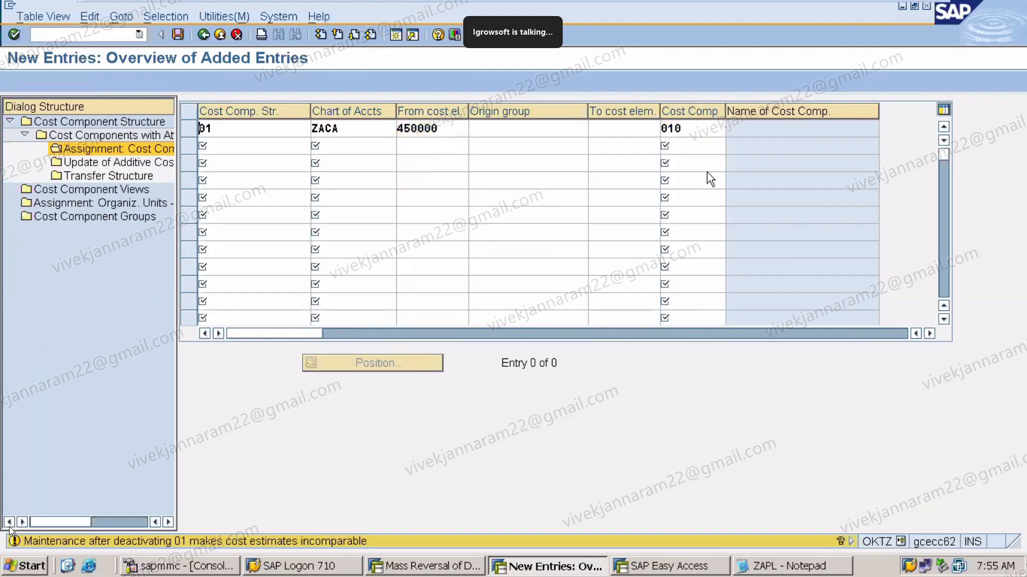
pyautogui.press('Return')
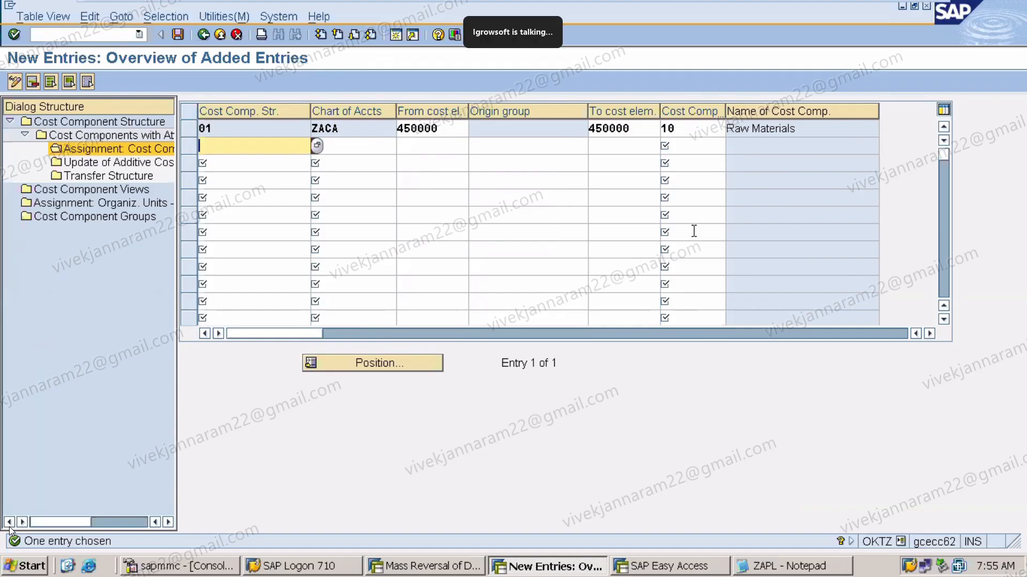
# Save the Raw Materials assignment in the PRODUCT COSTING customizing request and return to the cost component list
pyautogui.click(178, 35)
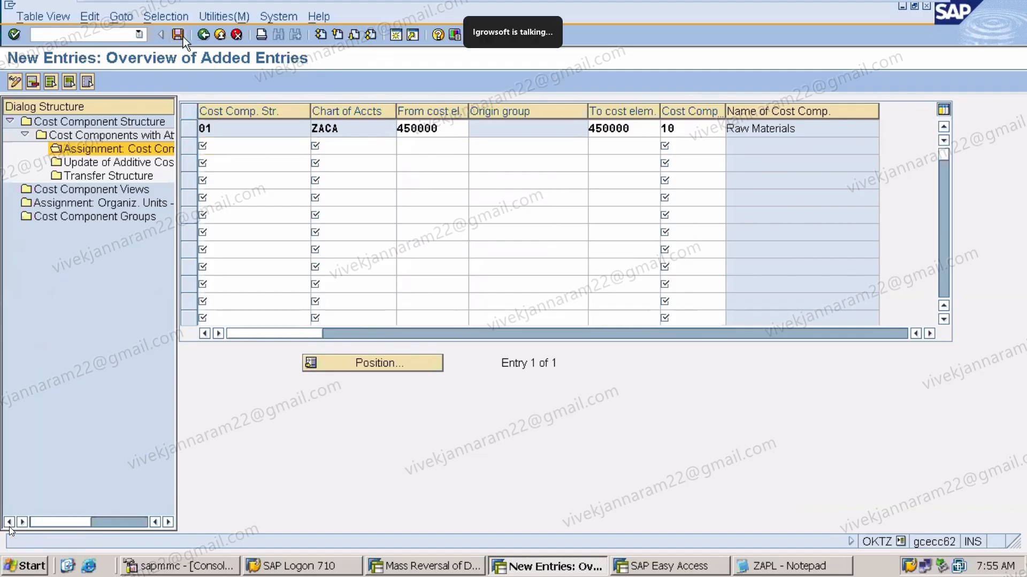
pyautogui.click(44, 250)
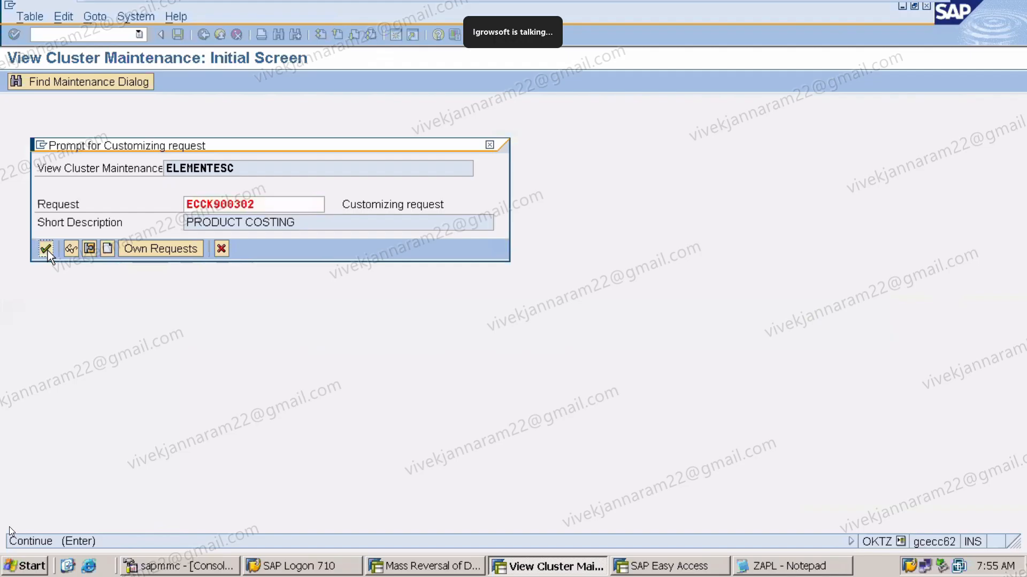
pyautogui.click(208, 33)
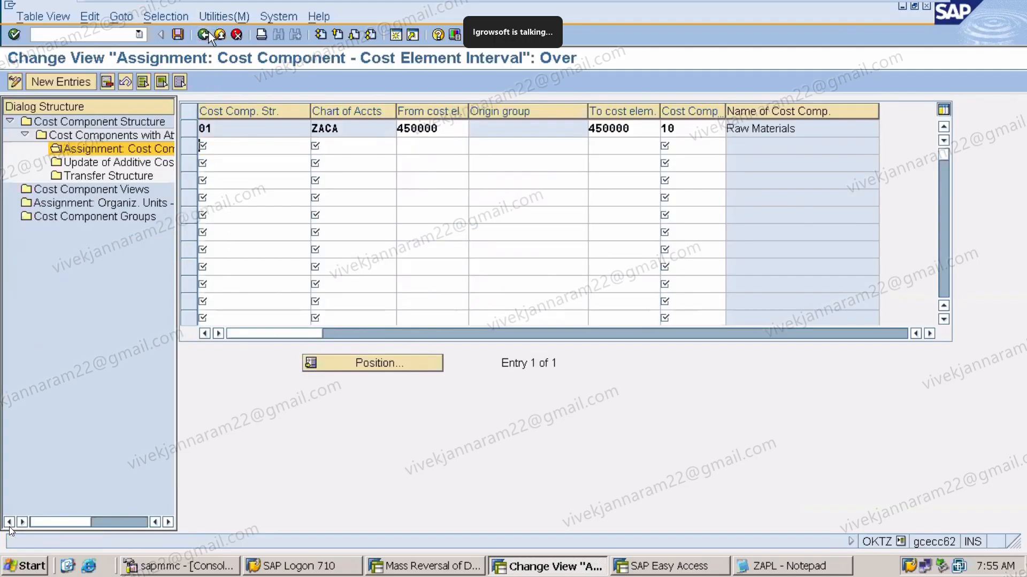
pyautogui.click(208, 33)
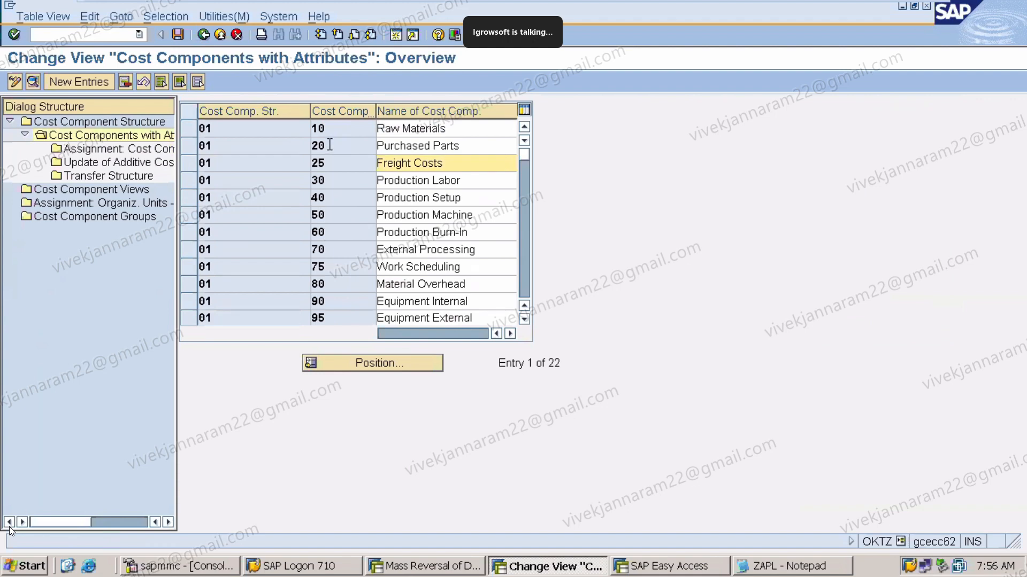
# Select cost component 50 Production Machine and open its cost element interval assignment
pyautogui.click(191, 220)
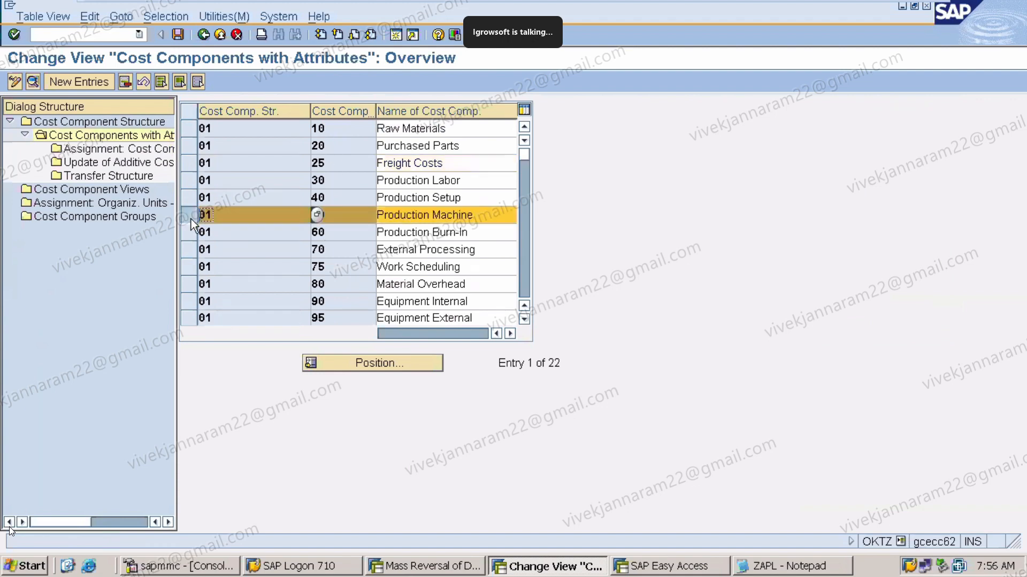
pyautogui.click(347, 218)
pyautogui.click(117, 138)
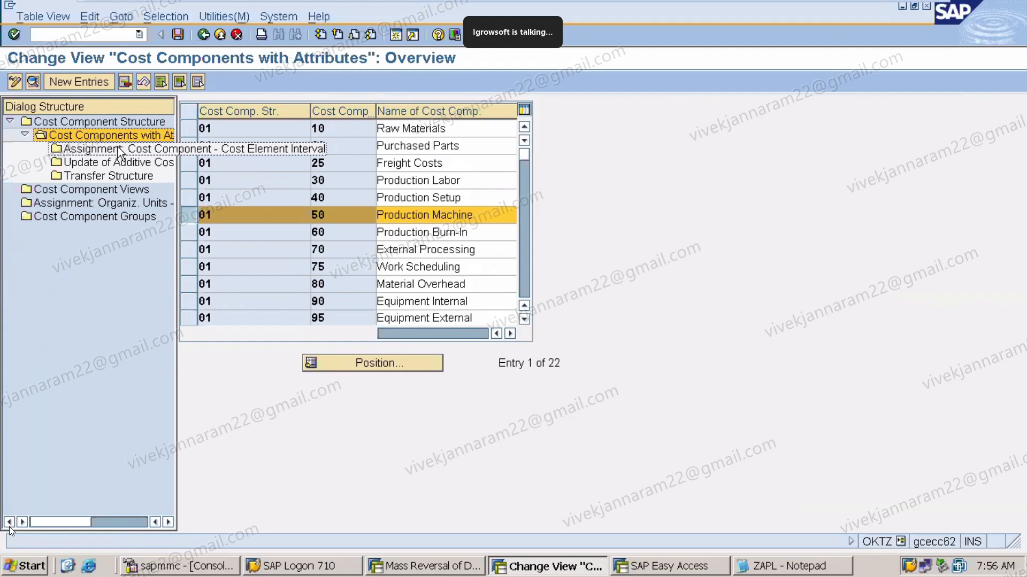
pyautogui.click(120, 148)
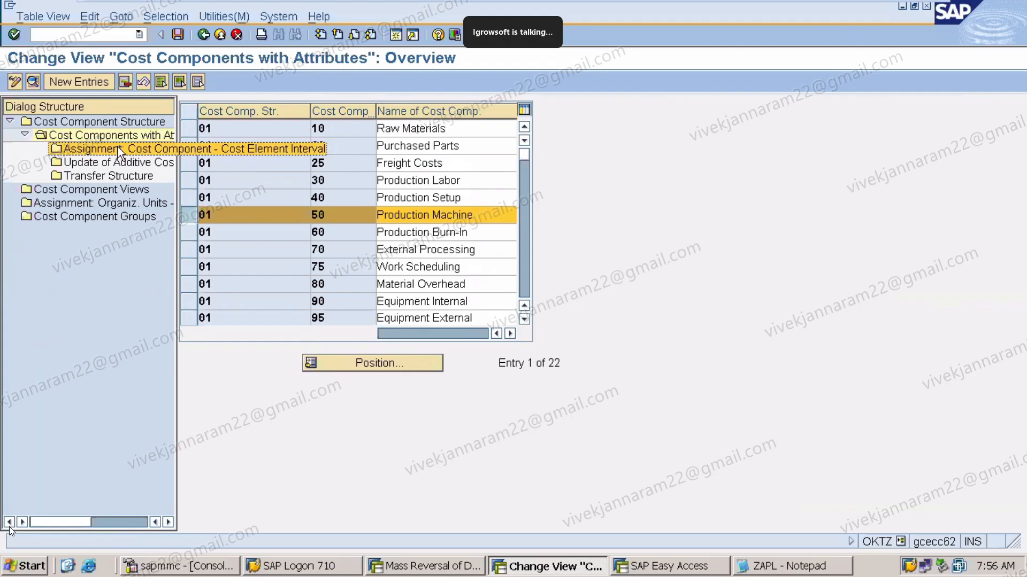
pyautogui.doubleClick(117, 146)
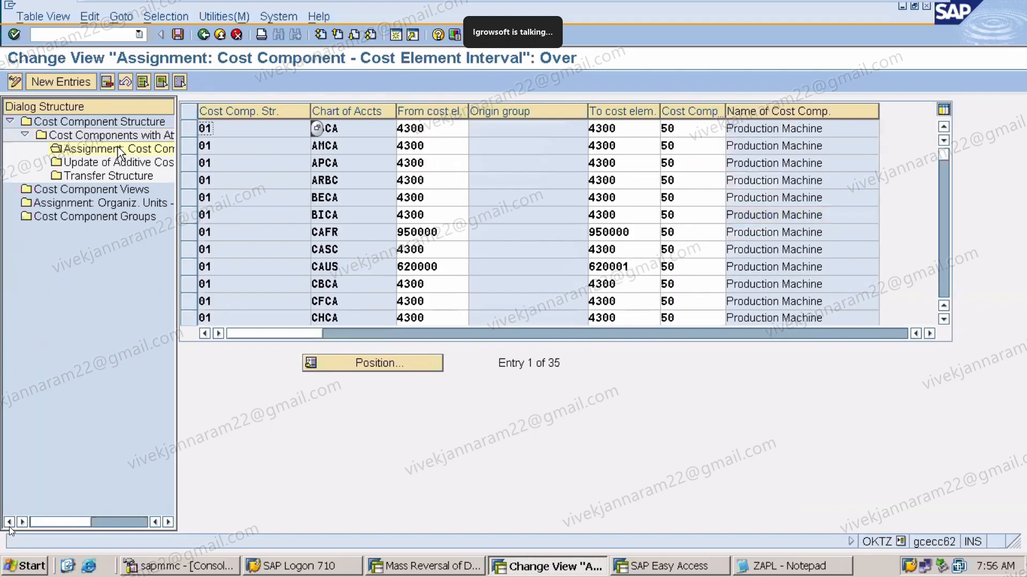
# Add a new assignment entry for structure 01, chart of accounts ZACA, from cost element 4300 to cost component 050
pyautogui.click(68, 84)
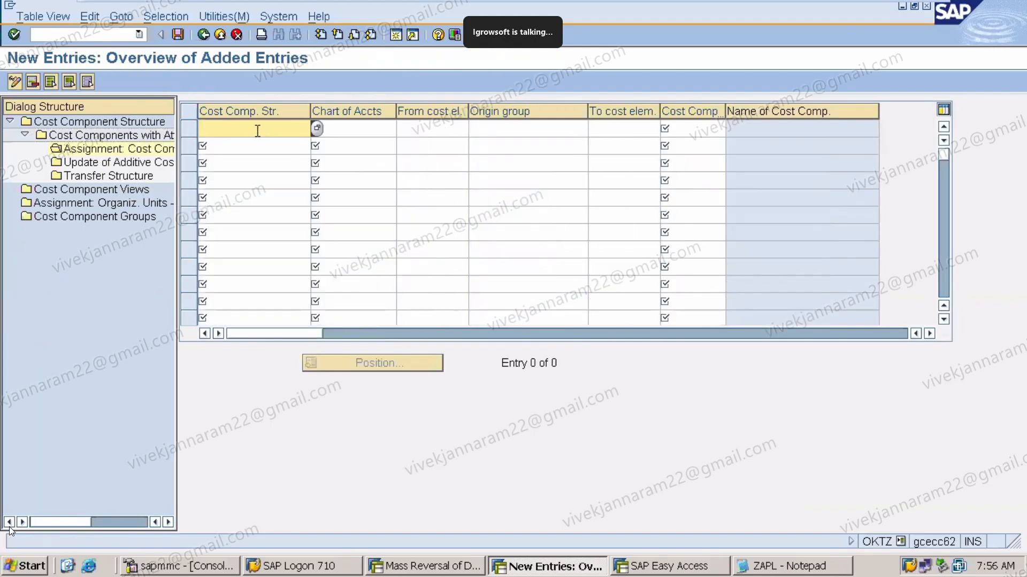
pyautogui.click(258, 129)
pyautogui.click(264, 144)
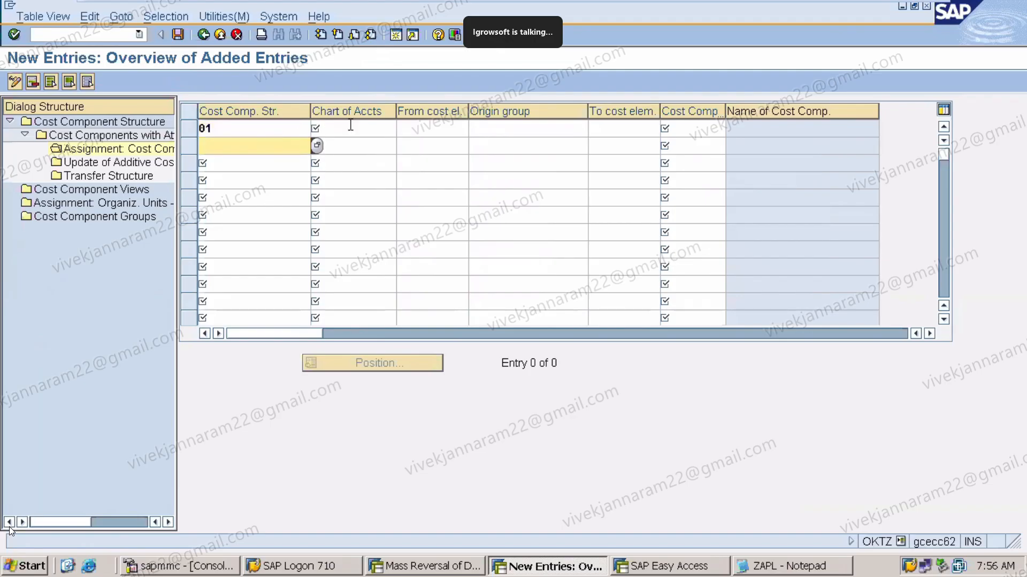
pyautogui.click(355, 126)
pyautogui.click(359, 145)
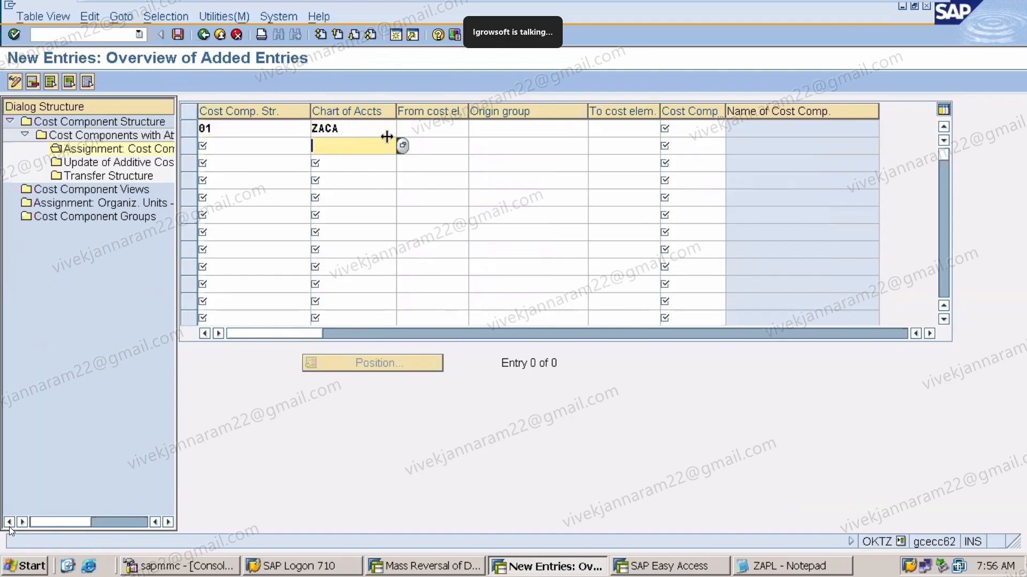
pyautogui.click(412, 131)
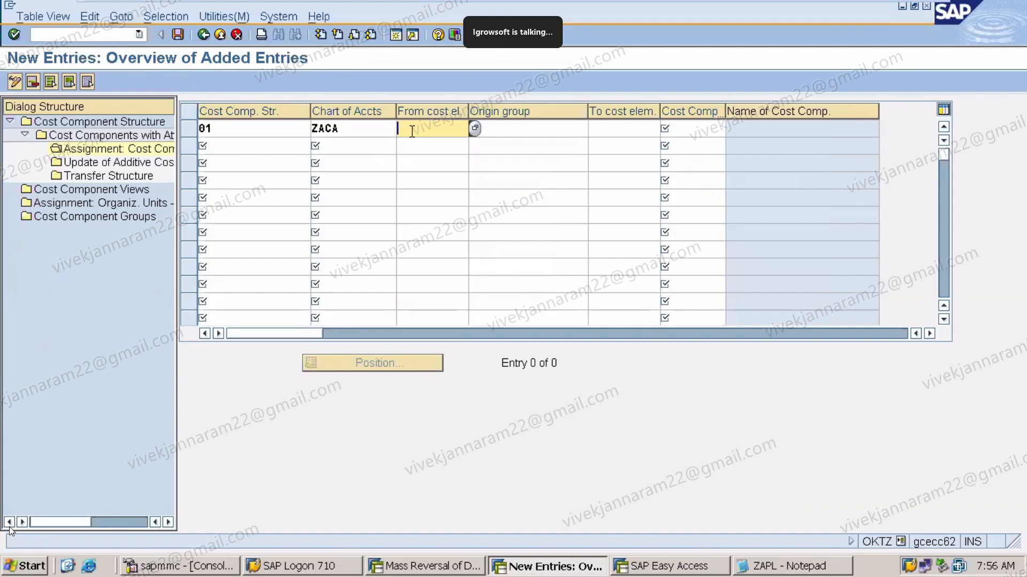
pyautogui.write('43')
pyautogui.click(422, 145)
pyautogui.click(696, 128)
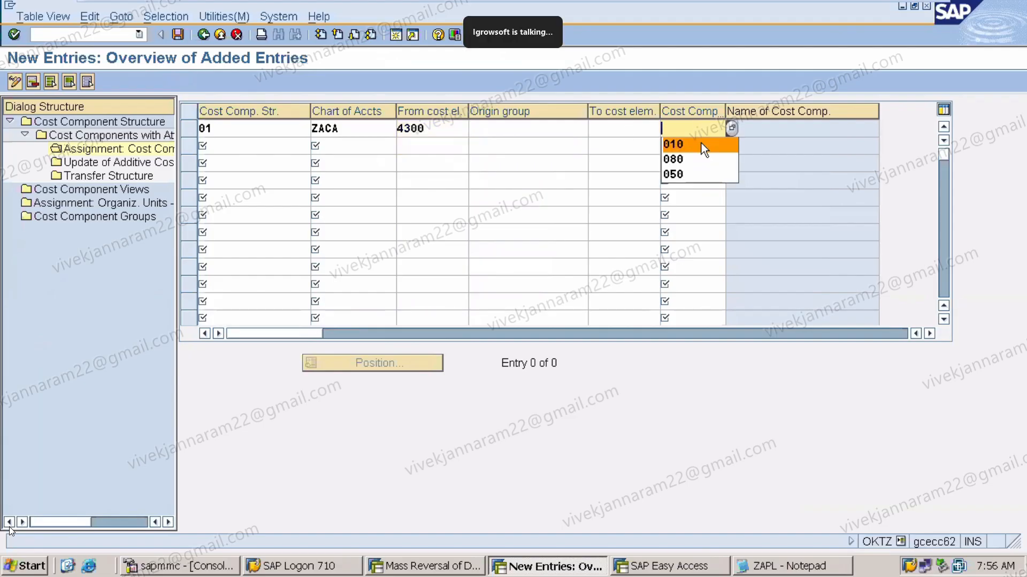
pyautogui.click(702, 171)
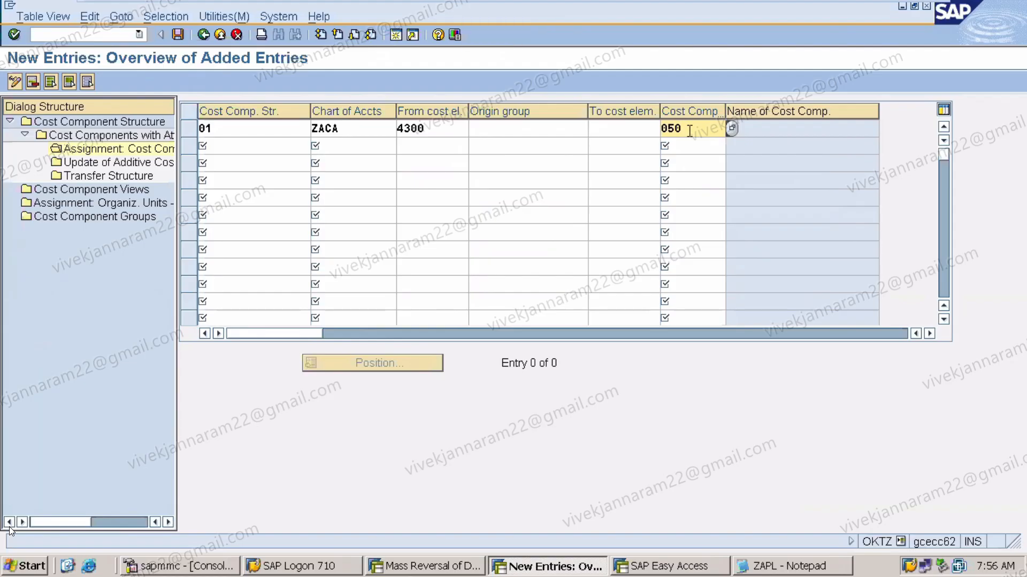
pyautogui.press('Return')
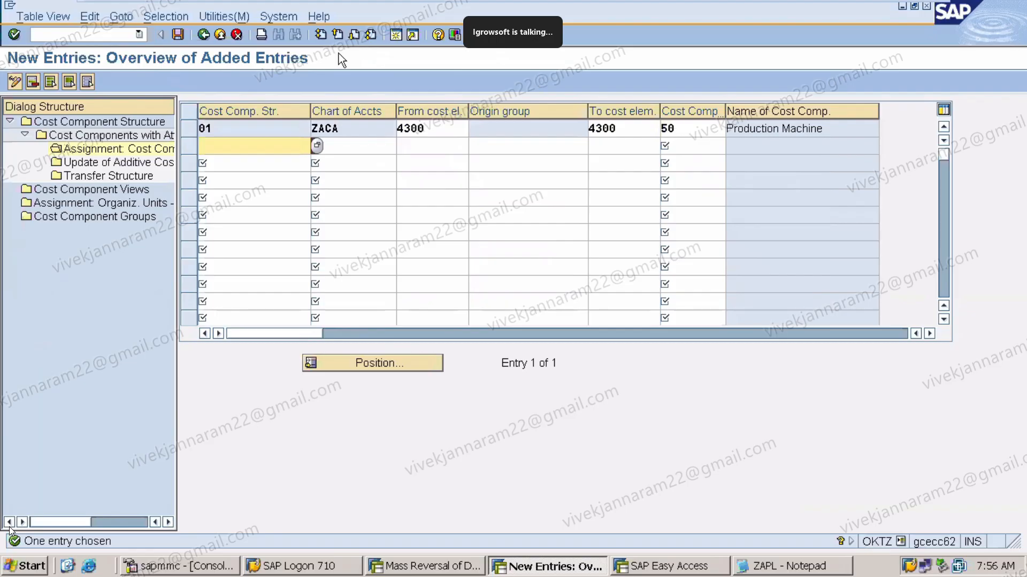
# Save the Production Machine assignment and return to the cost component list
pyautogui.click(178, 36)
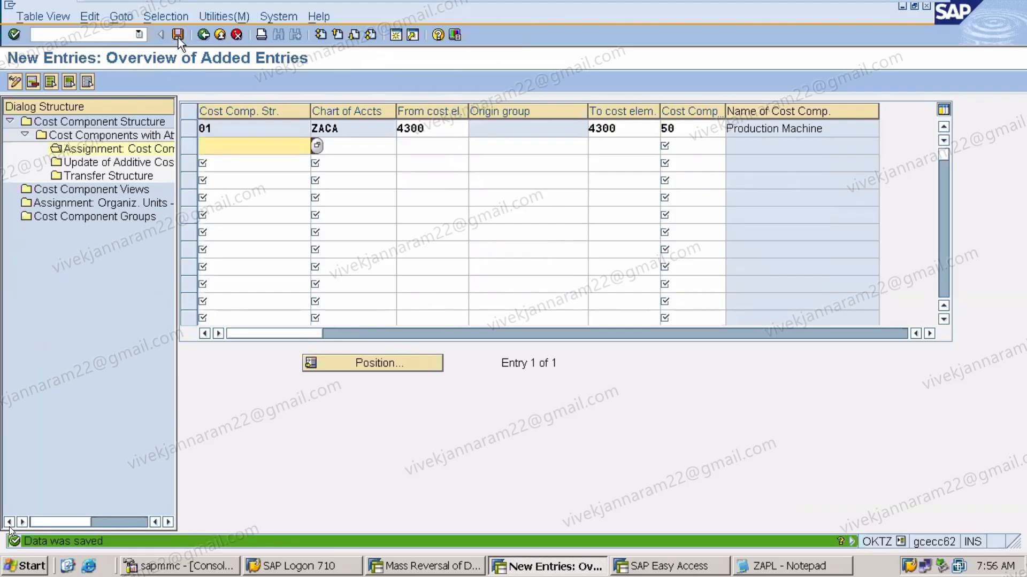
pyautogui.click(205, 37)
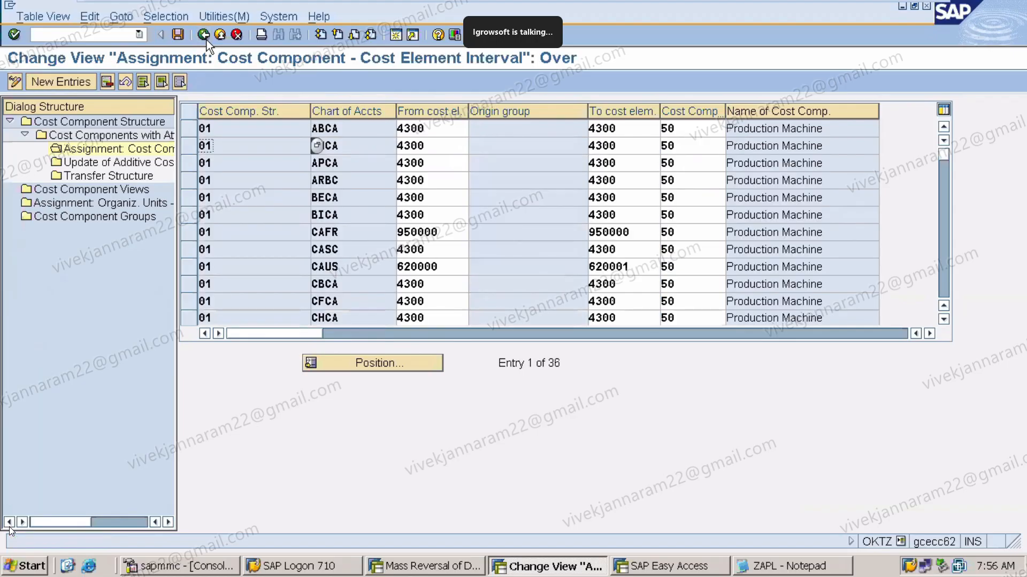
pyautogui.click(206, 38)
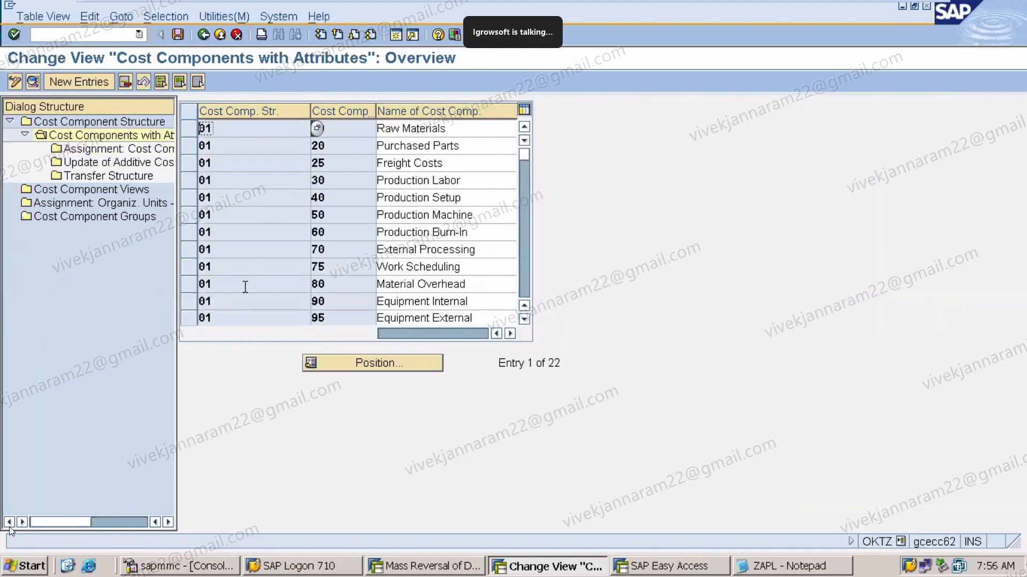
# Select cost component 80 Material Overhead and open its cost element interval assignment
pyautogui.click(191, 282)
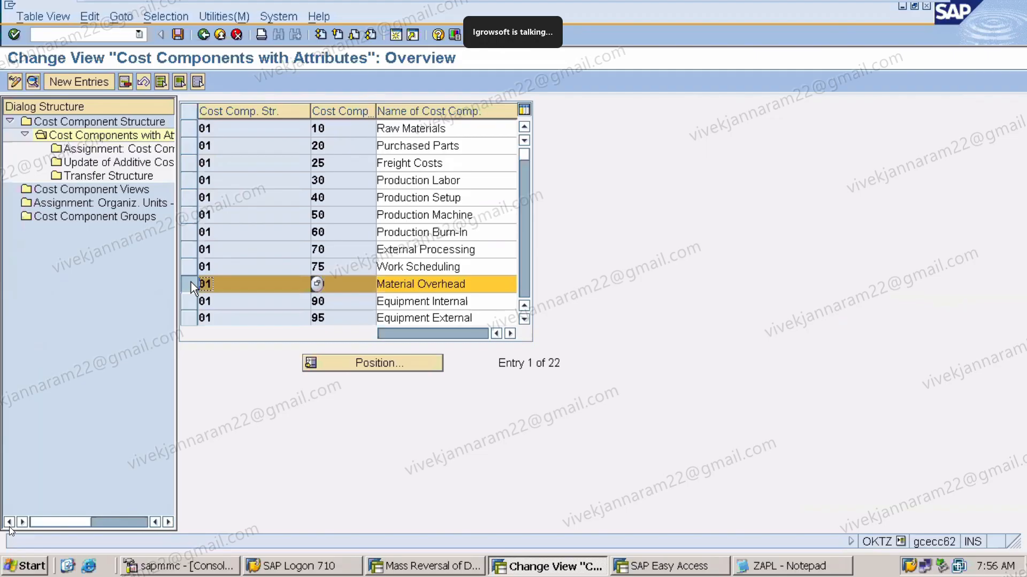
pyautogui.click(464, 287)
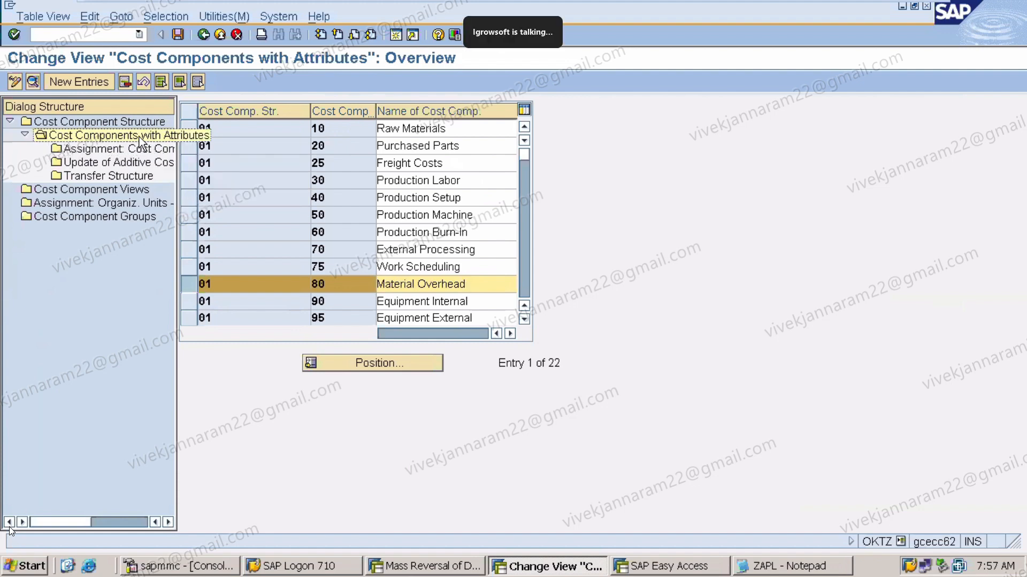
pyautogui.doubleClick(158, 155)
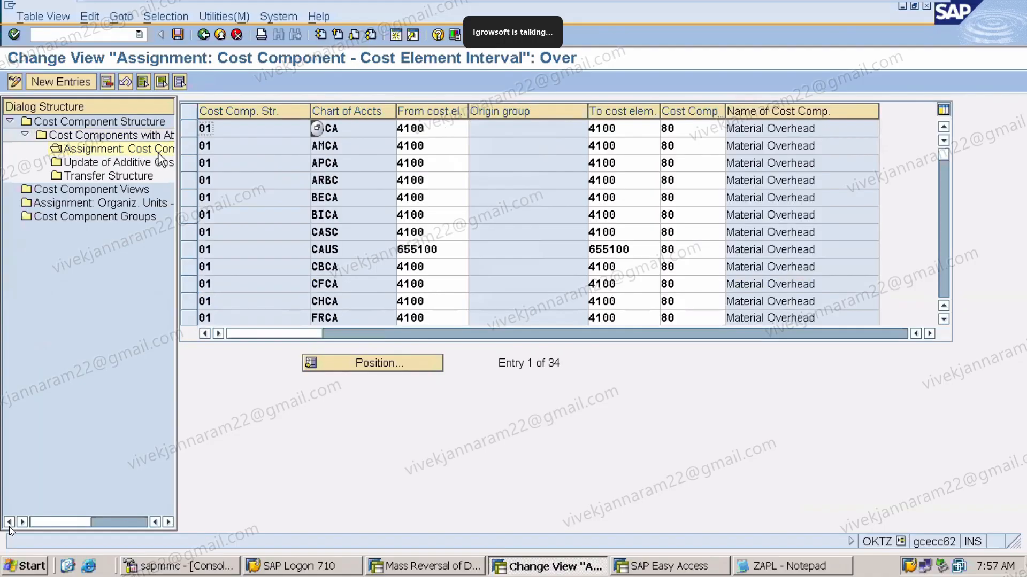
# Fill a new assignment entry with structure 01, chart of accounts ZACA, from cost element 4300 and cost component 080
pyautogui.click(88, 82)
pyautogui.click(229, 134)
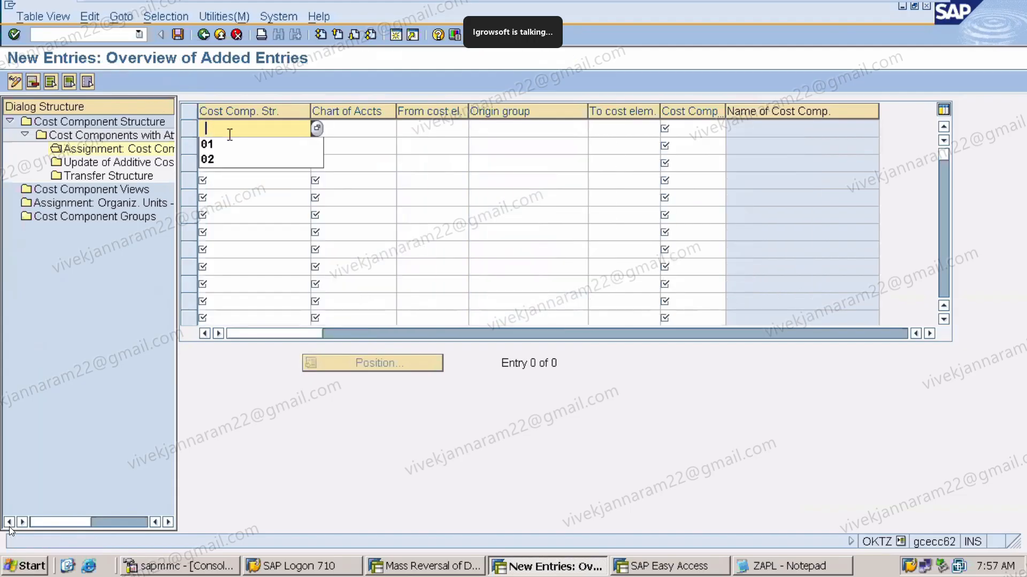
pyautogui.doubleClick(231, 143)
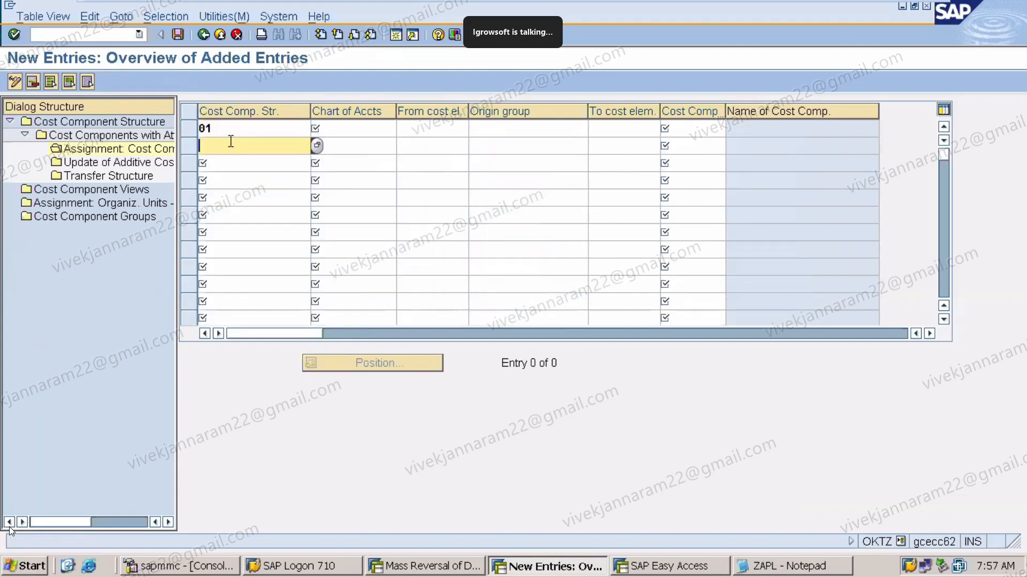
pyautogui.click(334, 129)
pyautogui.click(339, 144)
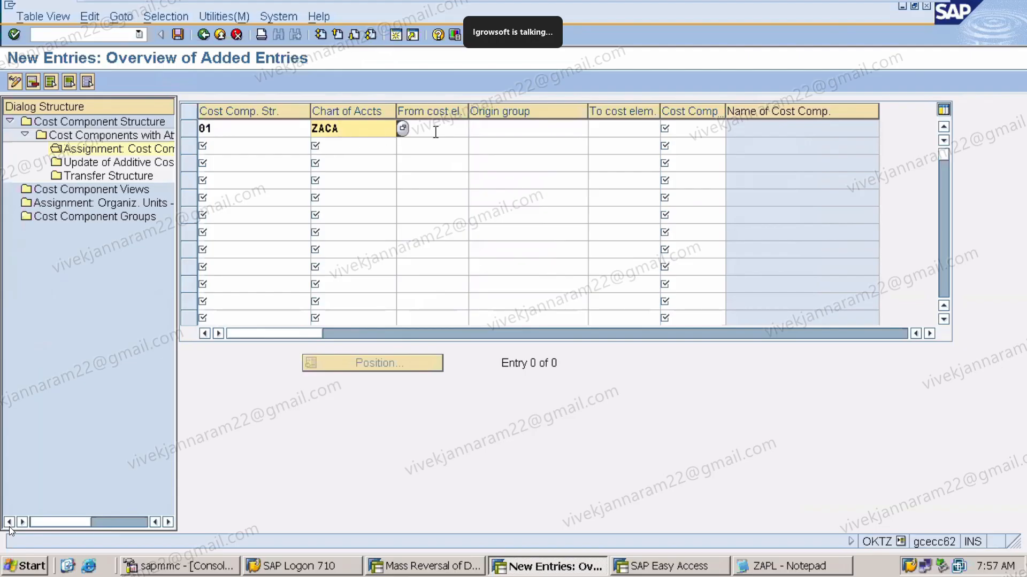
pyautogui.click(436, 132)
pyautogui.write('4300')
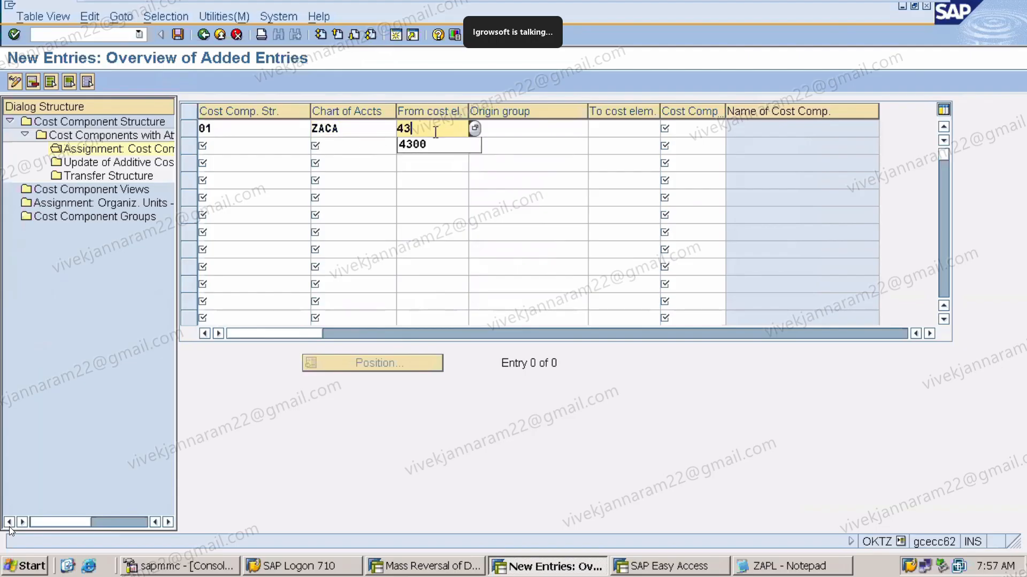
pyautogui.click(666, 130)
pyautogui.click(690, 173)
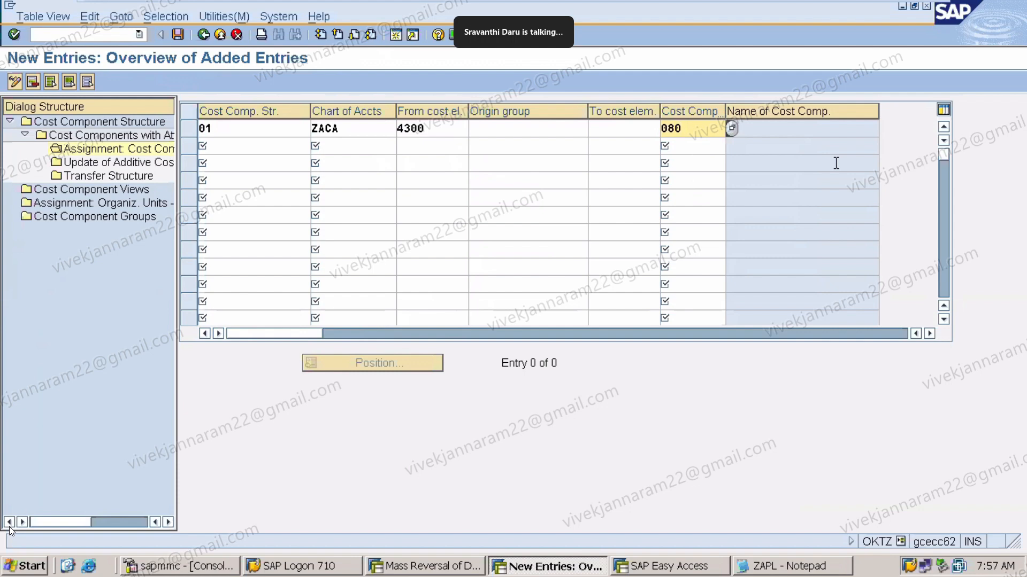
# Set the new Material Overhead entry's starting cost element to 4100 and save the assignment
pyautogui.click(444, 135)
pyautogui.press('BackSpace')
pyautogui.press('BackSpace')
pyautogui.press('BackSpace')
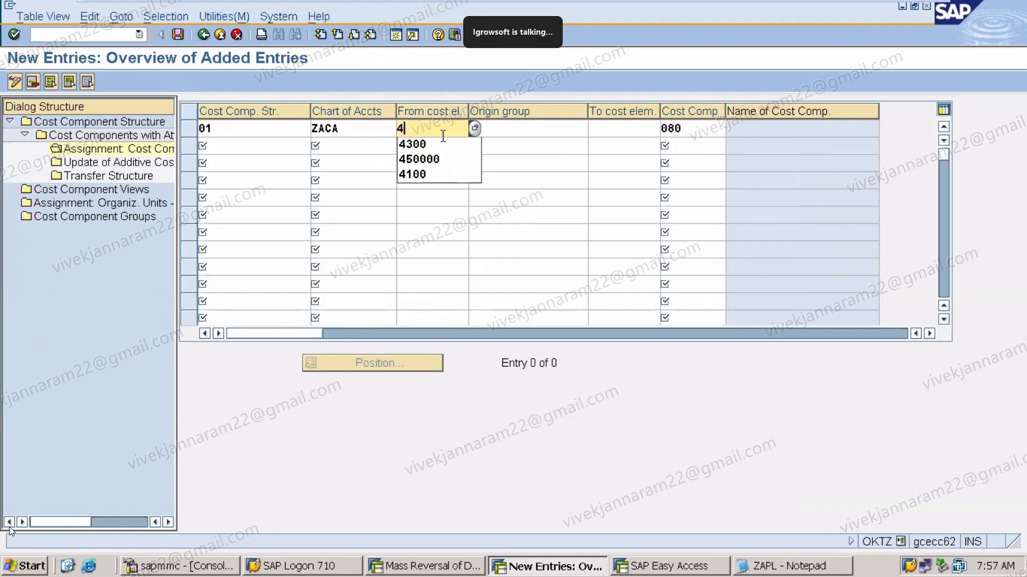
pyautogui.click(445, 170)
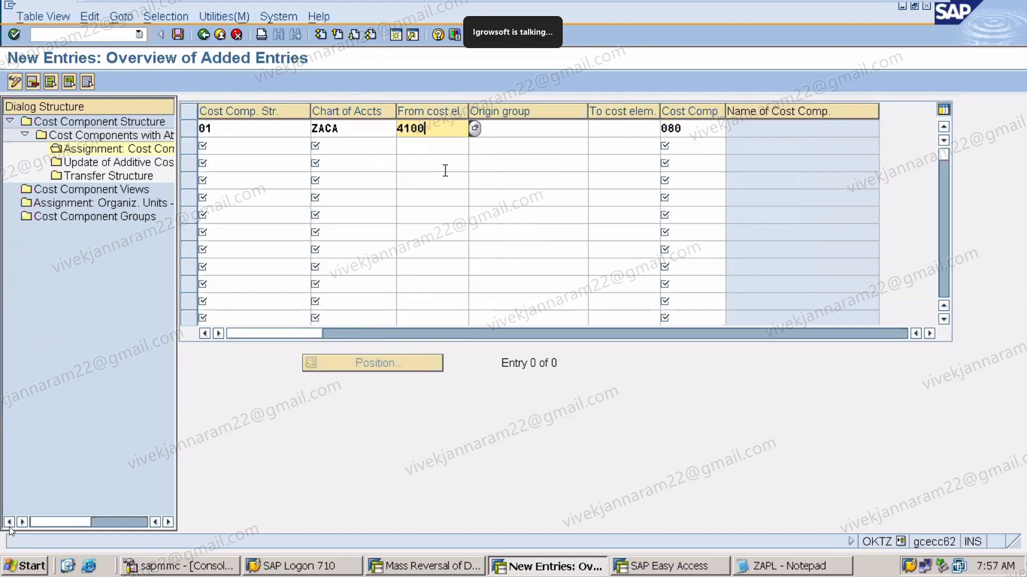
pyautogui.press('Return')
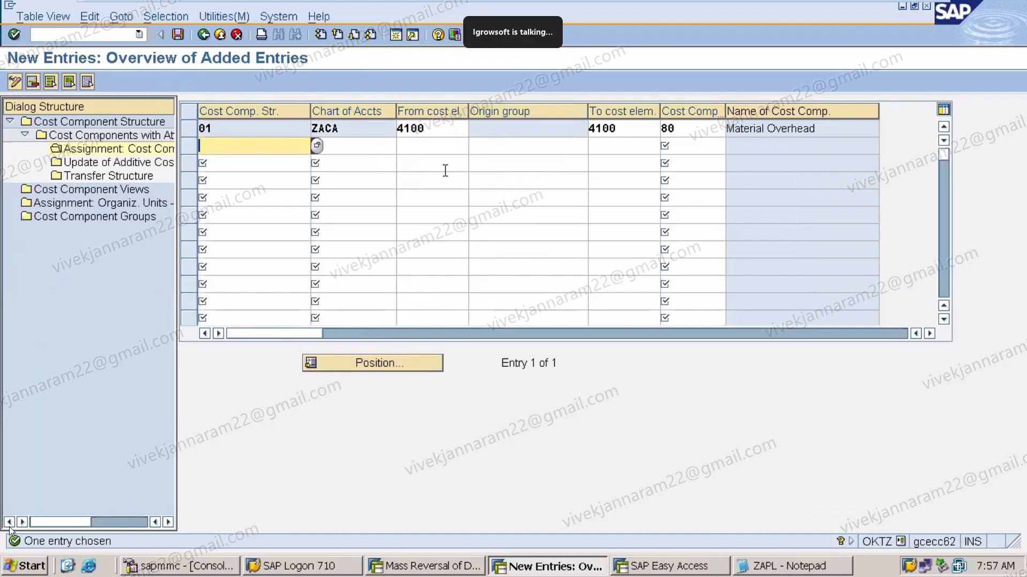
pyautogui.click(185, 36)
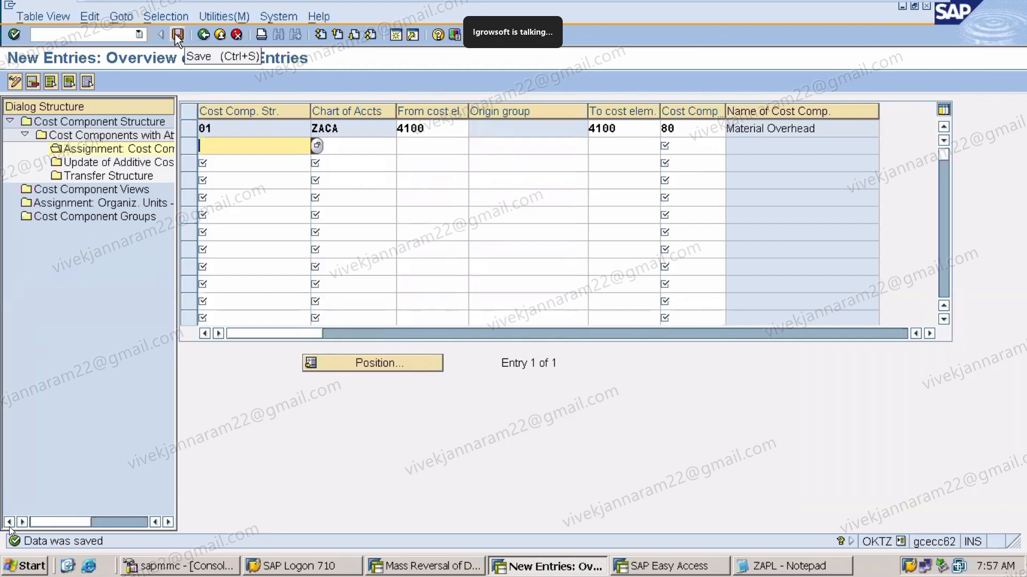
# Return to the cost component structure overview, select structure 02 Product Costing: Primary and open its cost components with attributes
pyautogui.click(199, 36)
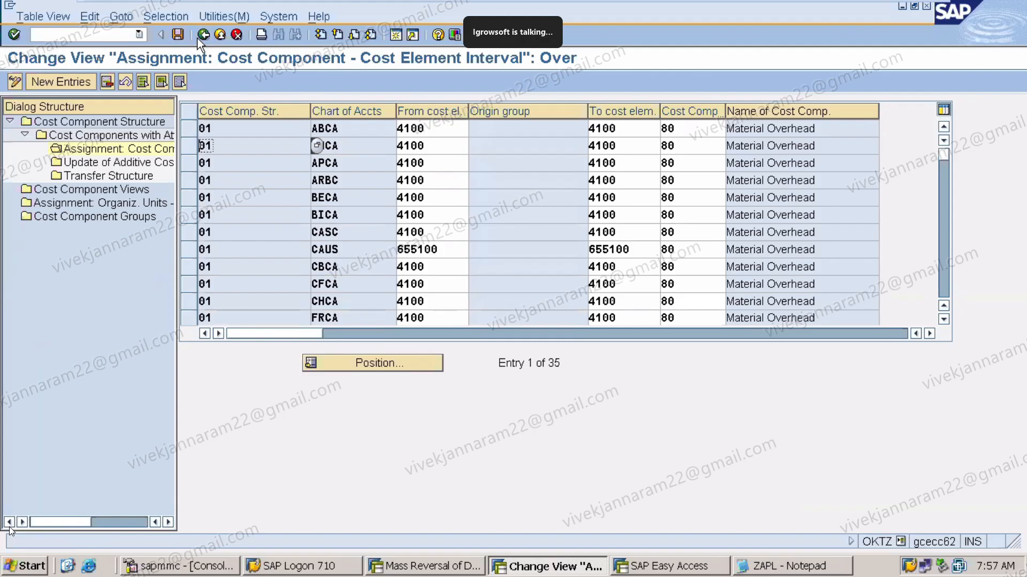
pyautogui.click(199, 36)
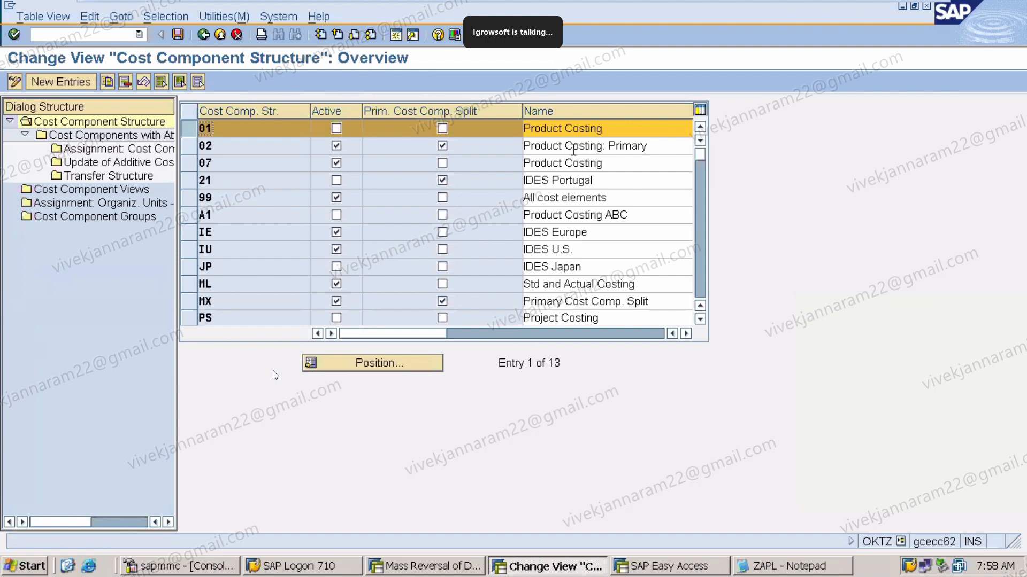
pyautogui.click(595, 149)
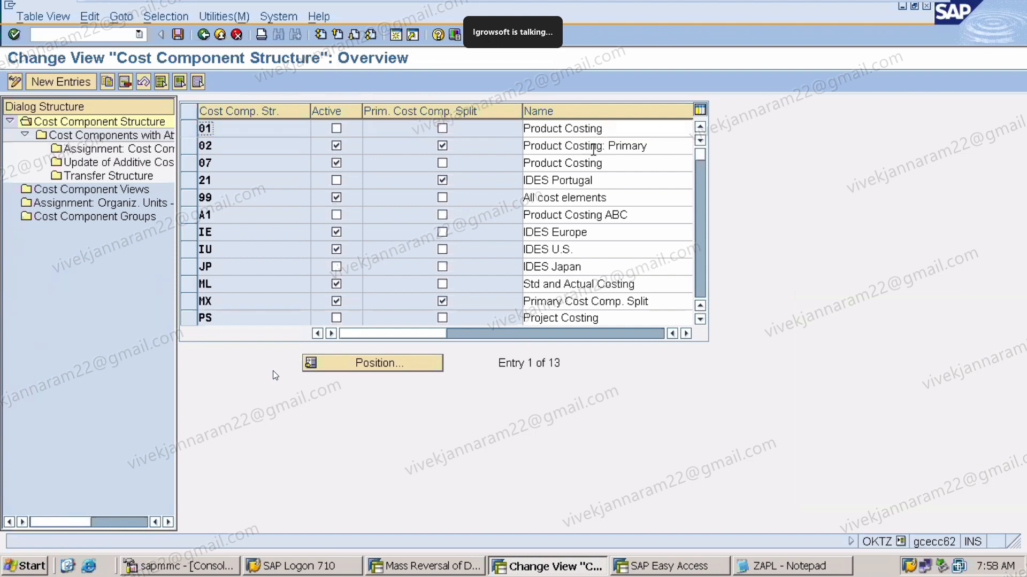
pyautogui.click(190, 148)
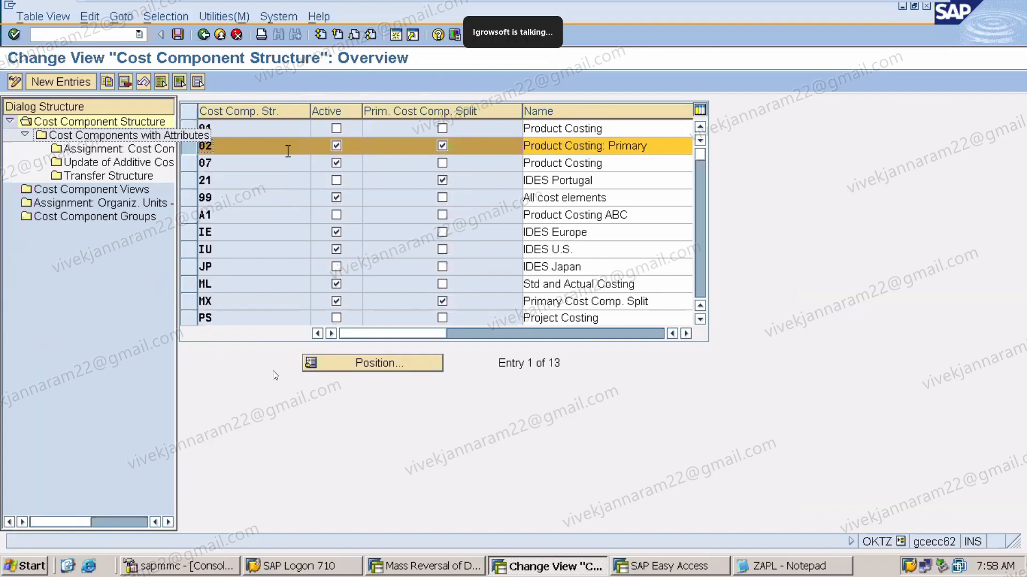
pyautogui.doubleClick(303, 150)
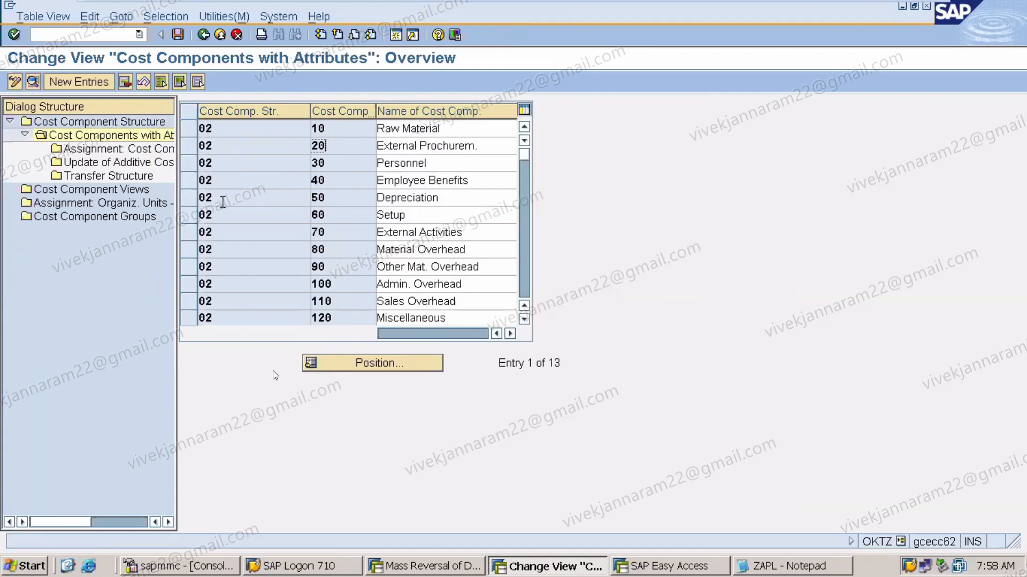
# Select only cost component 10 Raw Material of structure 02 and open its cost element interval assignment
pyautogui.click(190, 128)
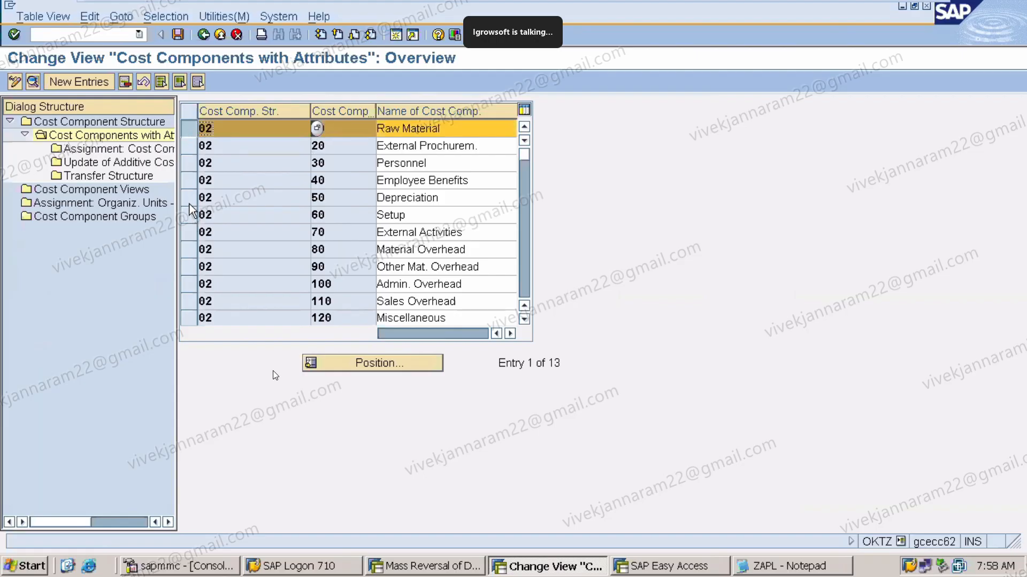
pyautogui.click(189, 201)
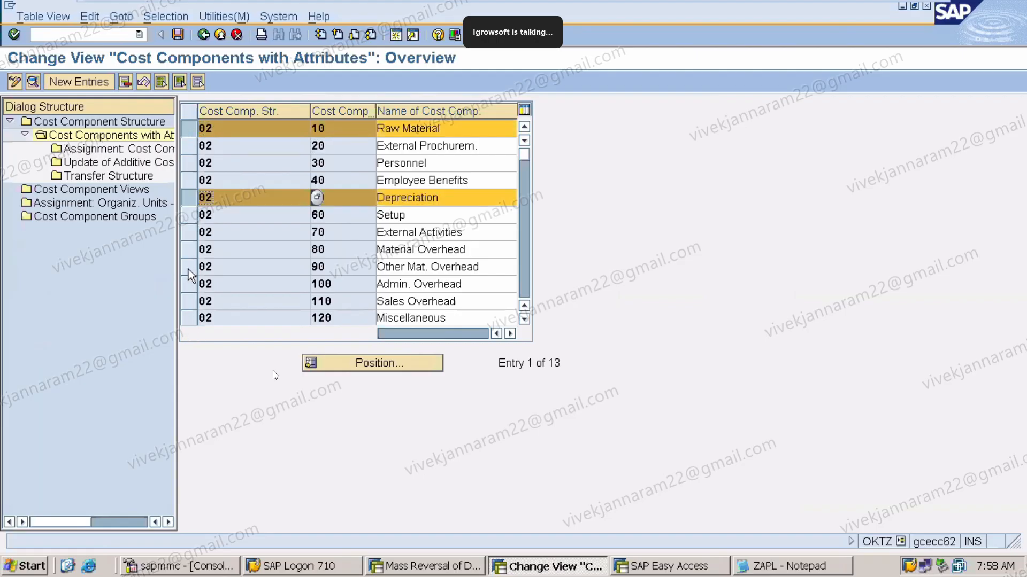
pyautogui.click(191, 250)
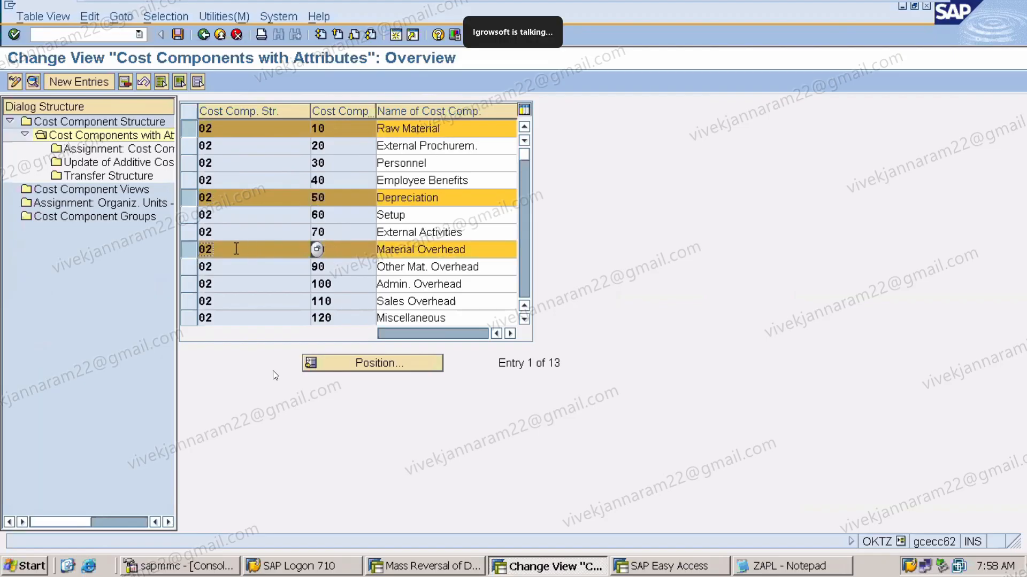
pyautogui.click(196, 250)
pyautogui.click(193, 197)
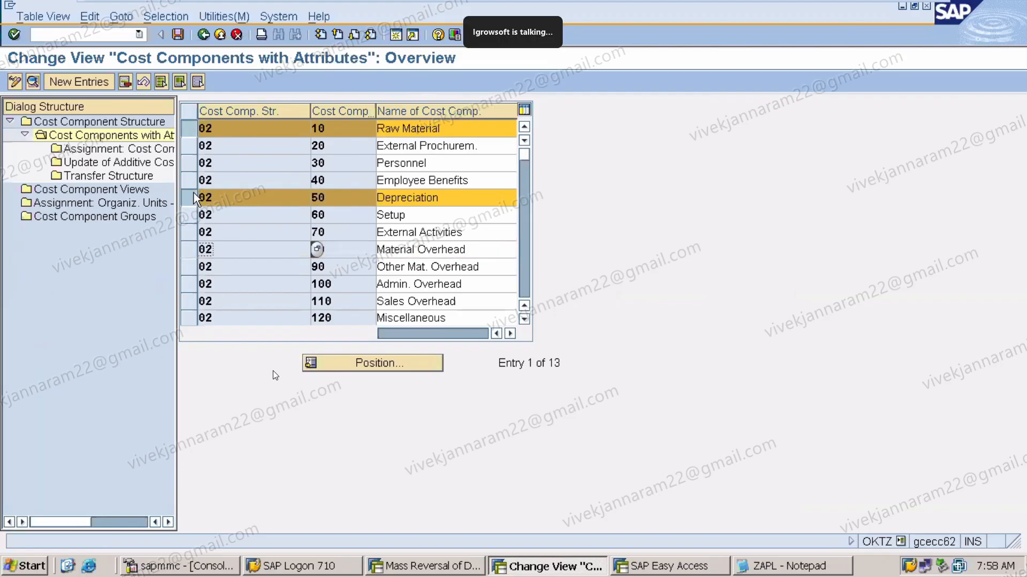
pyautogui.click(191, 130)
pyautogui.click(191, 130)
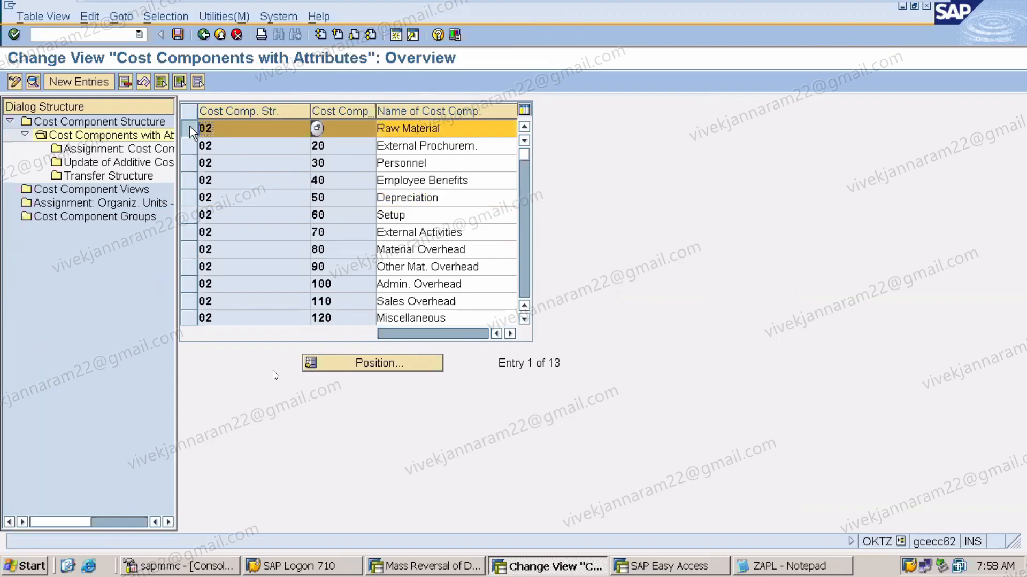
pyautogui.click(151, 150)
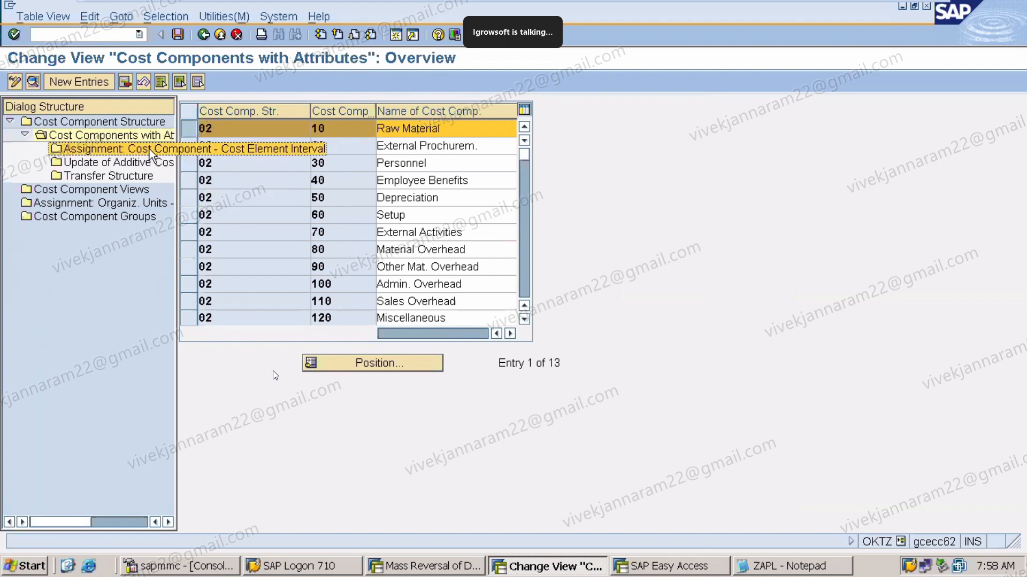
pyautogui.doubleClick(151, 155)
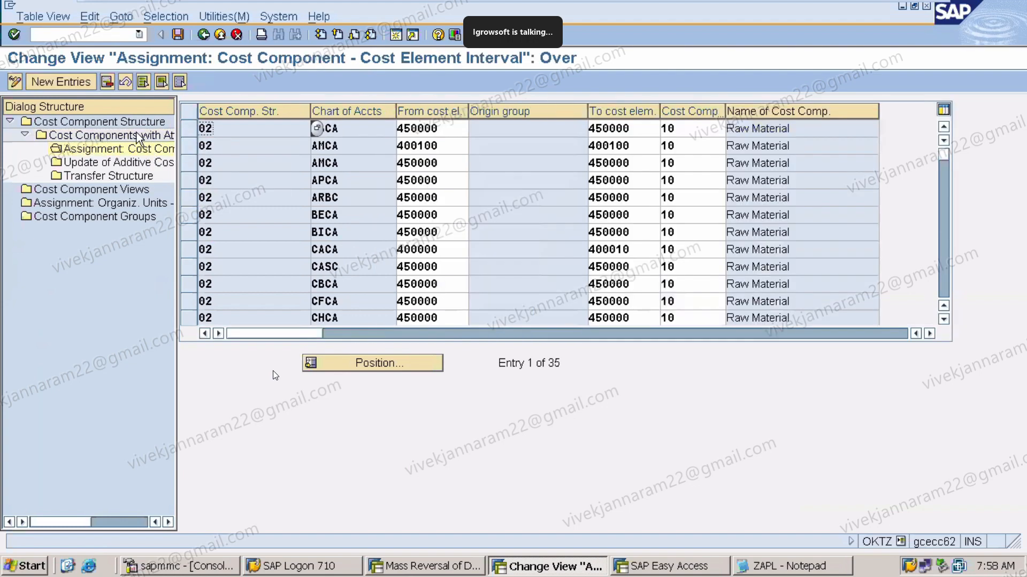
# Add and save a new assignment entry for structure 02, chart of accounts ZACA, from cost element 450000 to cost component 010
pyautogui.click(87, 82)
pyautogui.click(316, 129)
pyautogui.click(226, 159)
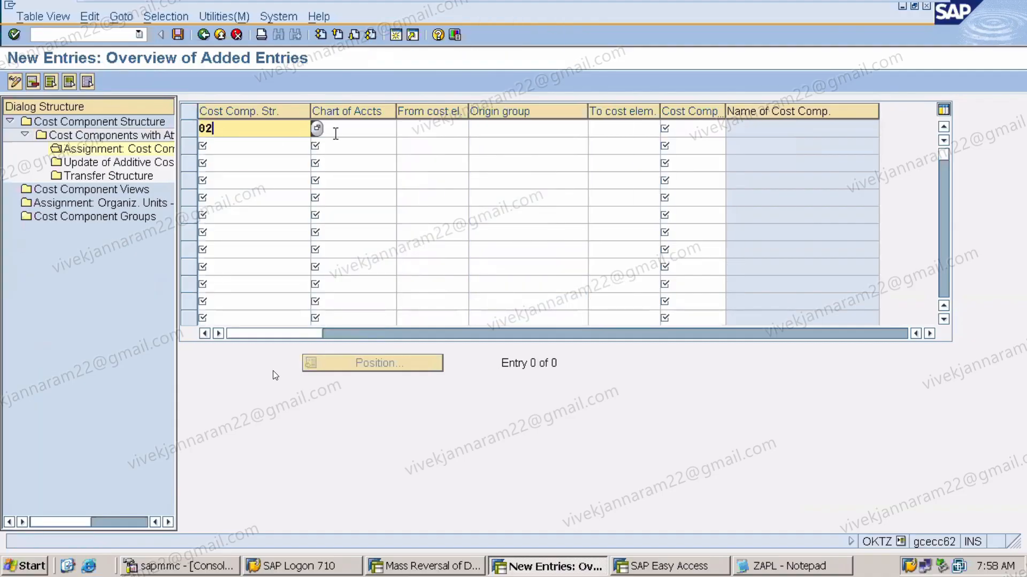
pyautogui.click(334, 129)
pyautogui.press('F4')
pyautogui.click(341, 145)
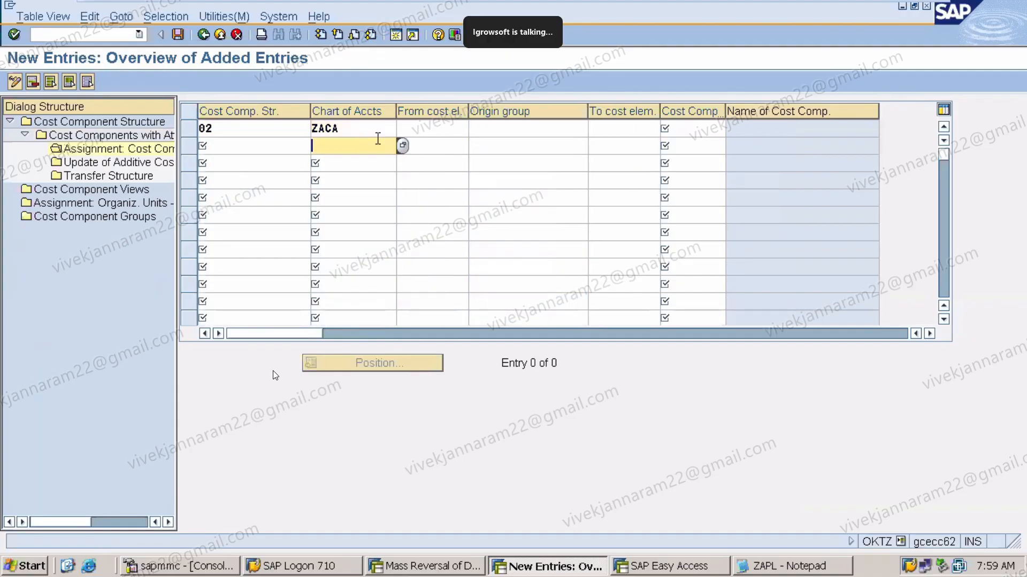
pyautogui.click(415, 130)
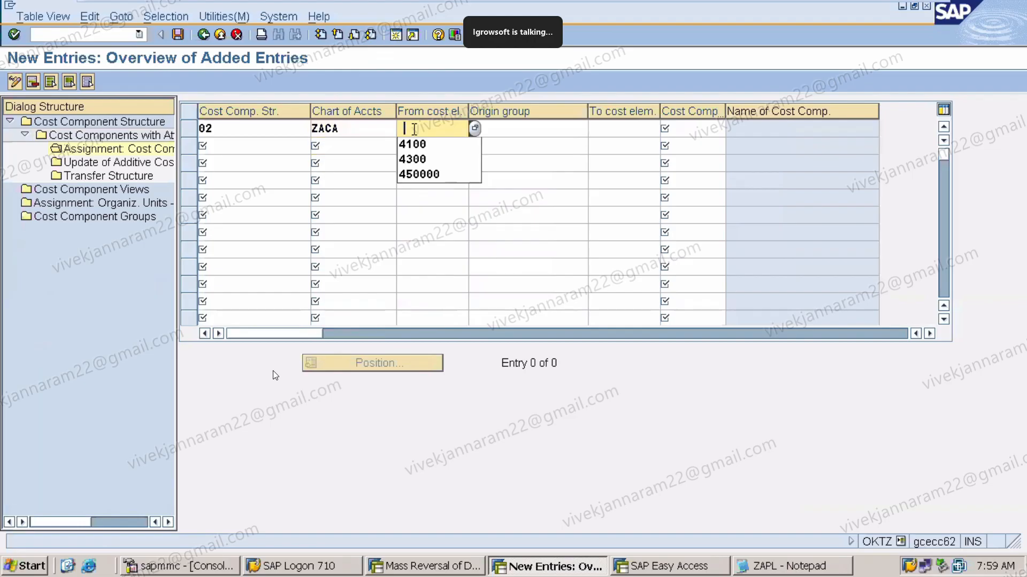
pyautogui.click(428, 176)
pyautogui.click(693, 131)
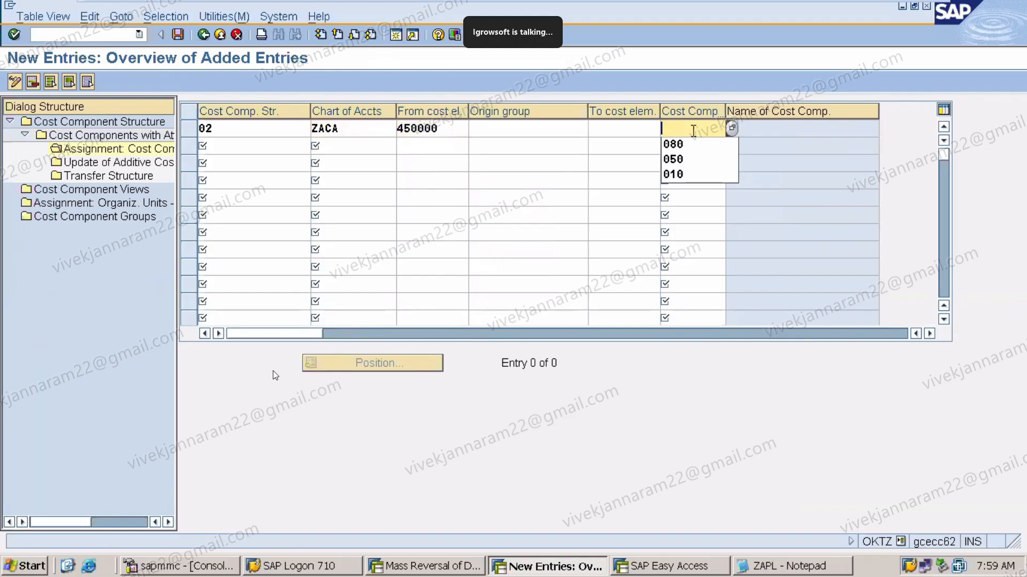
pyautogui.click(694, 175)
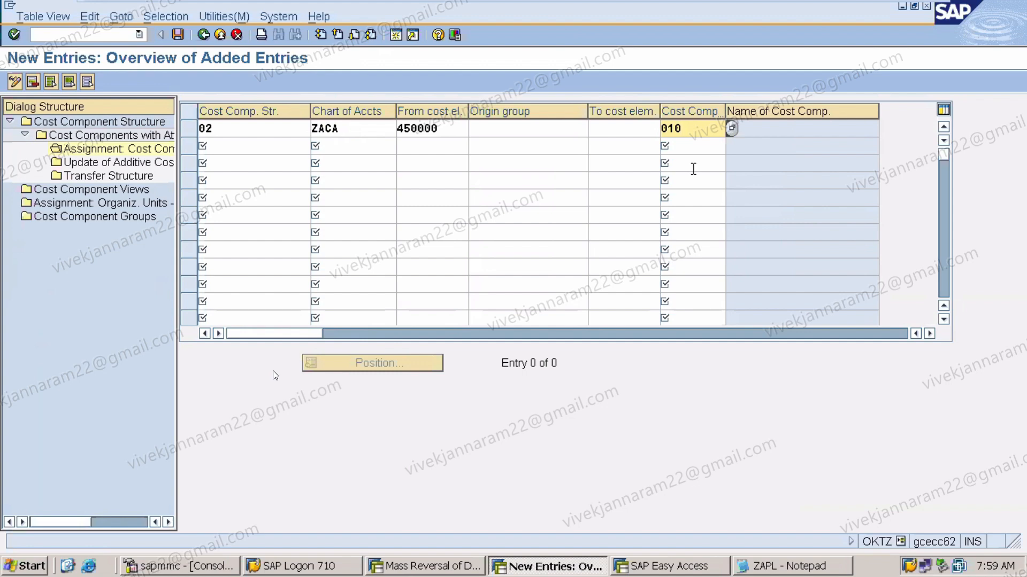
pyautogui.click(184, 34)
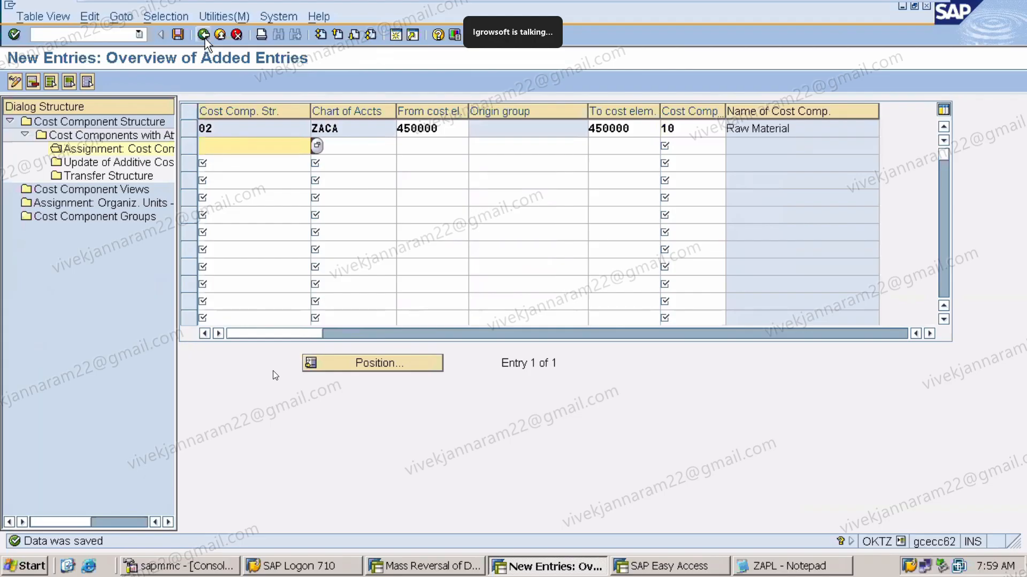
# Return to structure 02's cost component list, select component 50 Depreciation and open its cost element interval assignment
pyautogui.click(203, 36)
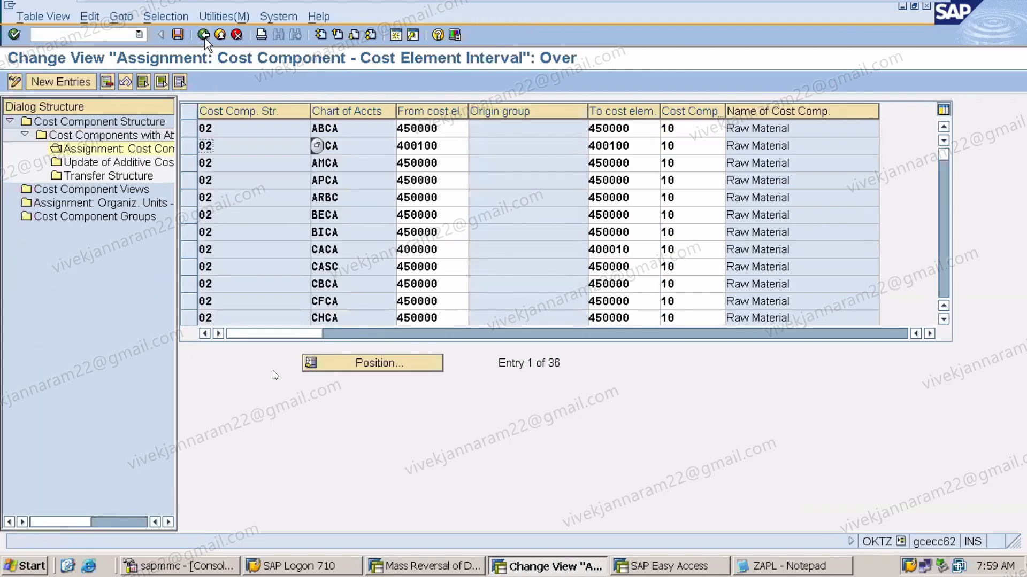
pyautogui.click(203, 36)
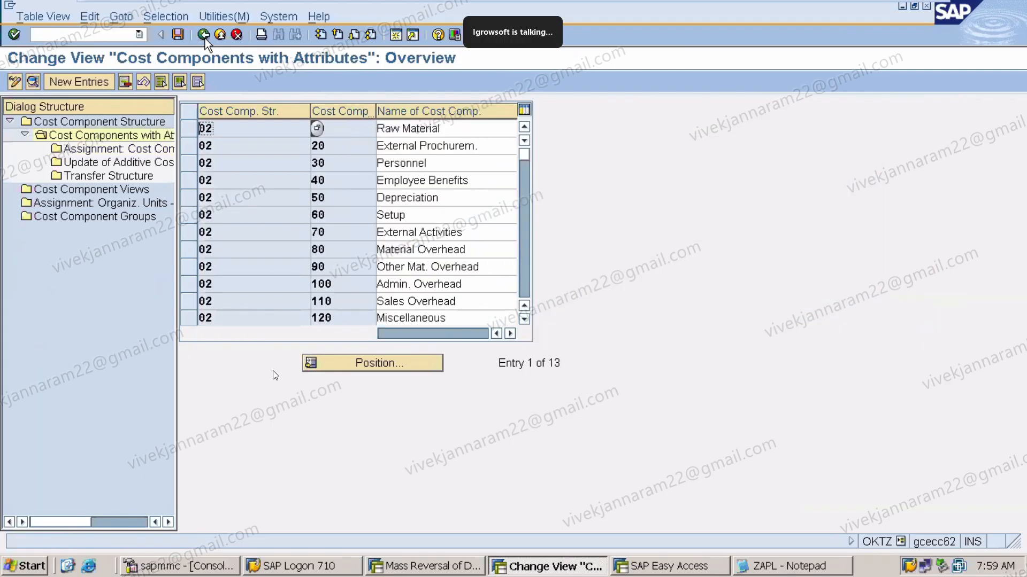
pyautogui.click(355, 131)
pyautogui.click(192, 203)
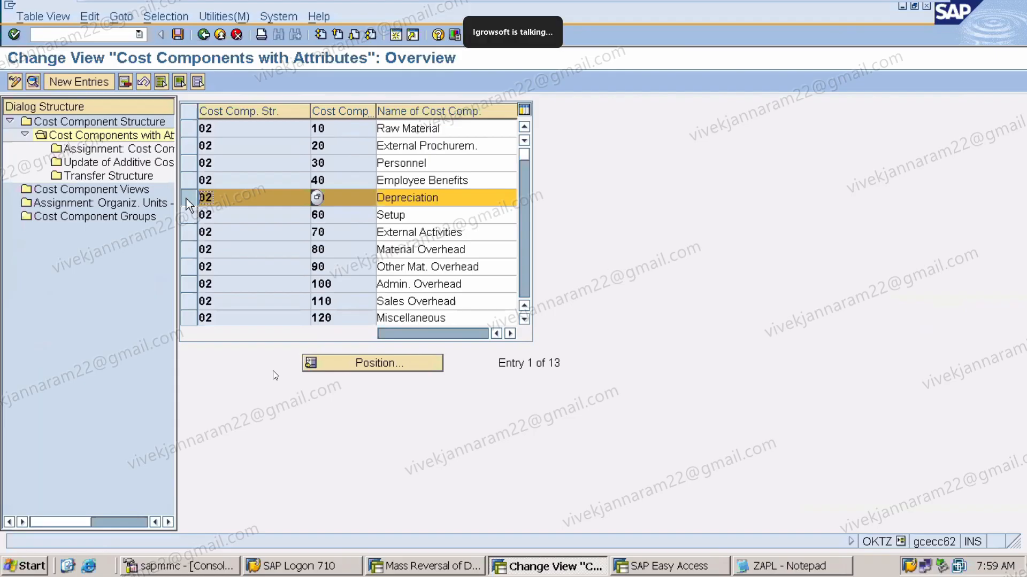
pyautogui.click(129, 149)
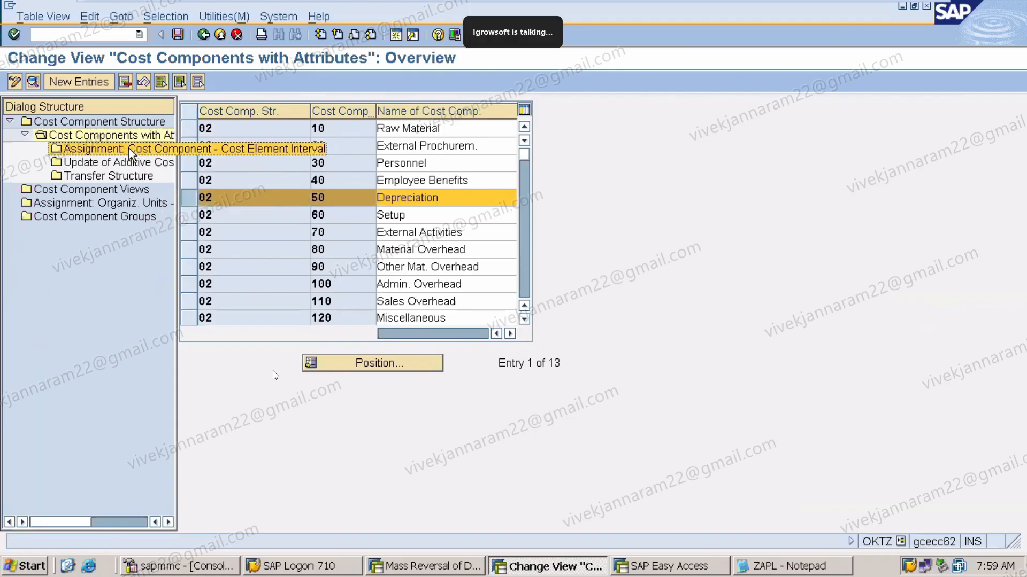
pyautogui.doubleClick(129, 149)
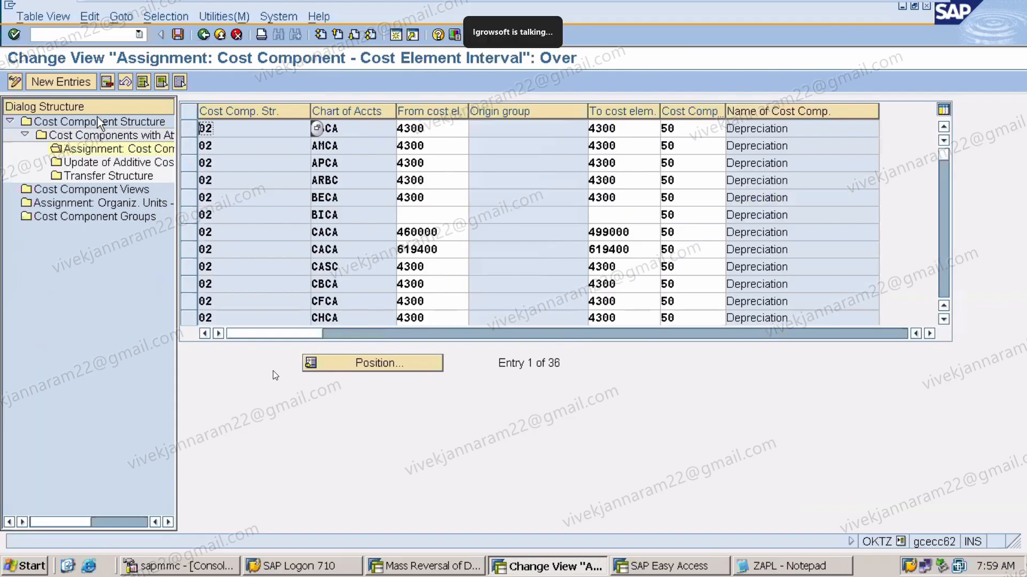
# Add an assignment entry for structure 02, chart of accounts ZACA, cost element 4300 and cost component 050, and return to the assignment overview
pyautogui.click(66, 82)
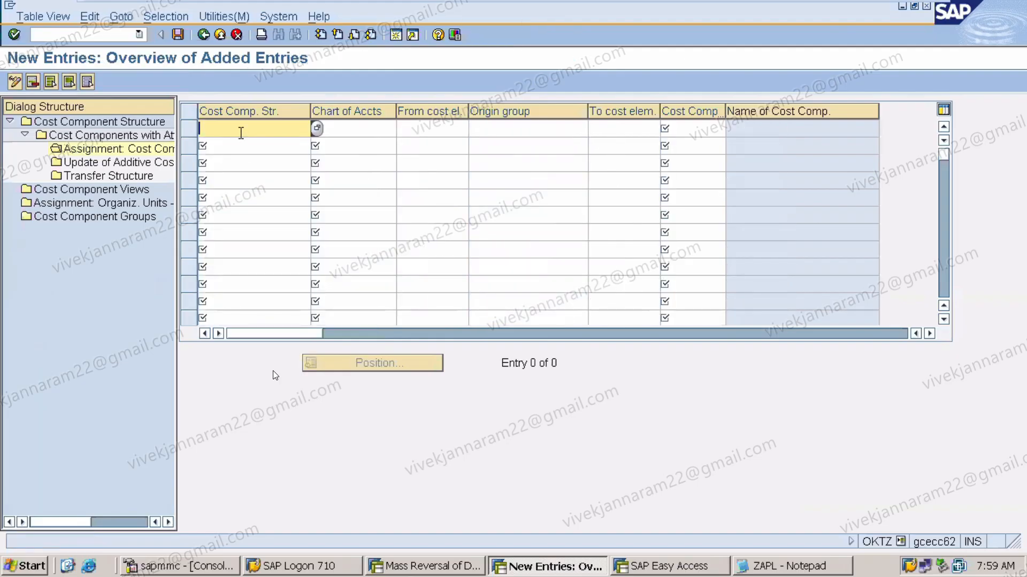
pyautogui.click(240, 130)
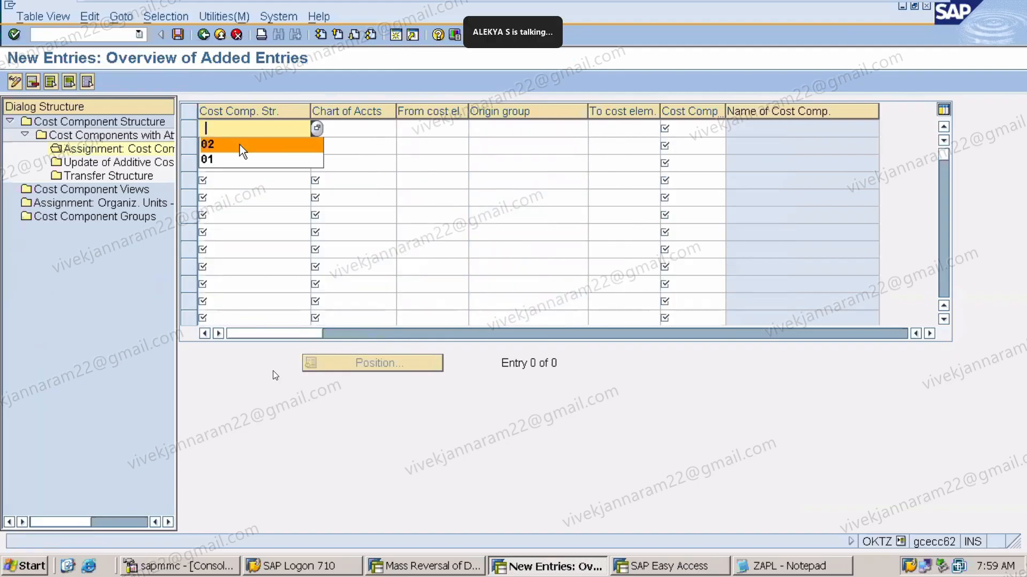
pyautogui.click(239, 144)
pyautogui.click(355, 131)
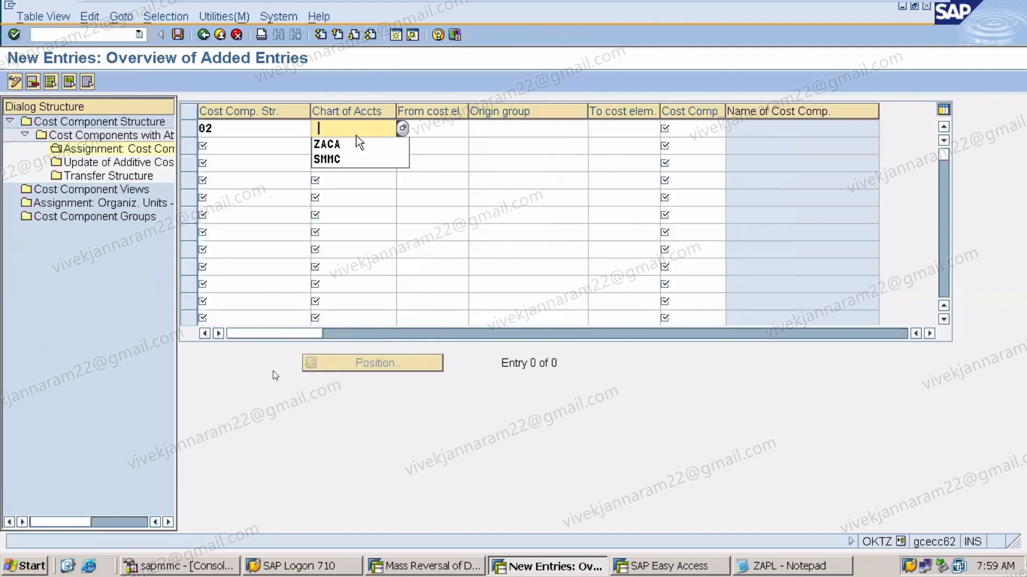
pyautogui.click(357, 146)
pyautogui.click(452, 129)
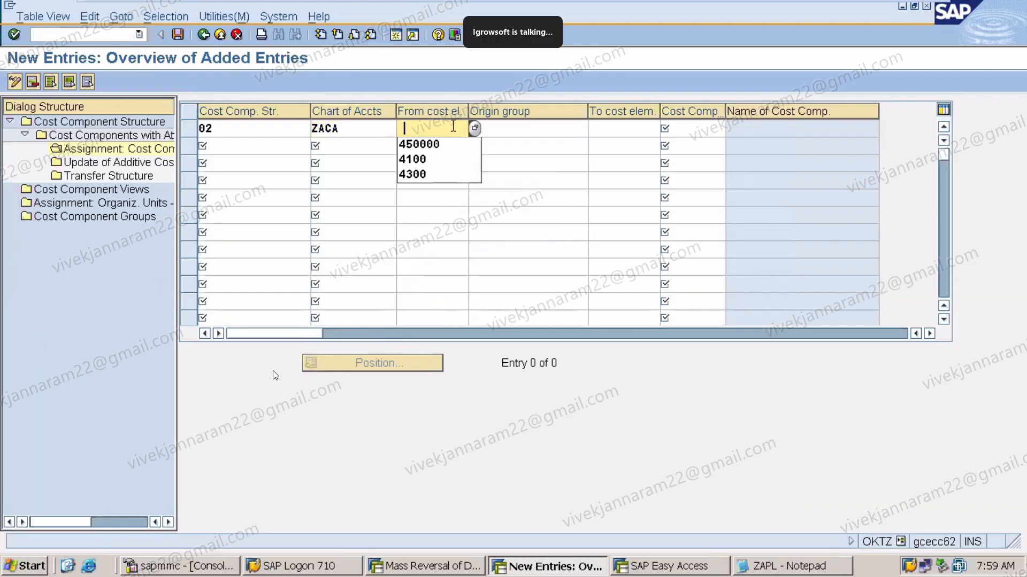
pyautogui.click(448, 173)
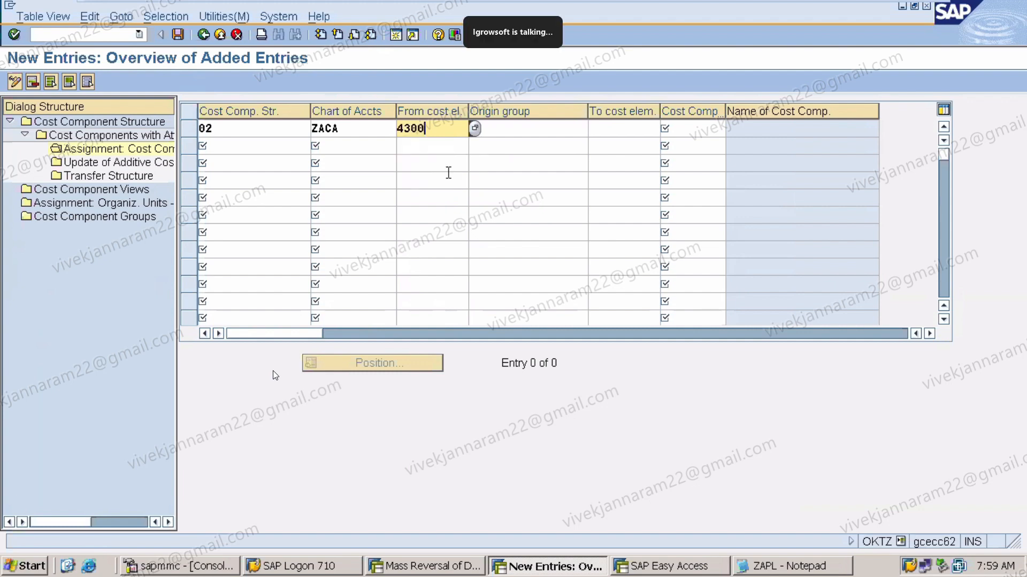
pyautogui.click(675, 129)
pyautogui.click(688, 173)
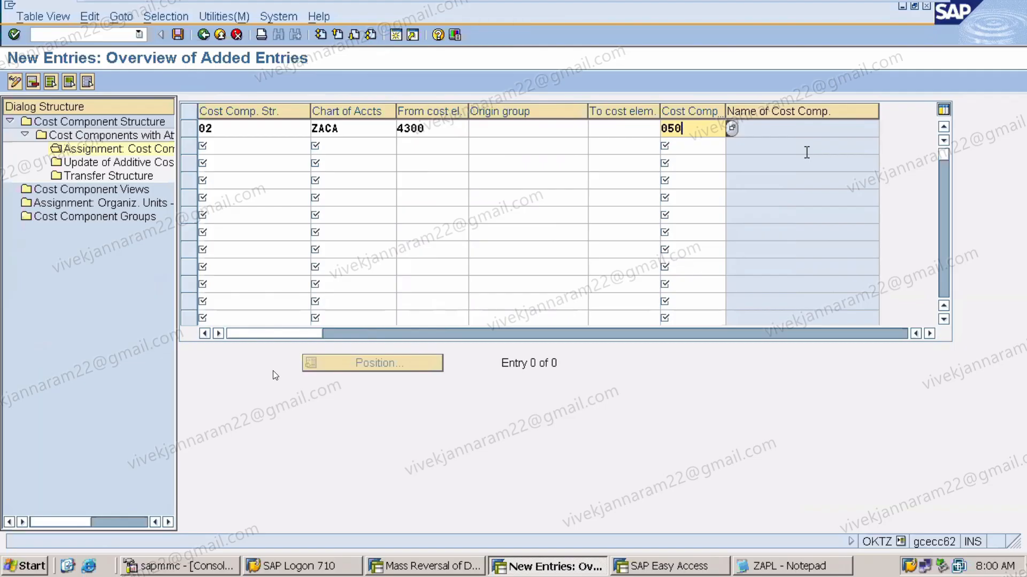
pyautogui.press('Return')
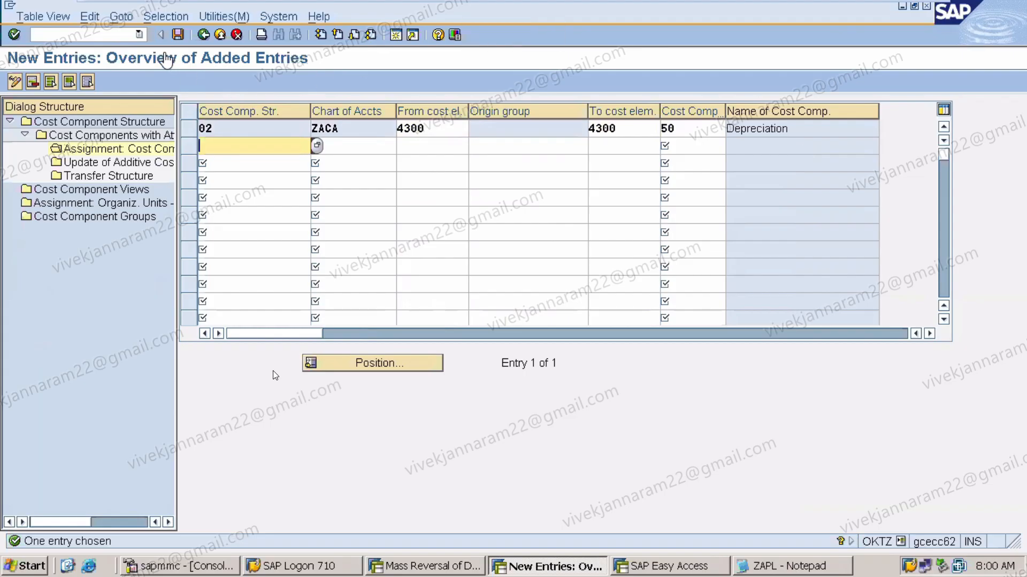
pyautogui.click(204, 36)
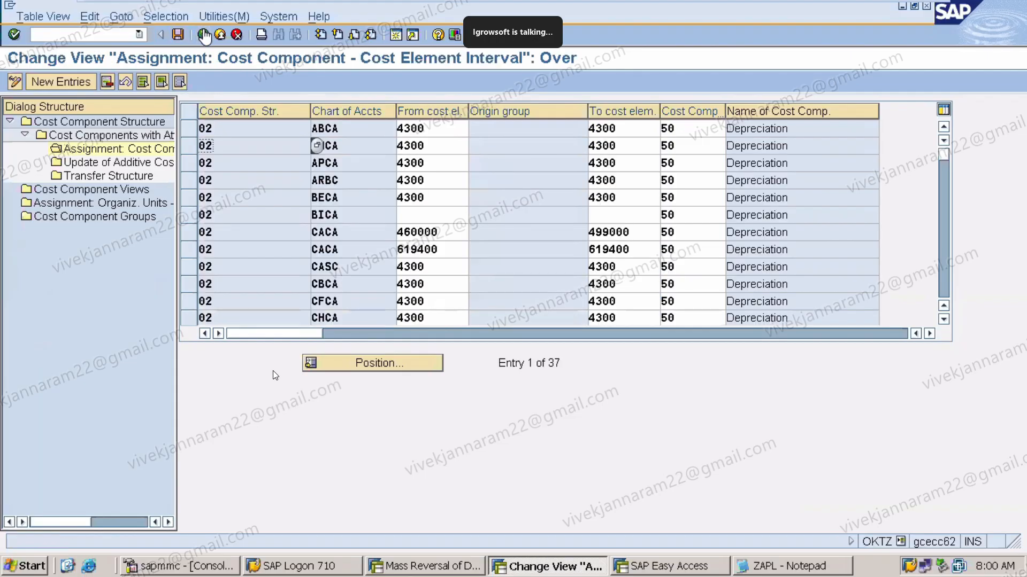
# Return to structure 02's cost component list, select component 80 Material Overhead and open its cost element interval assignment
pyautogui.click(204, 35)
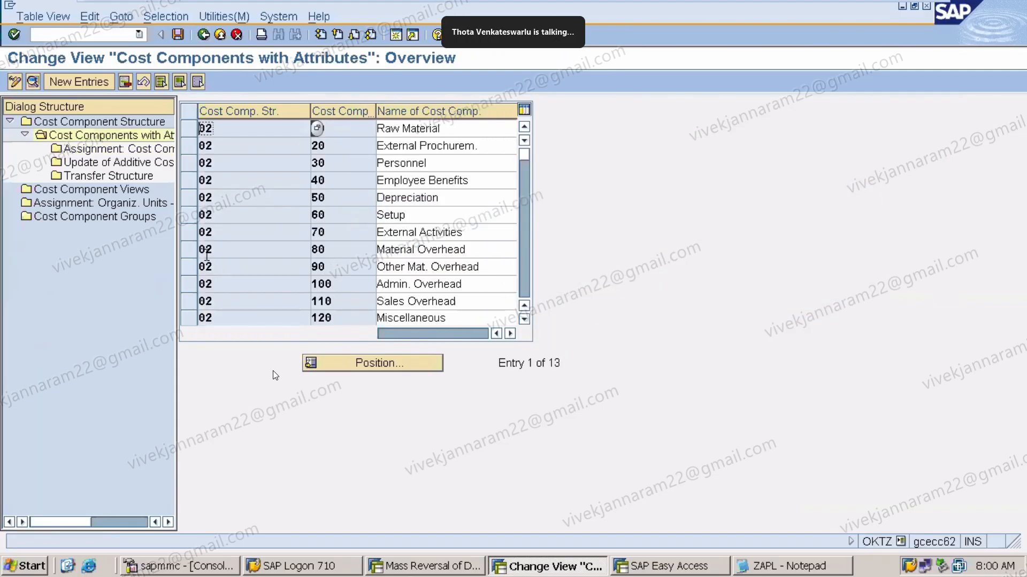
pyautogui.click(191, 250)
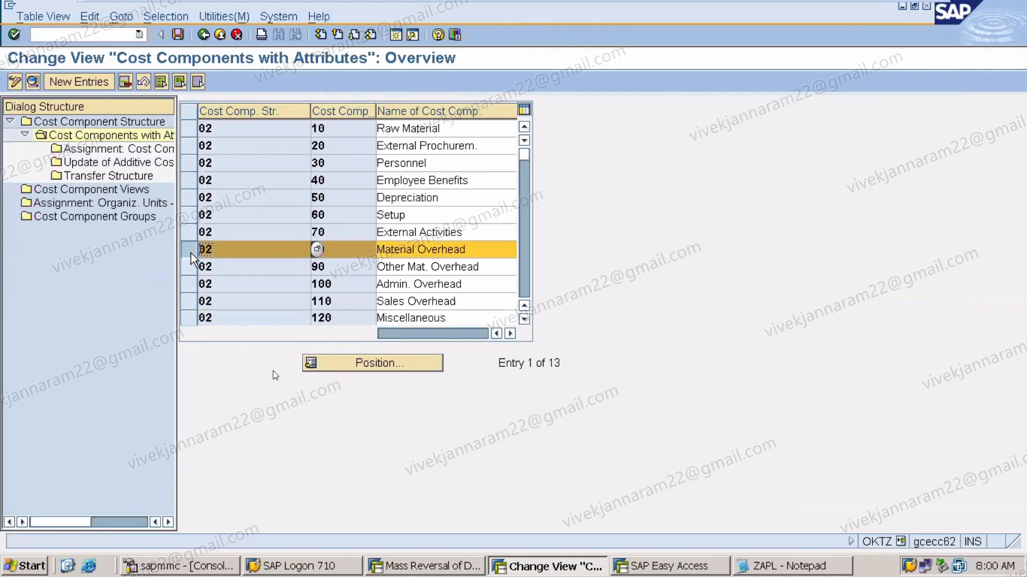
pyautogui.doubleClick(155, 149)
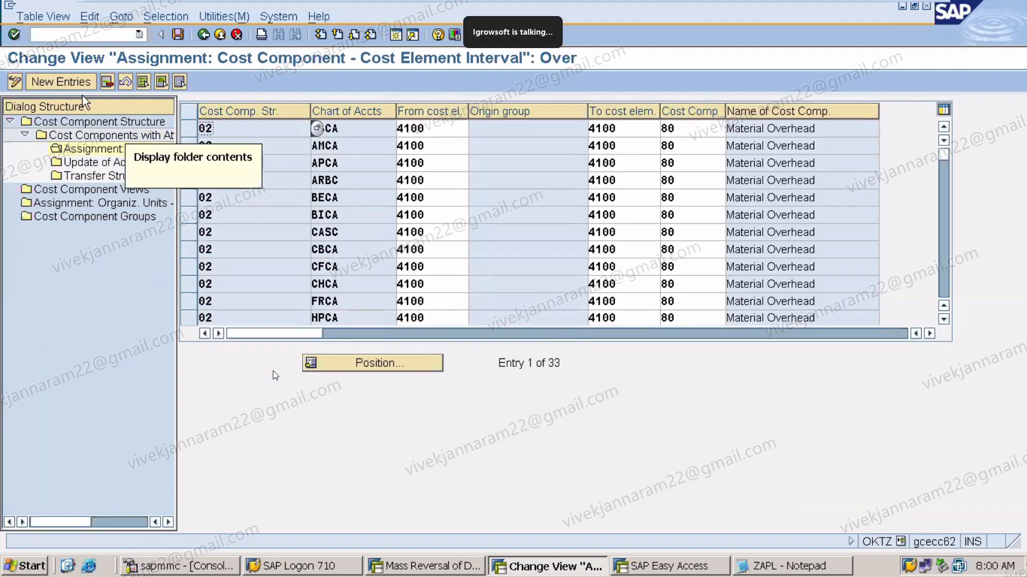
# Add and save an assignment entry for structure 02, chart of accounts ZACA, cost element 4100 and cost component 080, and return to the structure overview
pyautogui.click(72, 81)
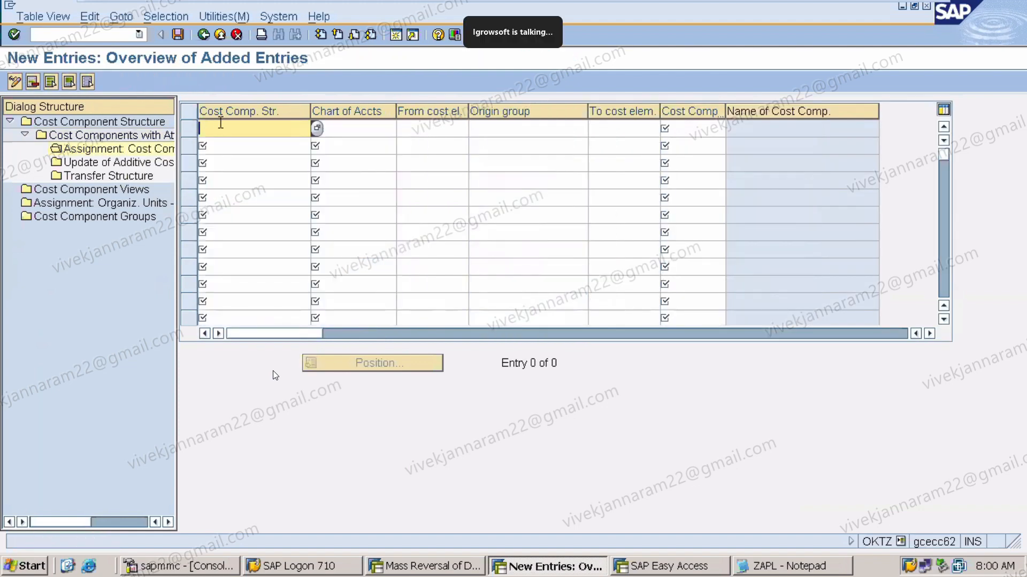
pyautogui.click(220, 123)
pyautogui.click(226, 146)
pyautogui.click(363, 129)
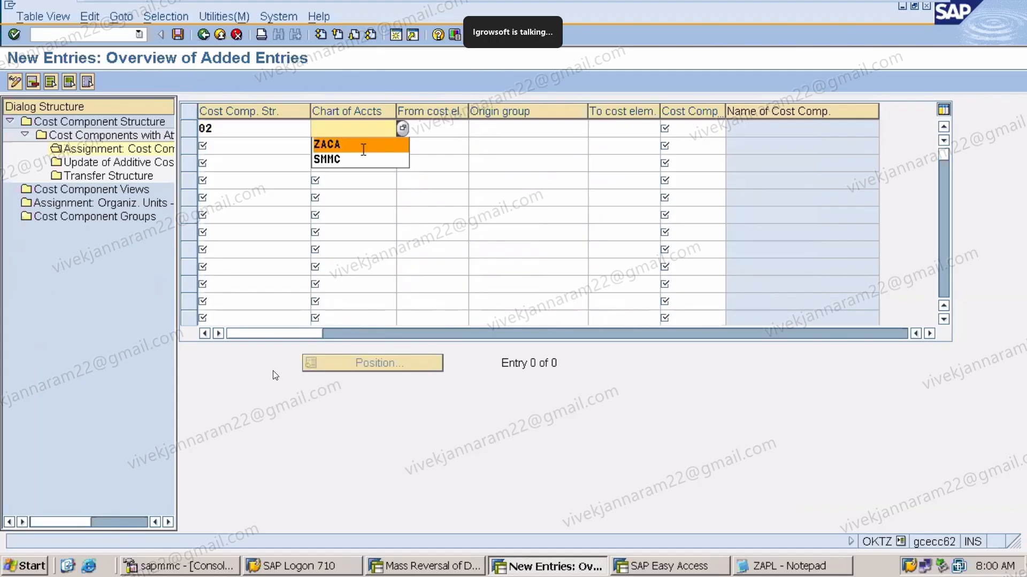
pyautogui.click(363, 145)
pyautogui.click(425, 128)
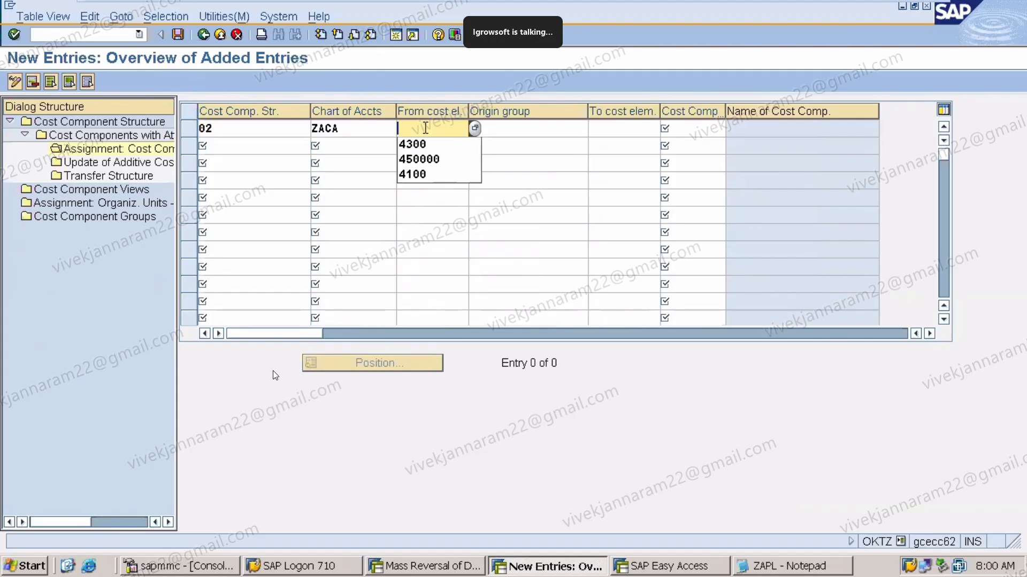
pyautogui.click(434, 176)
pyautogui.click(692, 128)
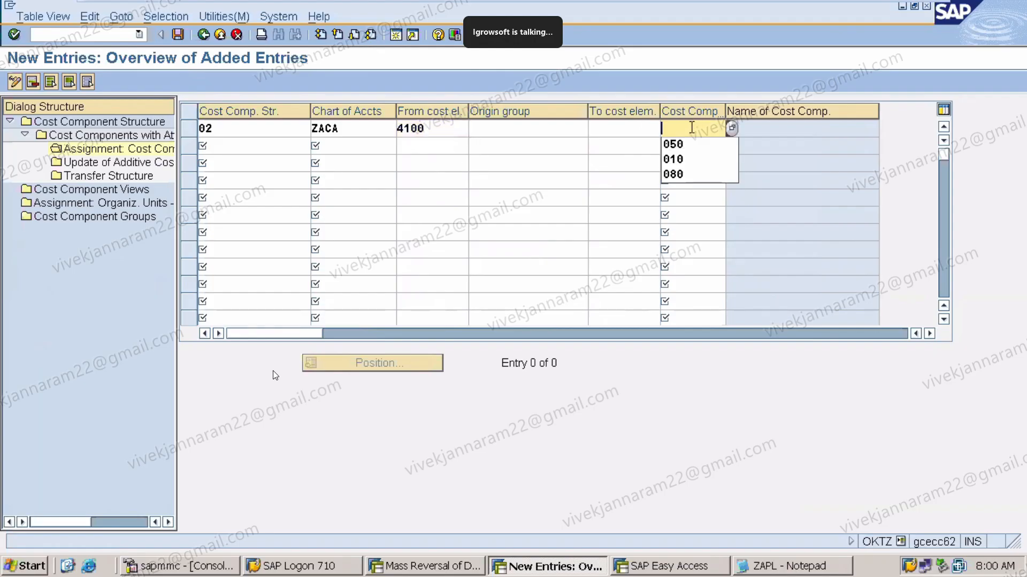
pyautogui.click(690, 173)
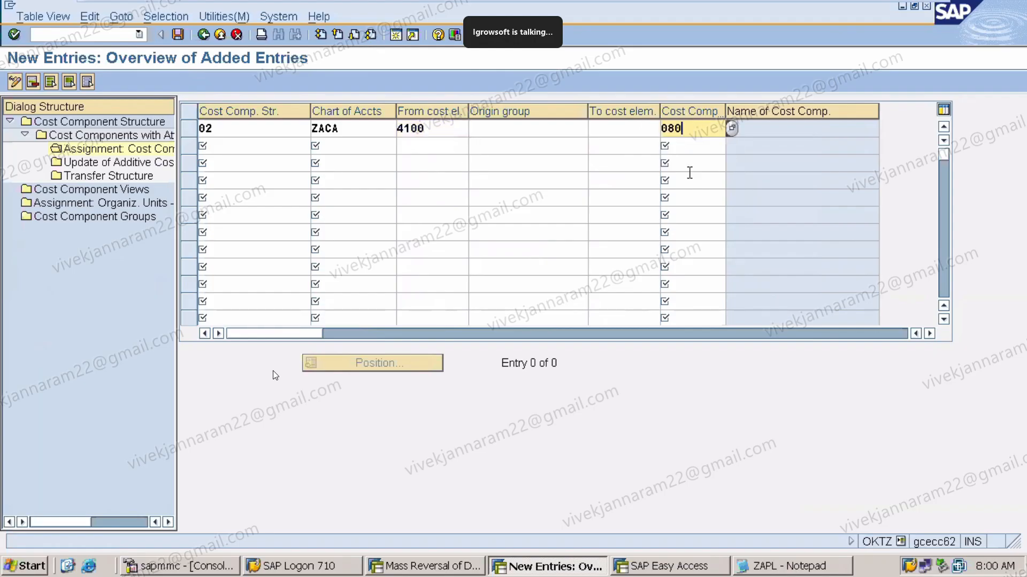
pyautogui.press('Return')
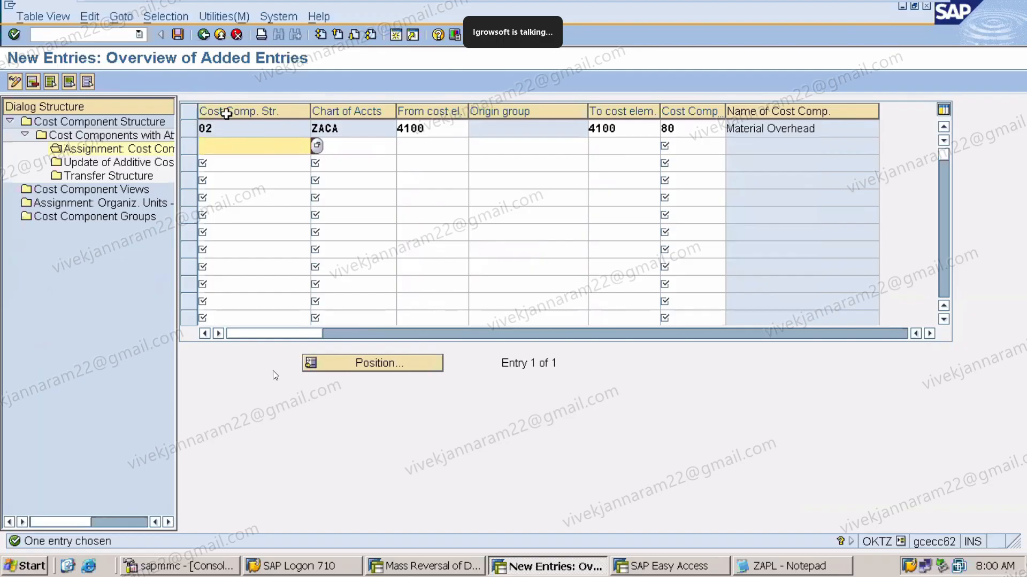
pyautogui.click(181, 38)
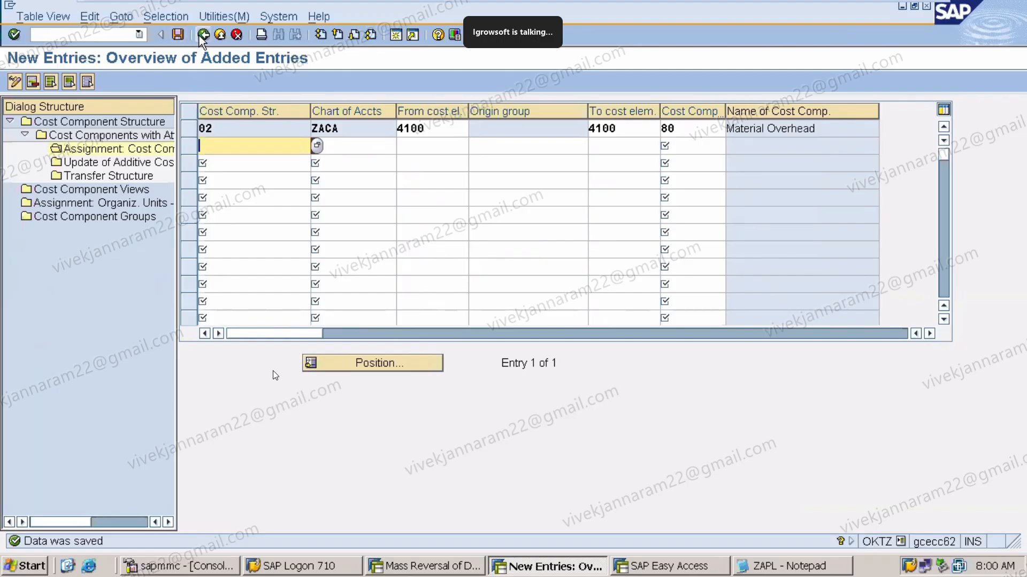
pyautogui.click(201, 35)
pyautogui.click(202, 35)
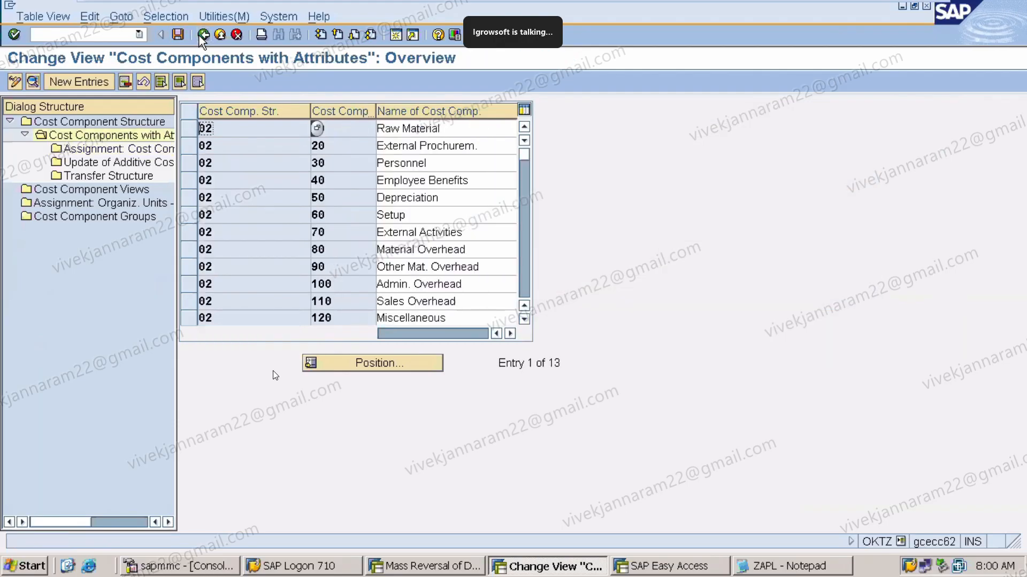
pyautogui.click(202, 35)
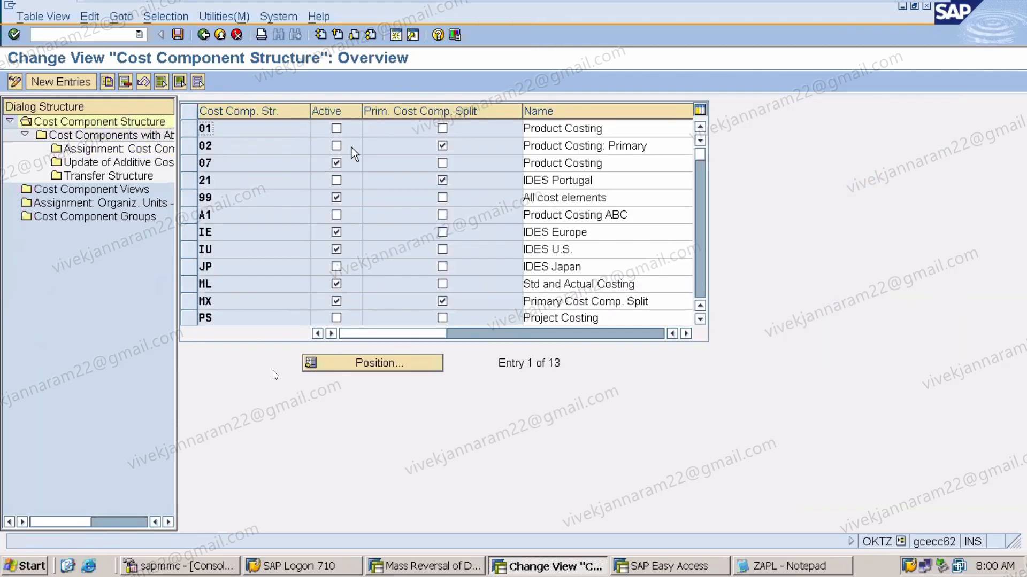
# Switch to the ZAPL notes in Notepad, add blank lines, and change STRUCTURE to STRUCTURES in the OKTZ heading
pyautogui.click(790, 566)
pyautogui.press('Return')
pyautogui.press('Return')
pyautogui.press('Return')
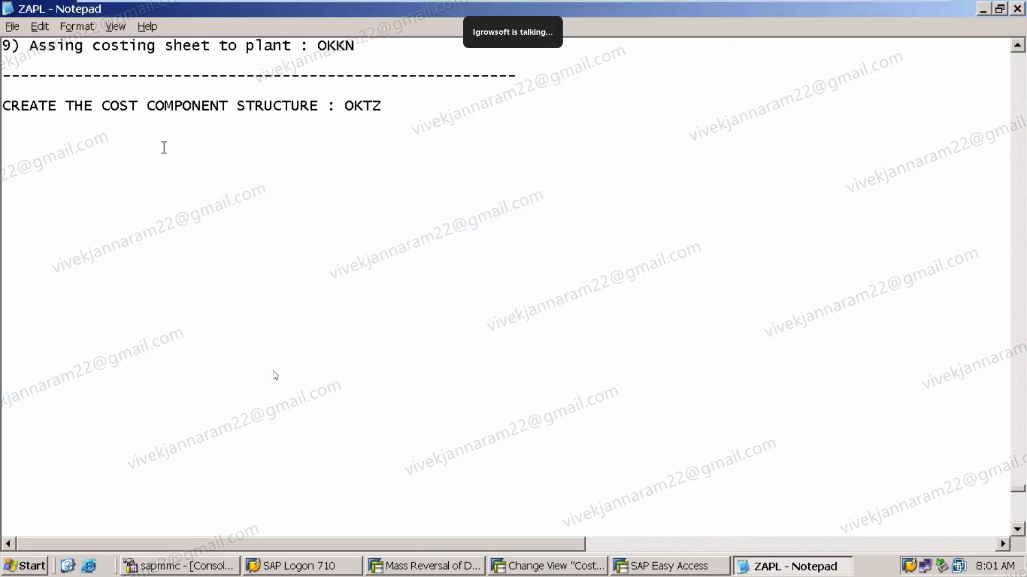
pyautogui.click(317, 110)
pyautogui.write('S')
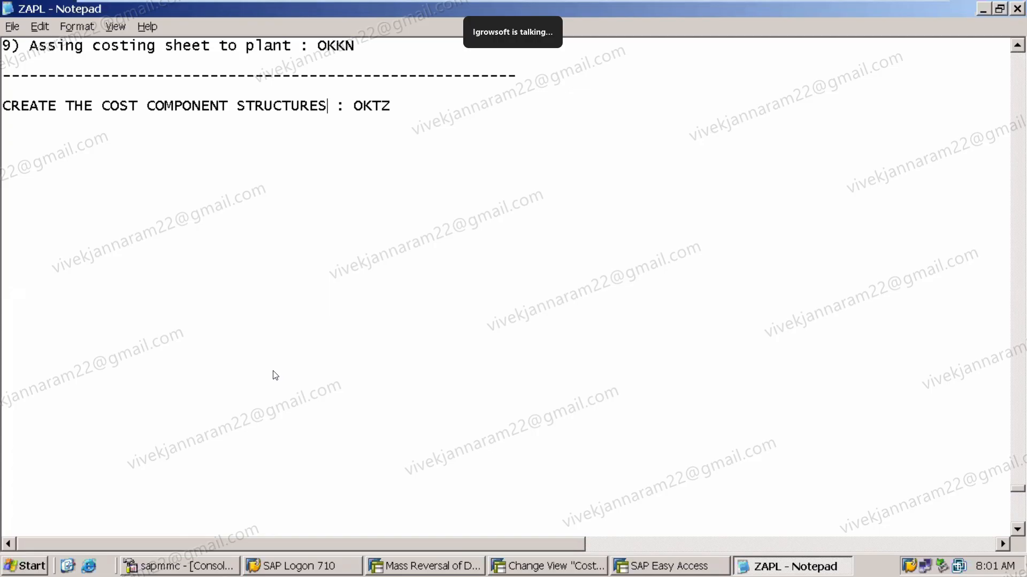
# Add the note "FOR 01 AND 02 ----------> ACTIVATE BOTH OF THEM" below the OKTZ heading
pyautogui.click(205, 161)
pyautogui.write('FOR 01 N')
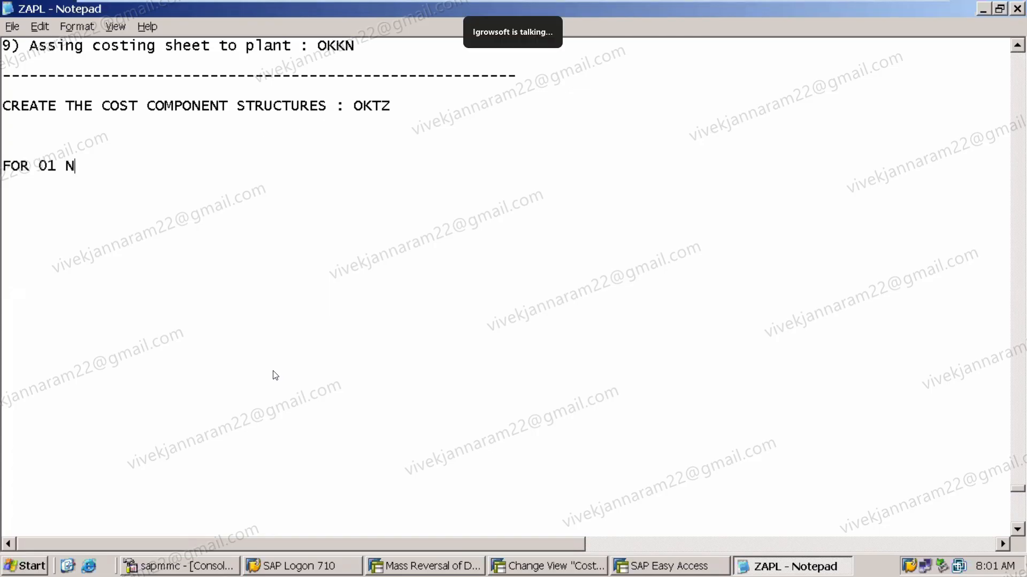
pyautogui.press('BackSpace')
pyautogui.write('AND 02 ----------> ACTIVATE BOT')
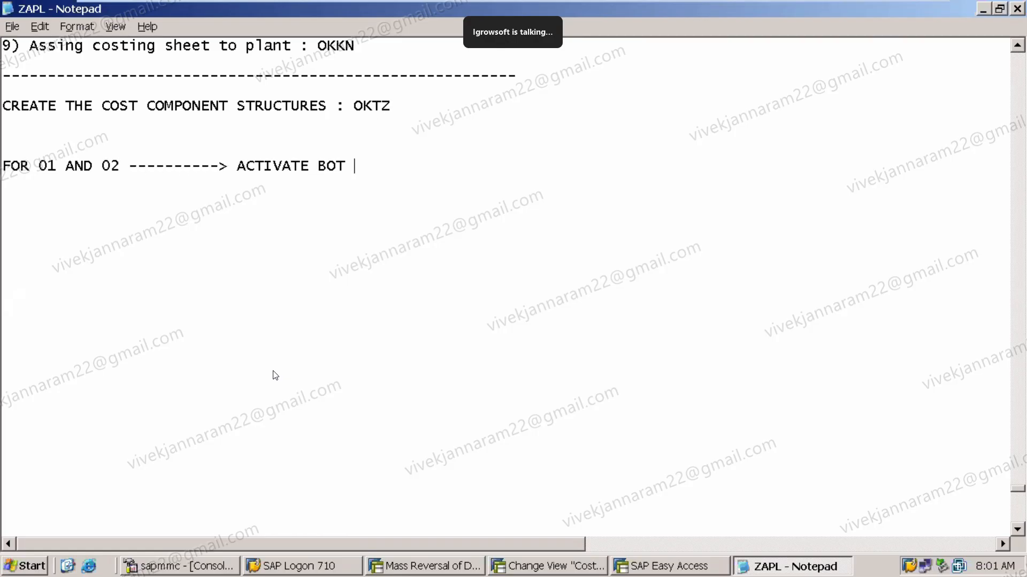
pyautogui.press('BackSpace')
pyautogui.write('H')
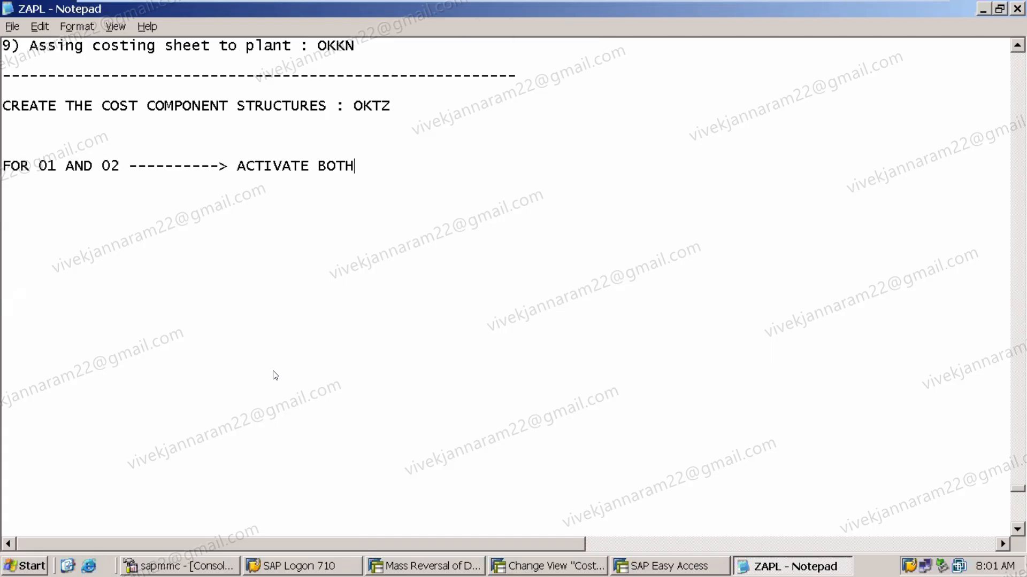
pyautogui.write(' OF THEM')
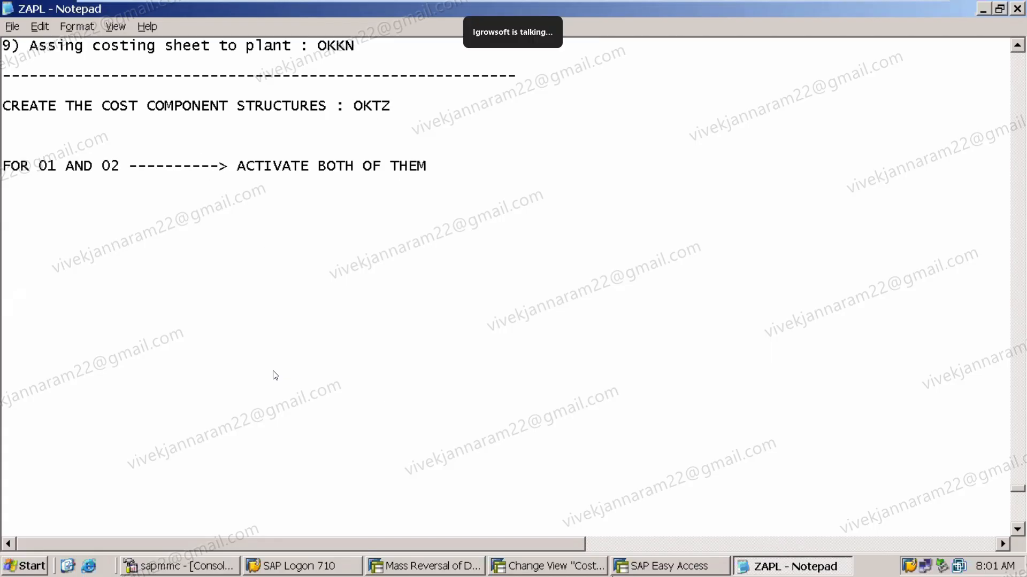
# Switch back to SAP, activate cost component structures 01 and 02, and save
pyautogui.hotkey('alt', 'Tab')
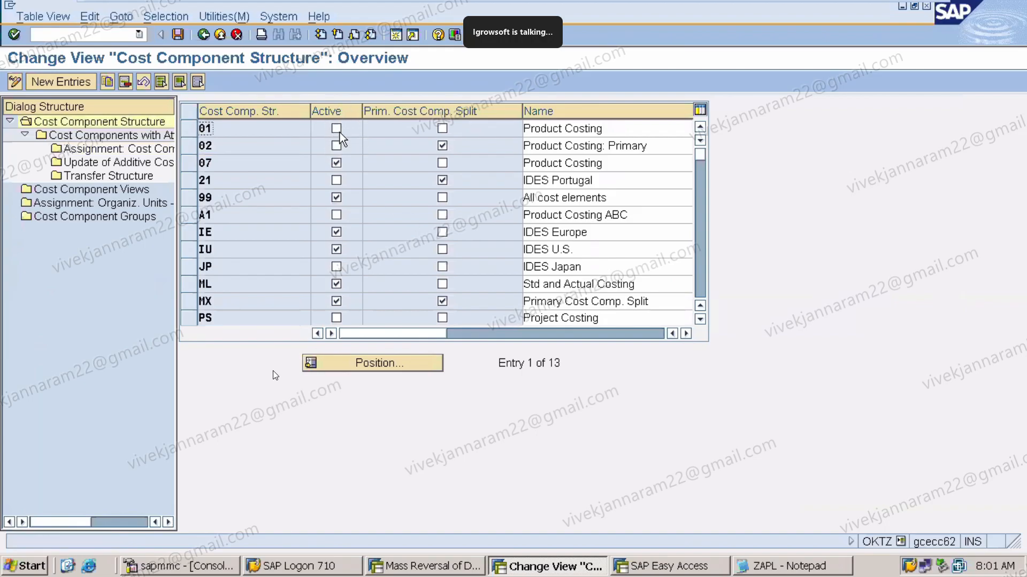
pyautogui.click(338, 131)
pyautogui.click(339, 146)
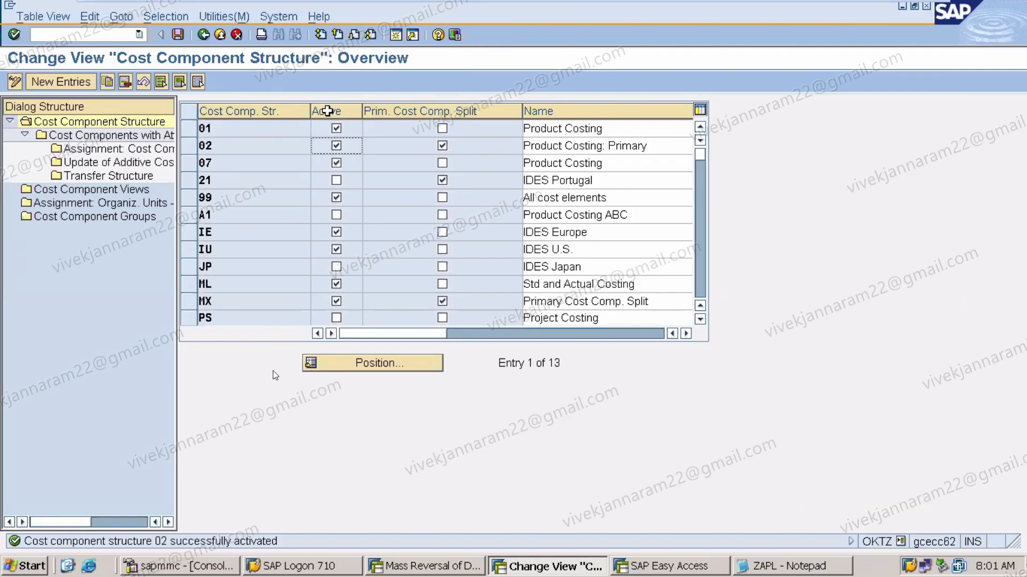
pyautogui.click(178, 36)
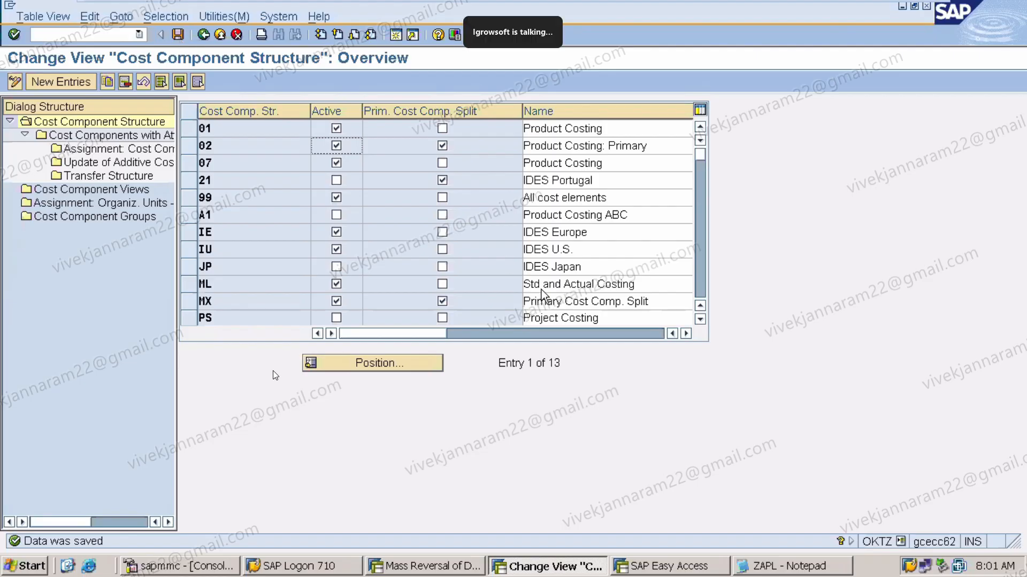
# Switch to the ZAPL notes in Notepad and remove the extra blank space between the OKTZ heading and the activation note
pyautogui.click(771, 568)
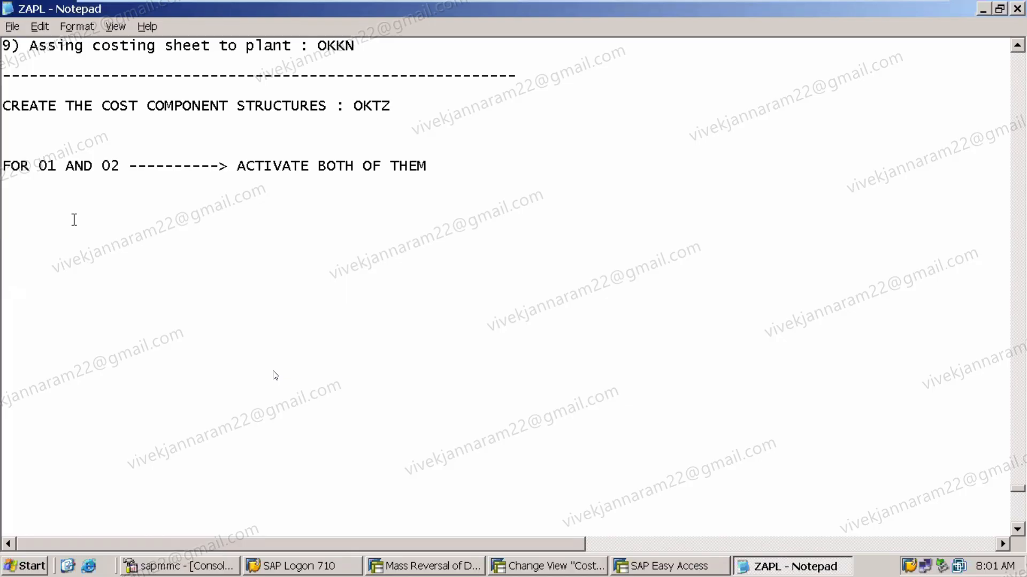
pyautogui.click(11, 118)
pyautogui.press('Delete')
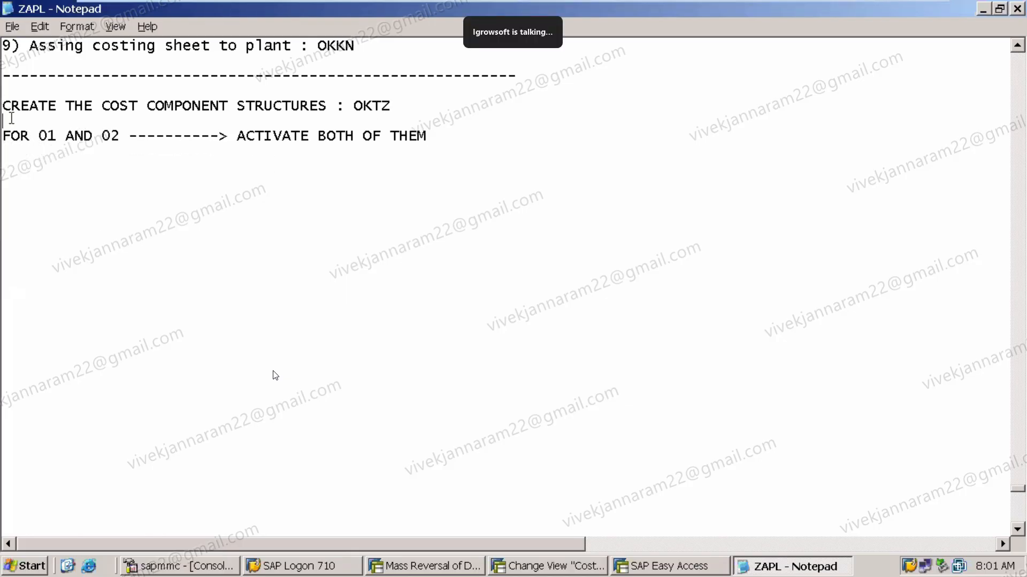
pyautogui.click(20, 196)
# Review the notes up to the standard cost estimate of ZAPLFG1, highlighting its total manufacturing cost, and glance at the SAP cost component structure overview
pyautogui.click(1017, 46)
pyautogui.click(1017, 48)
pyautogui.scroll(11, 273, 375)
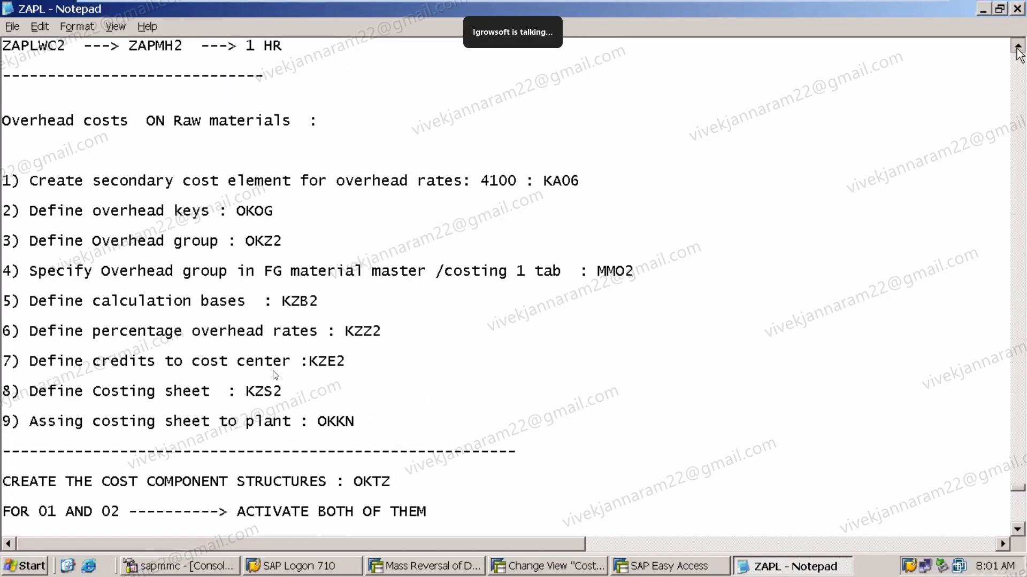
pyautogui.scroll(11, 275, 376)
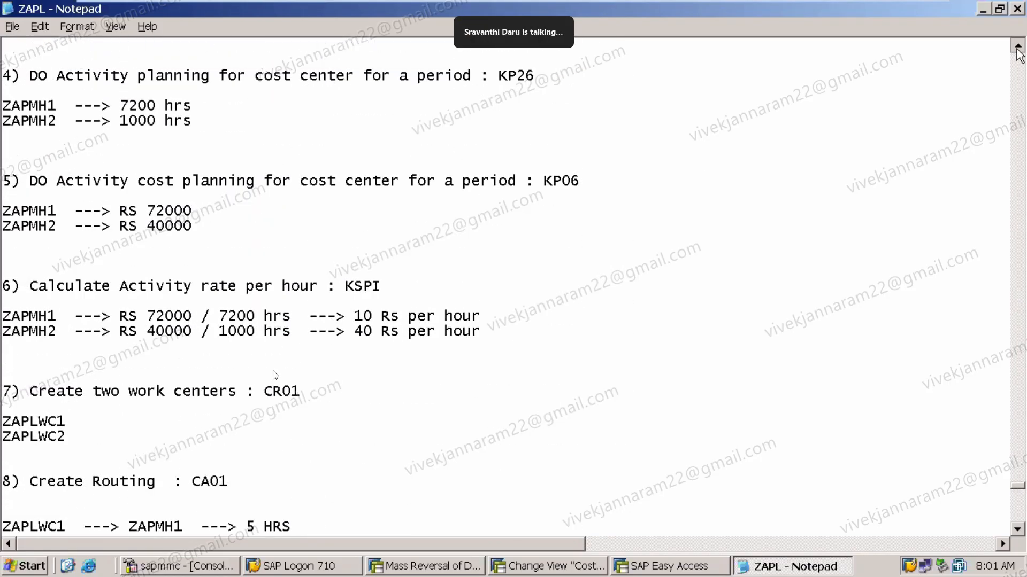
pyautogui.scroll(8, 275, 375)
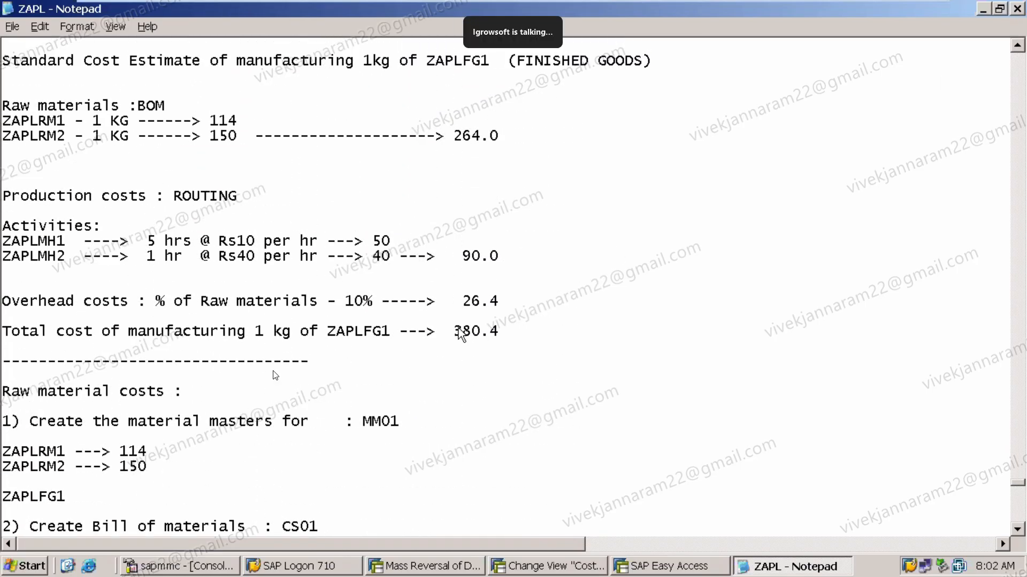
pyautogui.moveTo(453, 332); pyautogui.dragTo(499, 331)
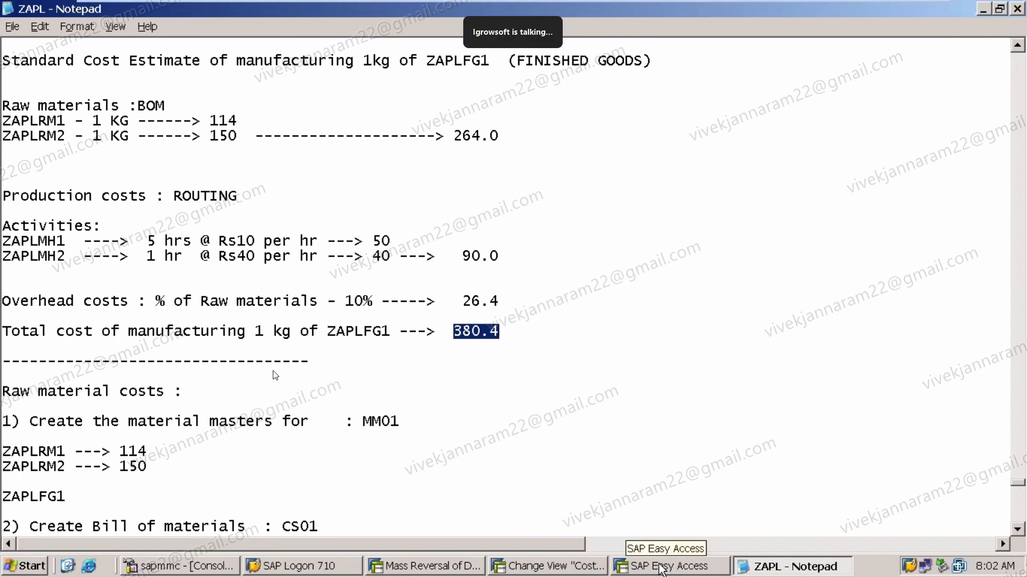
pyautogui.click(537, 570)
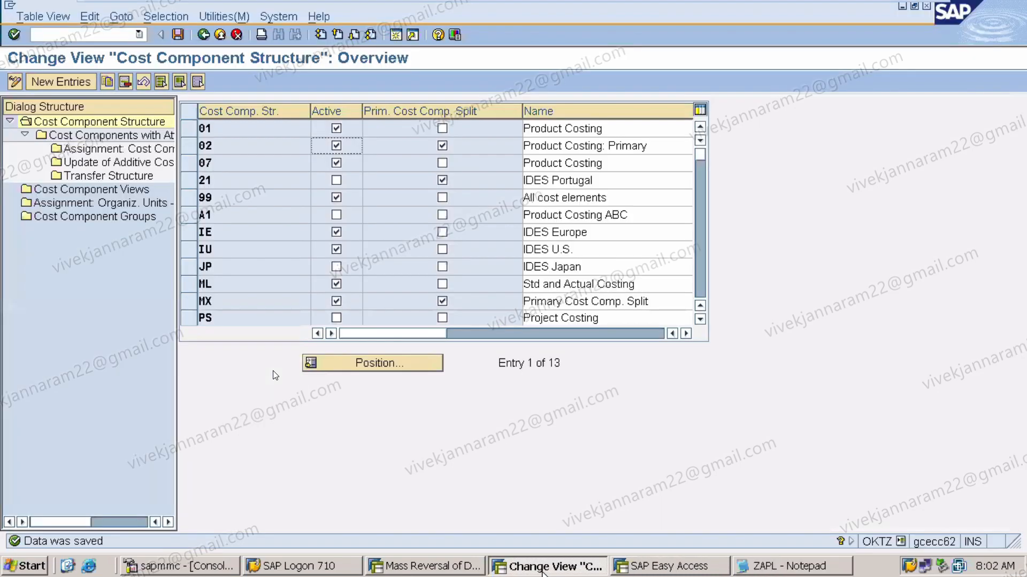
pyautogui.click(764, 564)
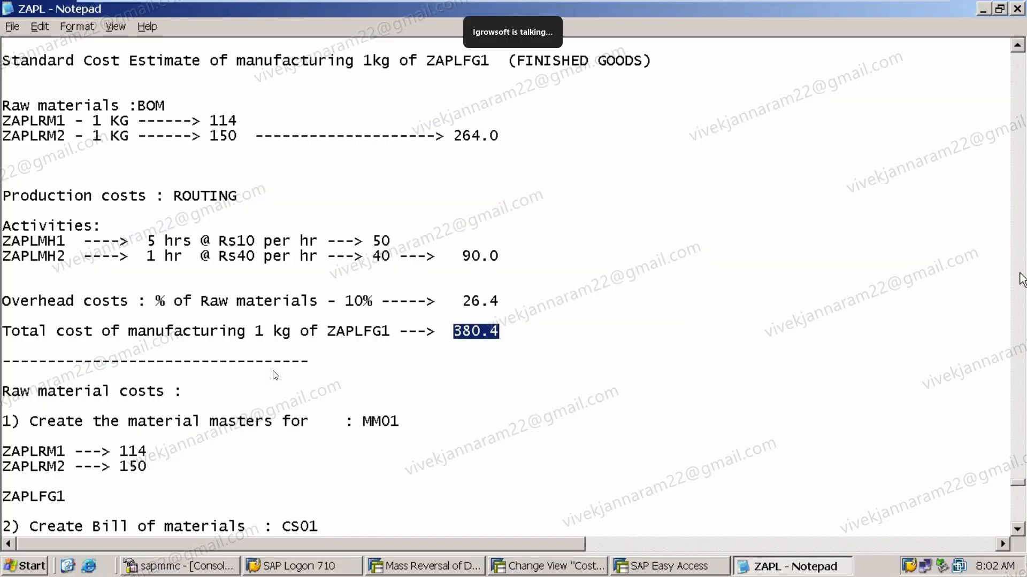
# Add a dashed separator and the note "CREATE THE STANDARD COST ESTIMATE : CK11N" at the end of the ZAPL notes
pyautogui.click(1017, 529)
pyautogui.scroll(-10, 1019, 534)
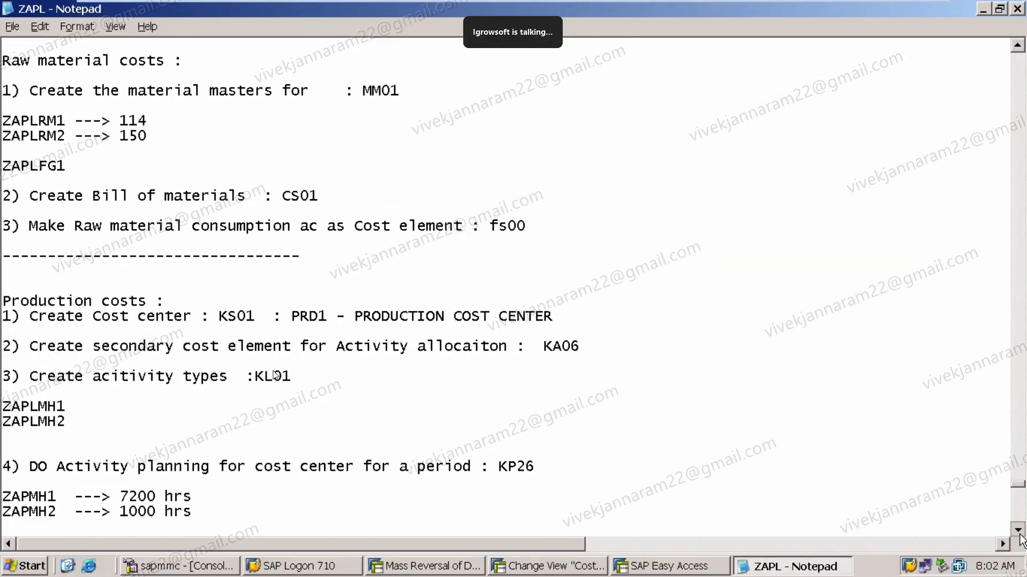
pyautogui.scroll(-10, 1019, 535)
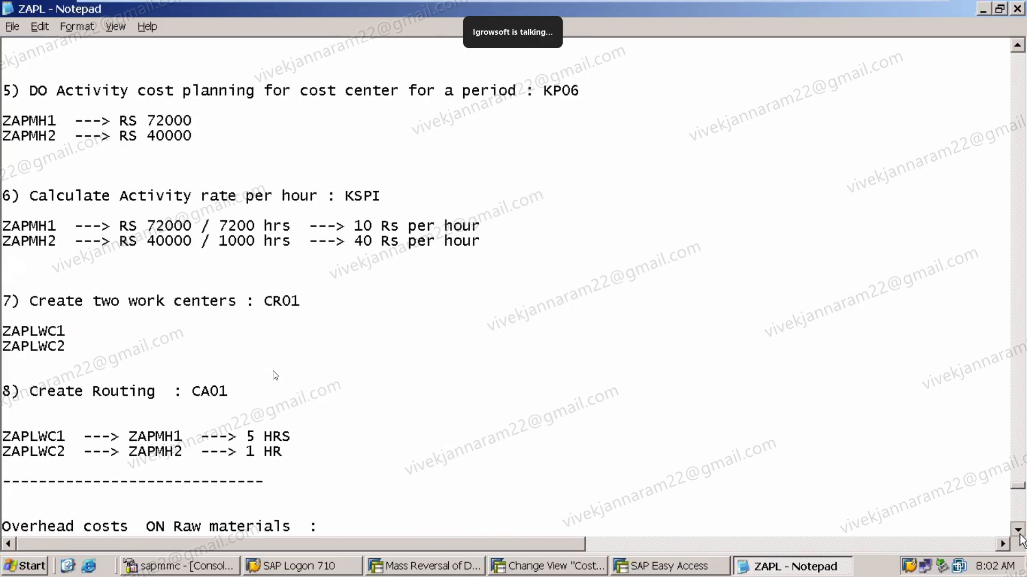
pyautogui.scroll(-10, 1019, 534)
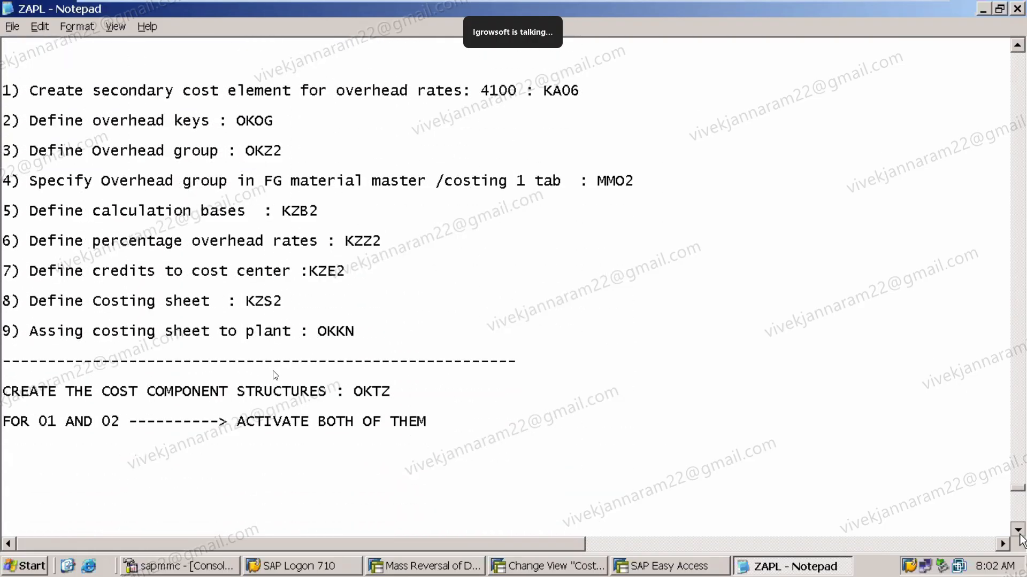
pyautogui.scroll(-1, 902, 488)
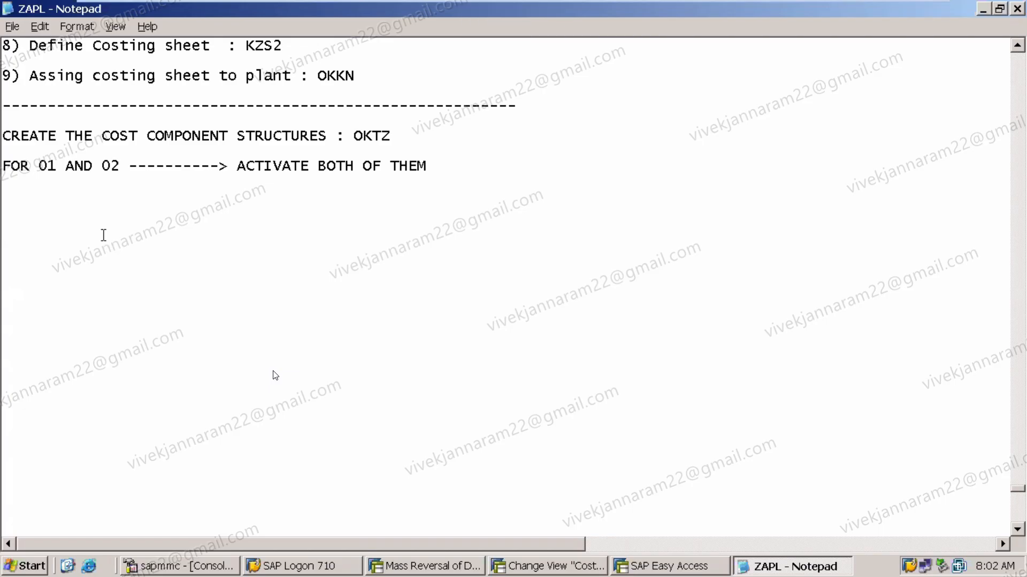
pyautogui.write('---')
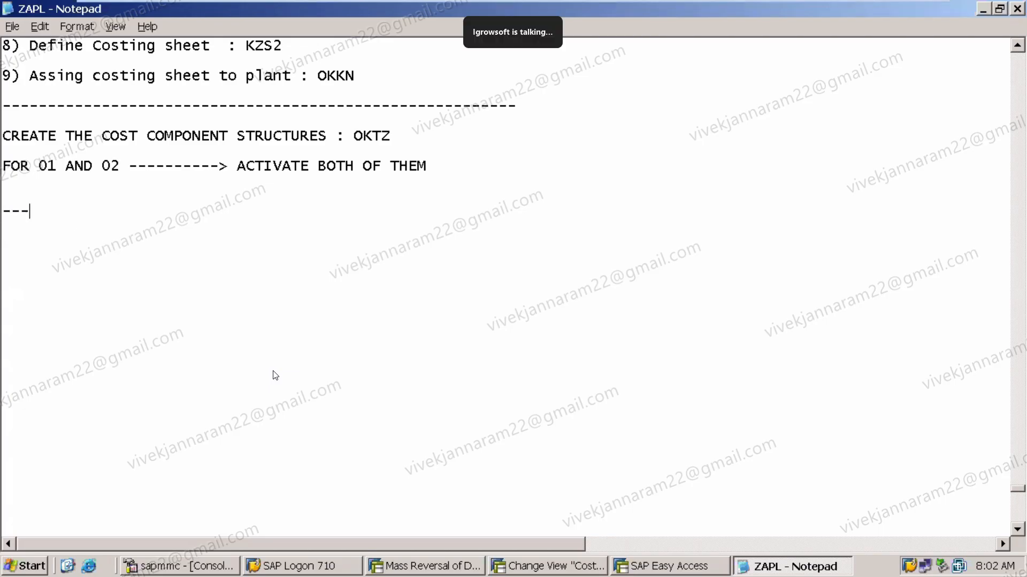
pyautogui.write('------------------------------   CREATE ')
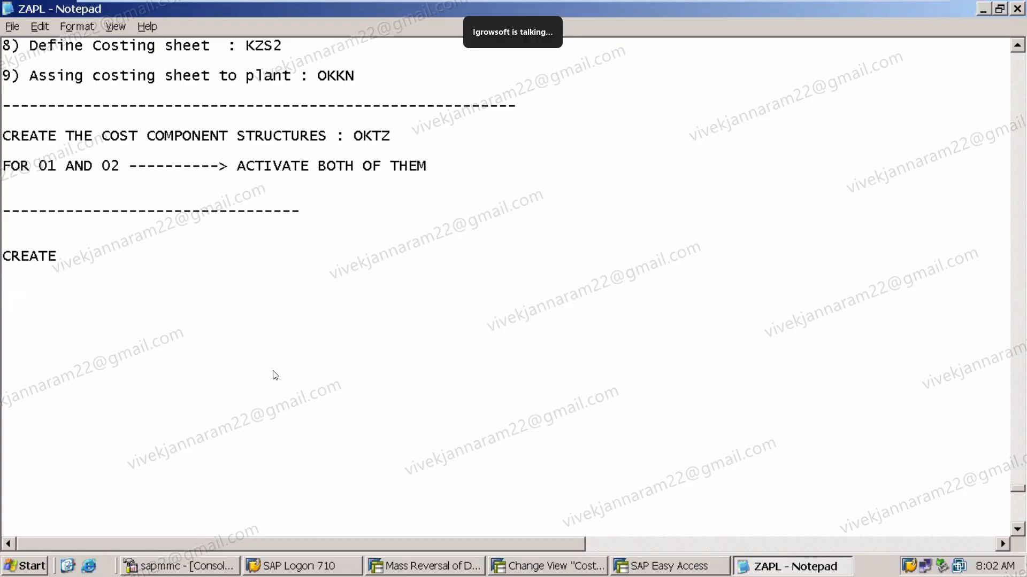
pyautogui.write('THE')
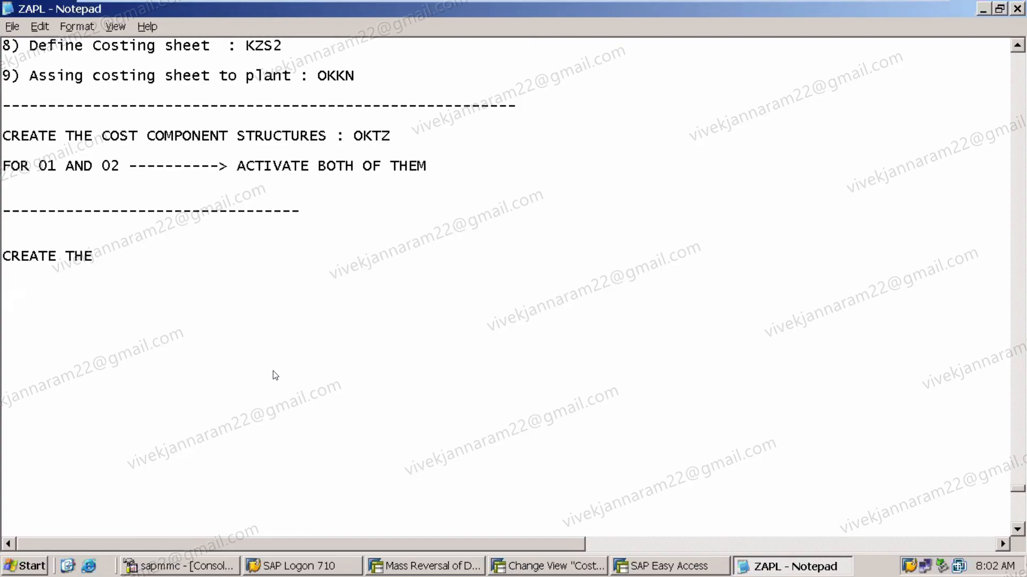
pyautogui.write(' STANDARD COST ESETIMAT')
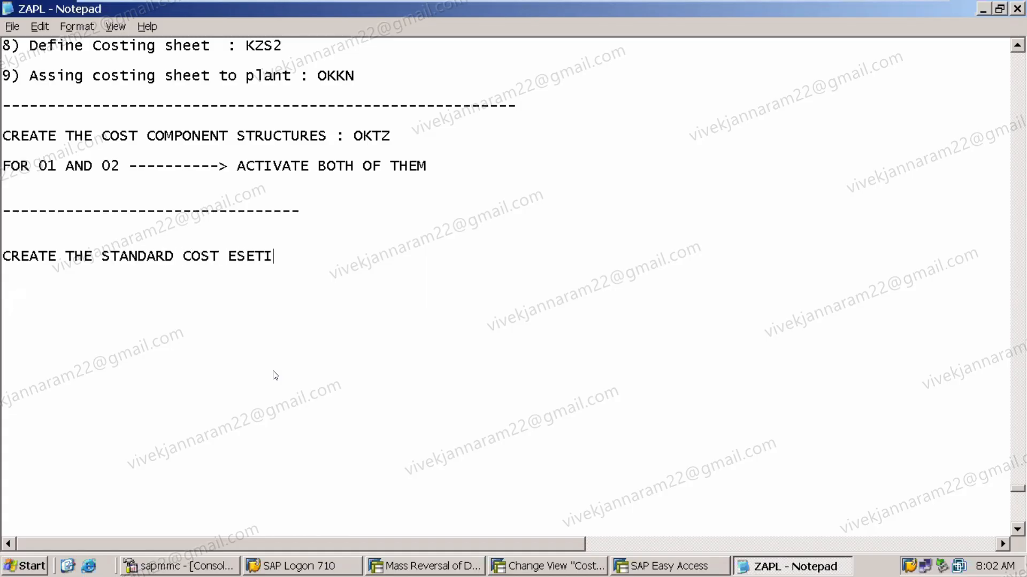
pyautogui.press('BackSpace')
pyautogui.press('BackSpace')
pyautogui.press('BackSpace')
pyautogui.press('BackSpace')
pyautogui.press('BackSpace')
pyautogui.press('BackSpace')
pyautogui.write('TIM')
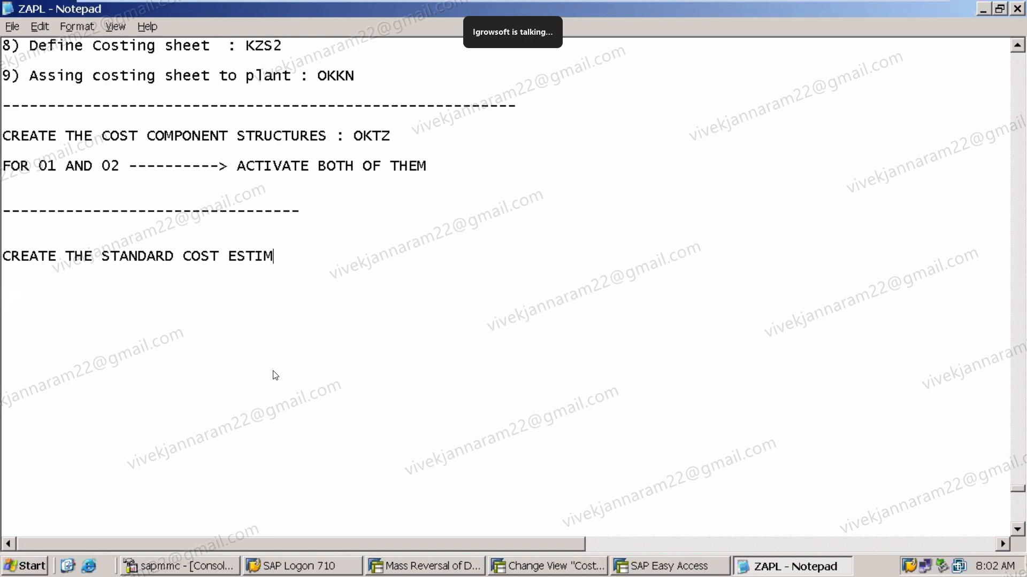
pyautogui.write('ATE : CK11N')
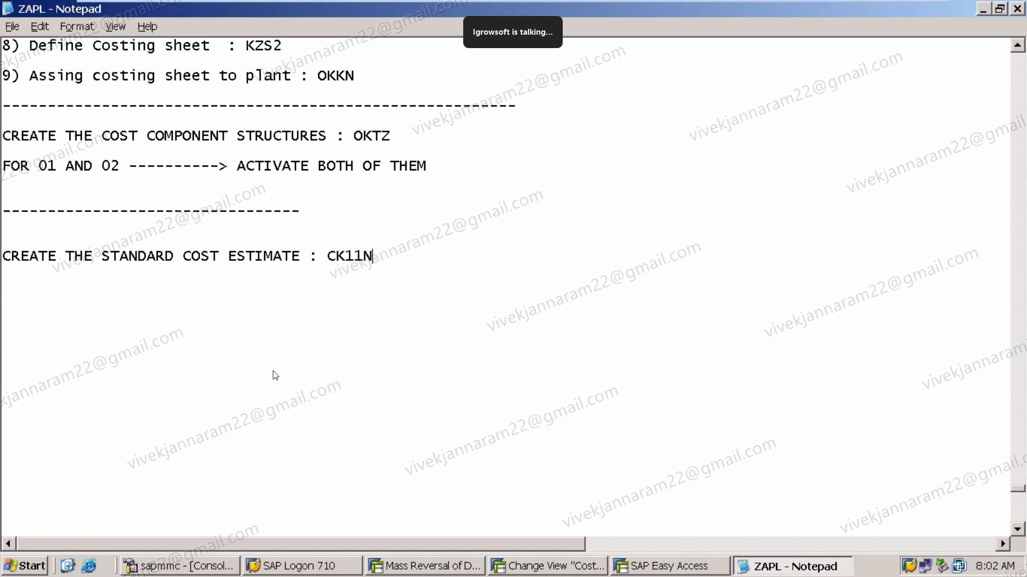
# Add blank lines below the CK11N note and append "FOR ZAPLFG1" to it
pyautogui.press('Return')
pyautogui.press('Return')
pyautogui.press('Return')
pyautogui.press('Return')
pyautogui.press('Return')
pyautogui.press('Return')
pyautogui.press('Return')
pyautogui.press('Return')
pyautogui.click(427, 255)
pyautogui.write('FOR ZAPLFG1')
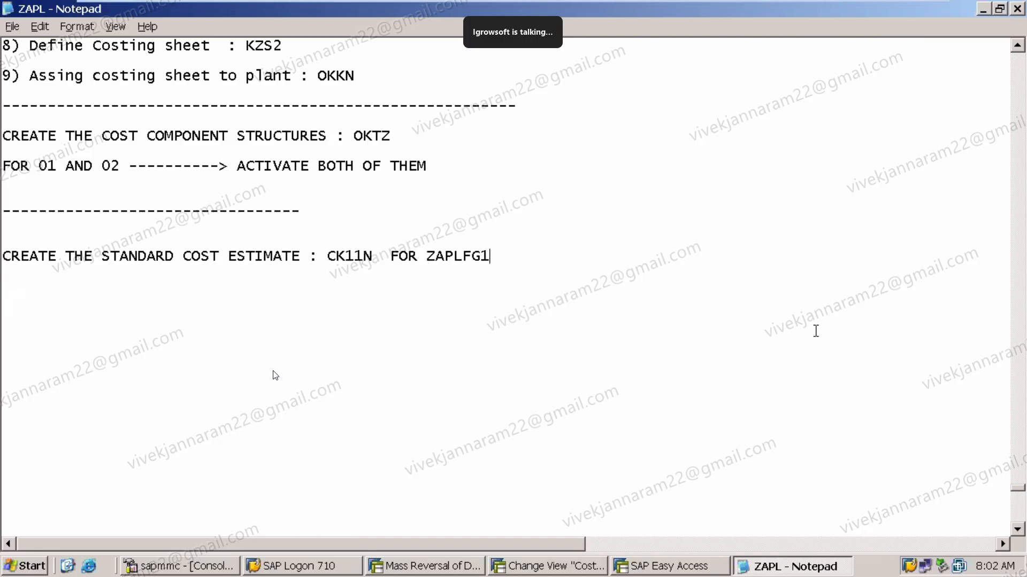
# Switch to SAP, open transaction CK11N, and enter costing variant PPC1 for material ZAPLFG1 in plant ZAPL, continuing to the costing dates
pyautogui.click(682, 567)
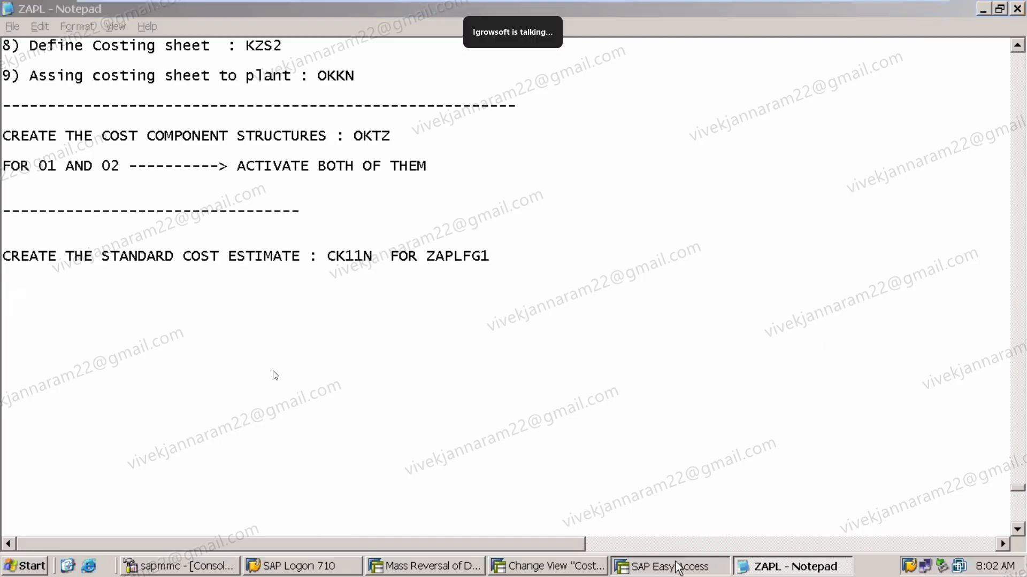
pyautogui.write('/NCK11N')
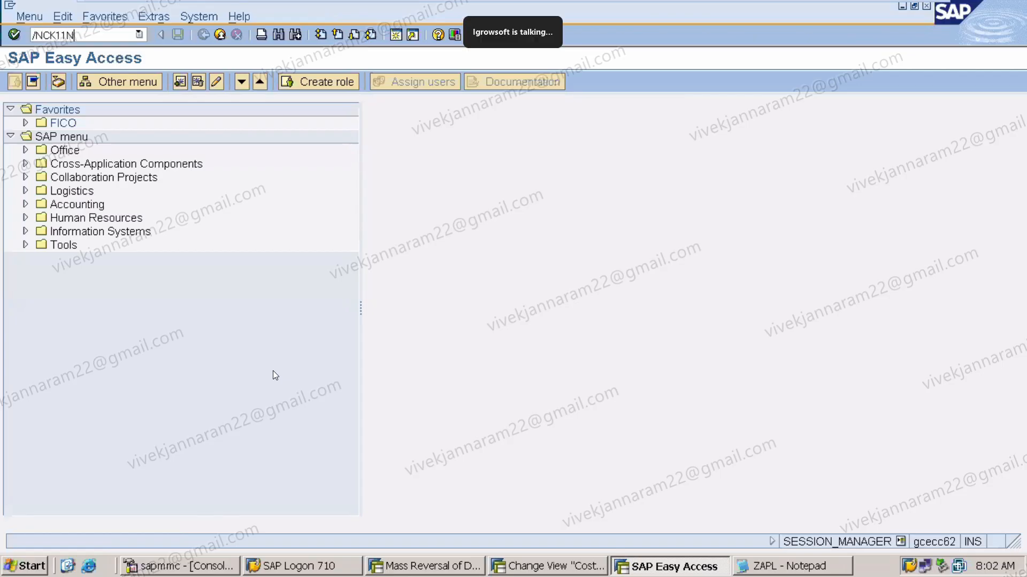
pyautogui.press('Return')
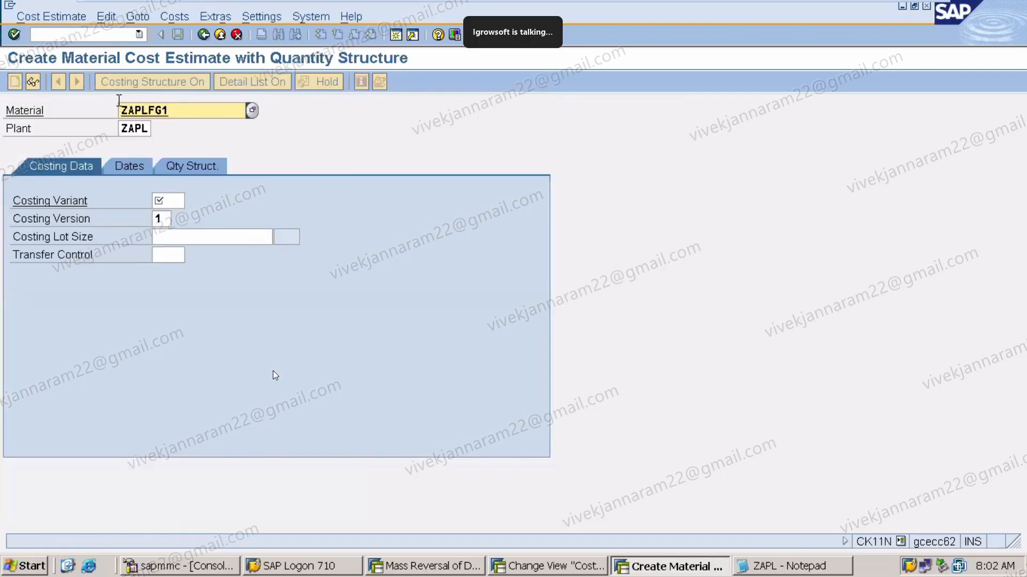
pyautogui.click(170, 199)
pyautogui.press('BackSpace')
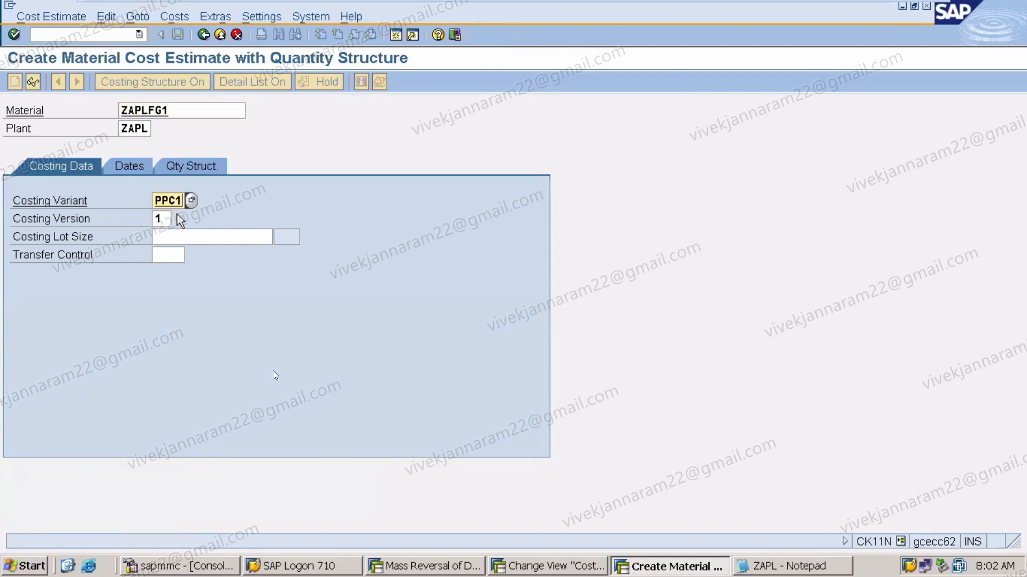
pyautogui.click(130, 169)
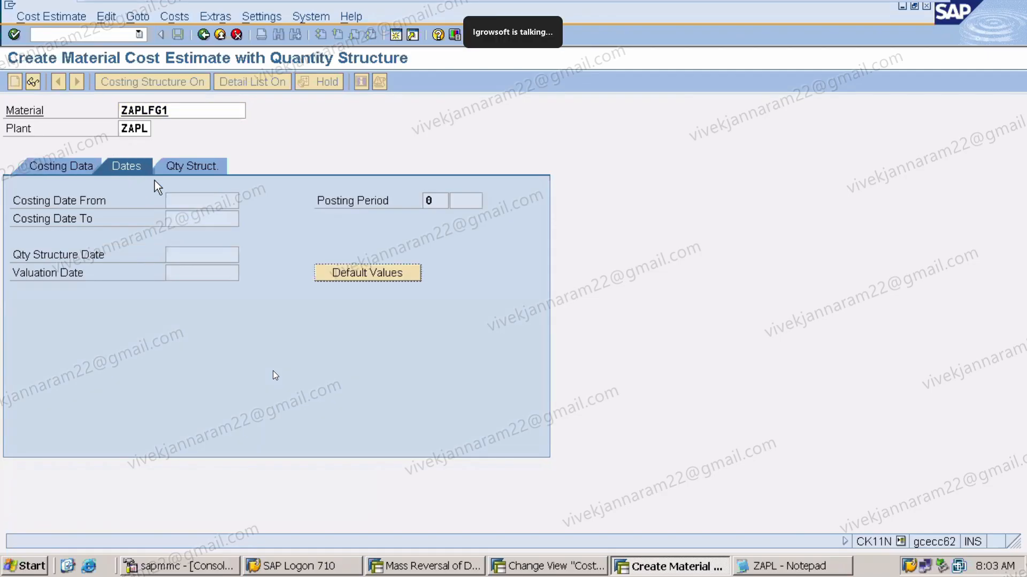
pyautogui.click(69, 170)
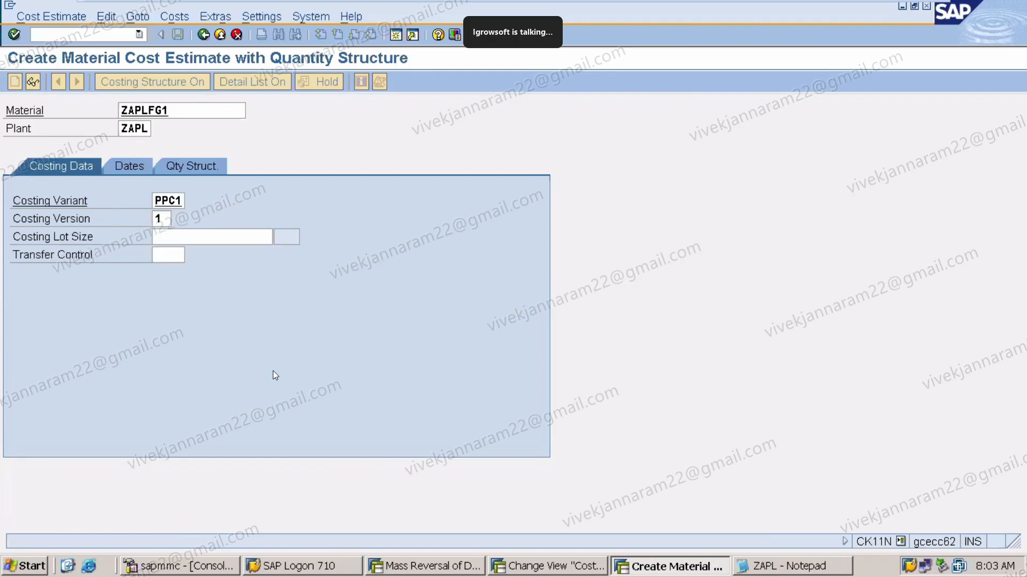
pyautogui.press('Return')
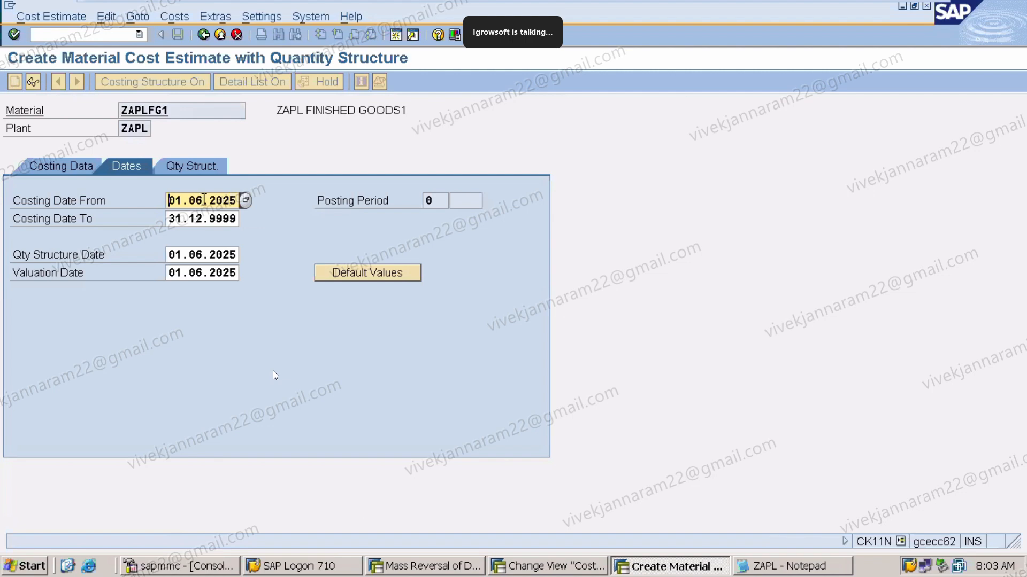
# Set the start date of the ZAPLFG1 costing to 08.05.2025
pyautogui.press('BackSpace')
pyautogui.press('BackSpace')
pyautogui.press('BackSpace')
pyautogui.press('BackSpace')
pyautogui.press('BackSpace')
pyautogui.press('BackSpace')
pyautogui.press('Delete')
pyautogui.press('Delete')
pyautogui.press('Delete')
pyautogui.press('Delete')
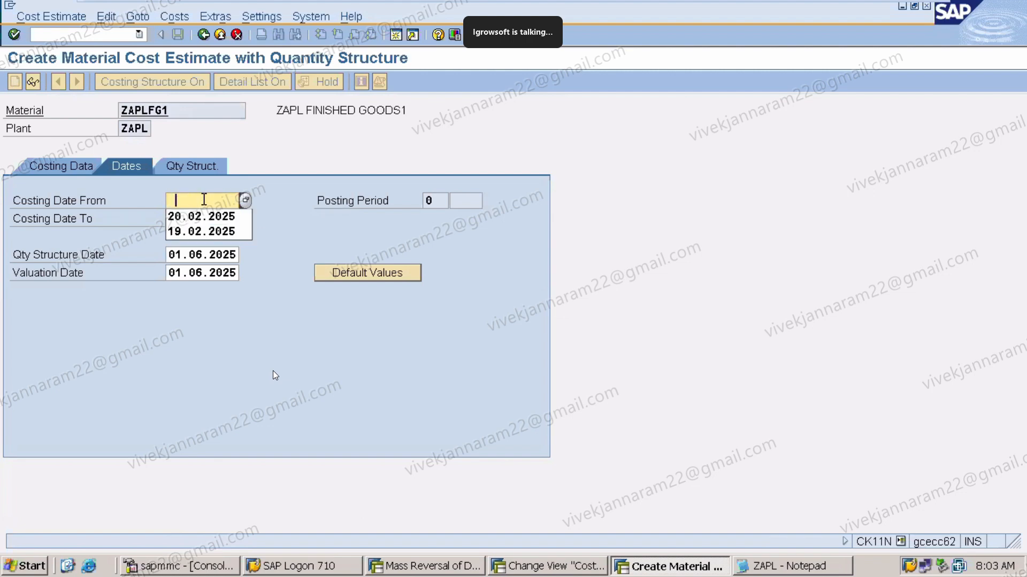
pyautogui.click(241, 199)
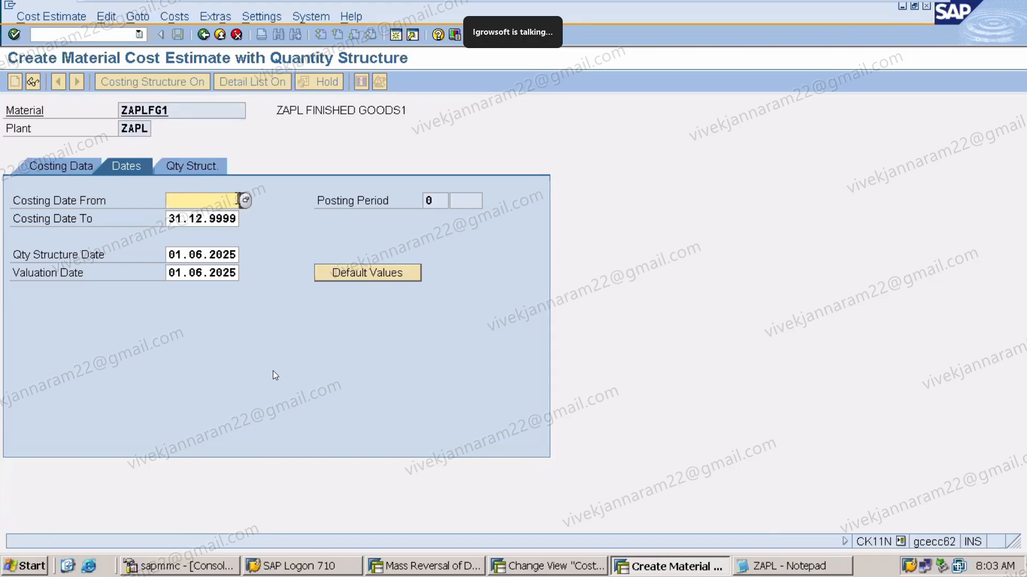
pyautogui.click(246, 200)
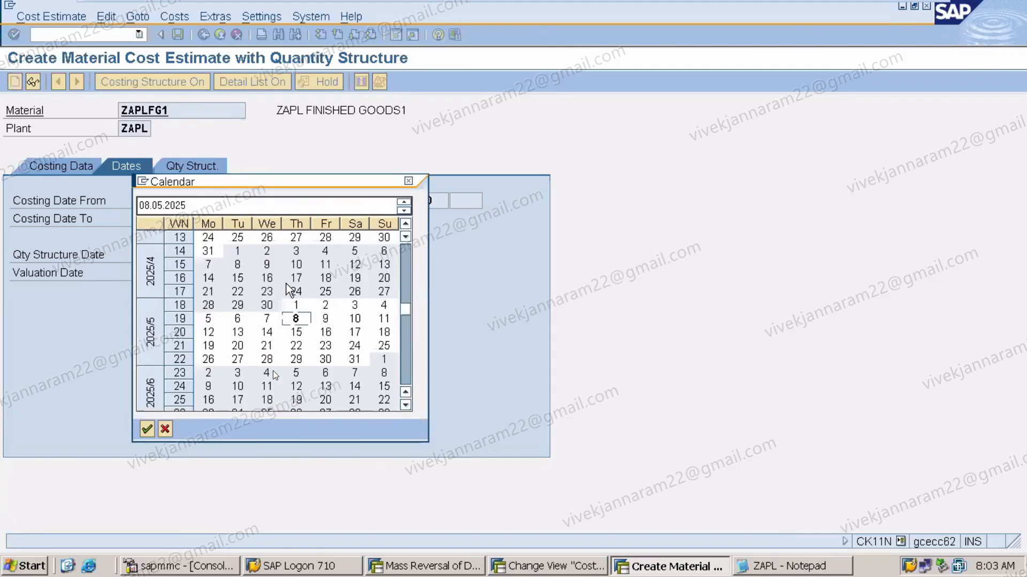
pyautogui.doubleClick(296, 318)
# Set the quantity structure date and valuation date to 08.05.2025 and run the cost estimate
pyautogui.click(236, 255)
pyautogui.click(245, 255)
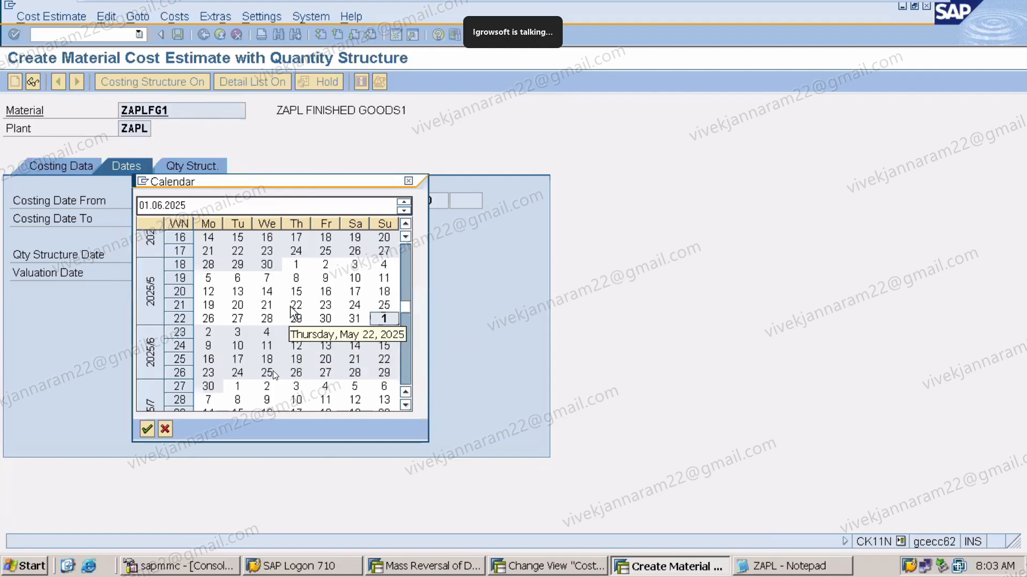
pyautogui.doubleClick(296, 283)
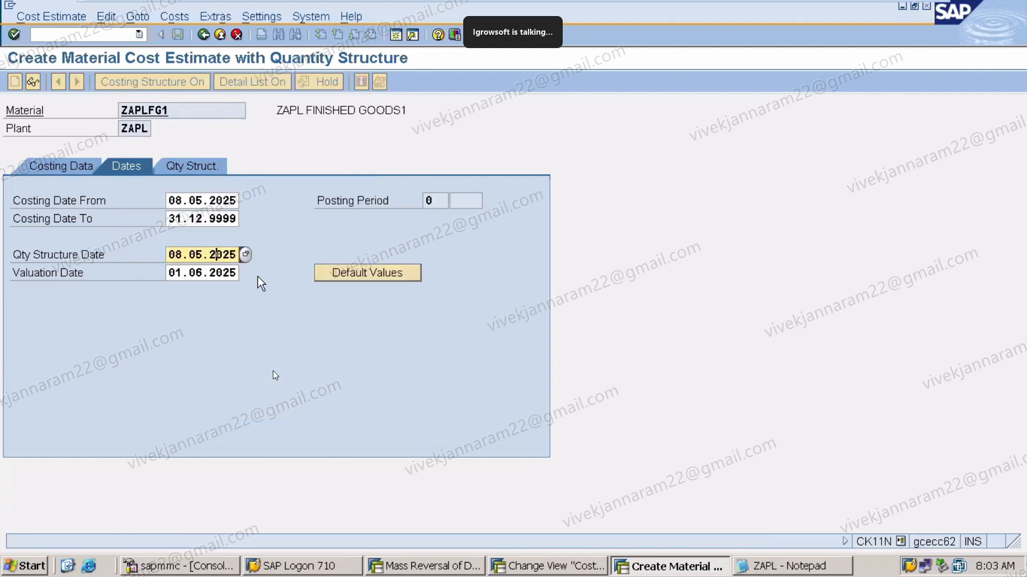
pyautogui.press('Down')
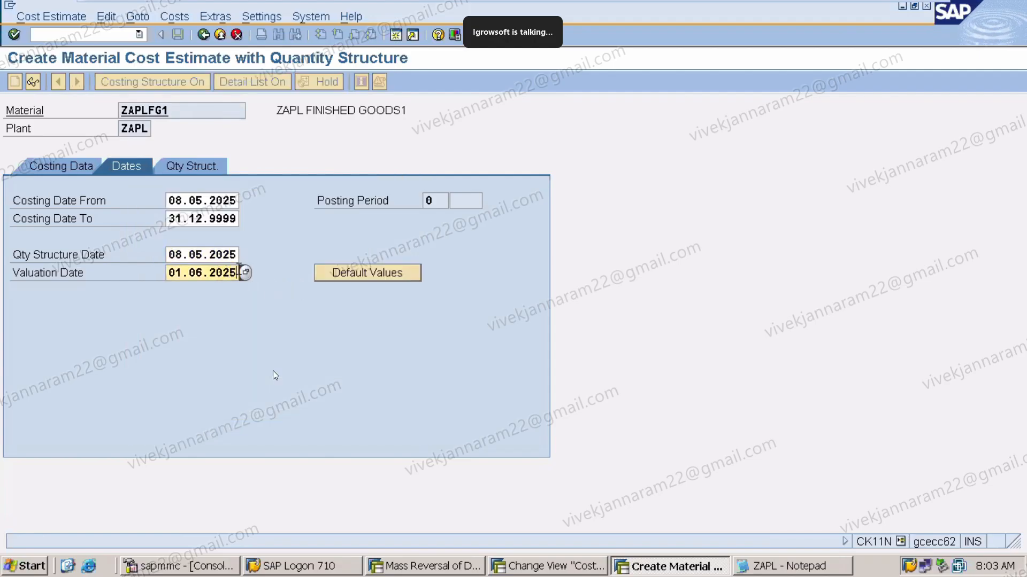
pyautogui.click(246, 272)
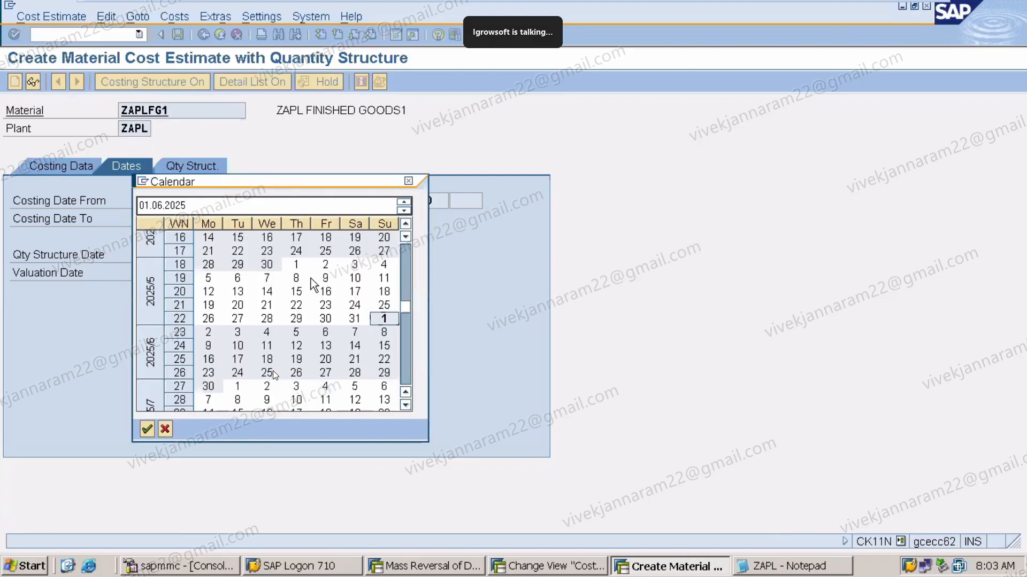
pyautogui.doubleClick(292, 277)
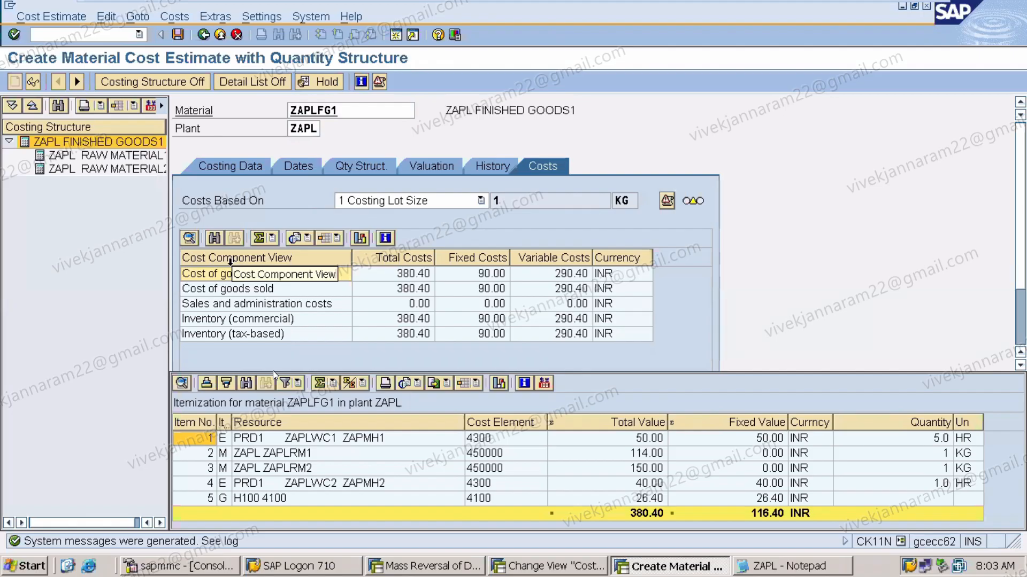
# Examine the ZAPLFG1 itemization, highlighting the total values, the ZAPMH2 activity line and the H100 overhead line
pyautogui.click(643, 424)
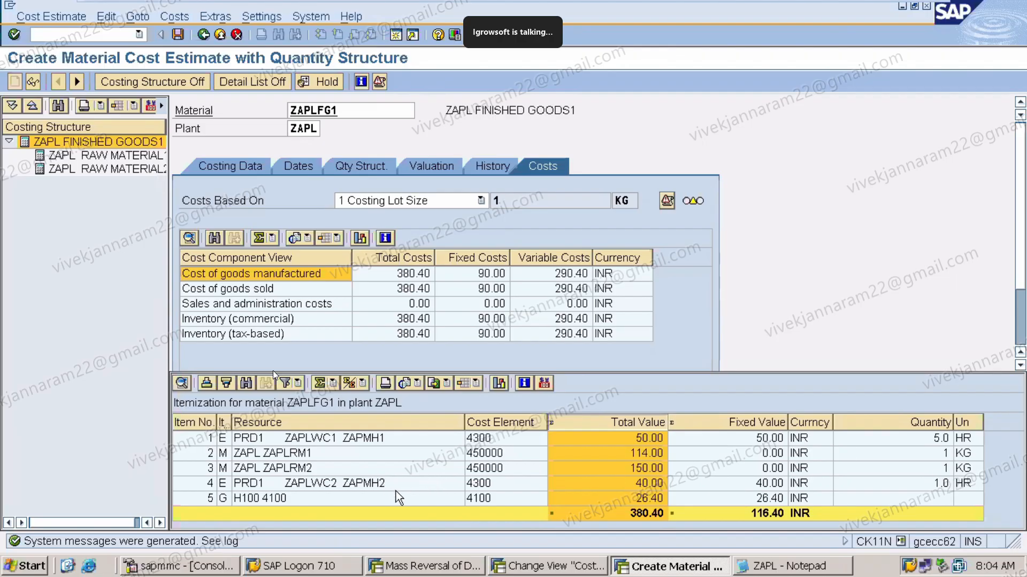
pyautogui.click(423, 482)
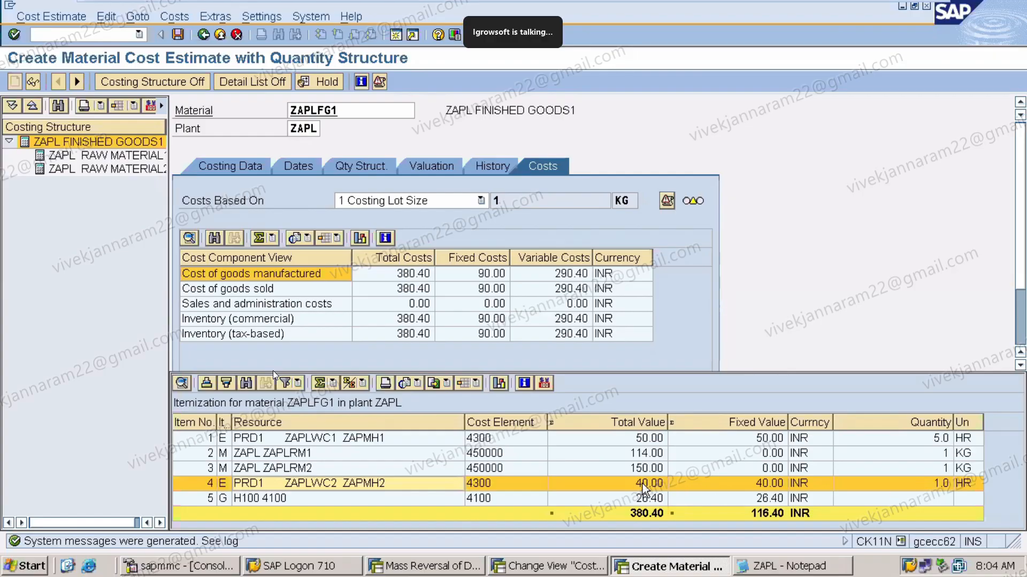
pyautogui.click(386, 497)
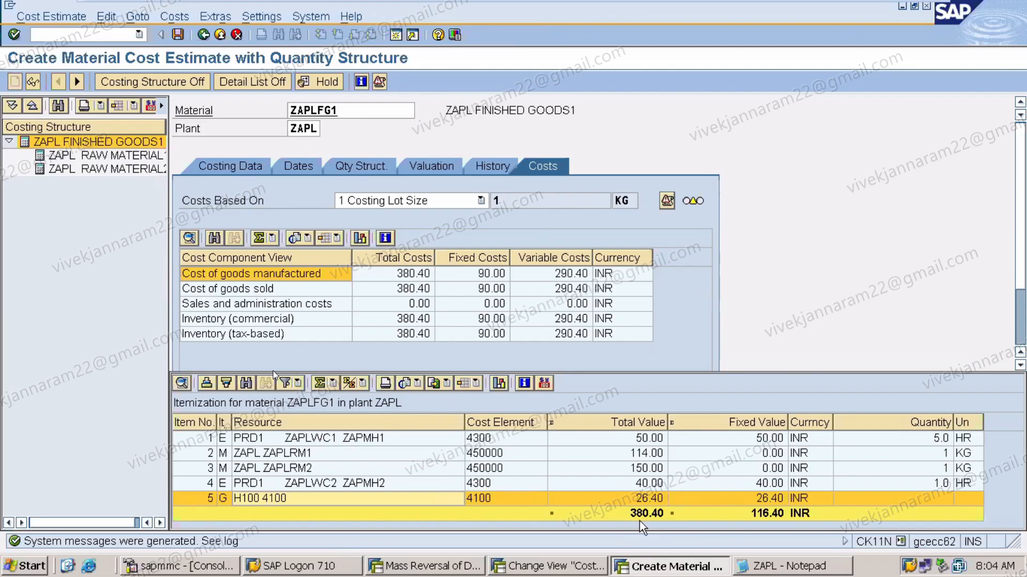
# Leave the costing results and save the ZAPLFG1 cost estimate with its itemization and log
pyautogui.click(204, 35)
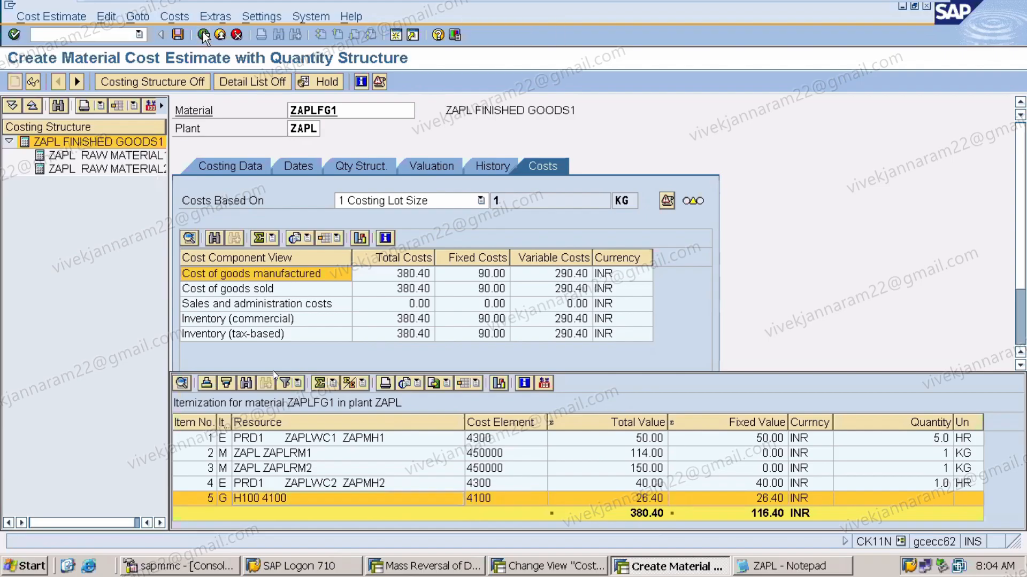
pyautogui.click(271, 278)
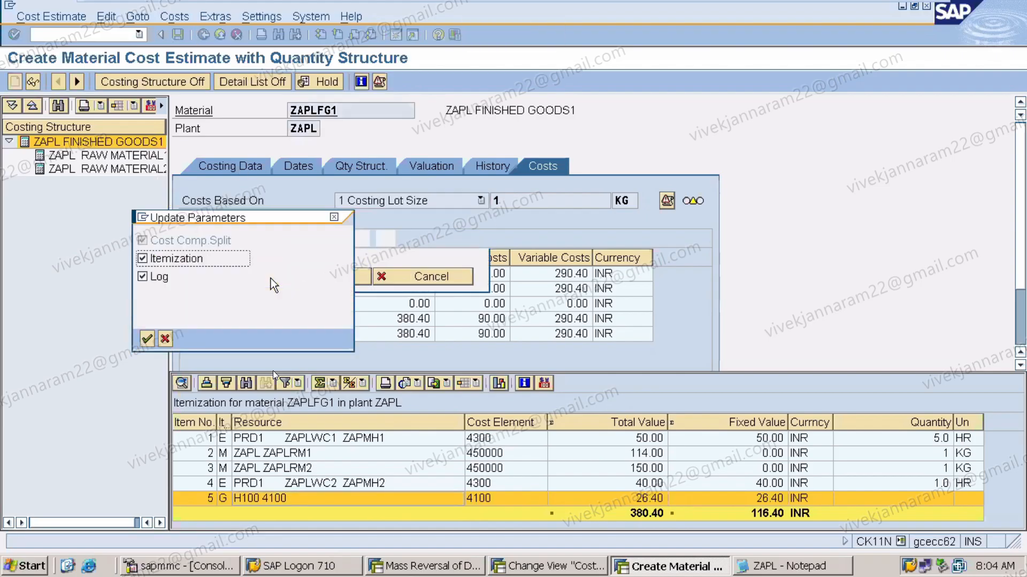
pyautogui.click(147, 340)
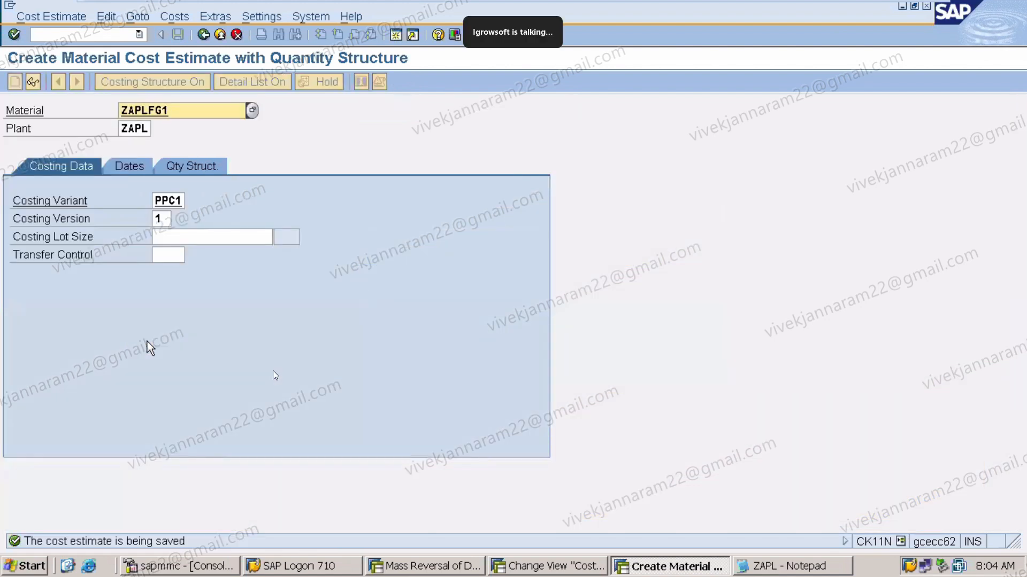
# Start another cost estimate for ZAPLFG1 with costing variant PPC1 and set its costing start date to 08.05.2025
pyautogui.click(133, 170)
pyautogui.click(60, 164)
pyautogui.press('Return')
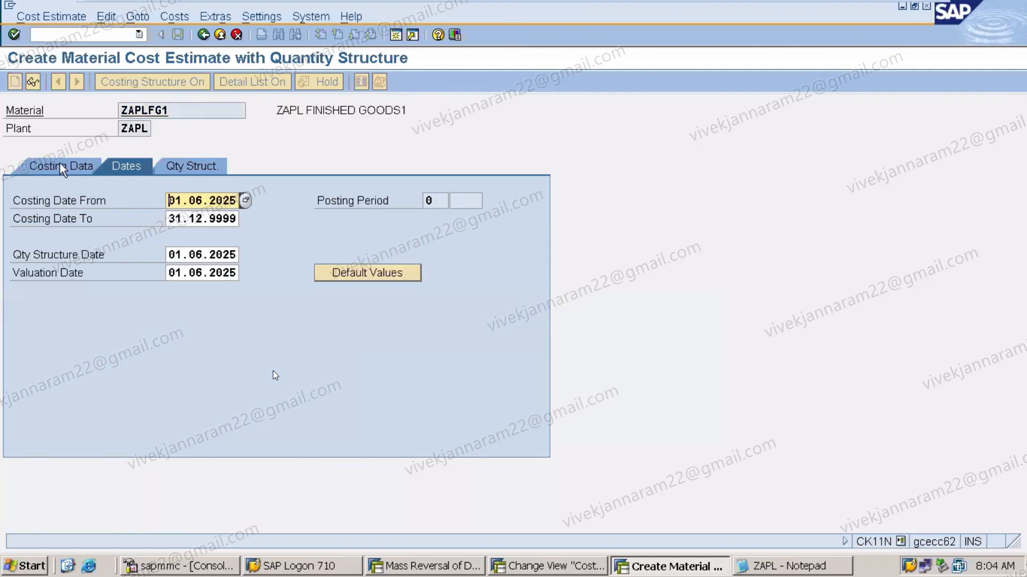
pyautogui.press('Delete')
pyautogui.press('Delete')
pyautogui.press('Delete')
pyautogui.press('Delete')
pyautogui.press('Delete')
pyautogui.press('Delete')
pyautogui.press('Delete')
pyautogui.press('Delete')
pyautogui.press('Delete')
pyautogui.press('Delete')
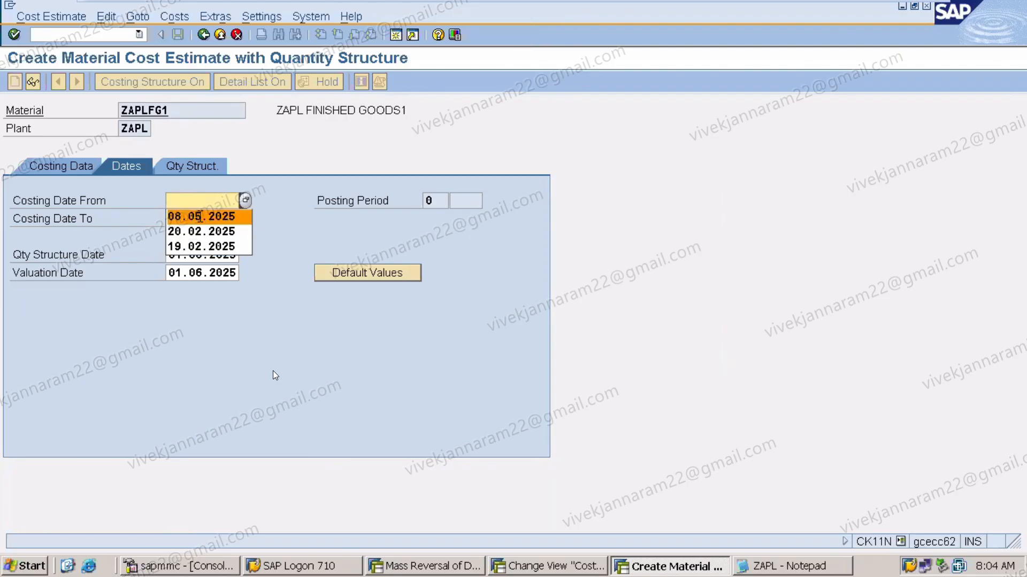
pyautogui.click(201, 216)
# Replace the quantity structure date of the ZAPLFG1 cost estimate with 08.05.2025
pyautogui.click(170, 254)
pyautogui.press('Delete')
pyautogui.press('Delete')
pyautogui.press('Delete')
pyautogui.press('Delete')
pyautogui.press('Delete')
pyautogui.press('Delete')
pyautogui.press('Delete')
pyautogui.press('Delete')
pyautogui.press('Delete')
pyautogui.press('Delete')
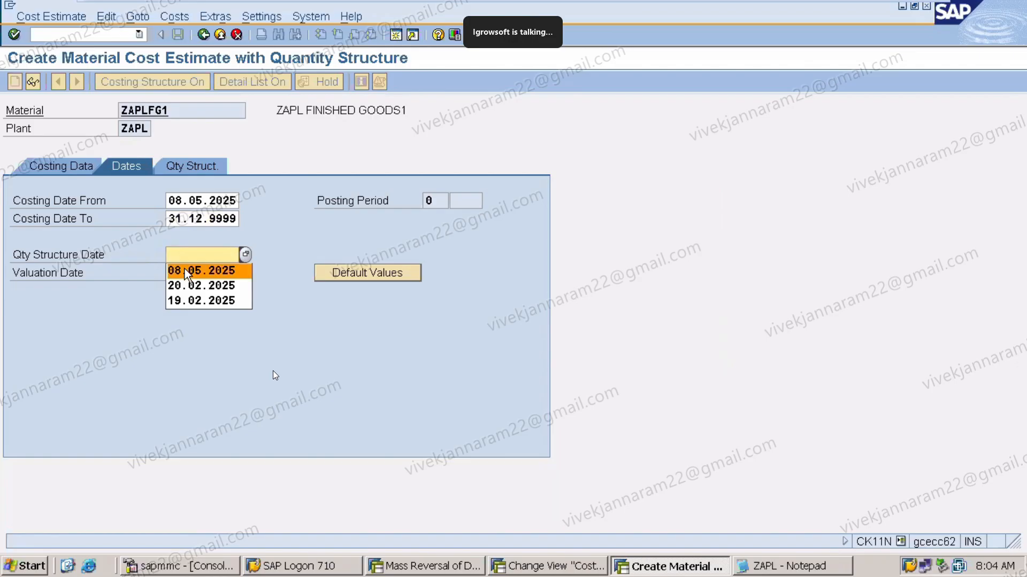
pyautogui.click(184, 270)
# Set the valuation date to 08.05.2025 as well and run the ZAPLFG1 cost estimate
pyautogui.click(169, 273)
pyautogui.press('Delete')
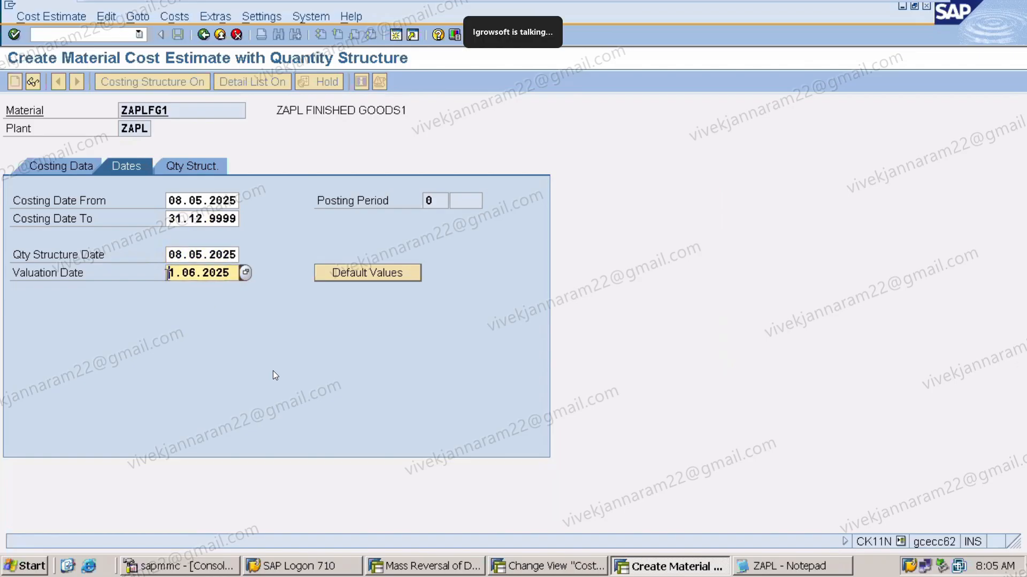
pyautogui.press('Delete')
pyautogui.press('Delete')
pyautogui.press('Delete')
pyautogui.press('Delete')
pyautogui.press('Delete')
pyautogui.press('Delete')
pyautogui.press('Delete')
pyautogui.press('Delete')
pyautogui.press('Delete')
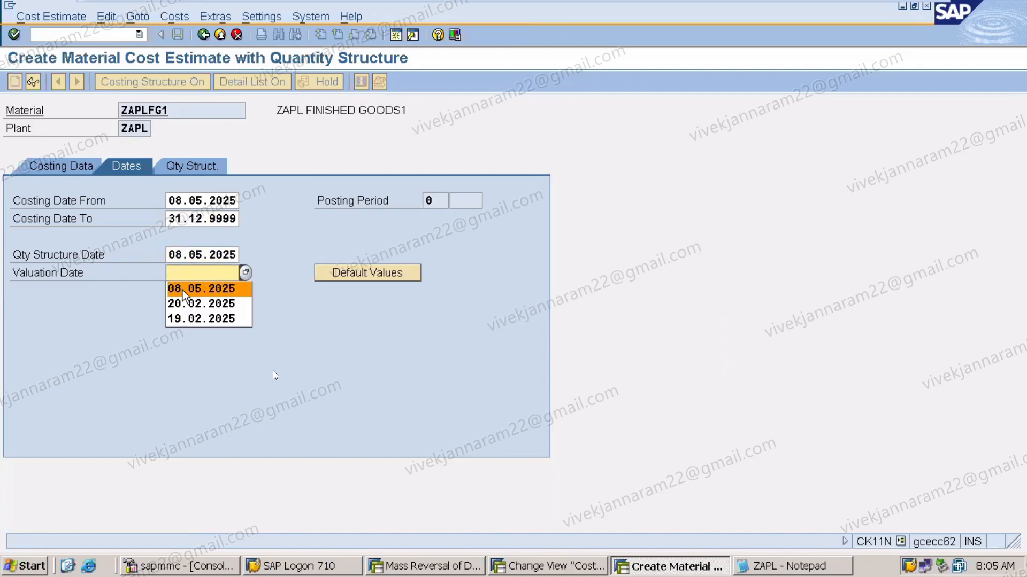
pyautogui.click(184, 290)
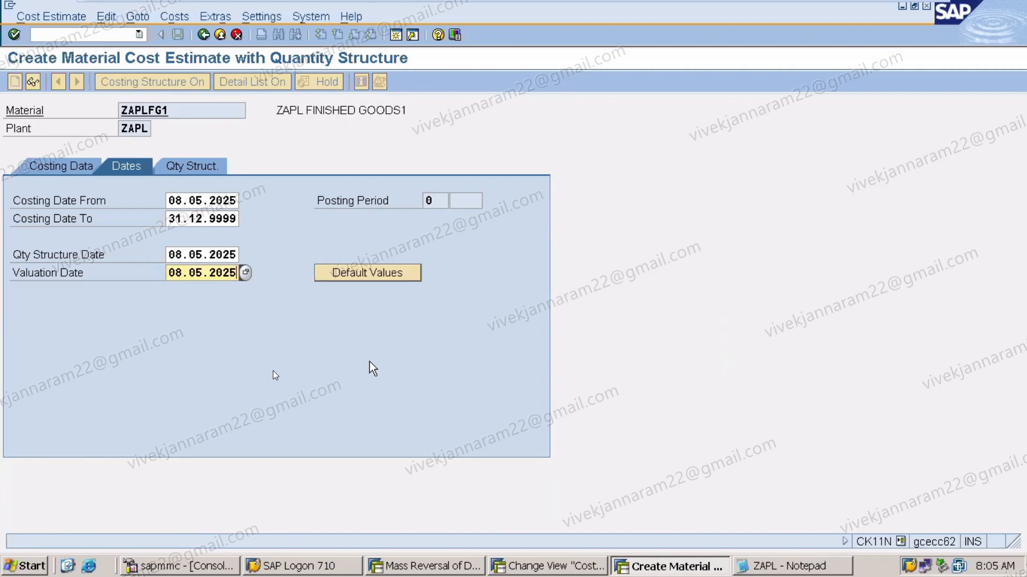
pyautogui.press('Return')
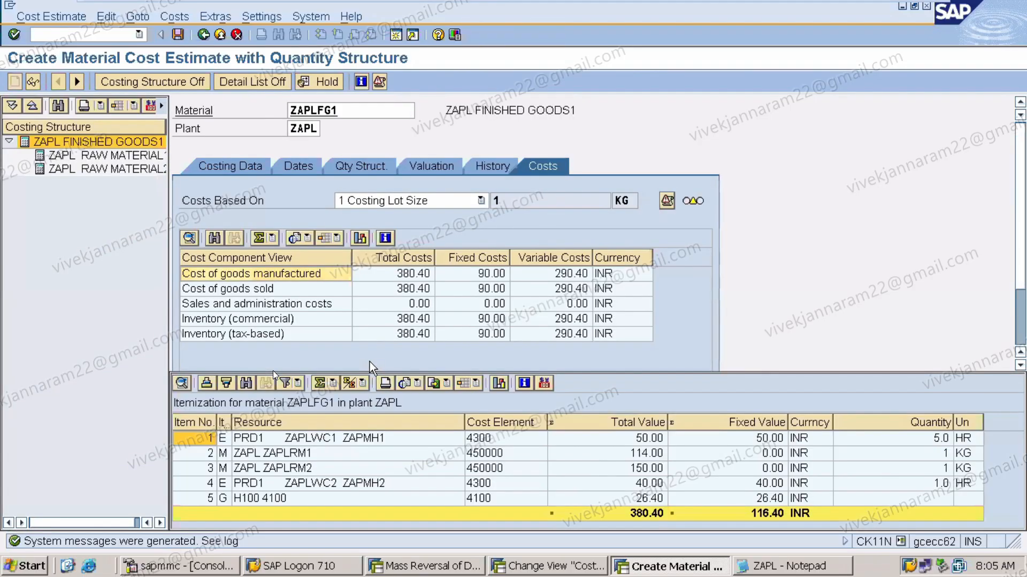
# Highlight the itemization's Total Value column and save the ZAPLFG1 cost estimate with its itemization and log
pyautogui.click(635, 426)
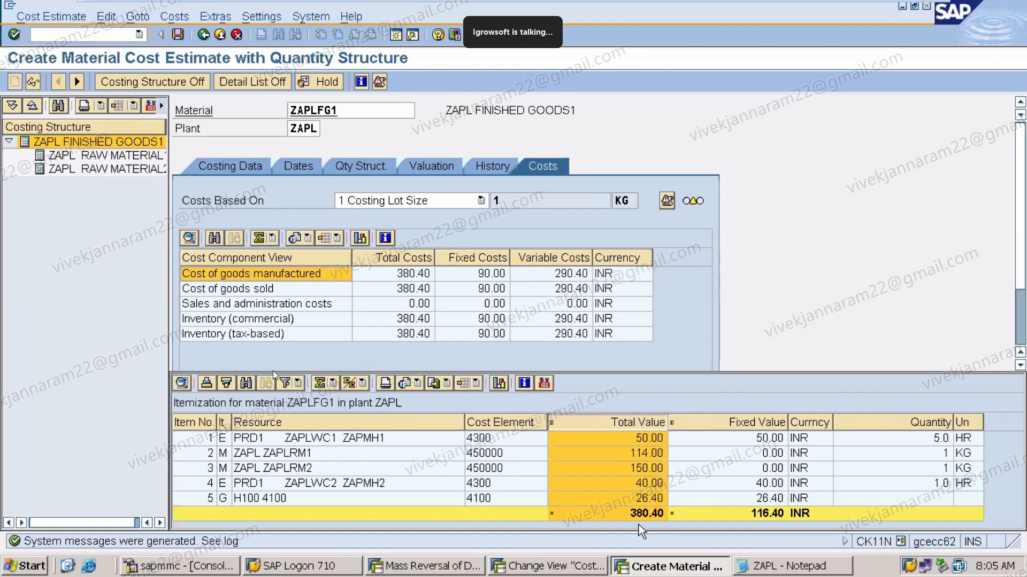
pyautogui.click(178, 35)
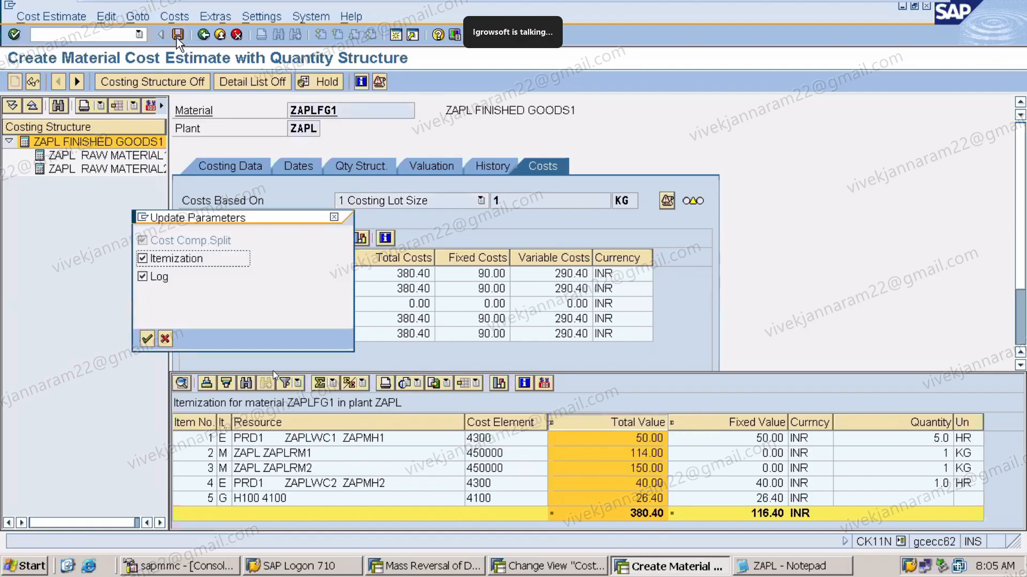
pyautogui.click(150, 344)
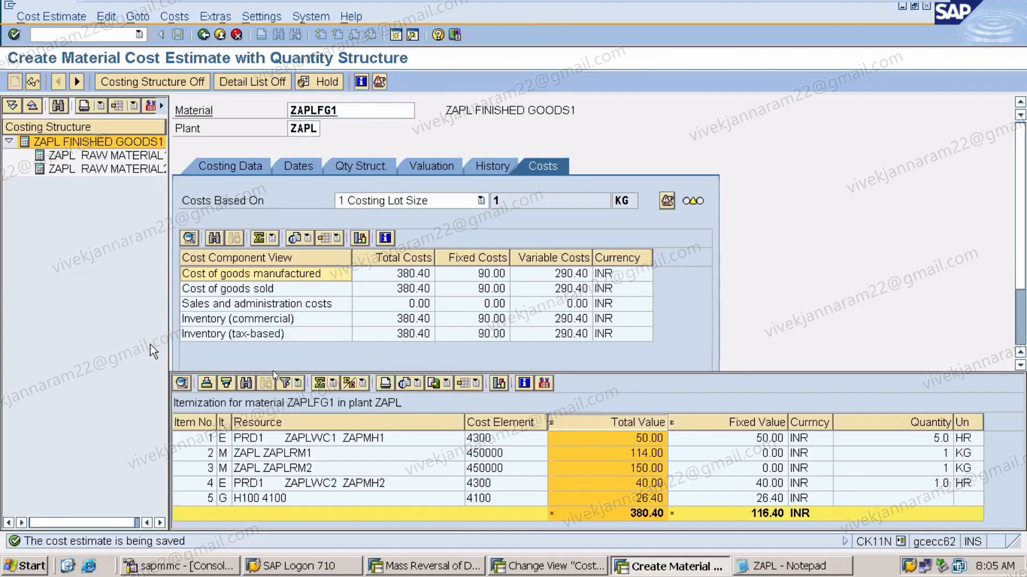